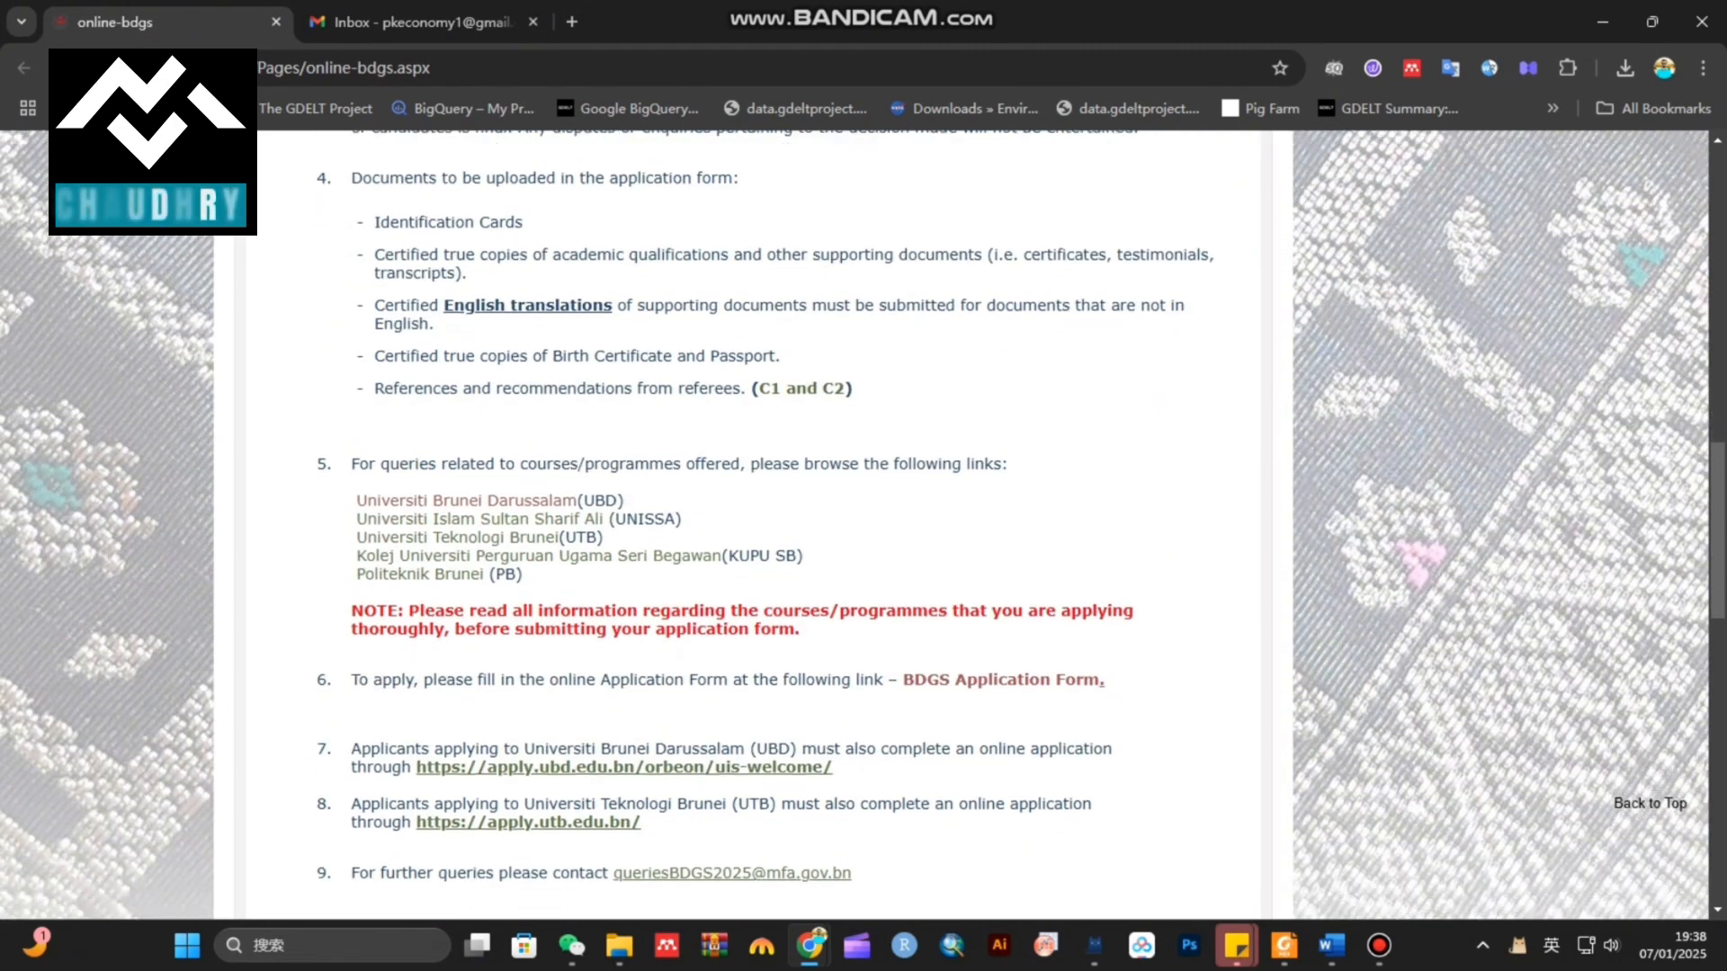
# Follow item 6's 'BDGS Application Form' link on the MFA Brunei BDGS page into a new tab
pyautogui.moveTo(1105, 598); pyautogui.dragTo(358, 598)
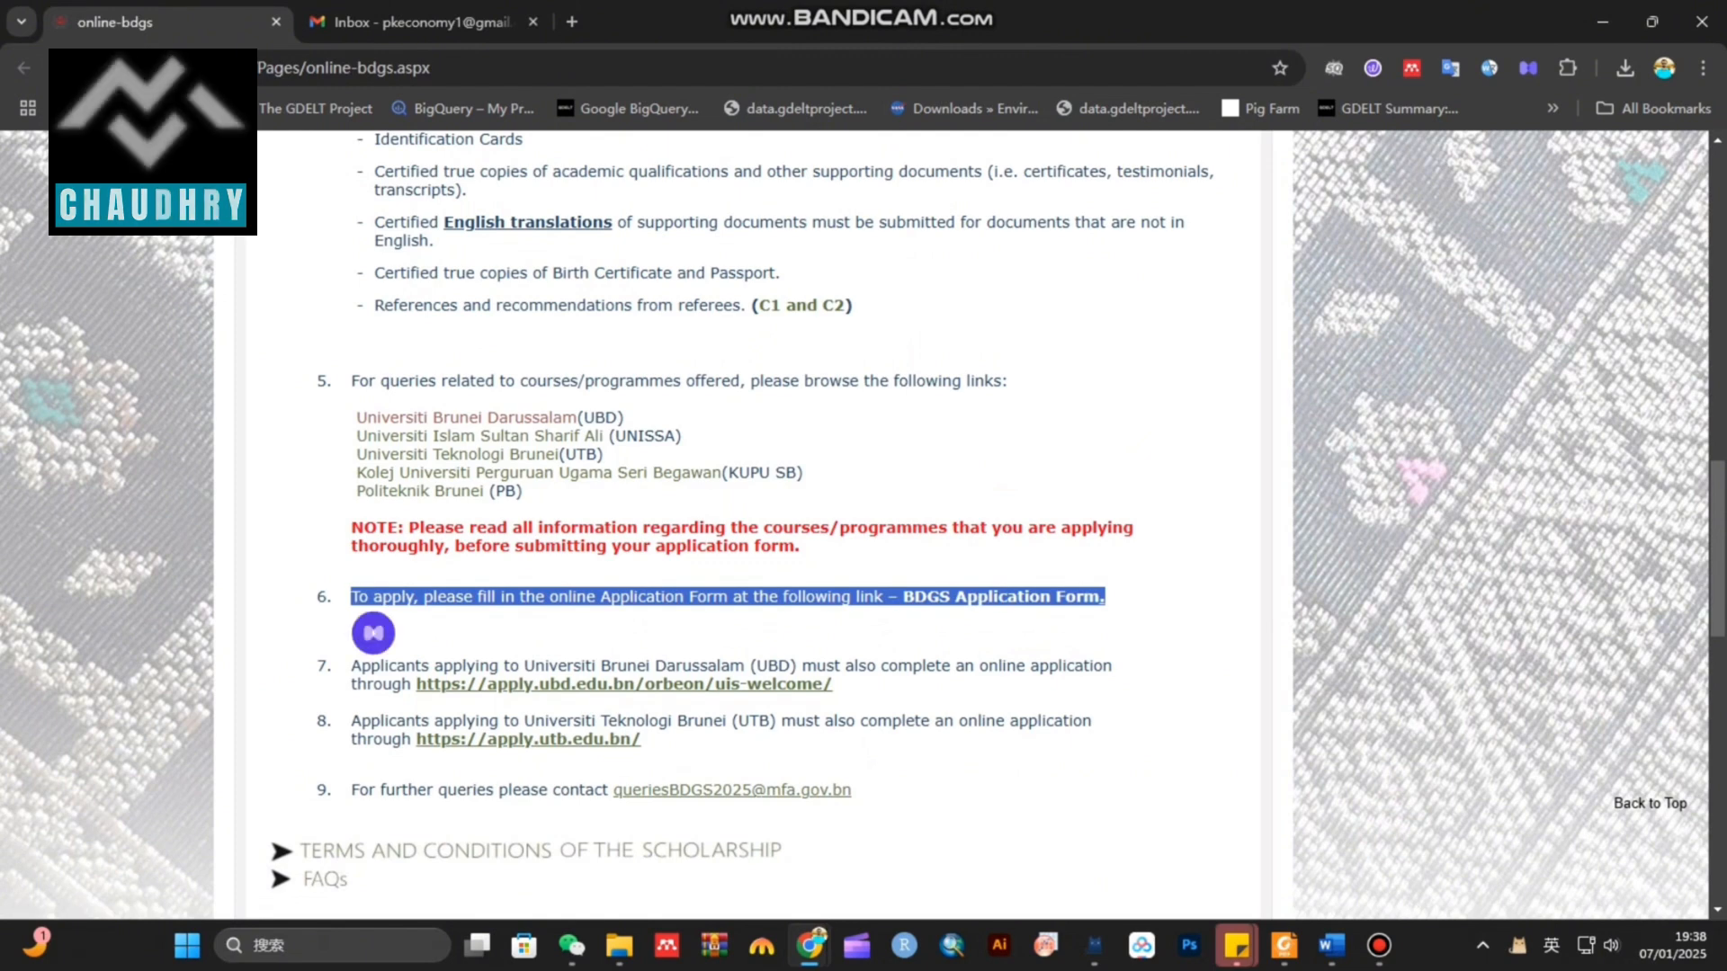
pyautogui.click(711, 580)
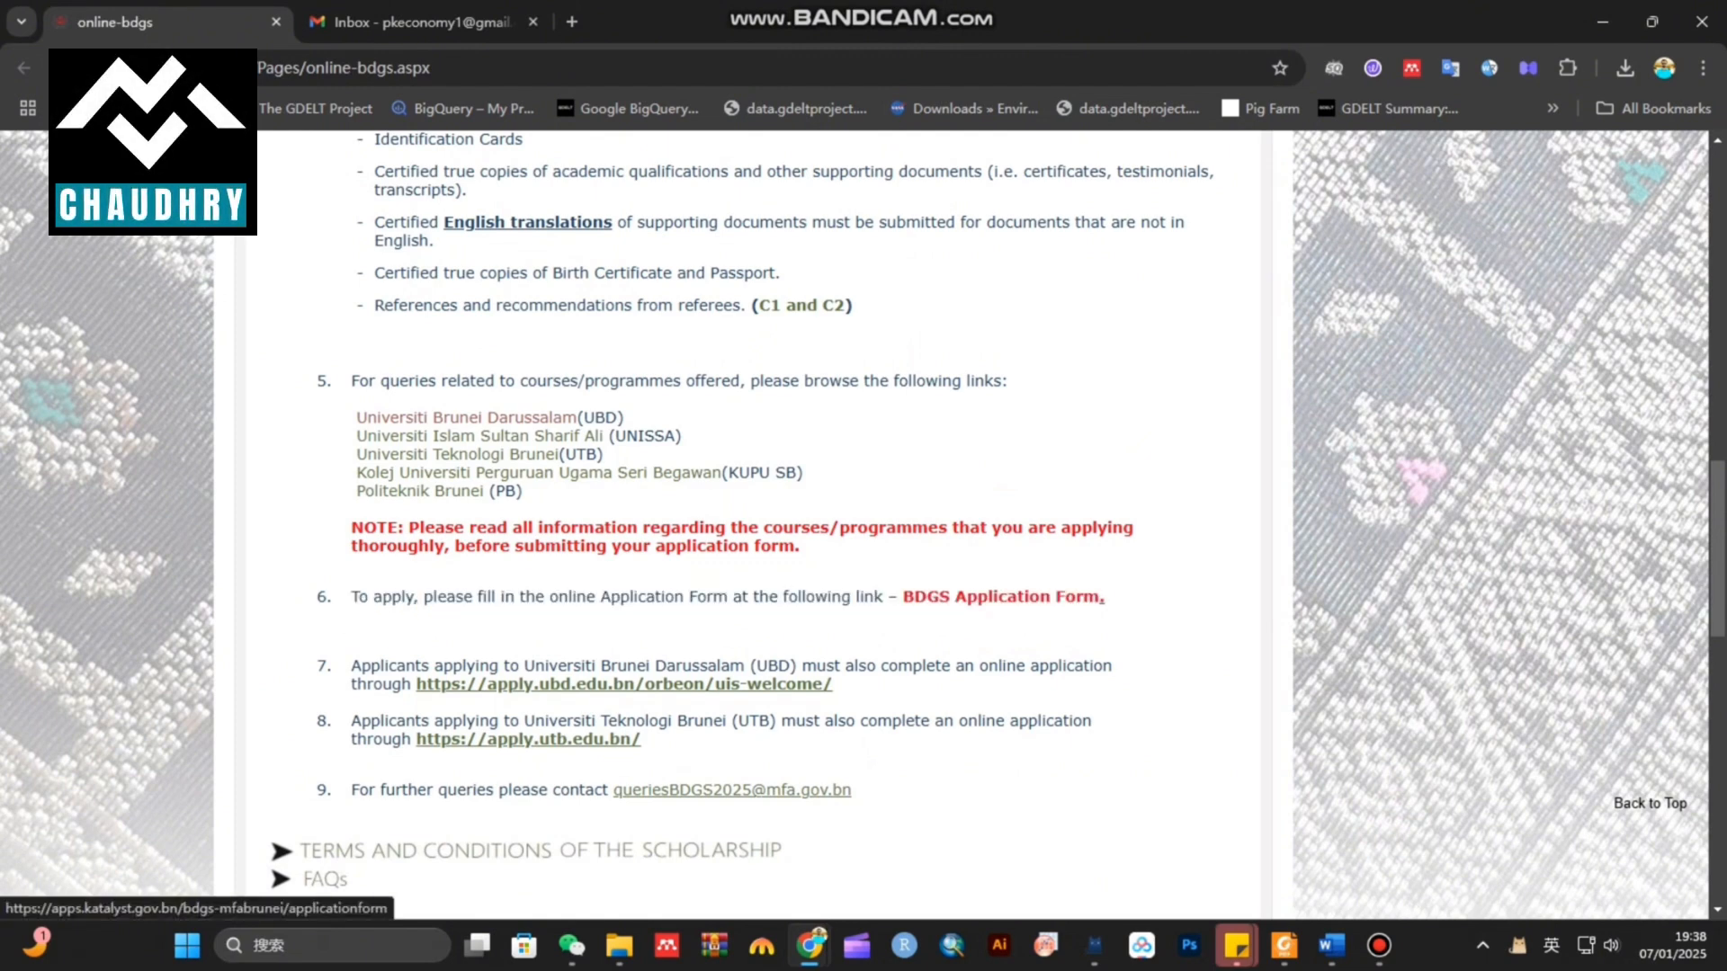
pyautogui.scroll(-1, 753, 522)
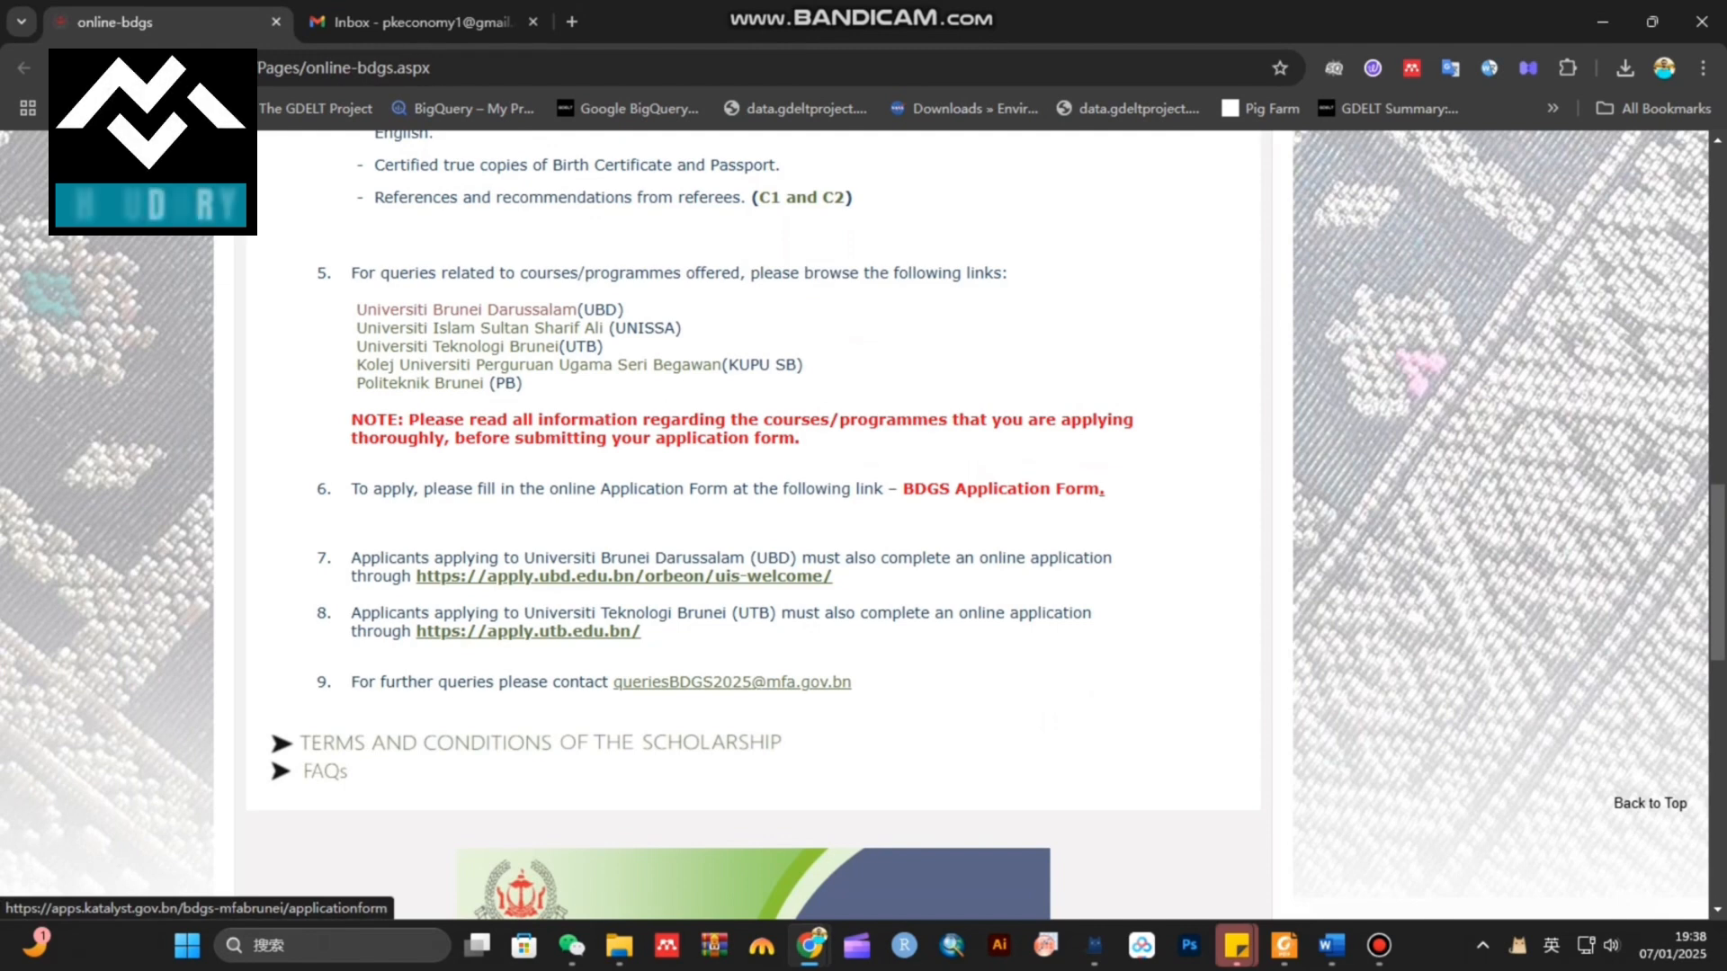
pyautogui.click(1003, 488)
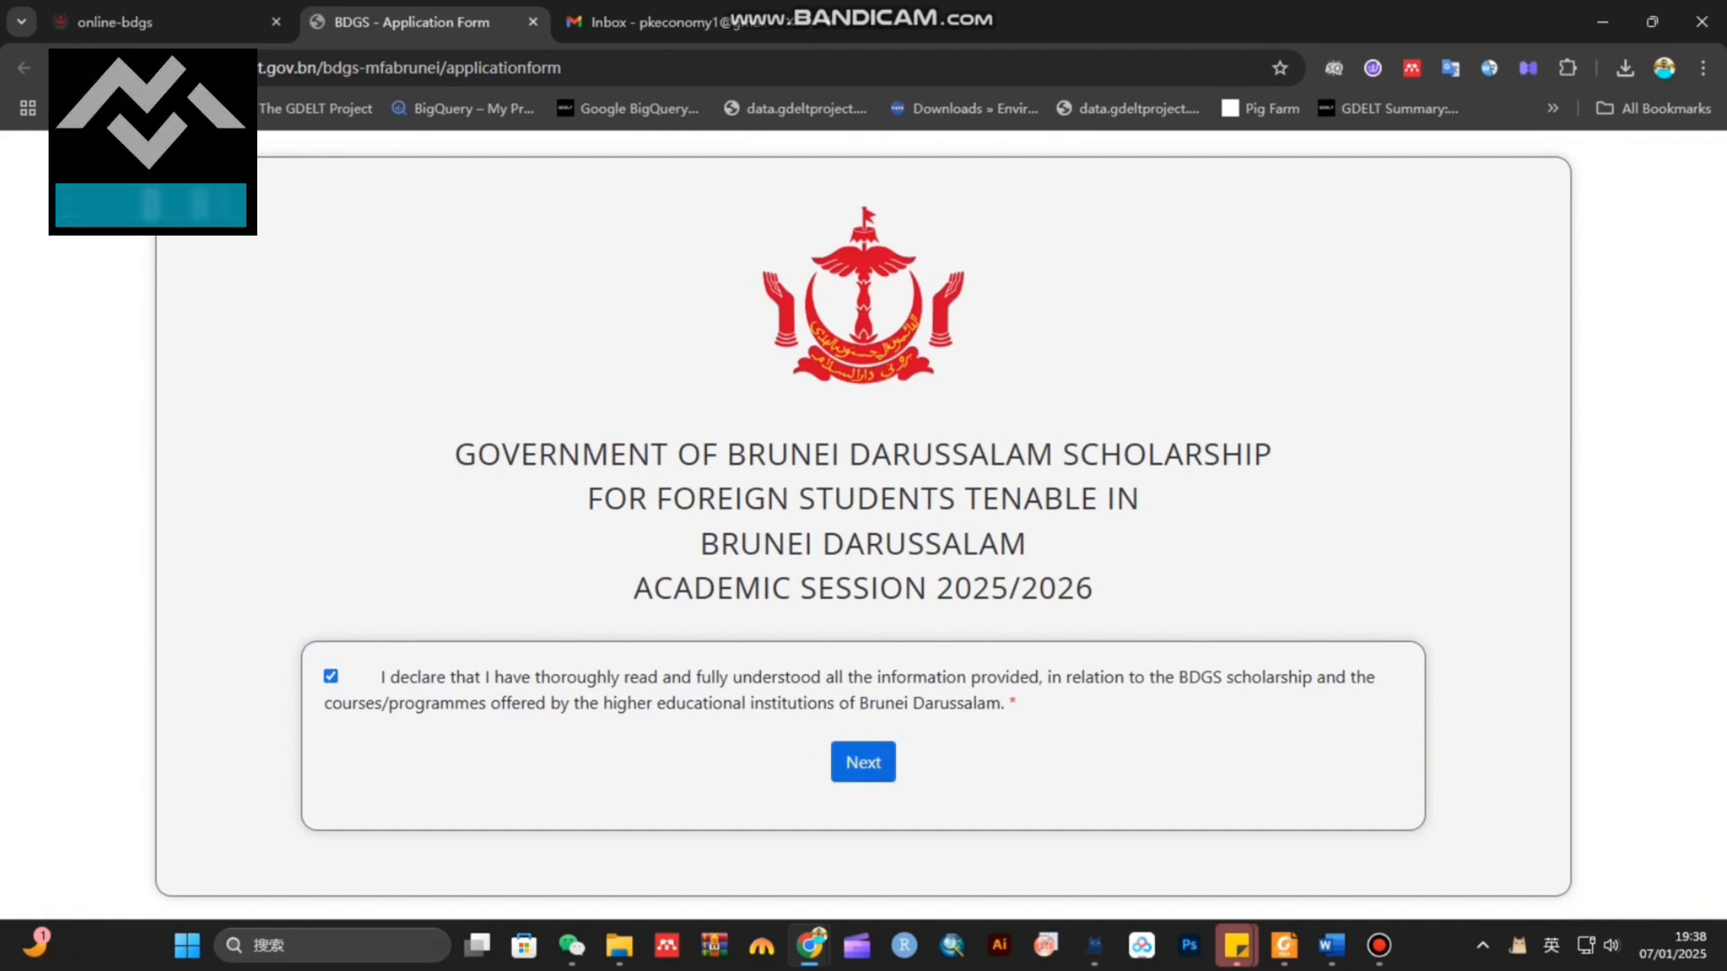
# Accept the declaration and pick UBD with Economics as the first choice
pyautogui.click(863, 762)
pyautogui.scroll(-3, 863, 522)
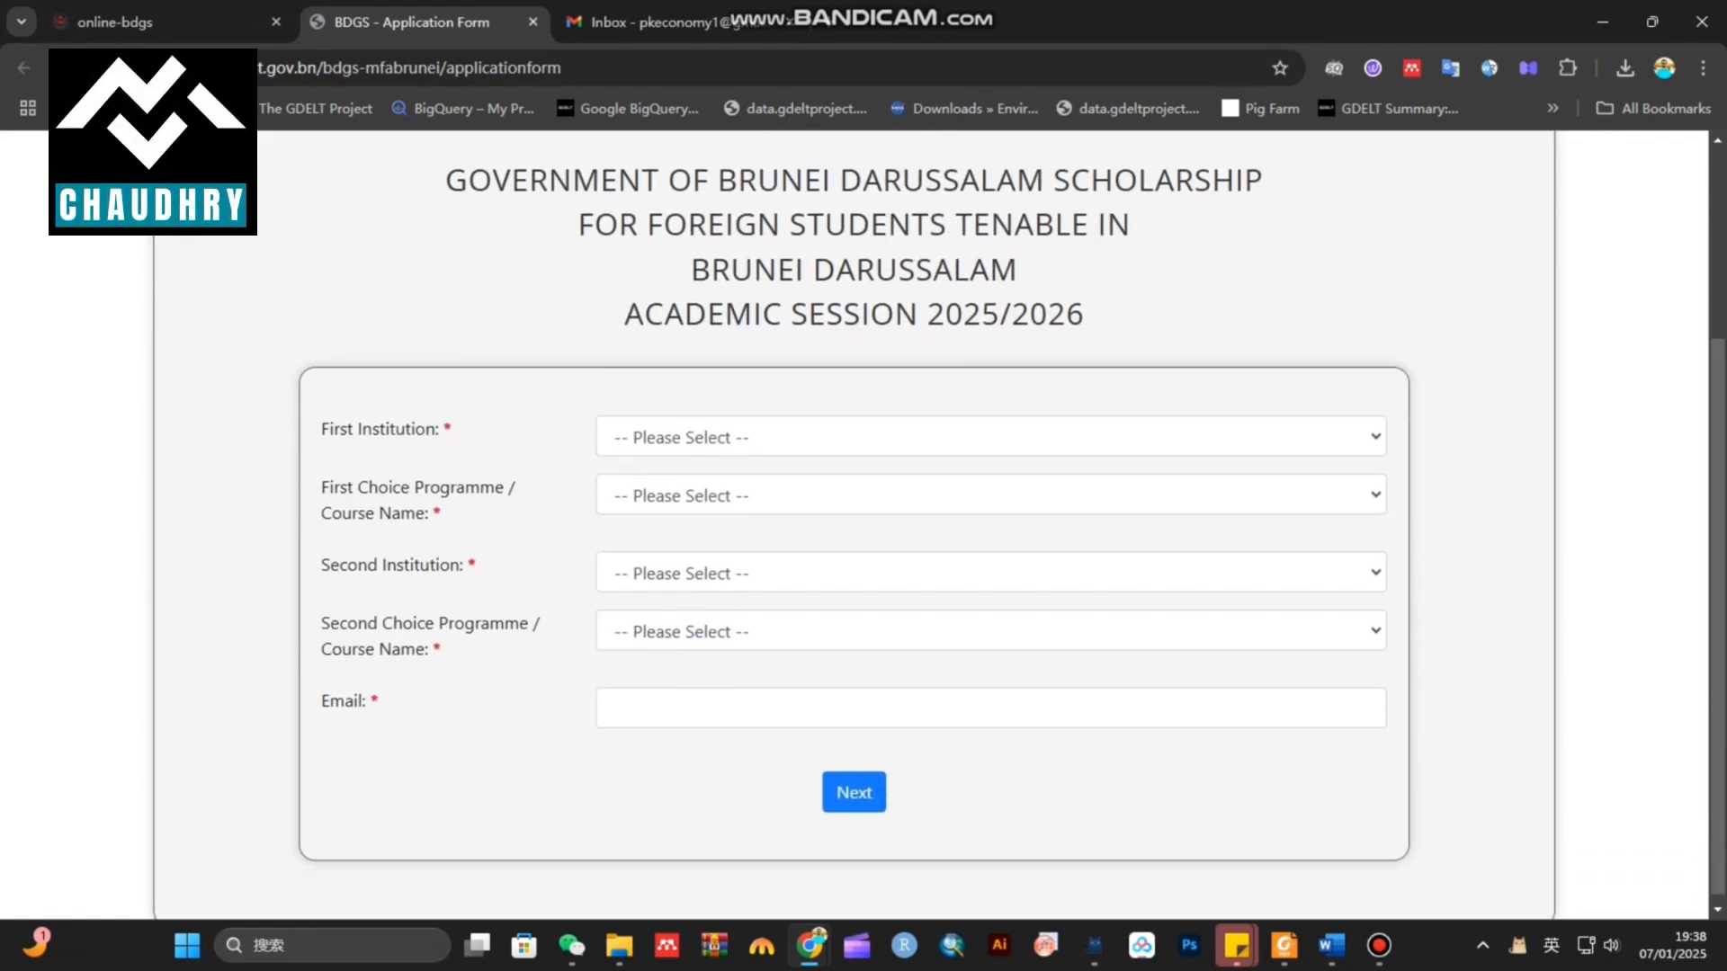
pyautogui.click(692, 430)
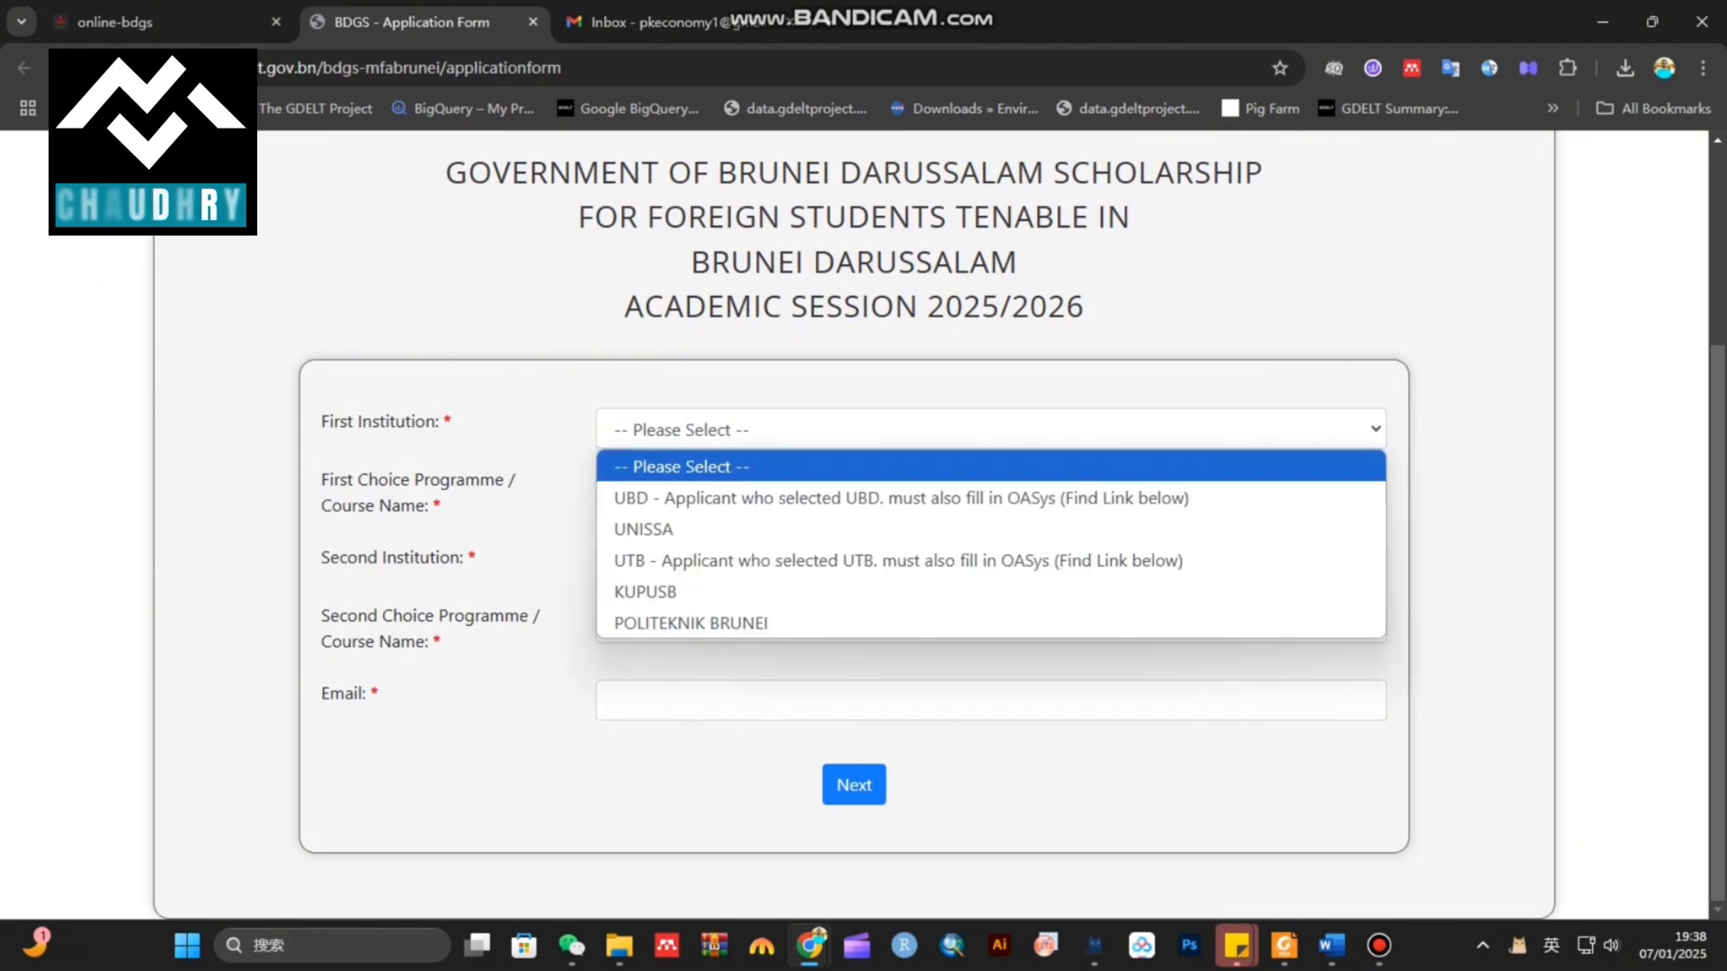
pyautogui.click(702, 498)
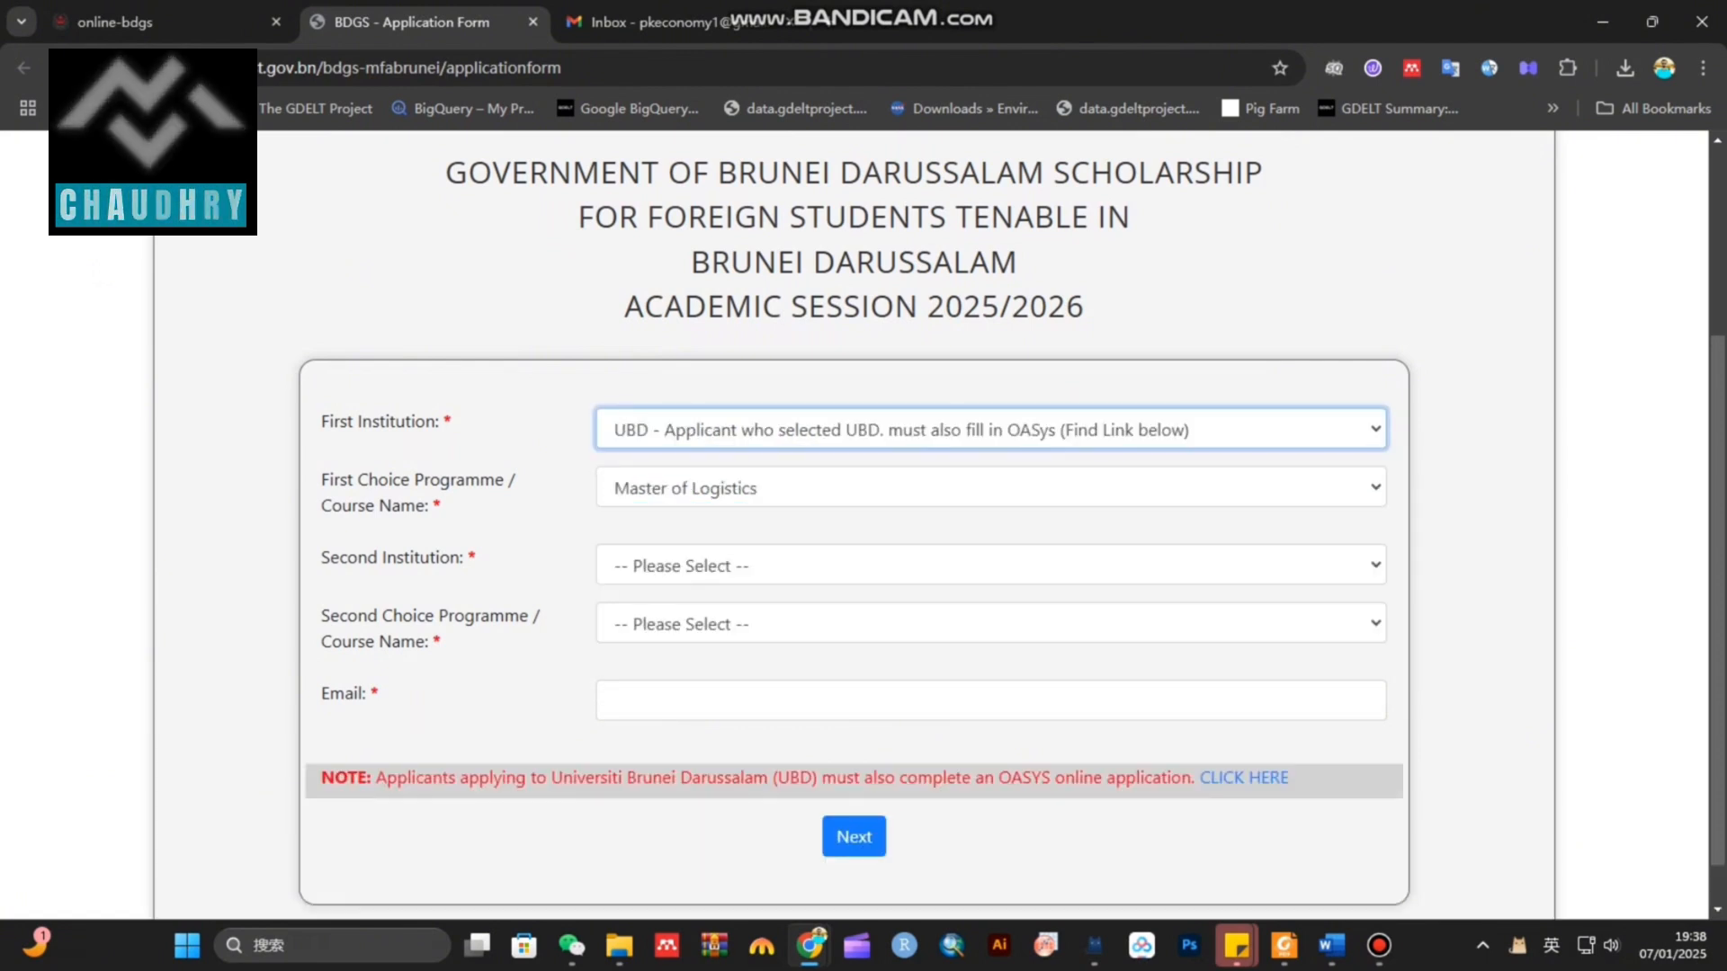
pyautogui.click(702, 489)
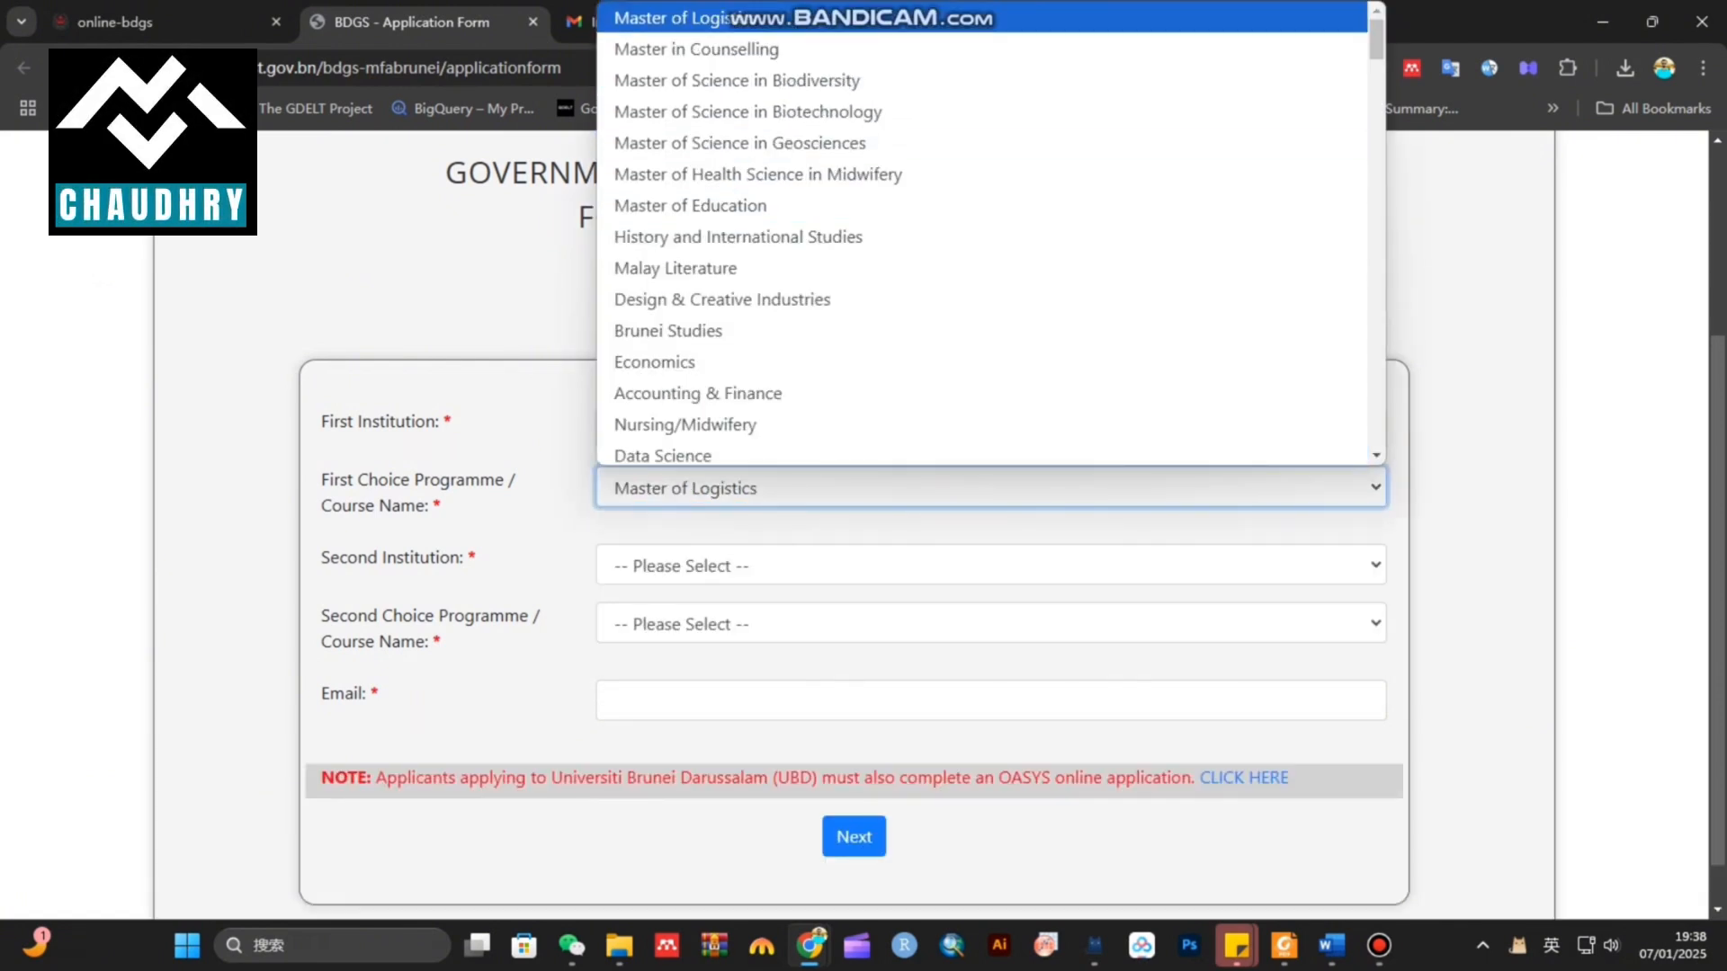
pyautogui.click(655, 362)
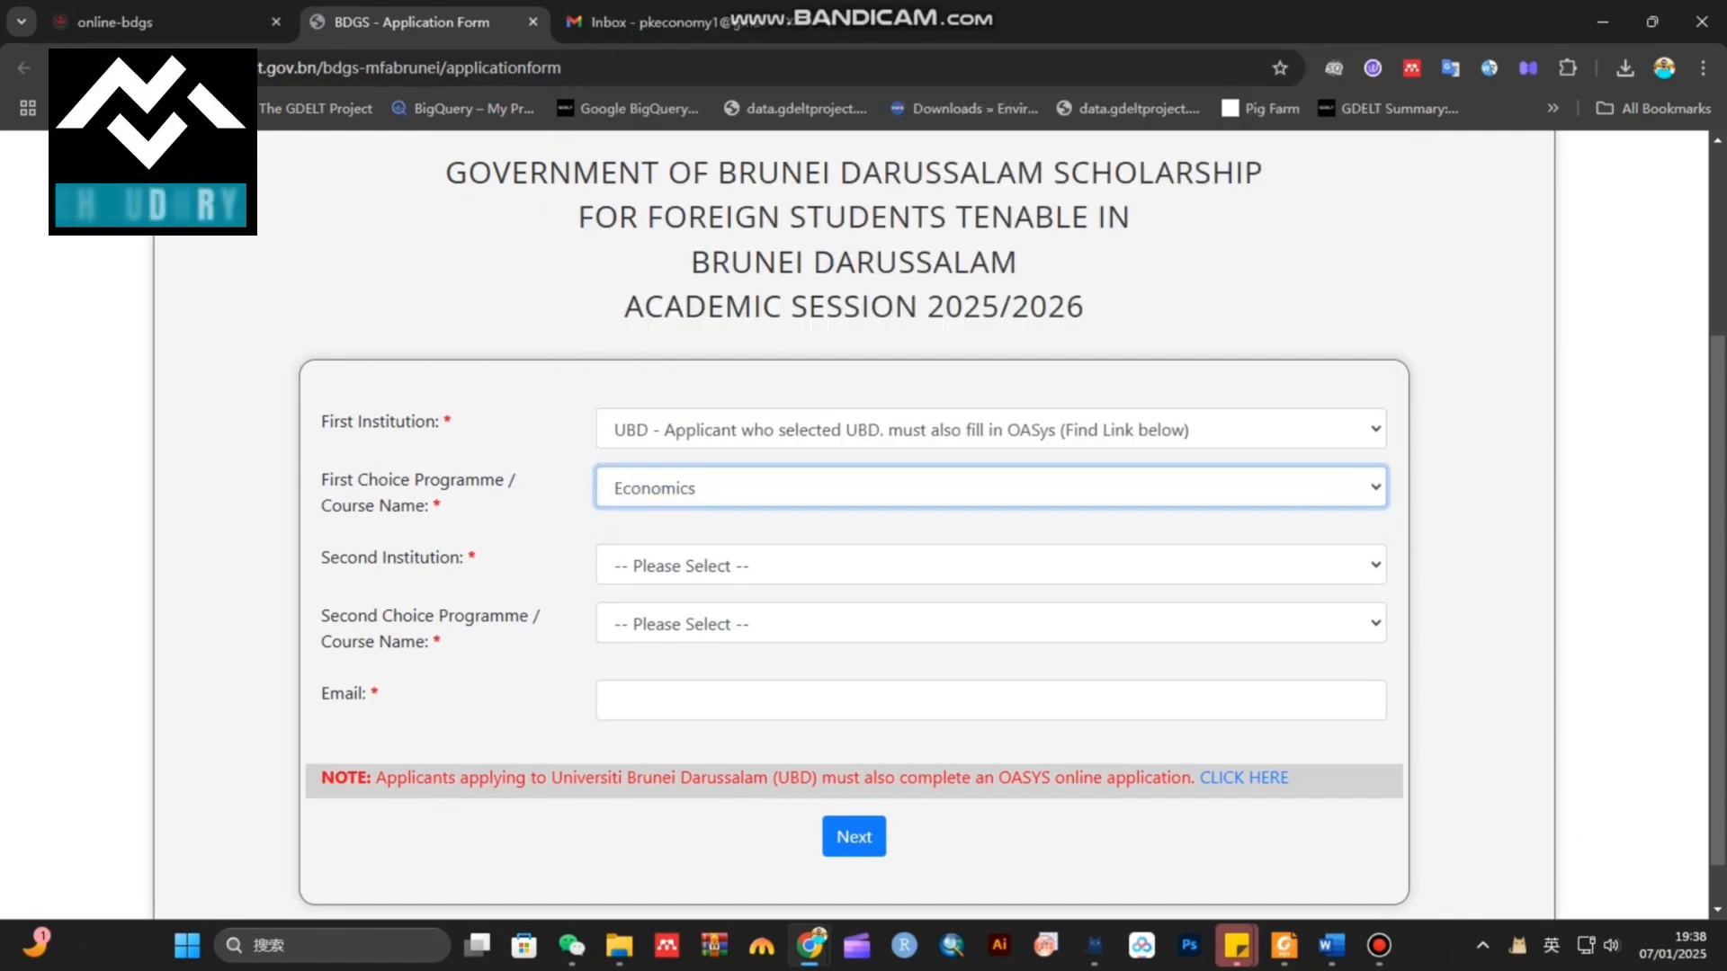
# Choose UBD with Economics as the second-choice institution and programme
pyautogui.click(693, 565)
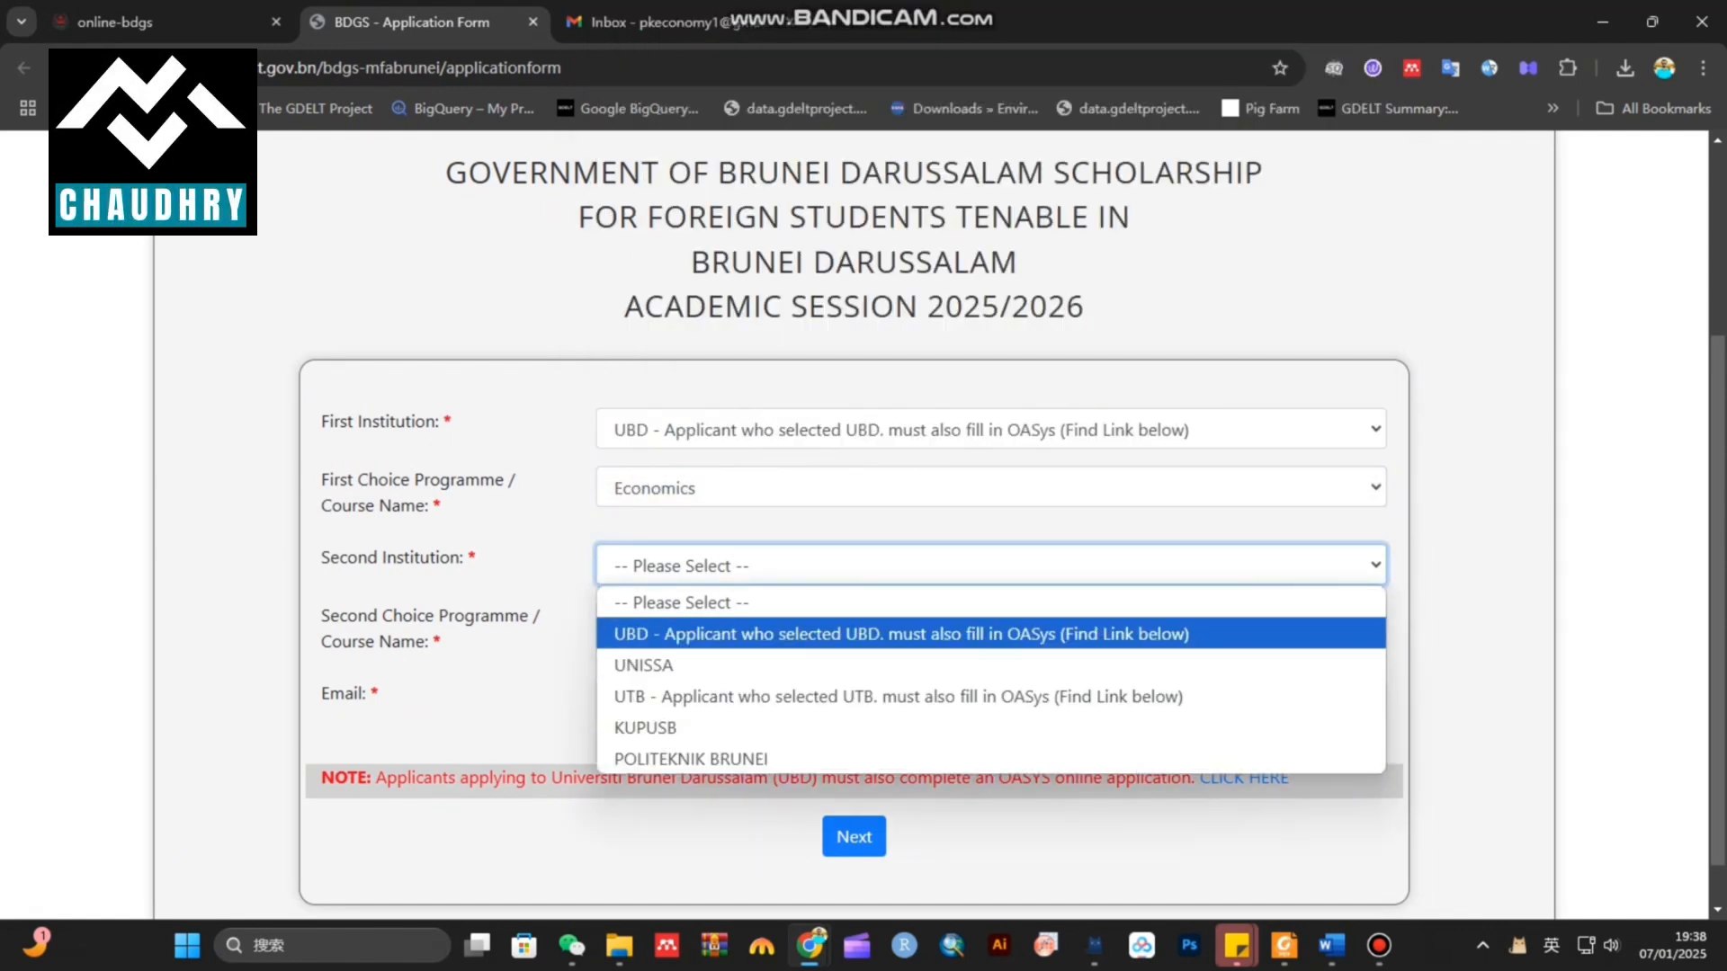
pyautogui.click(899, 634)
pyautogui.click(990, 623)
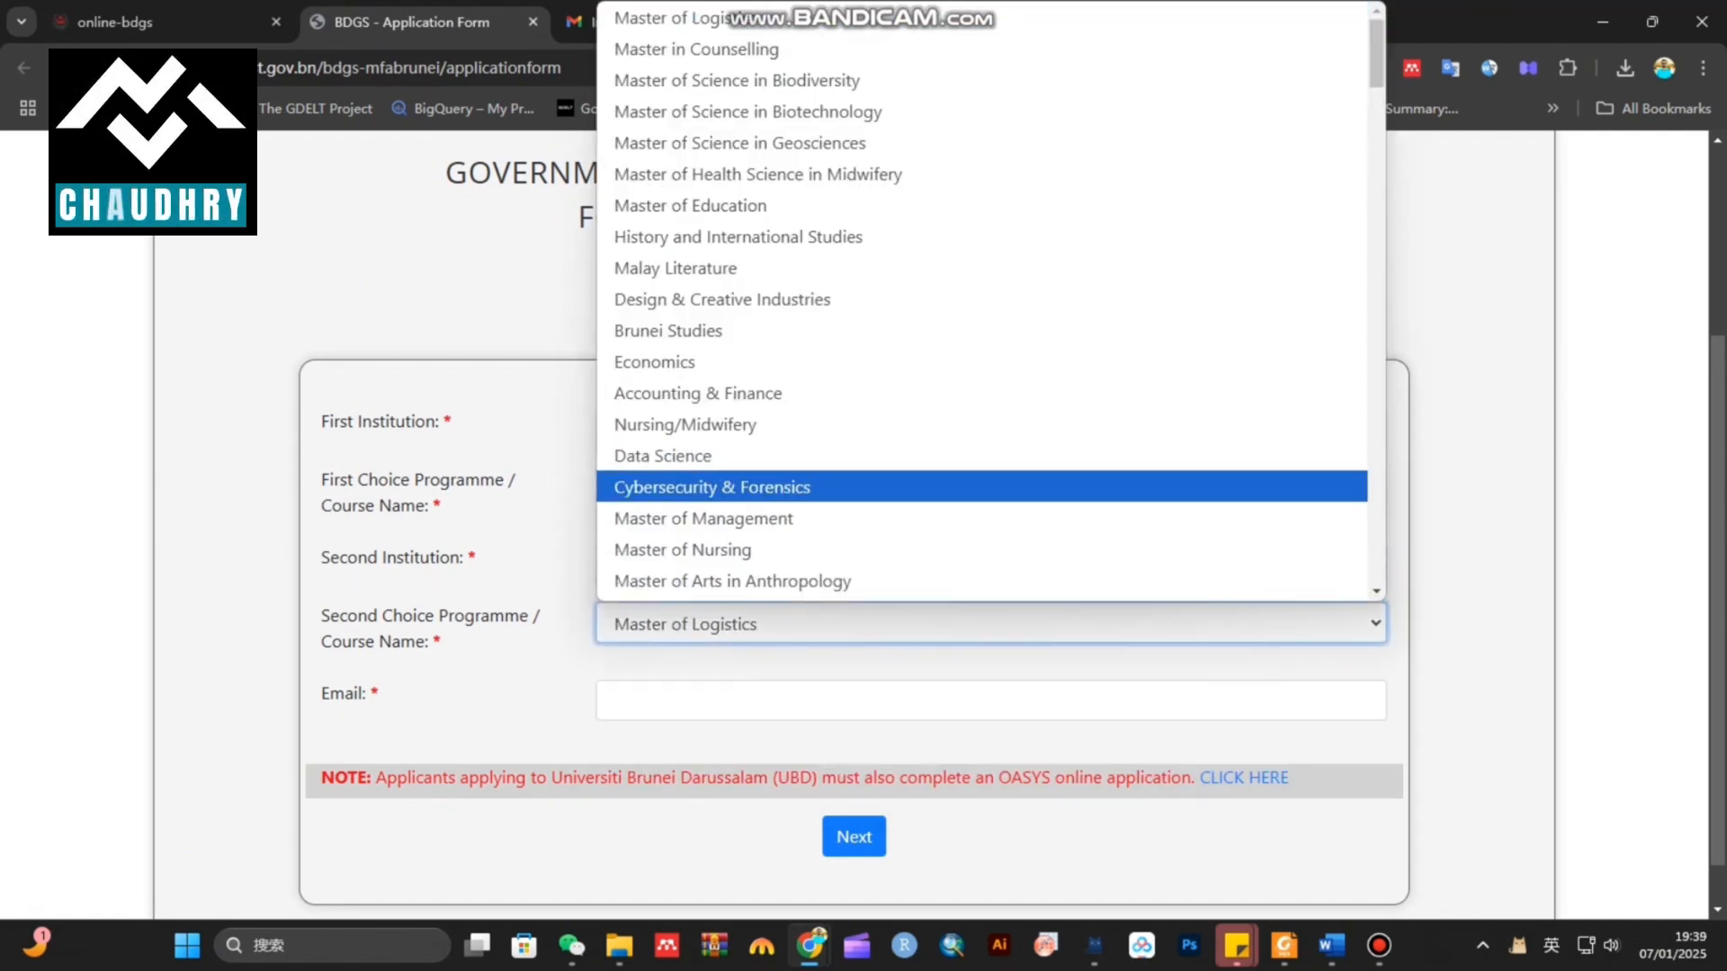
pyautogui.click(655, 362)
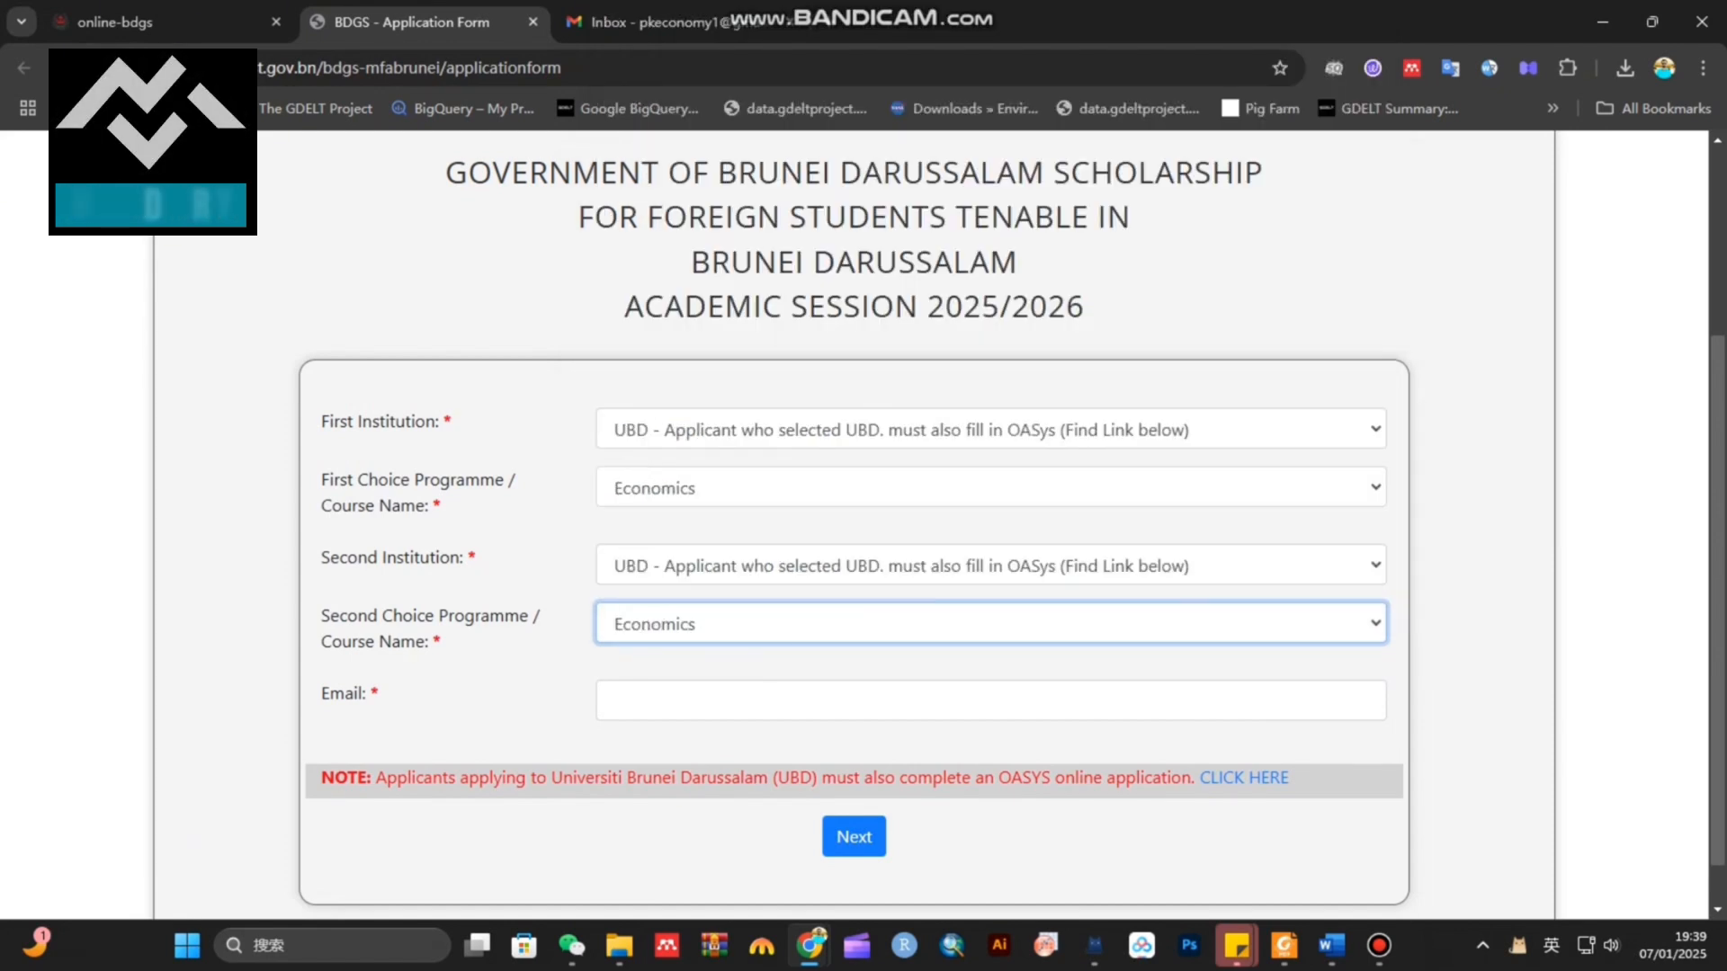
# Switch the first choice to UNISSA's Master of Business Administration (by Research)
pyautogui.click(900, 429)
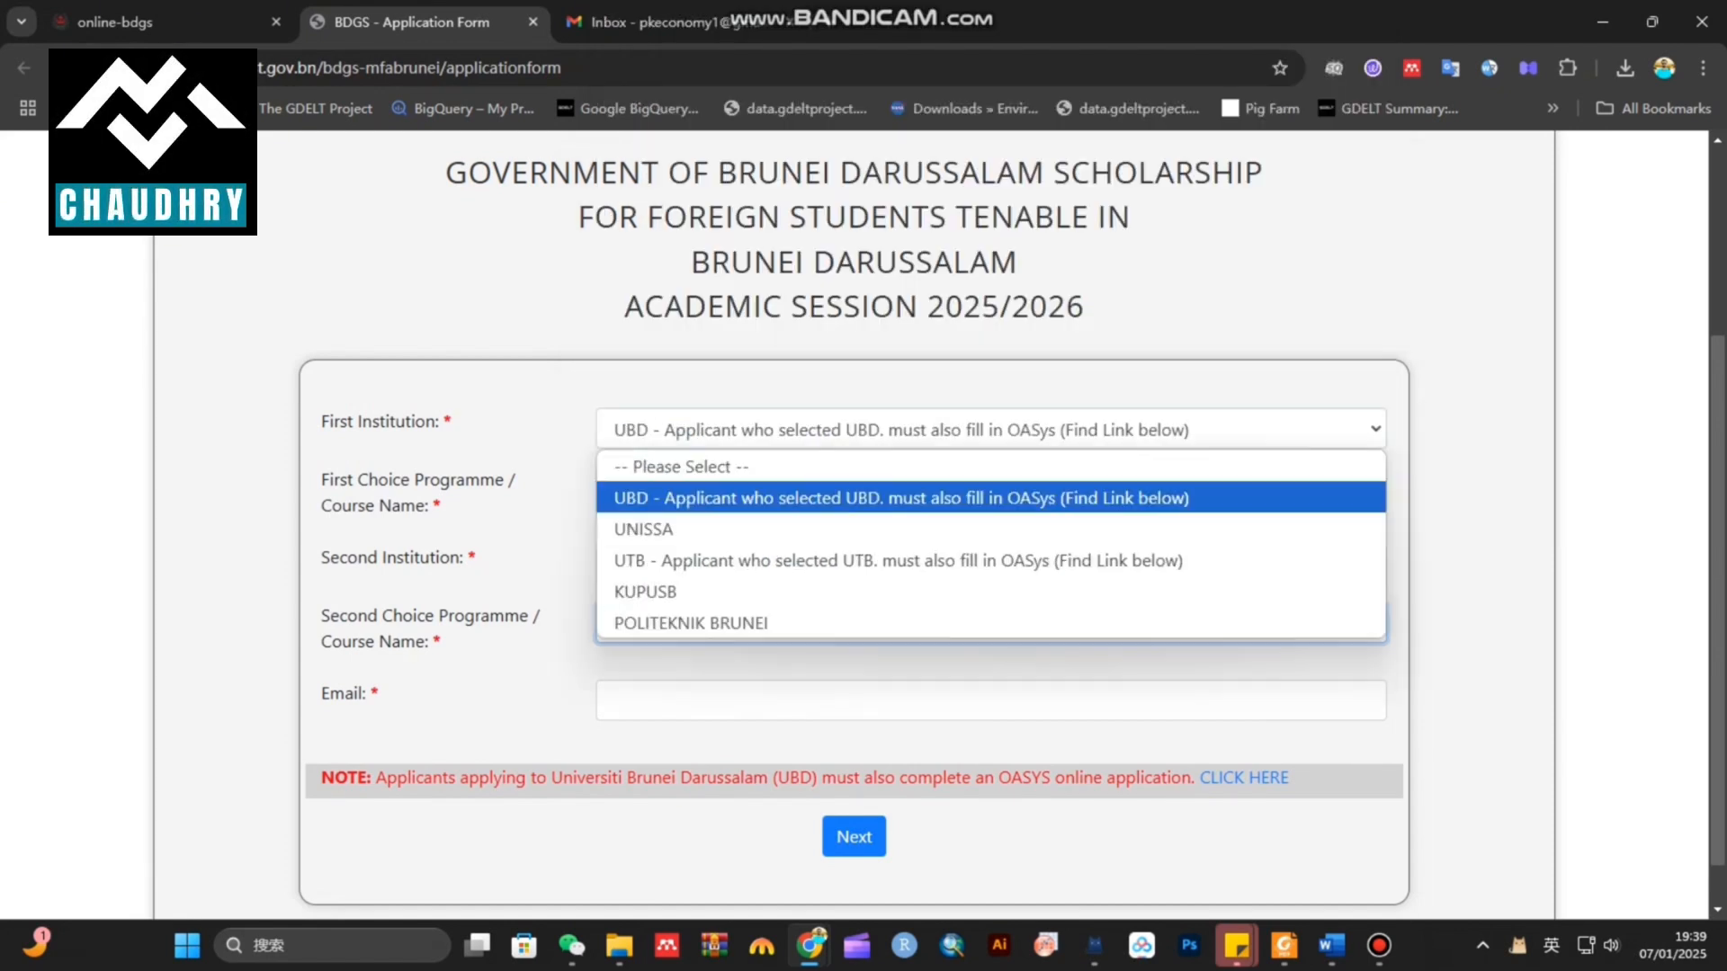
pyautogui.click(900, 528)
pyautogui.click(899, 487)
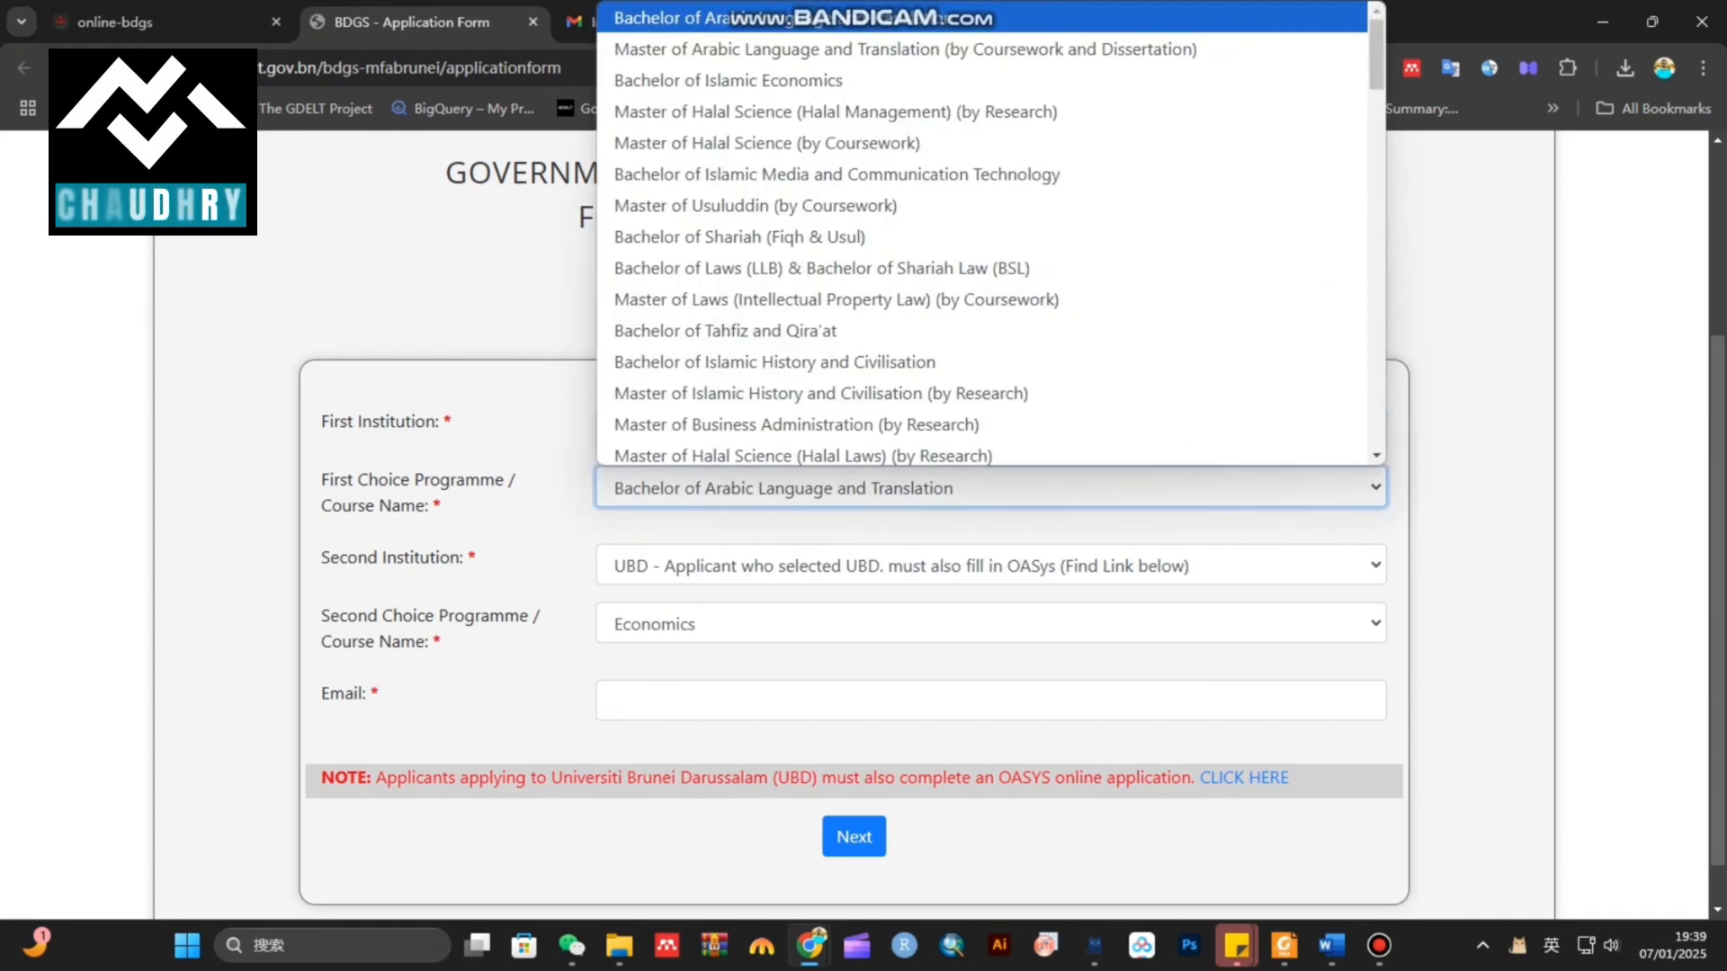
pyautogui.scroll(-2, 899, 236)
pyautogui.scroll(2, 899, 236)
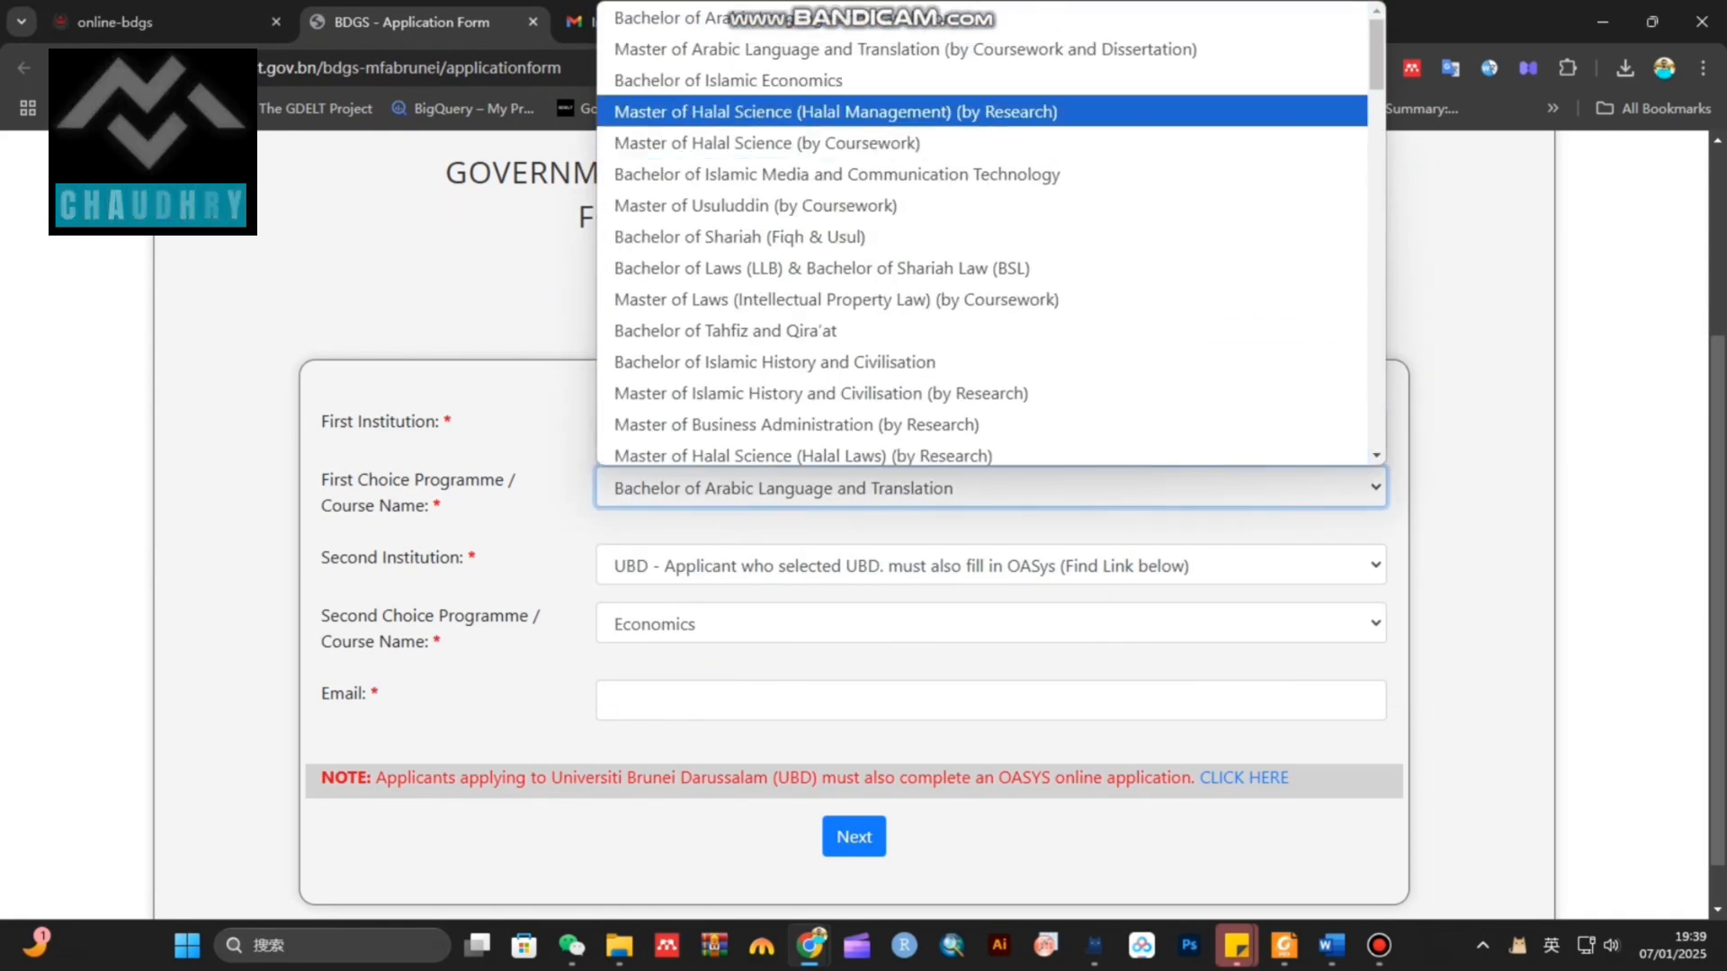
pyautogui.scroll(-8, 990, 270)
pyautogui.scroll(8, 989, 299)
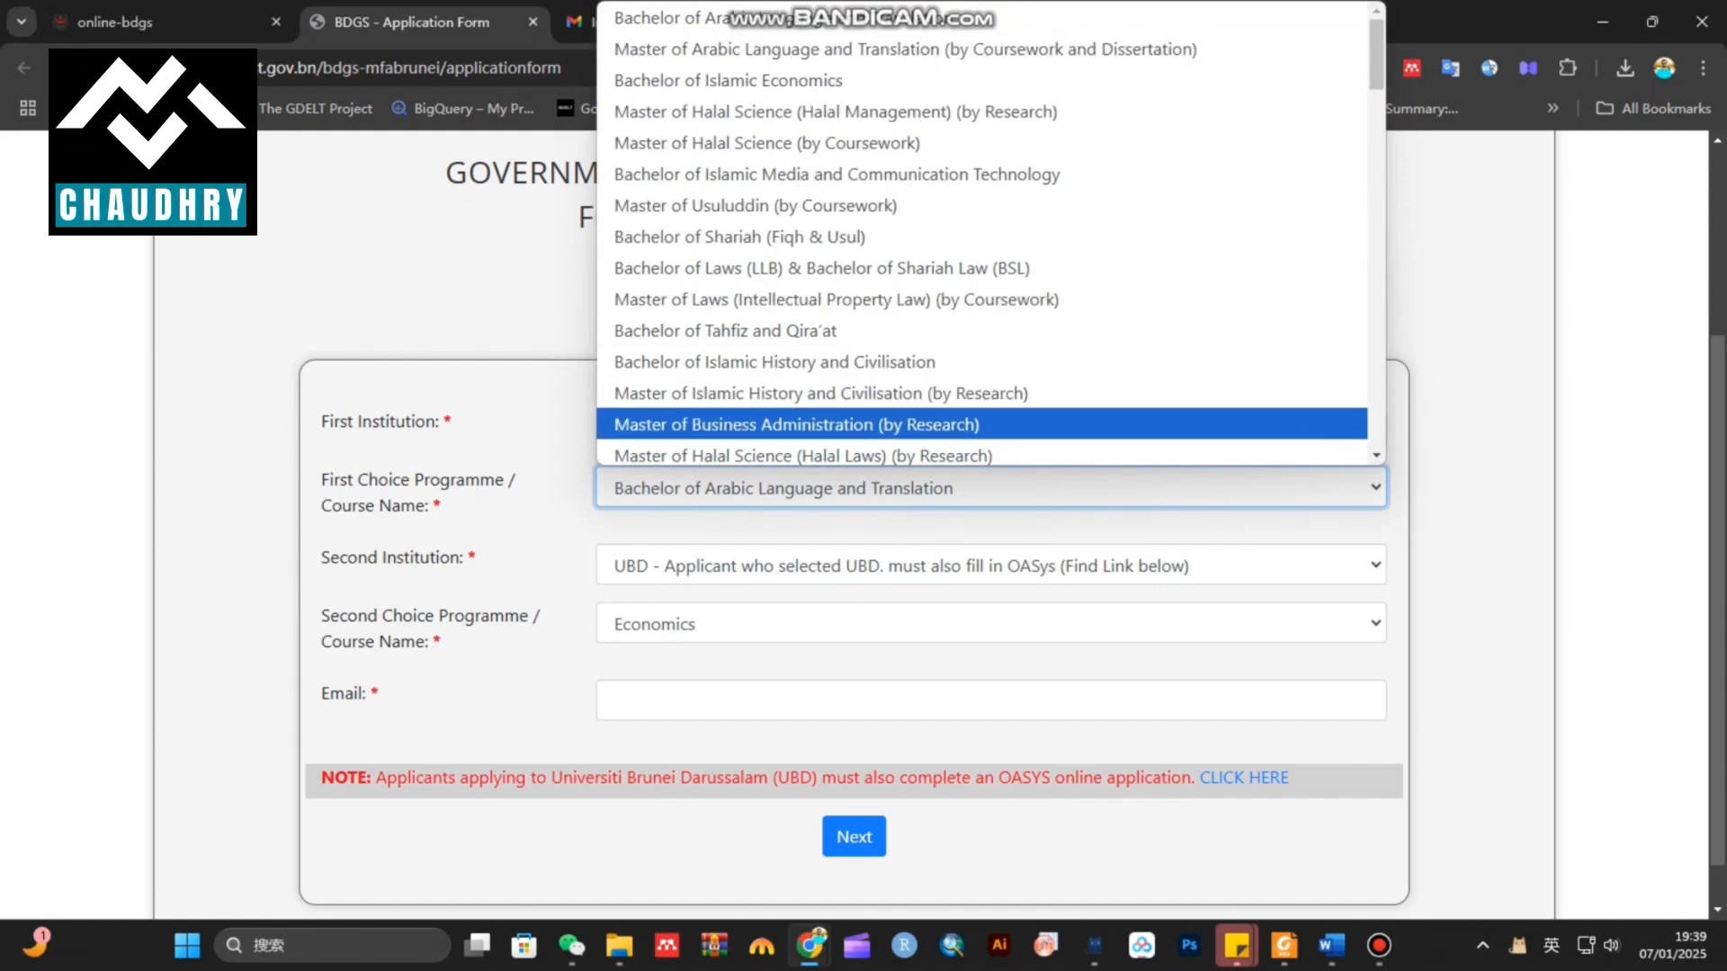
pyautogui.click(810, 425)
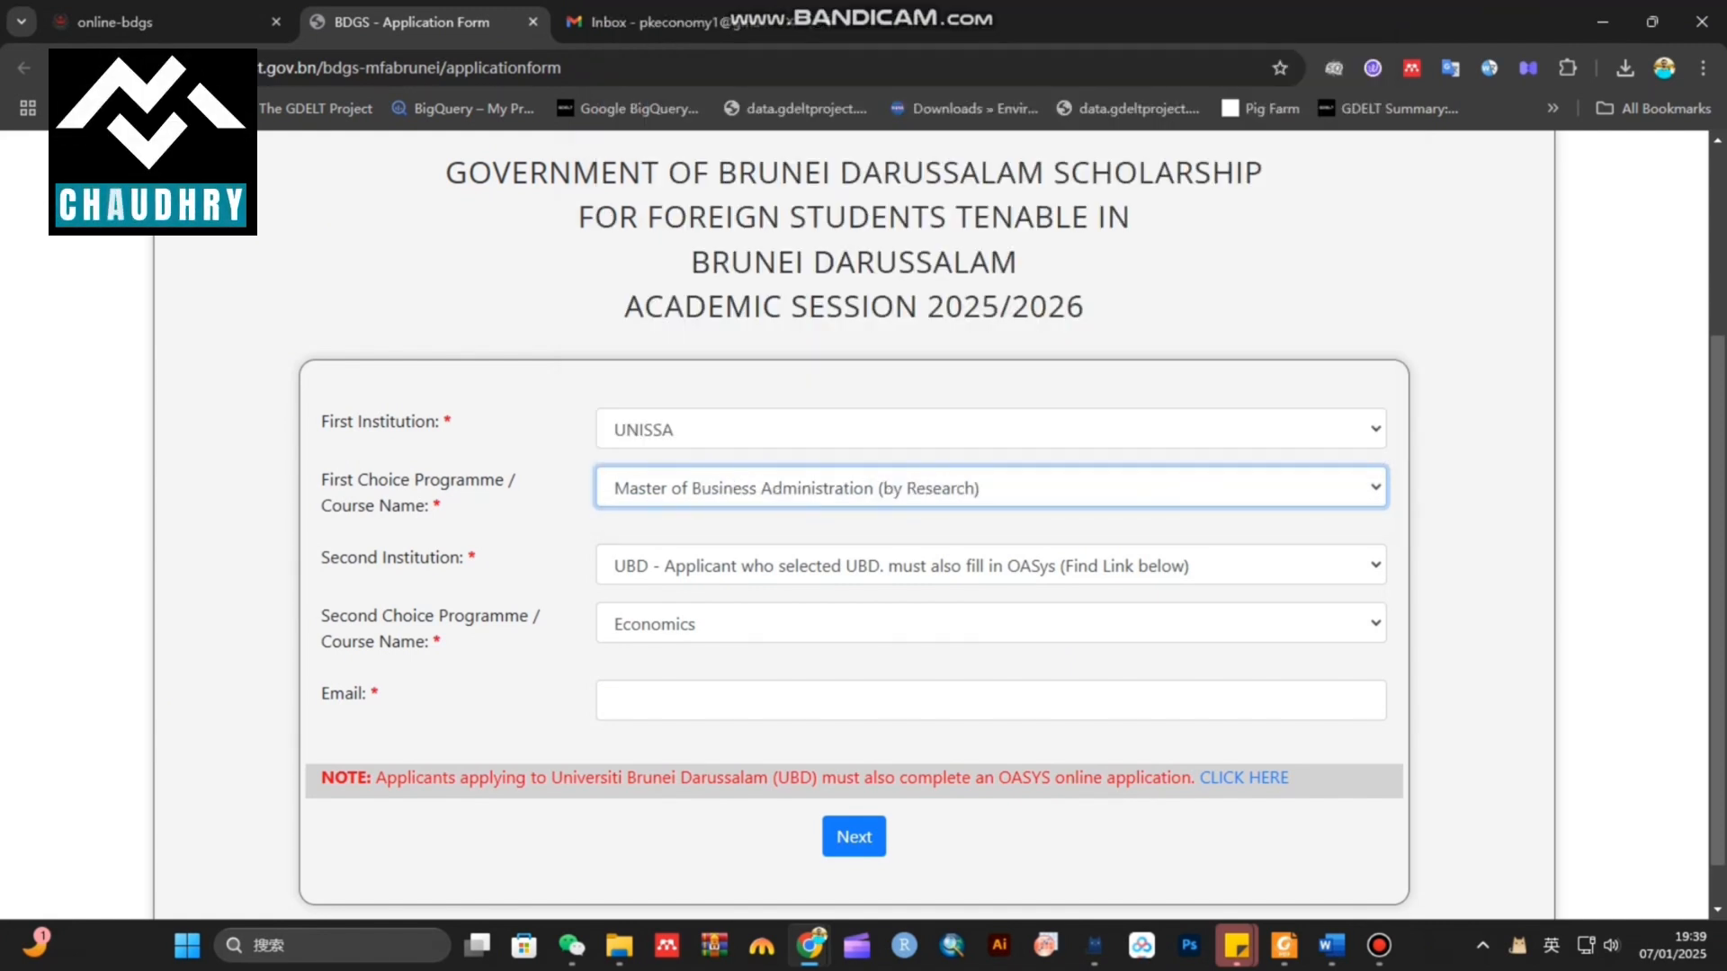
pyautogui.click(809, 624)
# Keep Economics as the second-choice programme
pyautogui.scroll(-8, 809, 308)
pyautogui.scroll(9, 809, 328)
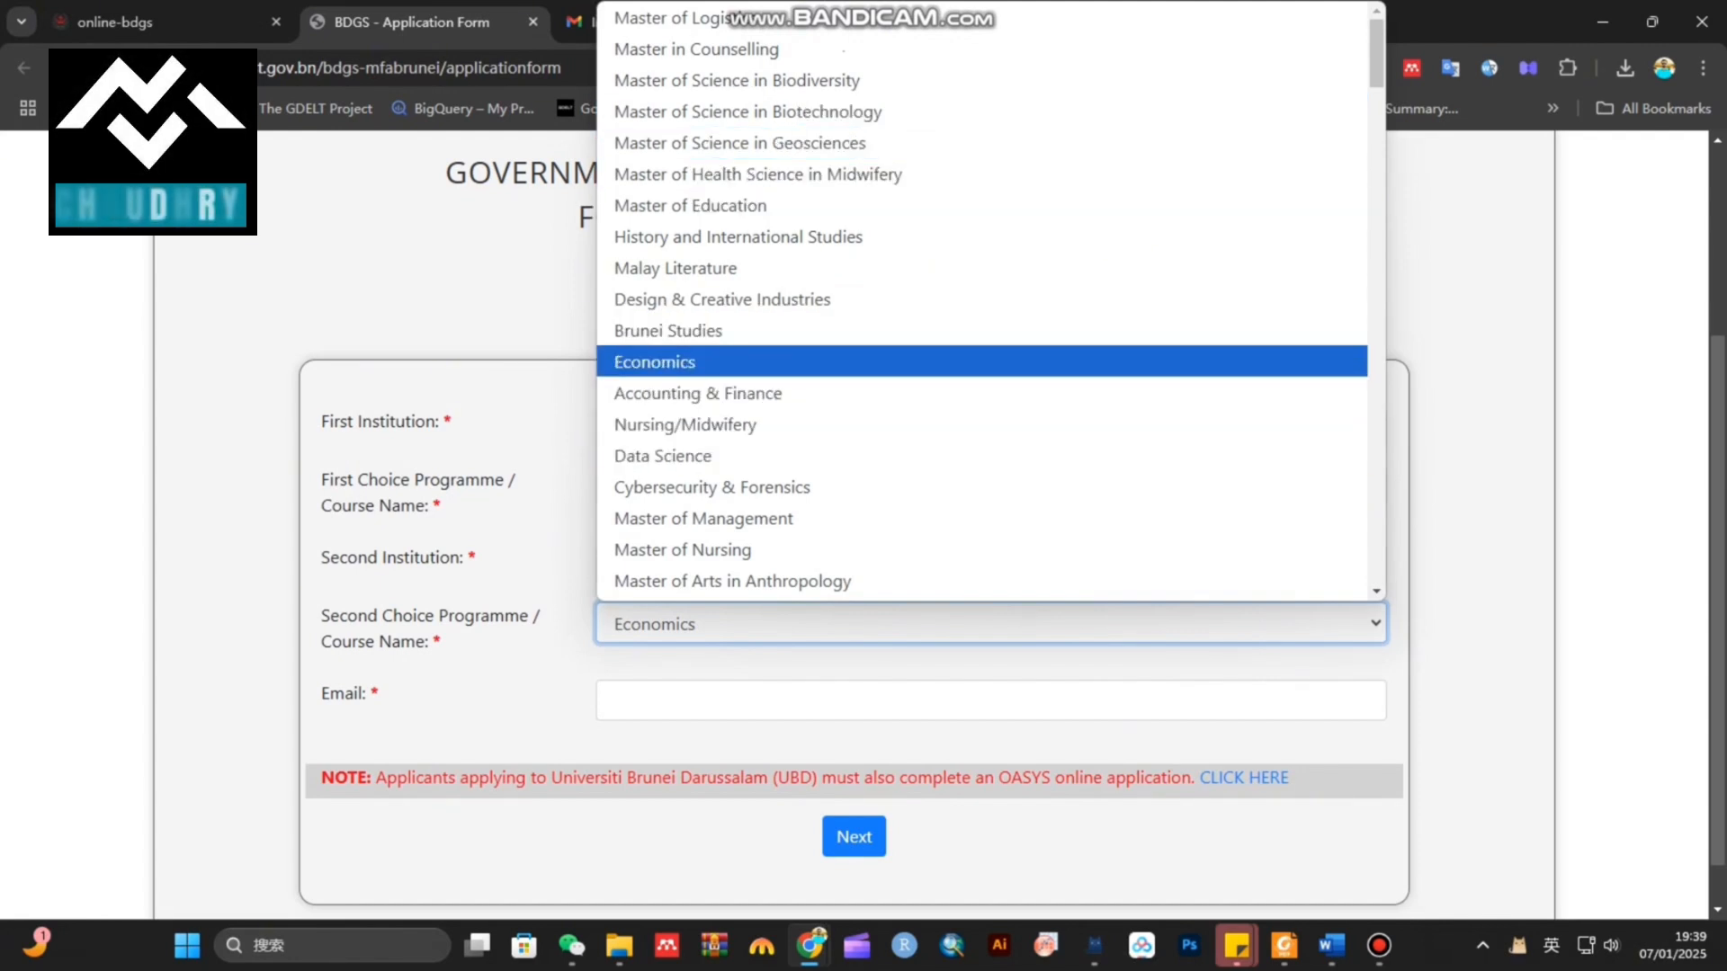
pyautogui.click(683, 361)
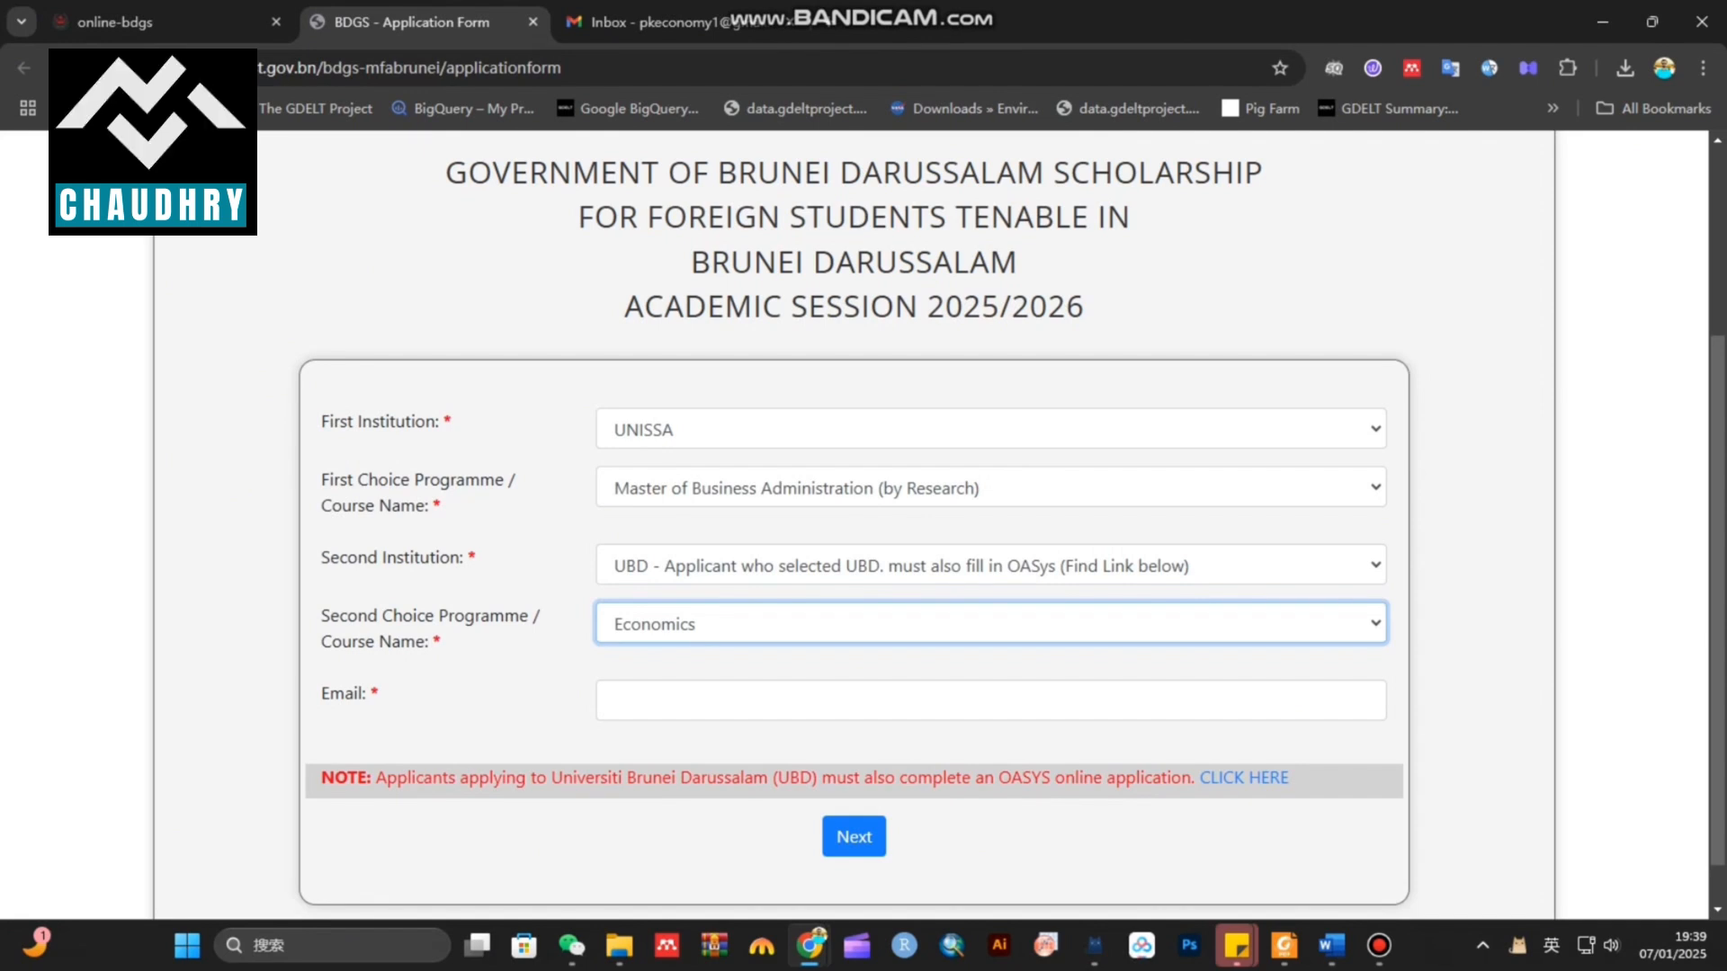
pyautogui.click(989, 623)
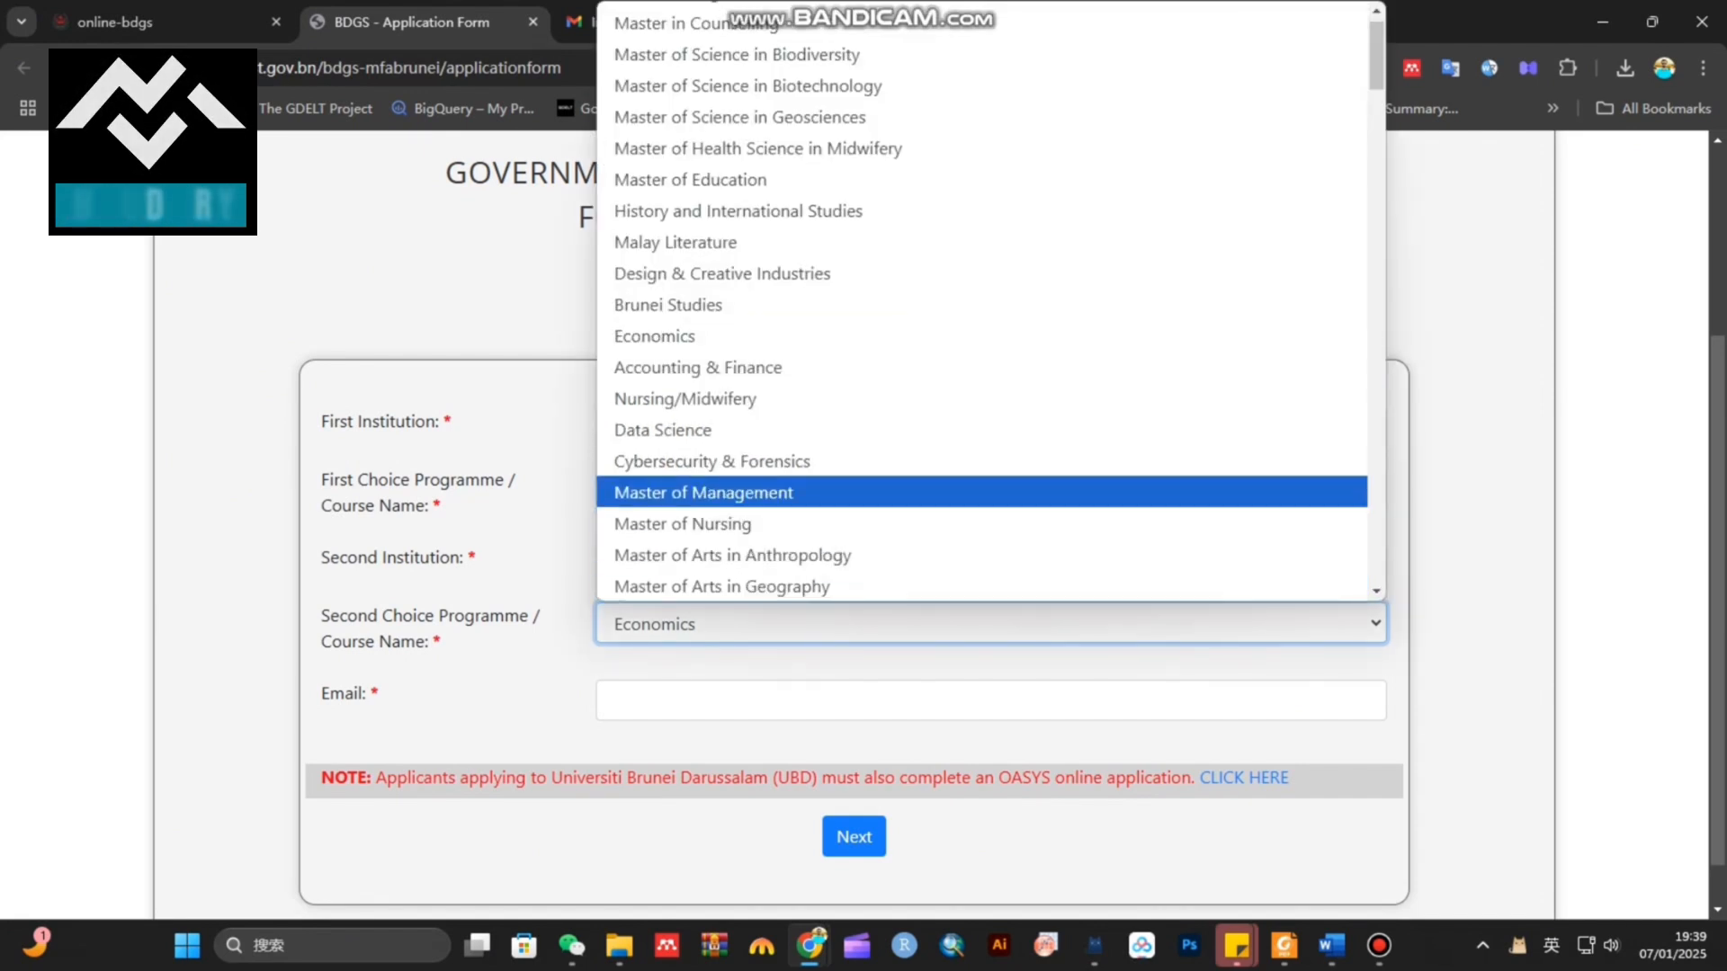
pyautogui.click(683, 336)
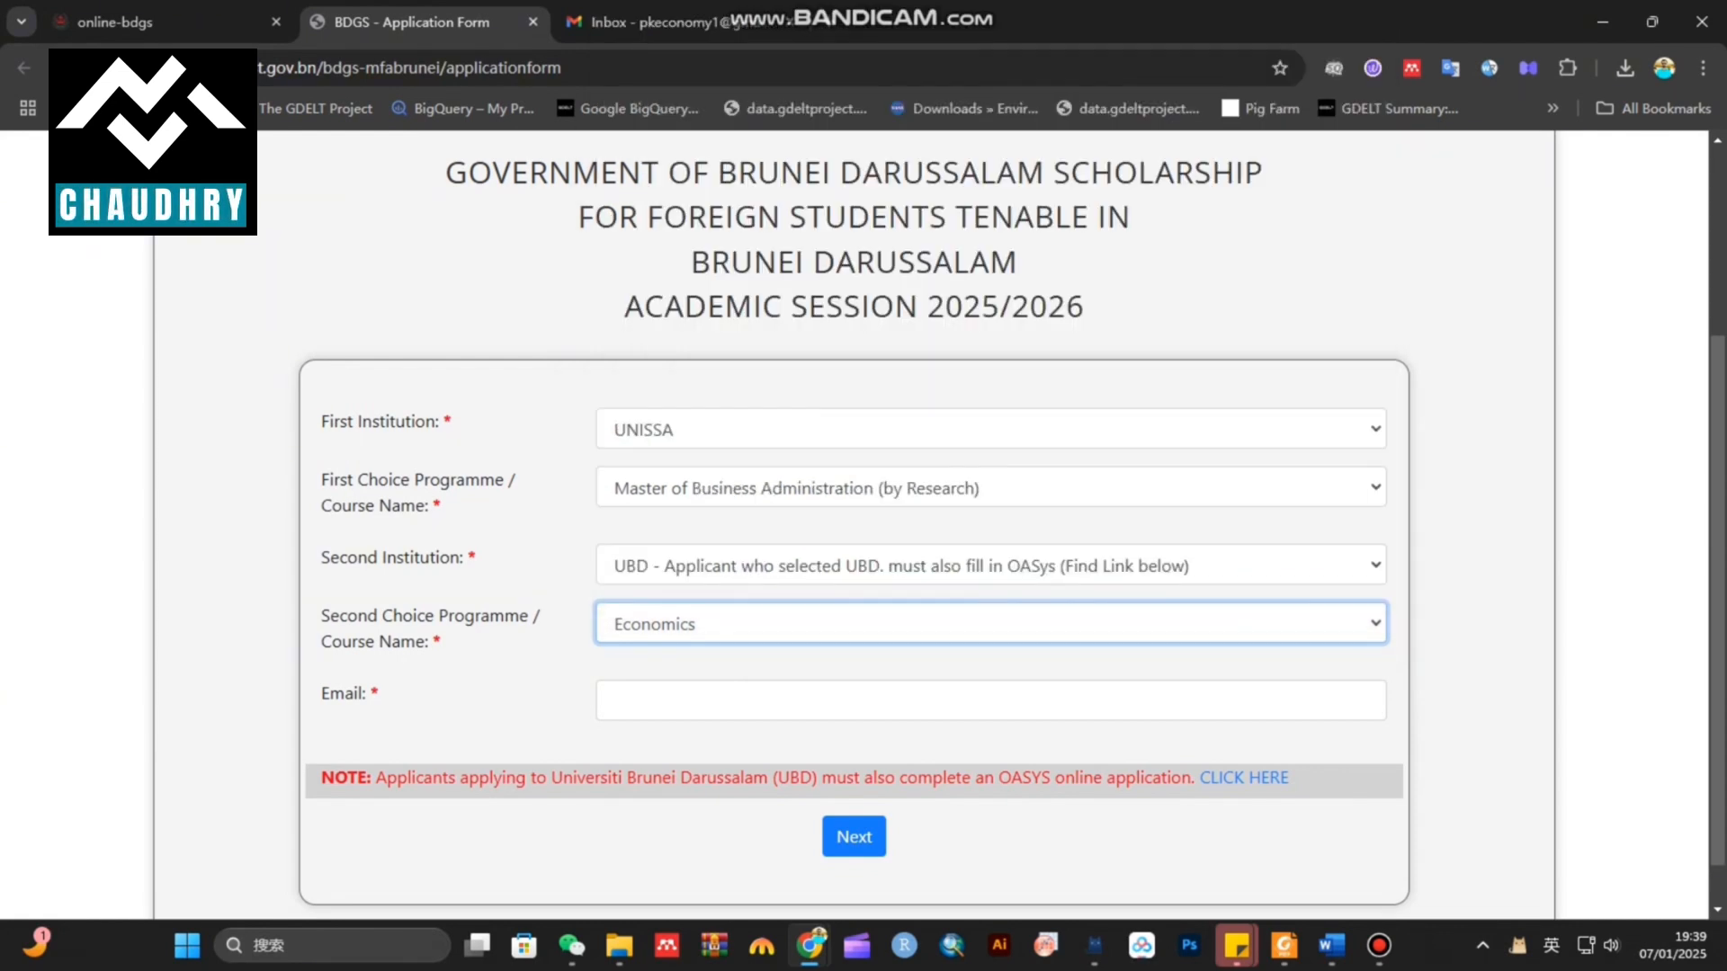
# Make Bachelor of Islamic Economics the first-choice programme
pyautogui.click(989, 488)
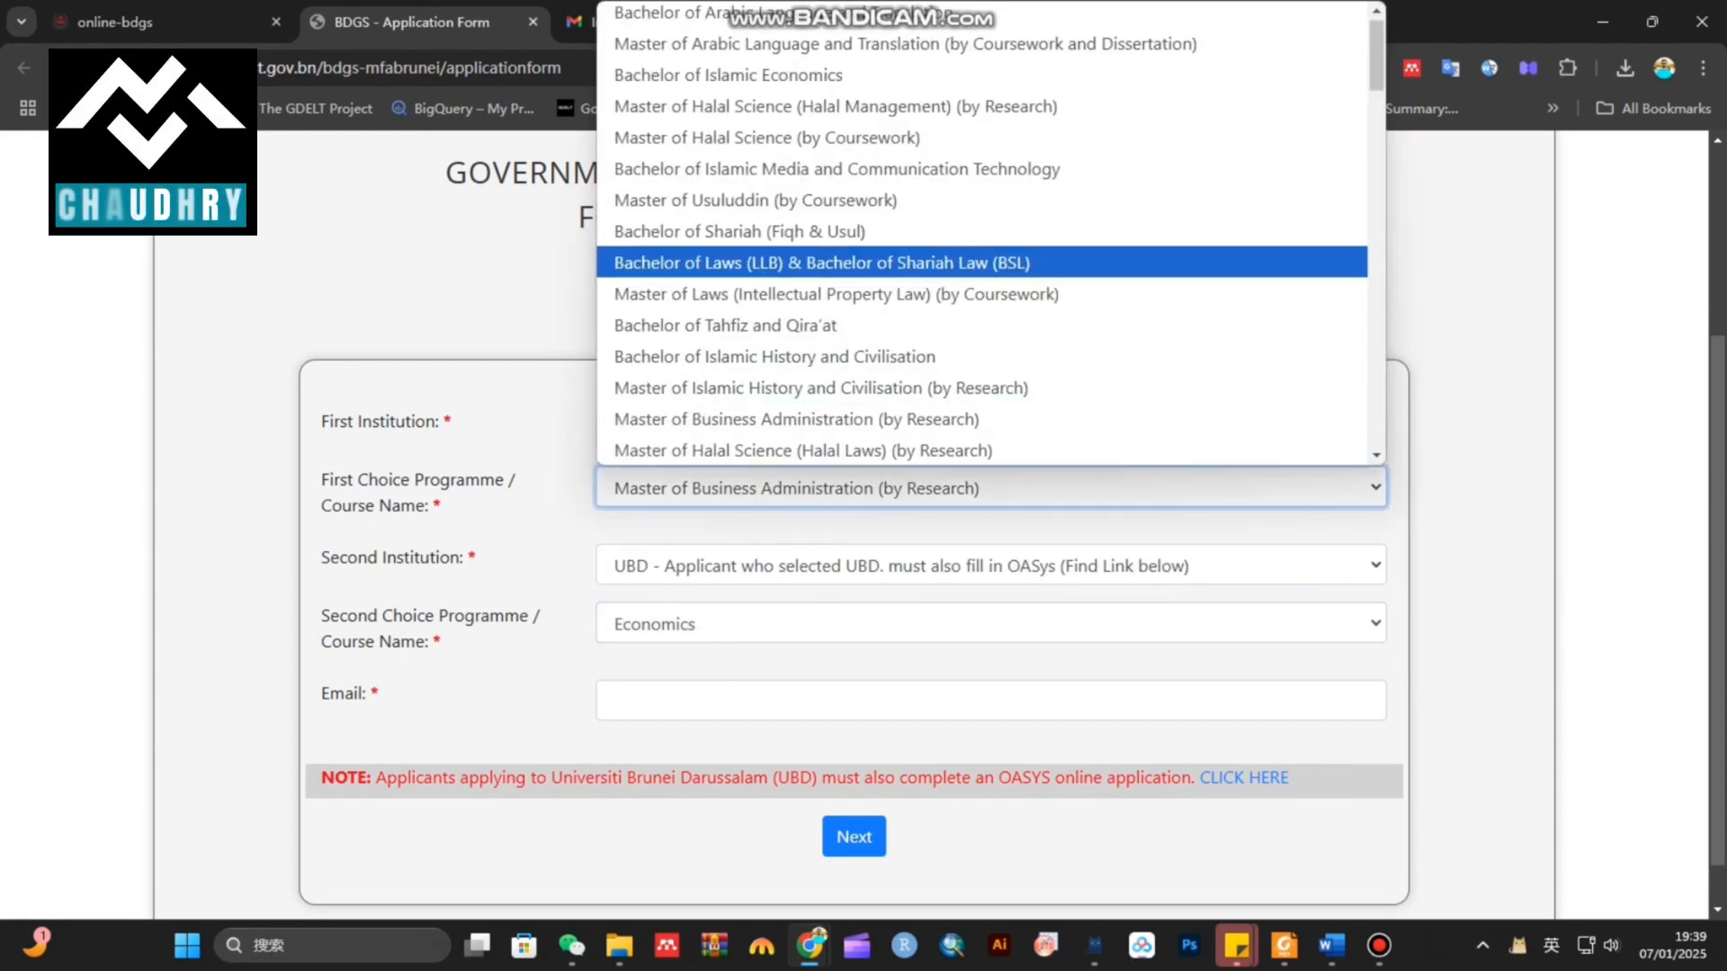
pyautogui.scroll(-2, 720, 262)
pyautogui.scroll(2, 720, 262)
pyautogui.click(720, 75)
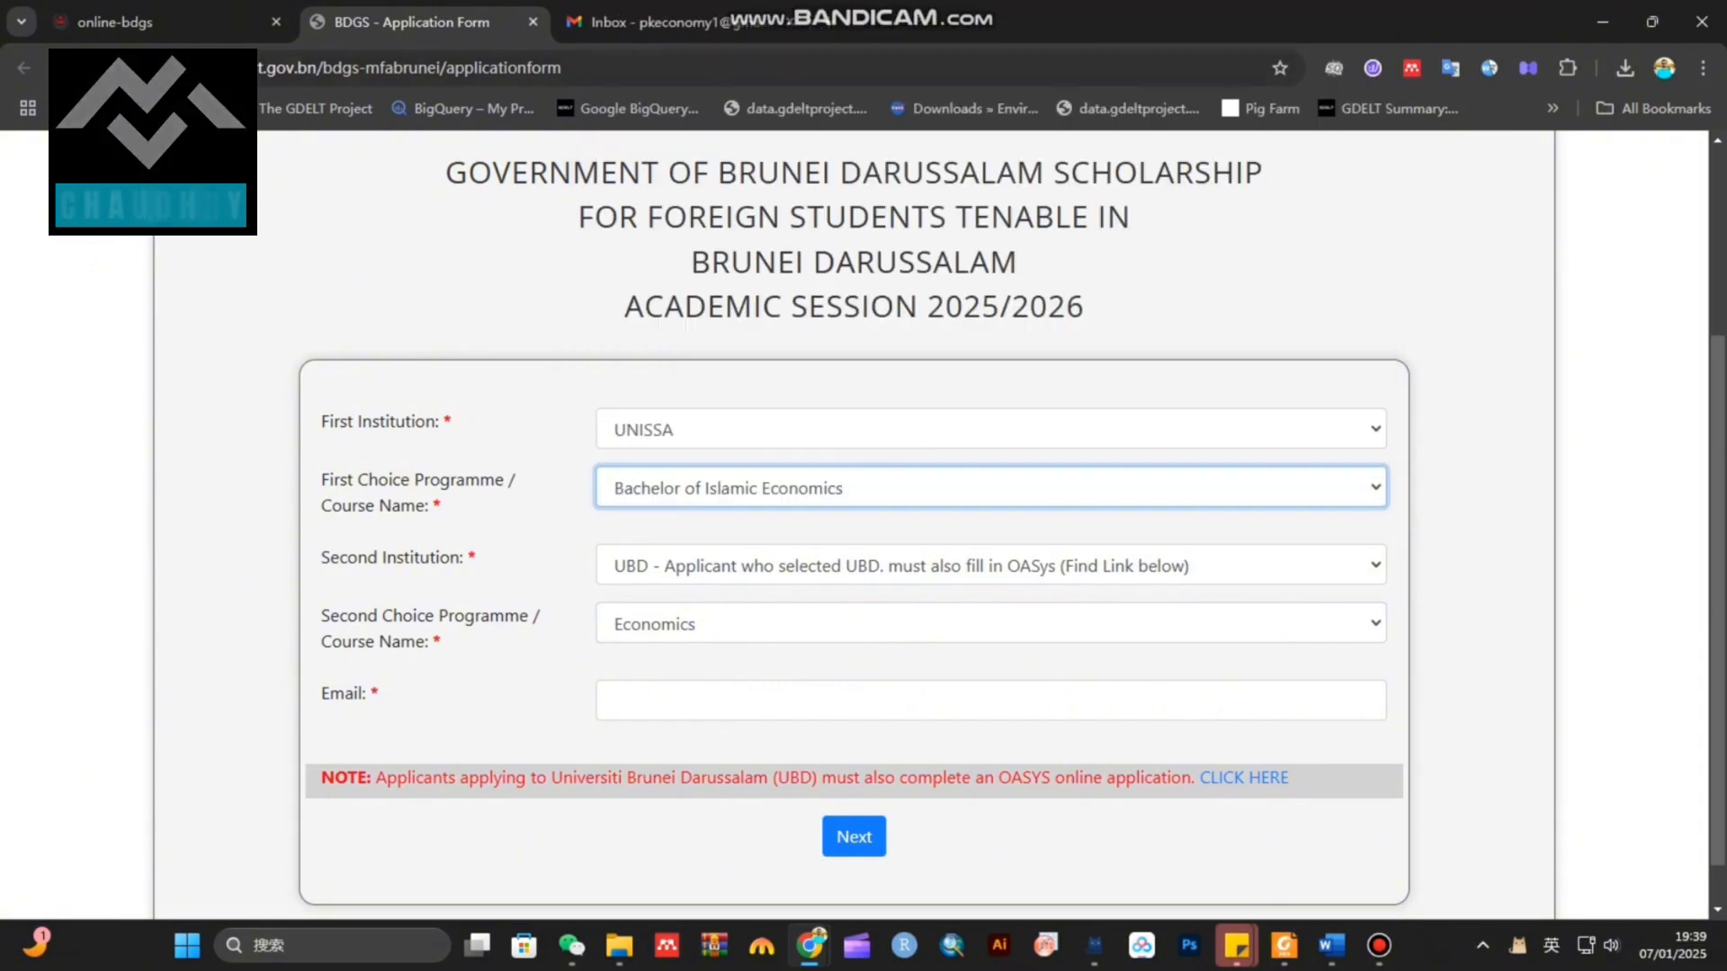
# Change the first choice to Master of Laws (Intellectual Property Law) (by Coursework) and enter the e-mail
pyautogui.click(989, 487)
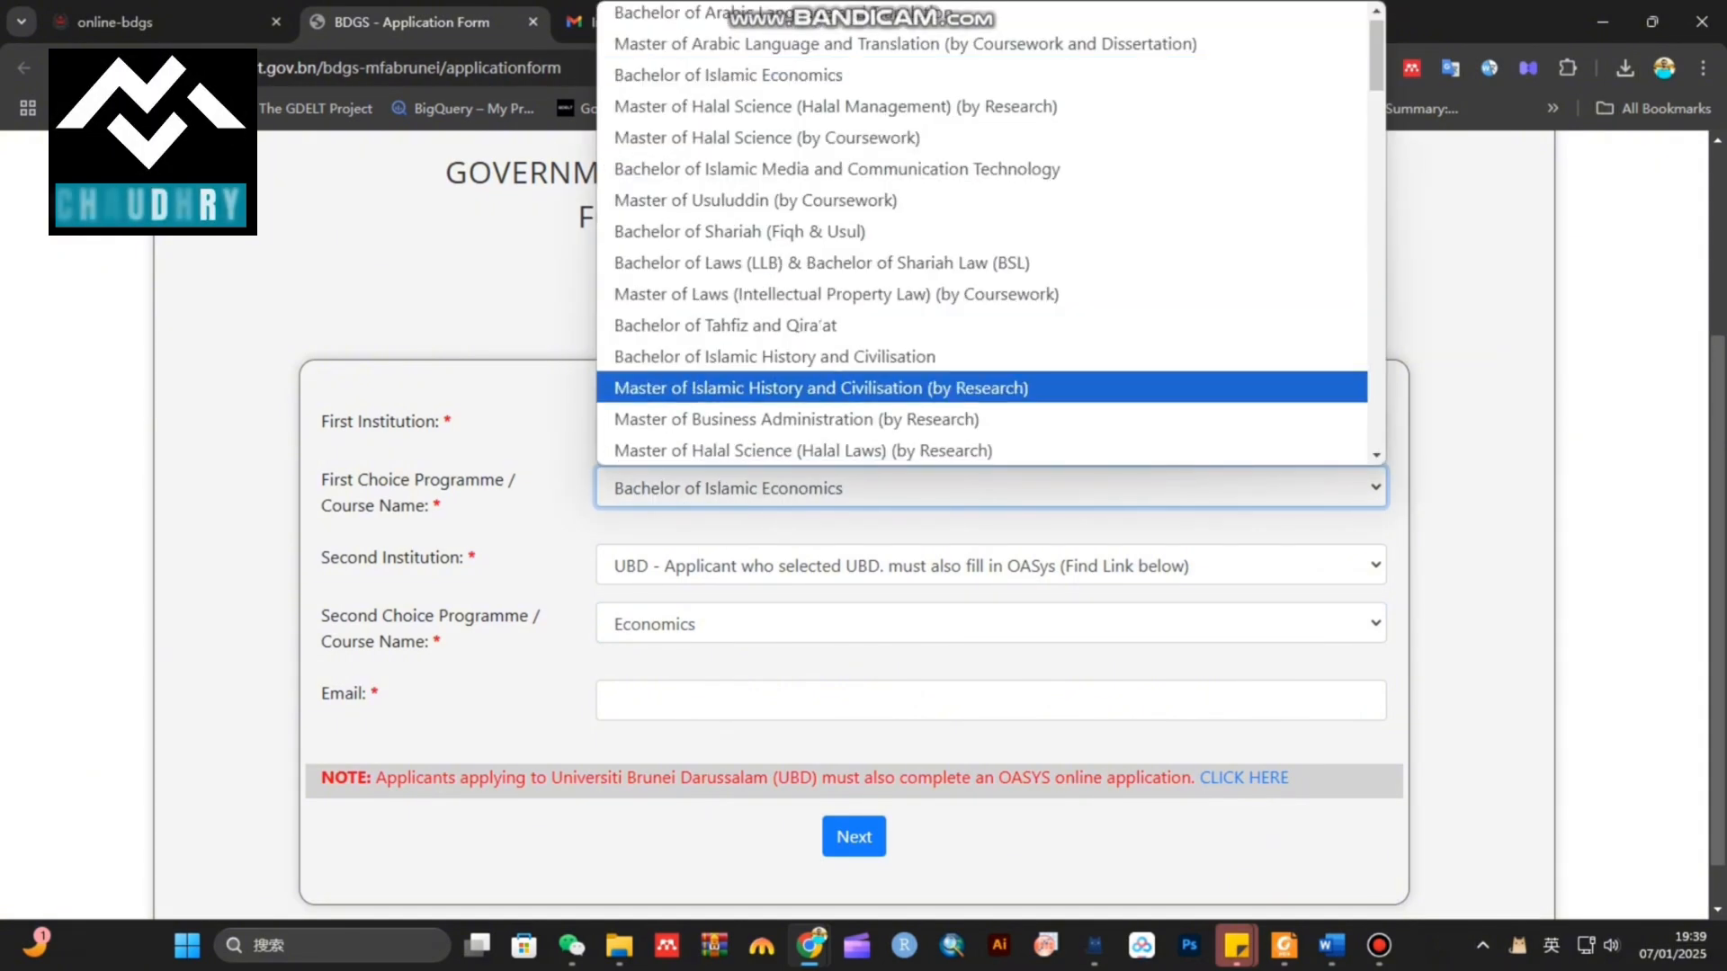
pyautogui.scroll(-7, 900, 423)
pyautogui.scroll(4, 899, 423)
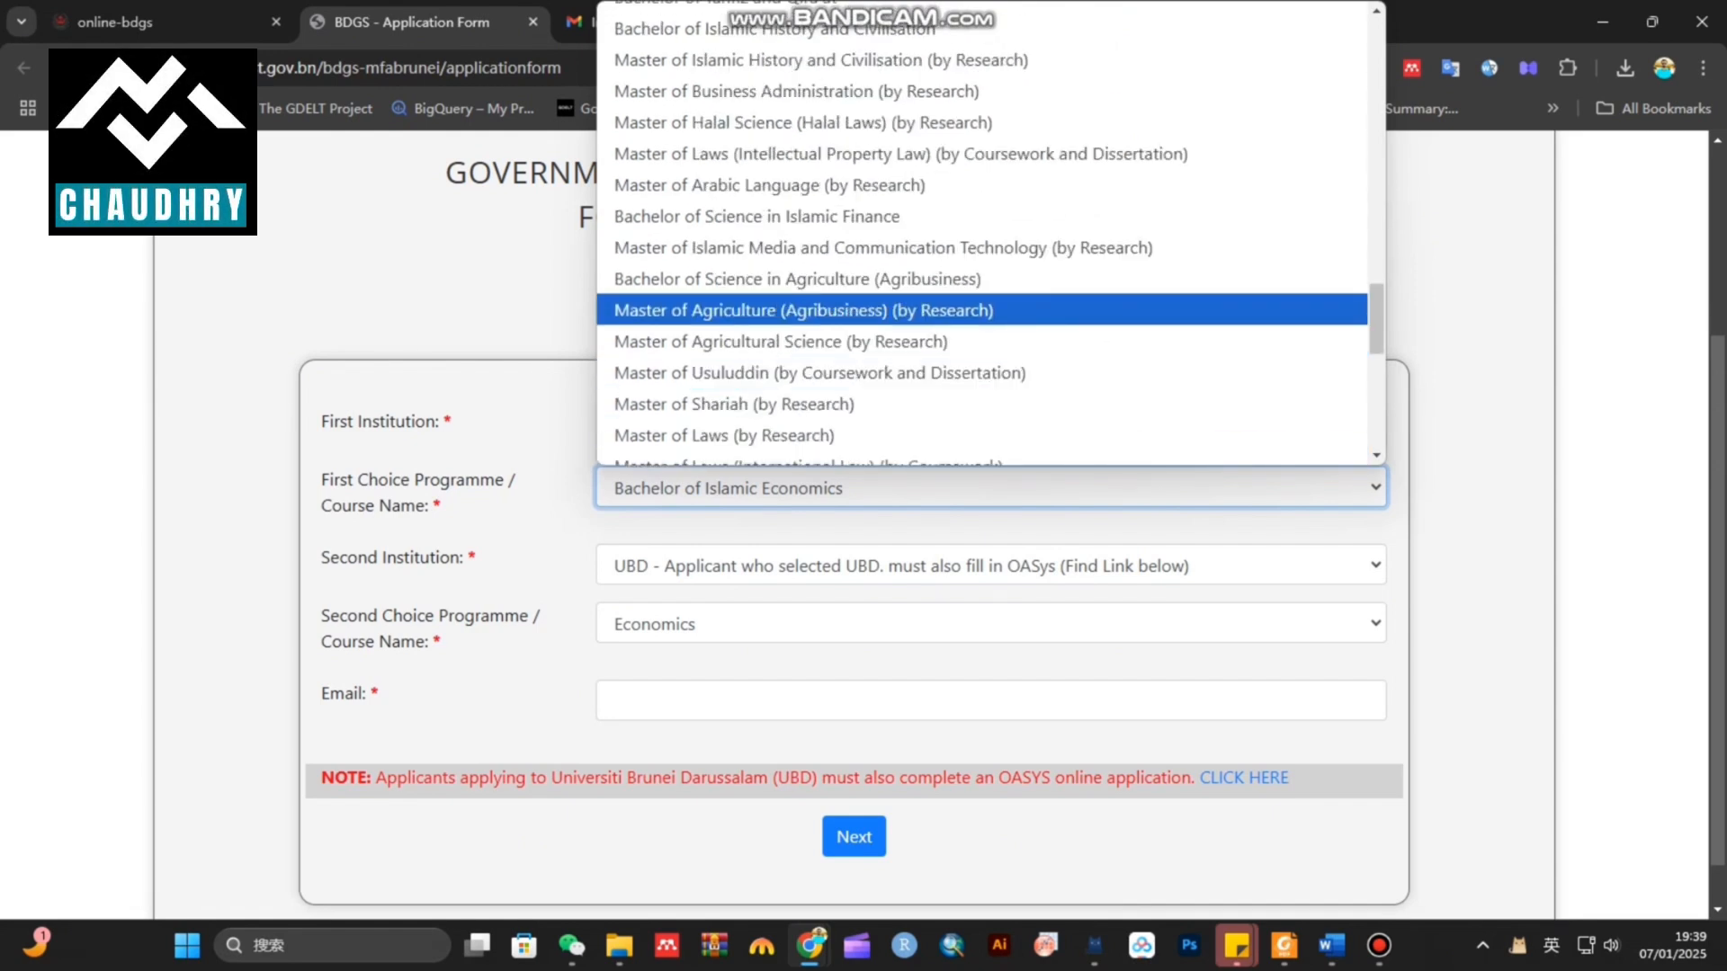
pyautogui.scroll(-5, 990, 234)
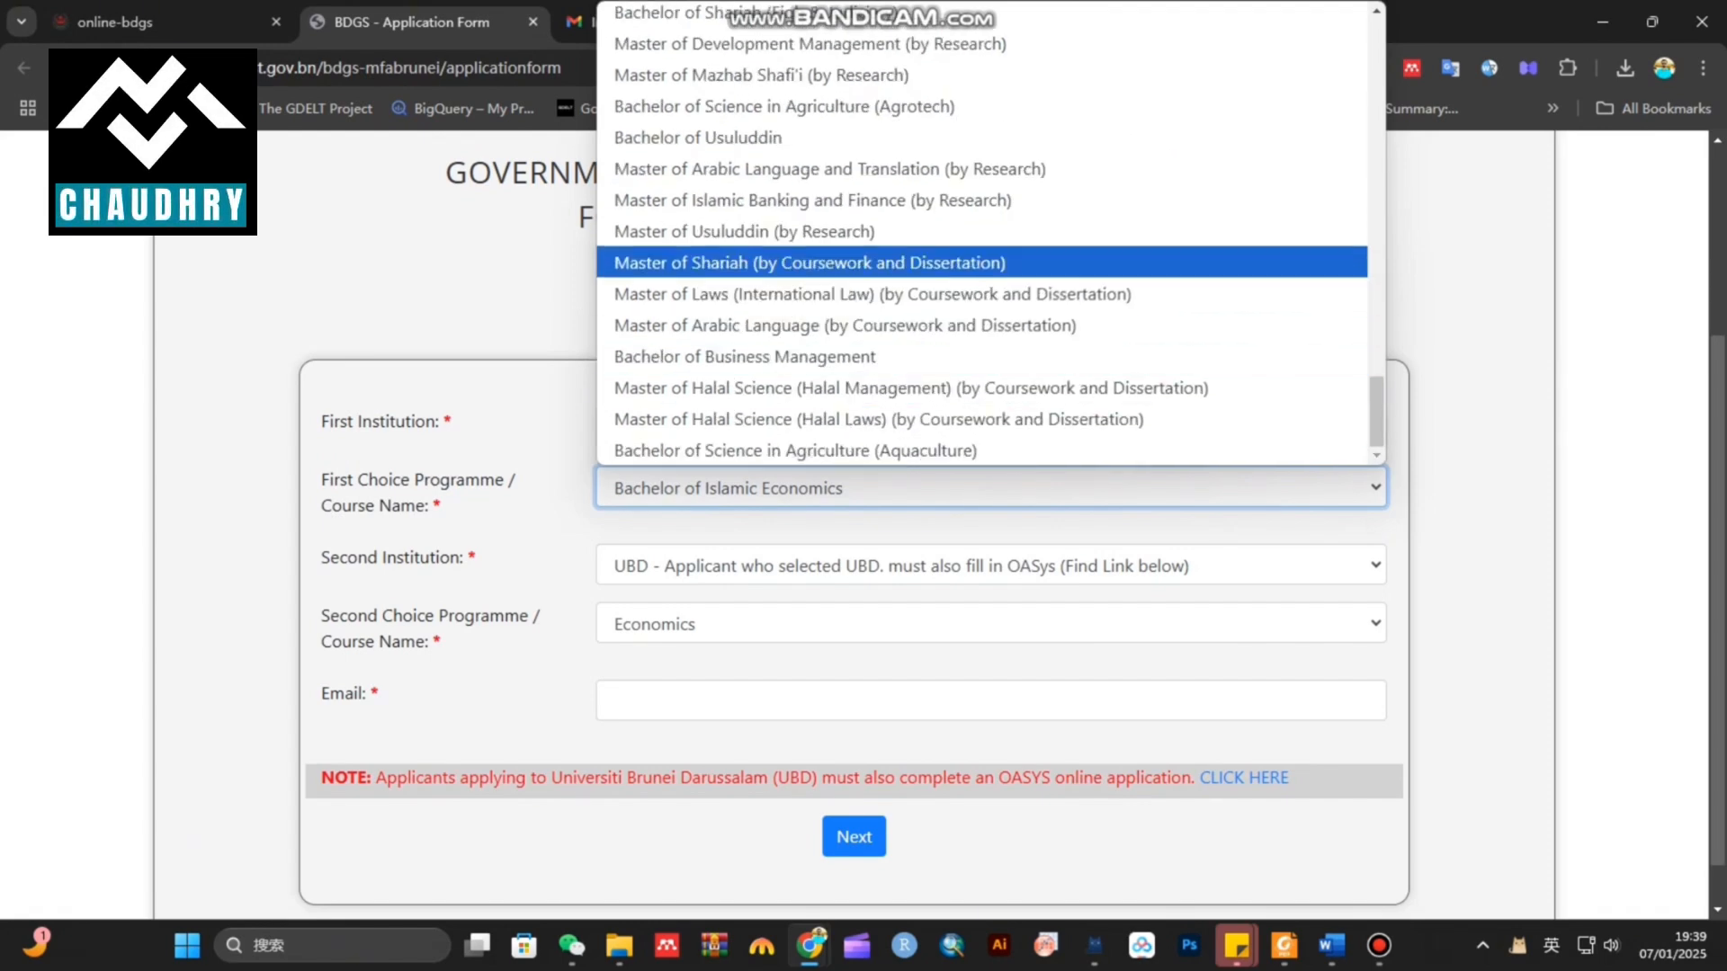
pyautogui.scroll(5, 990, 234)
pyautogui.scroll(10, 990, 234)
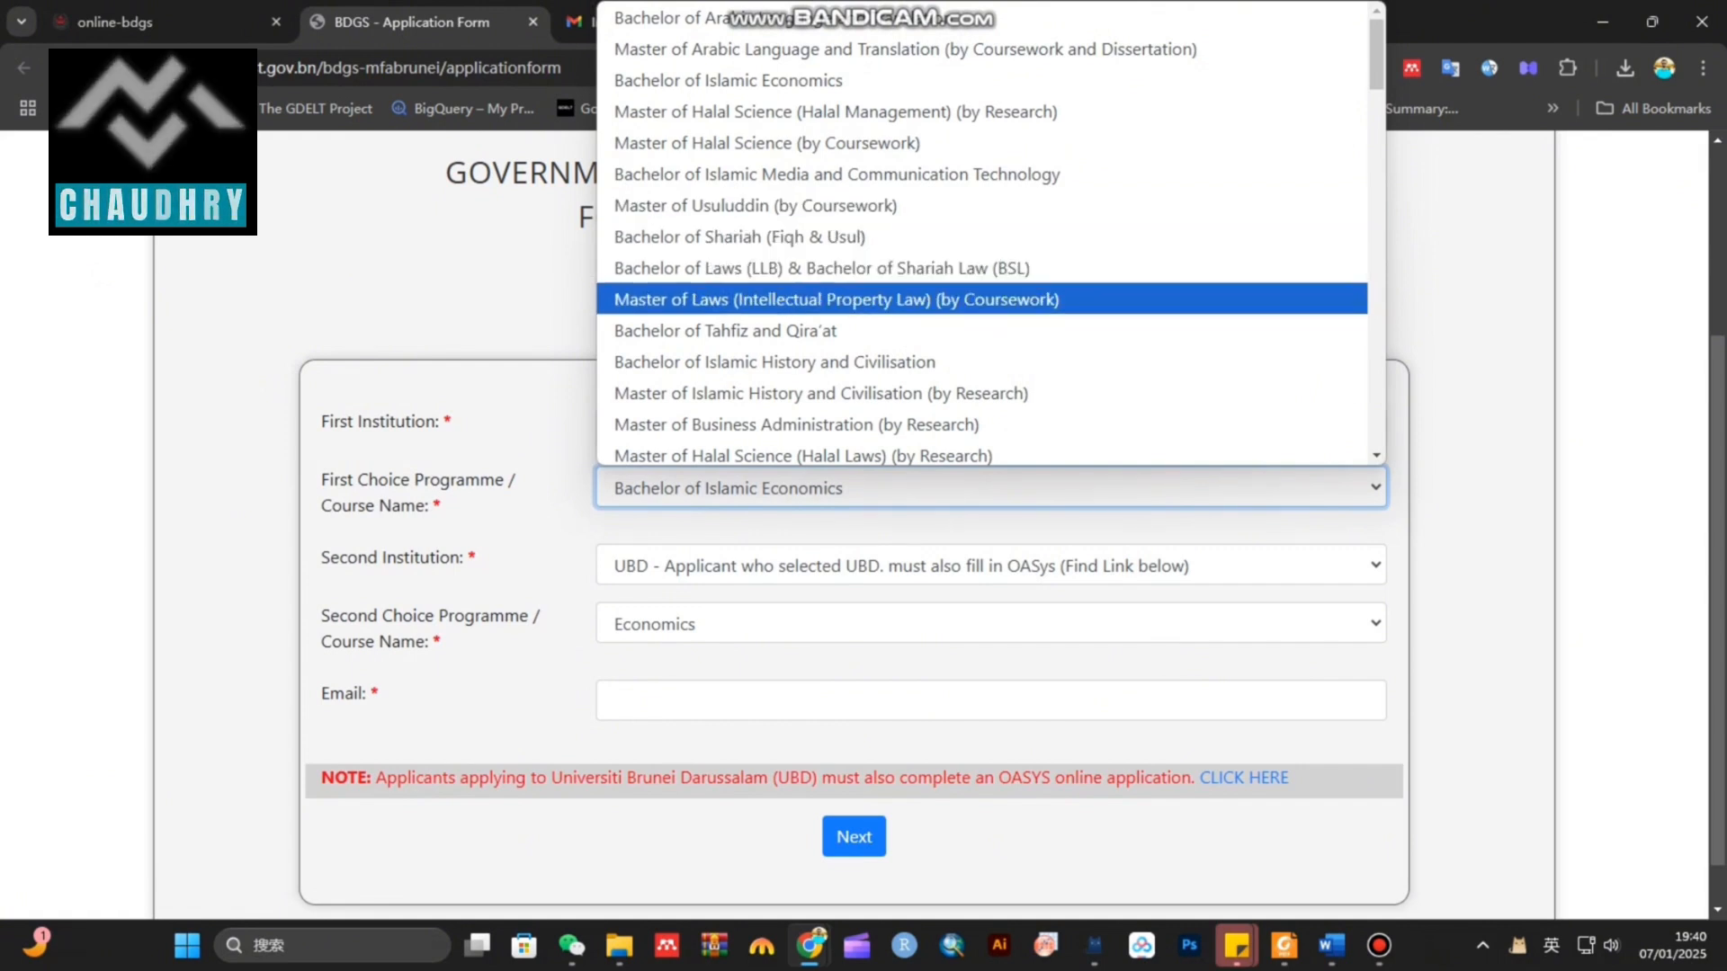
pyautogui.click(836, 299)
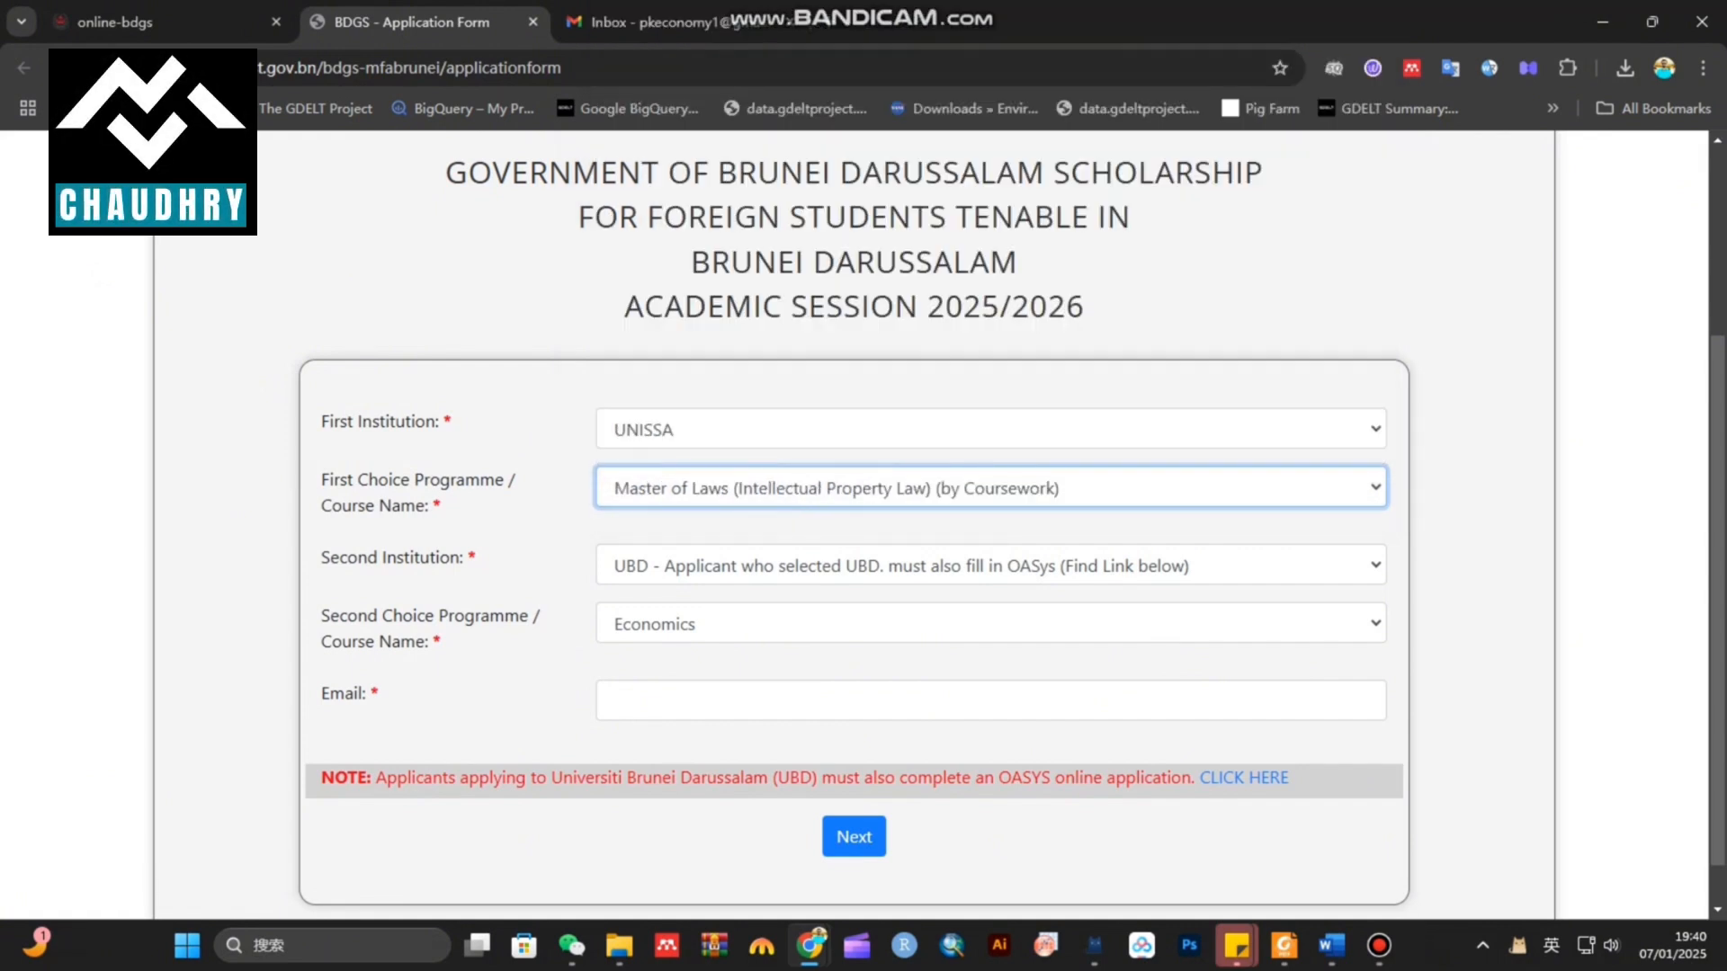
pyautogui.click(991, 701)
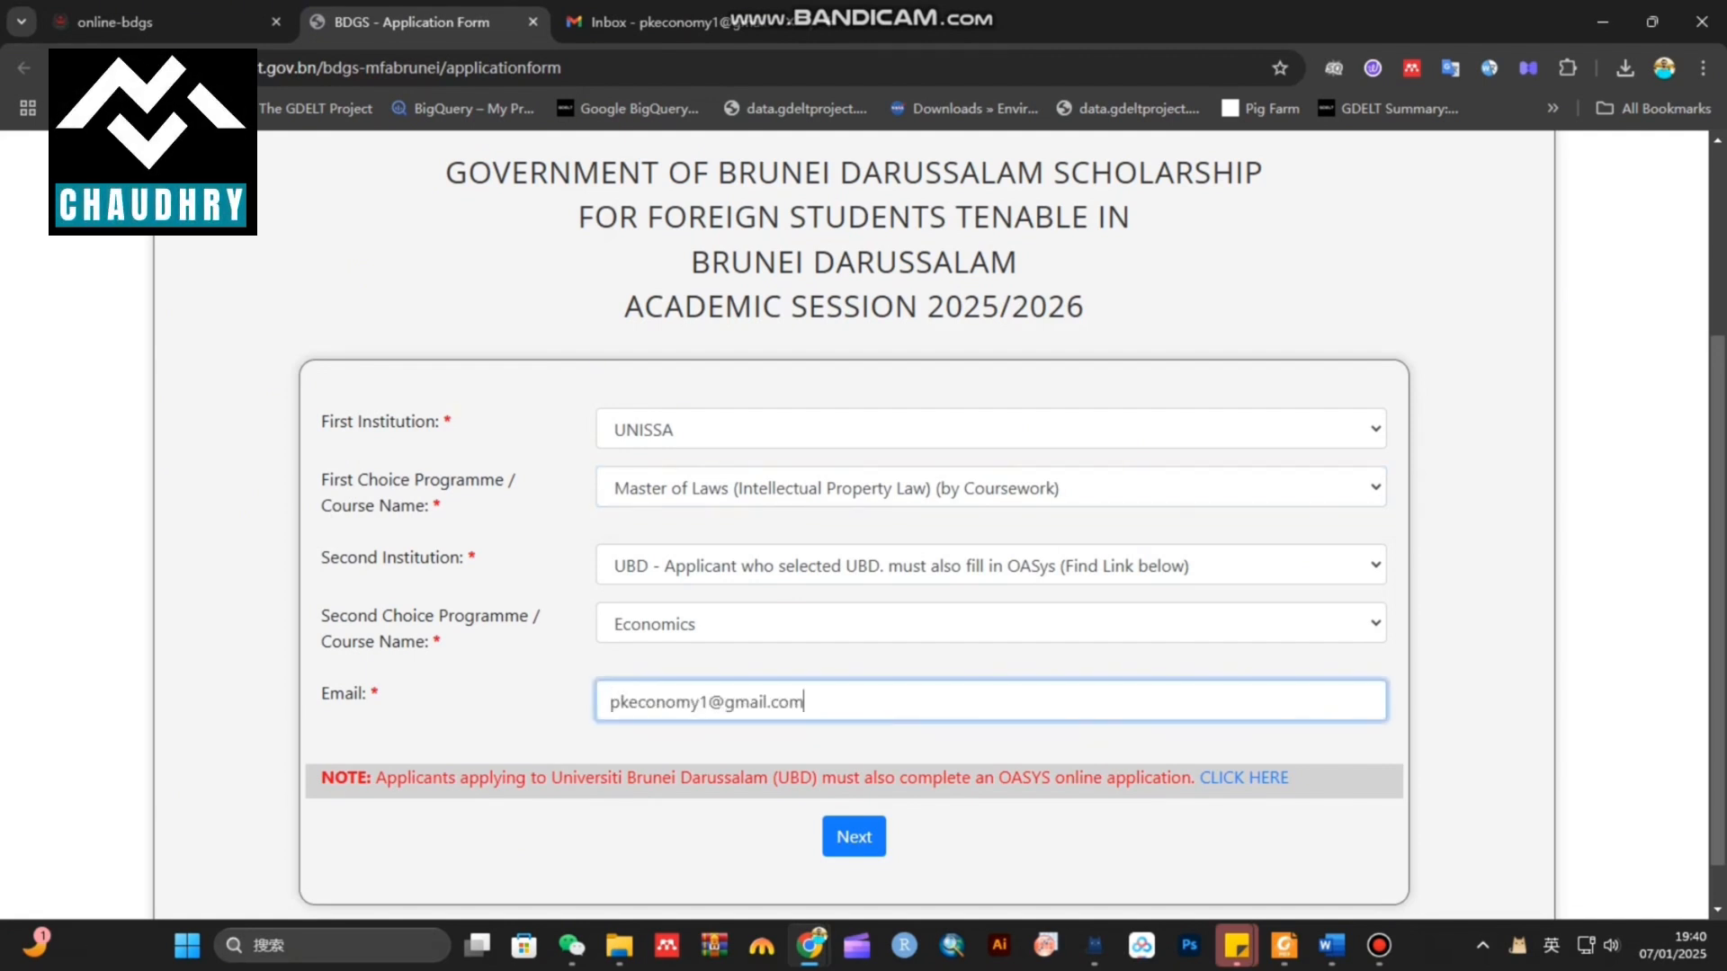
# Submit the course choices, then enter the applicant's name and passport number
pyautogui.press('Return')
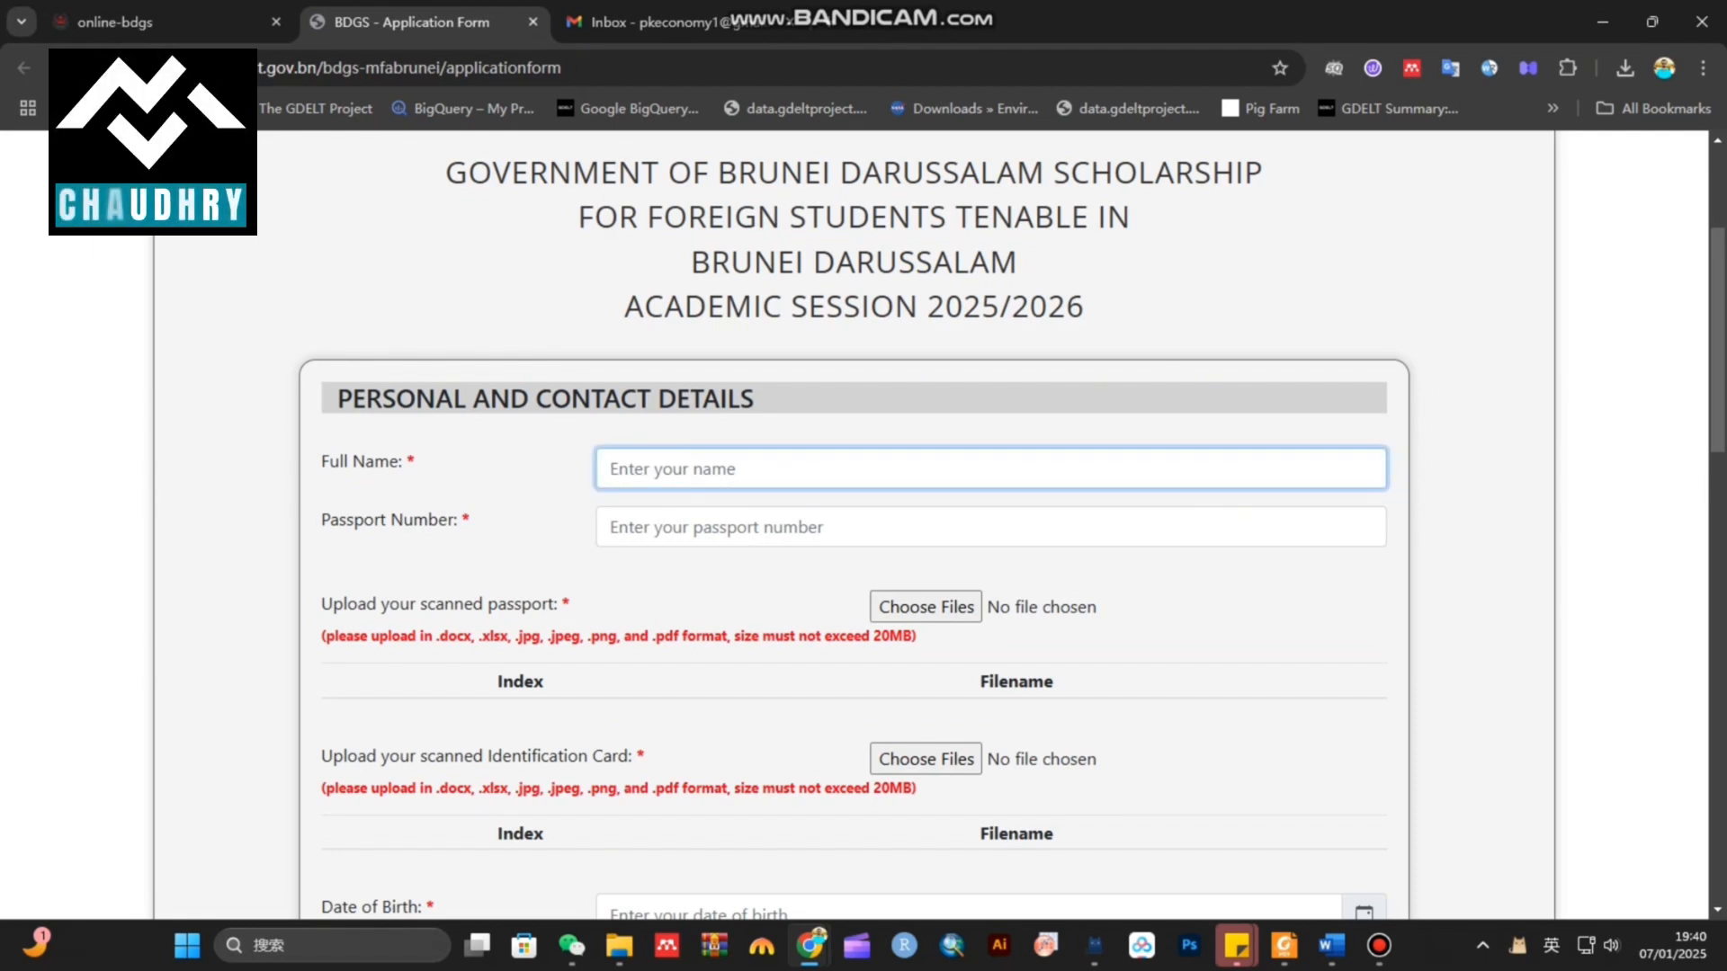
pyautogui.write('ABC ABC')
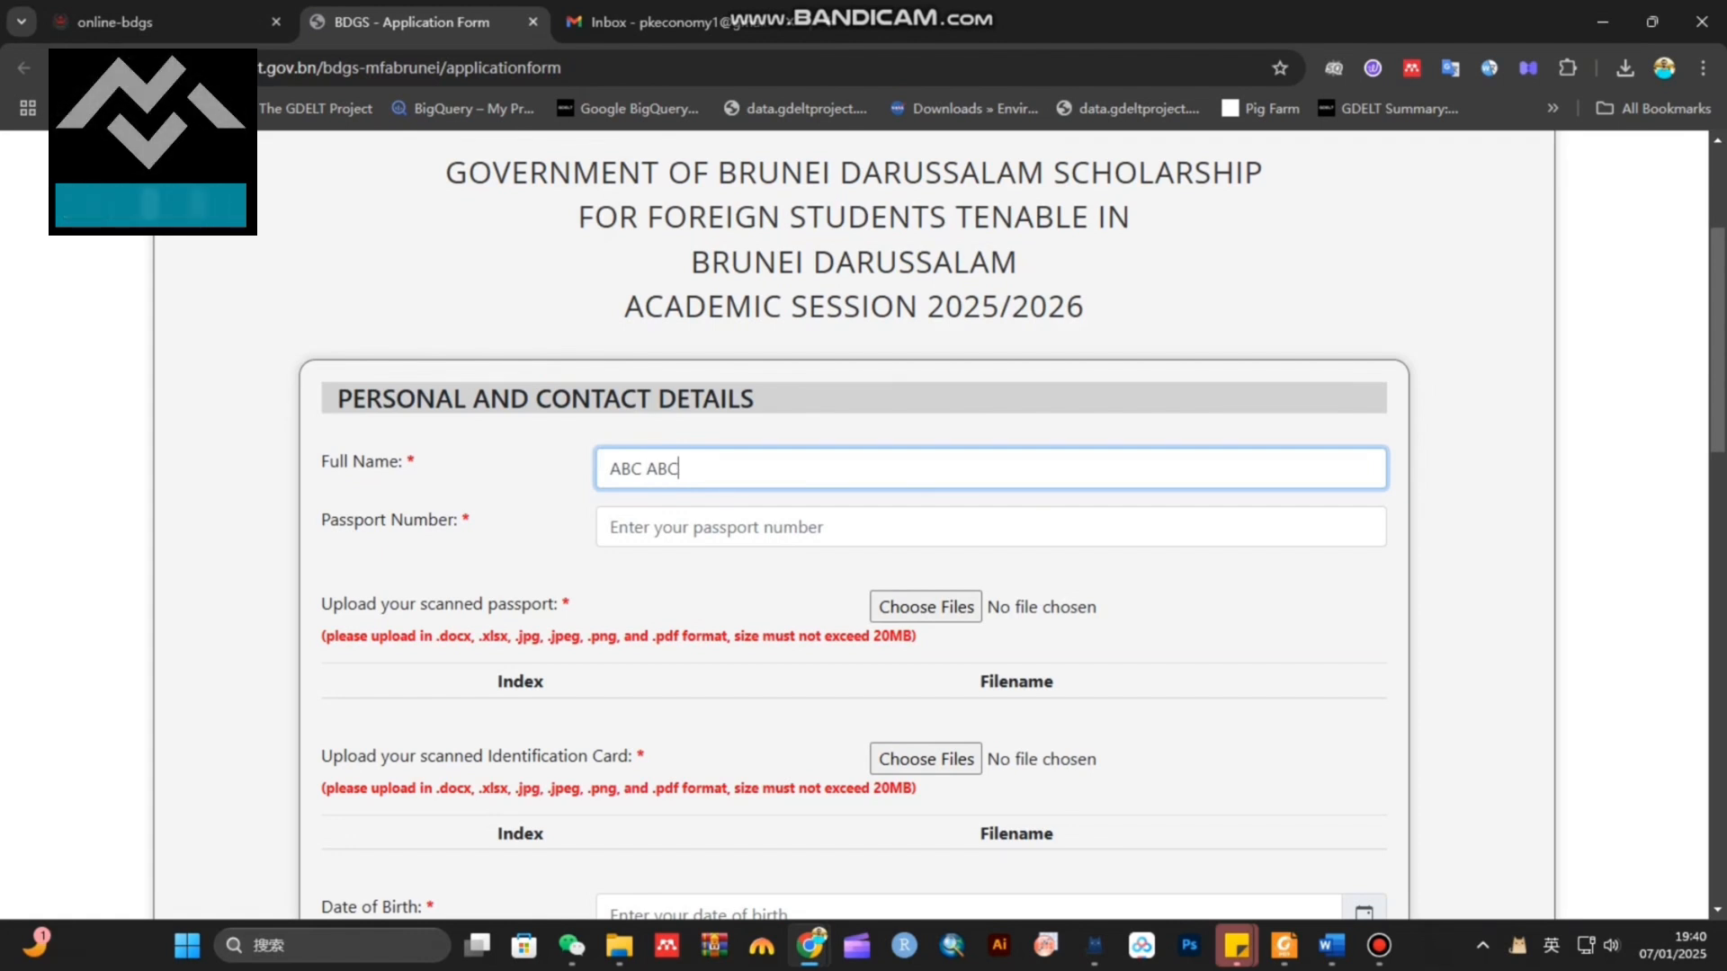
pyautogui.click(611, 527)
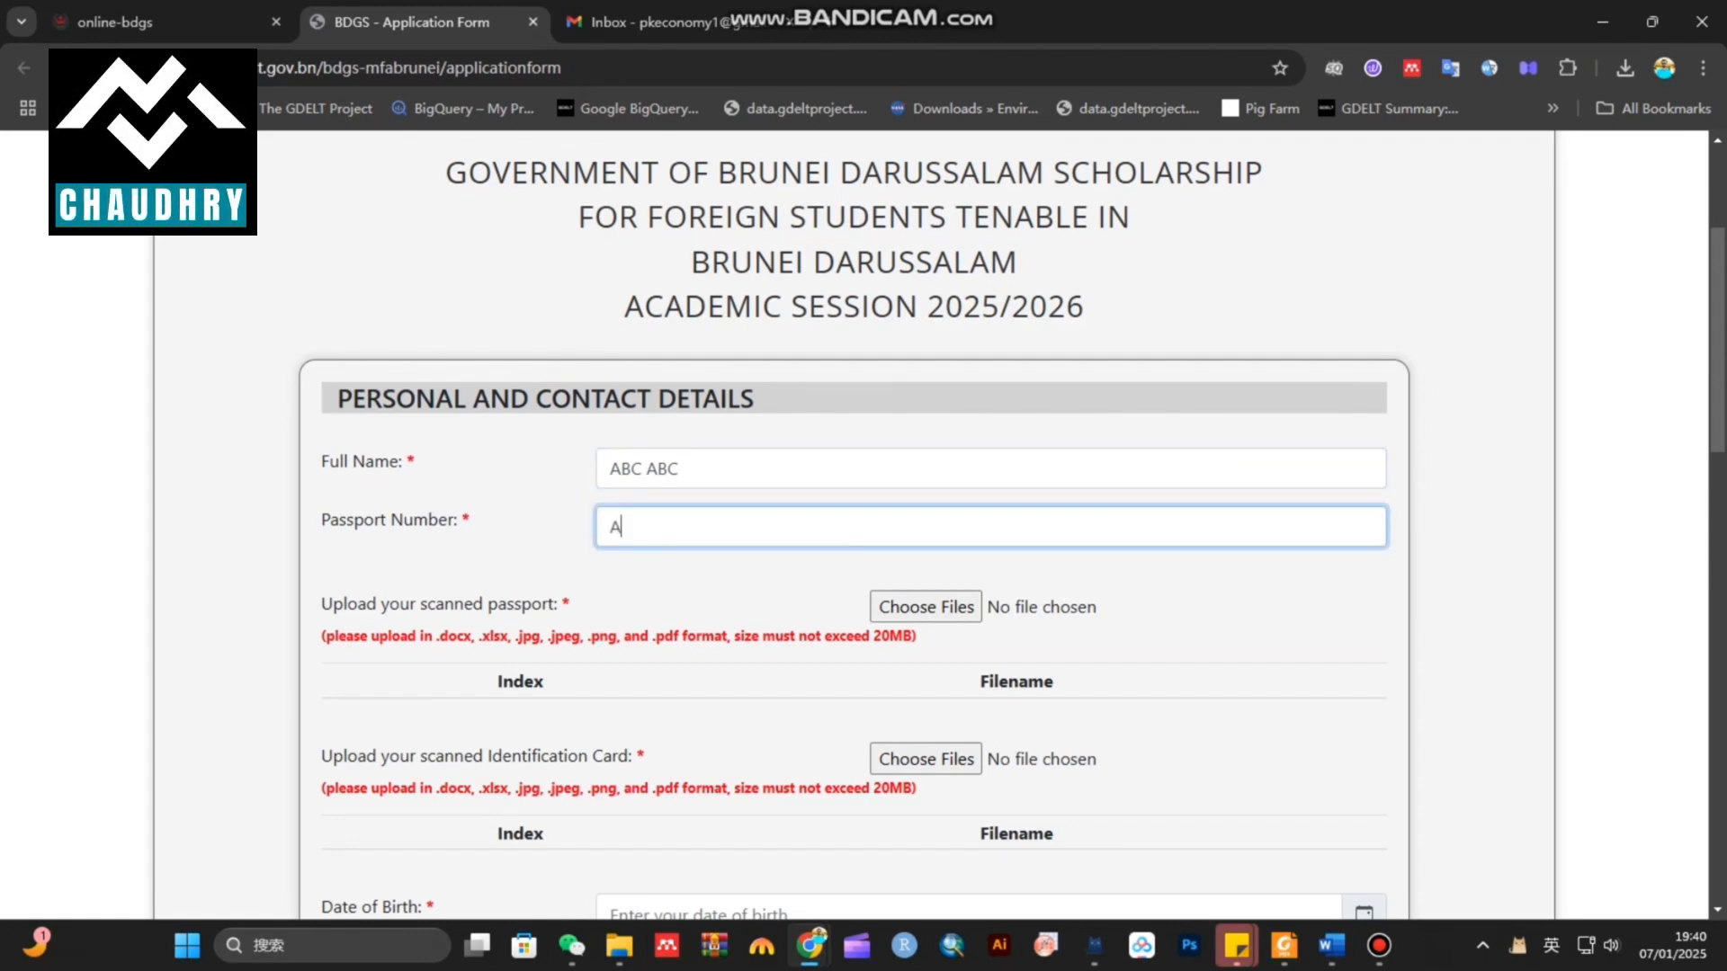
pyautogui.write('ABC123456')
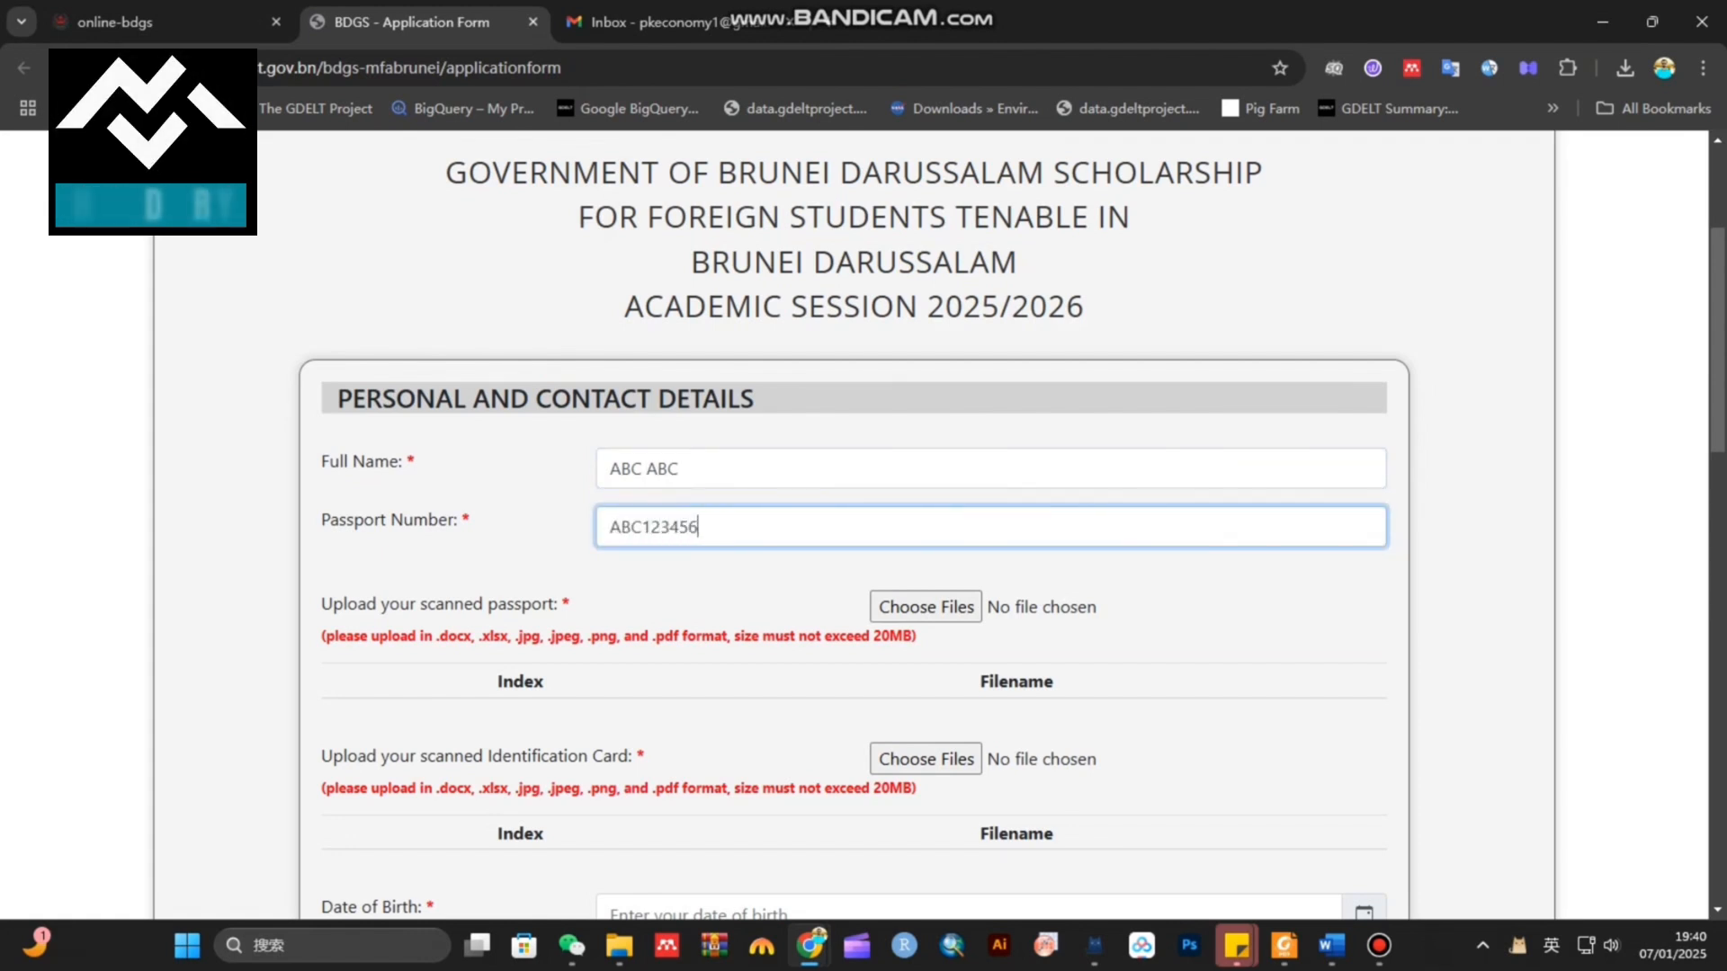
# Attach the numbered JPG as the scanned passport upload
pyautogui.scroll(-2, 863, 521)
pyautogui.moveTo(322, 387); pyautogui.dragTo(570, 387)
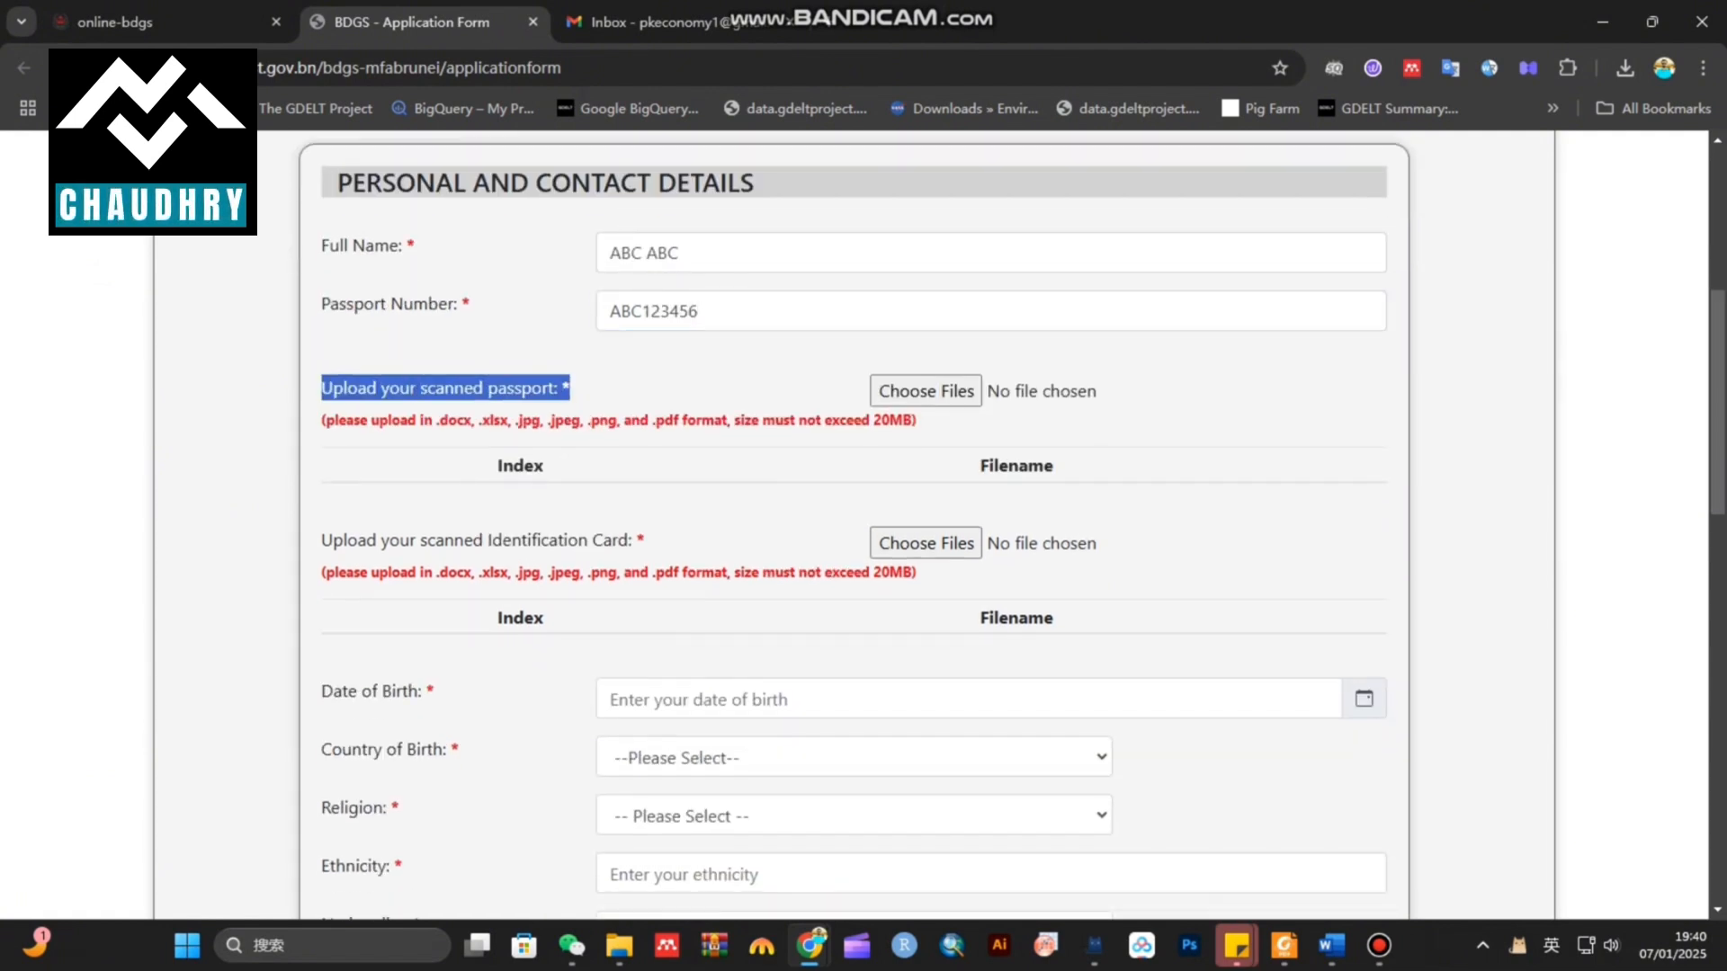
pyautogui.click(979, 392)
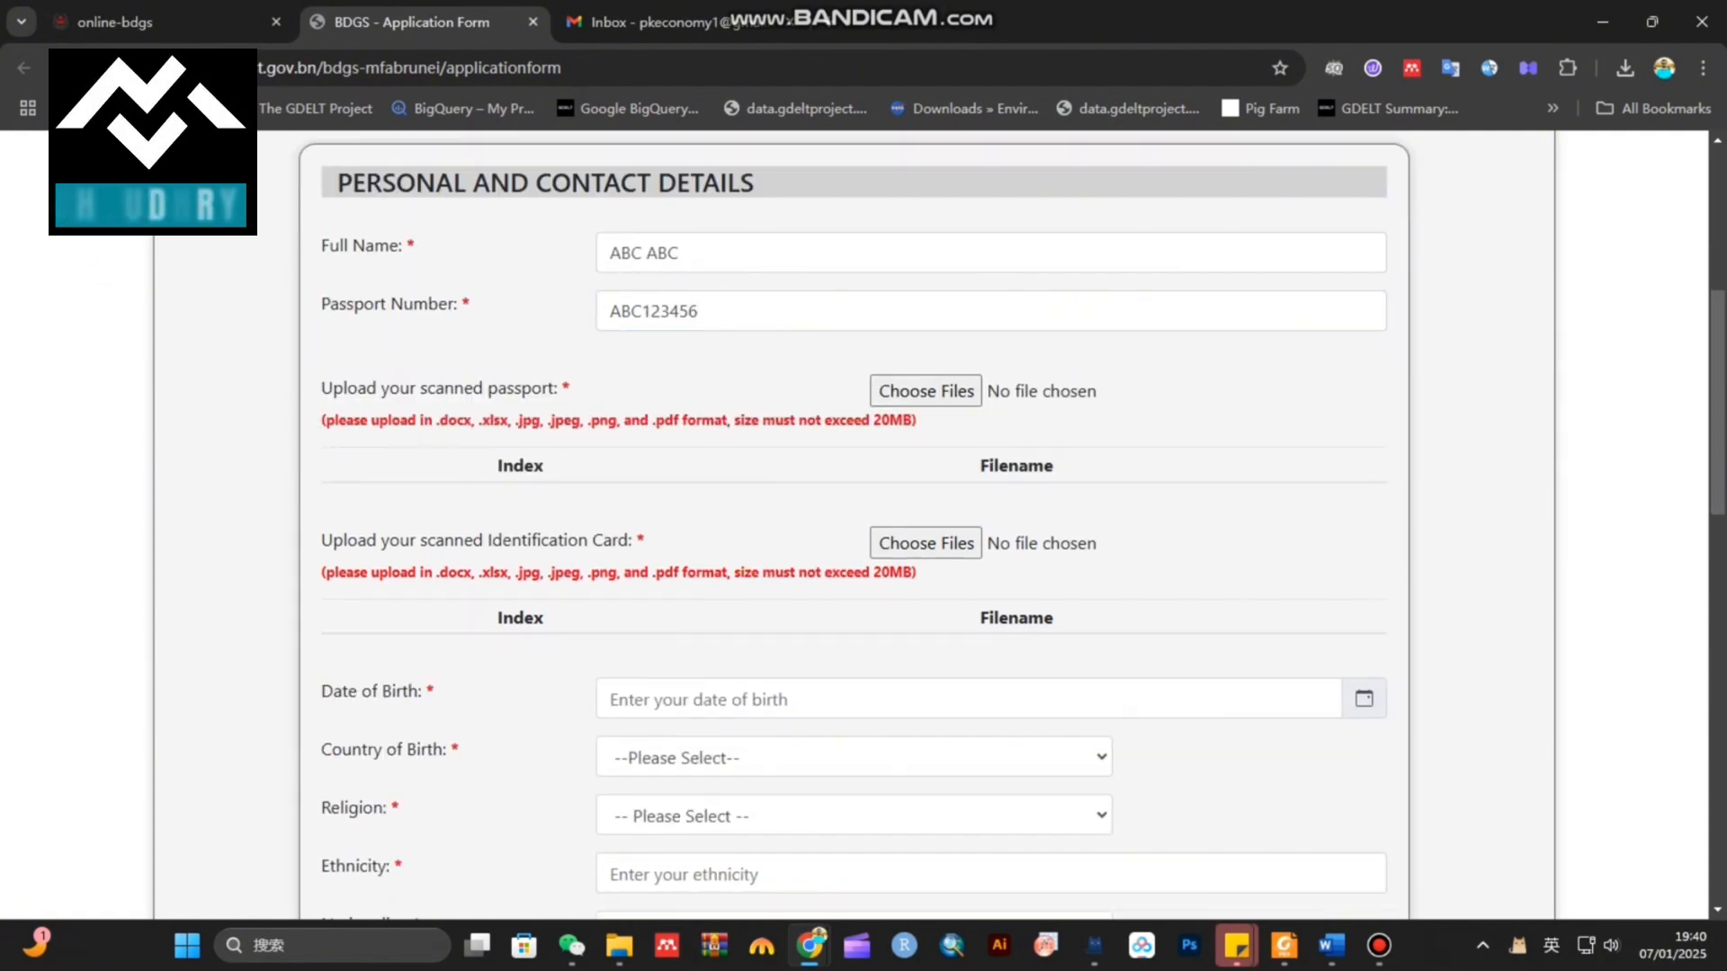
pyautogui.moveTo(401, 420); pyautogui.dragTo(916, 420)
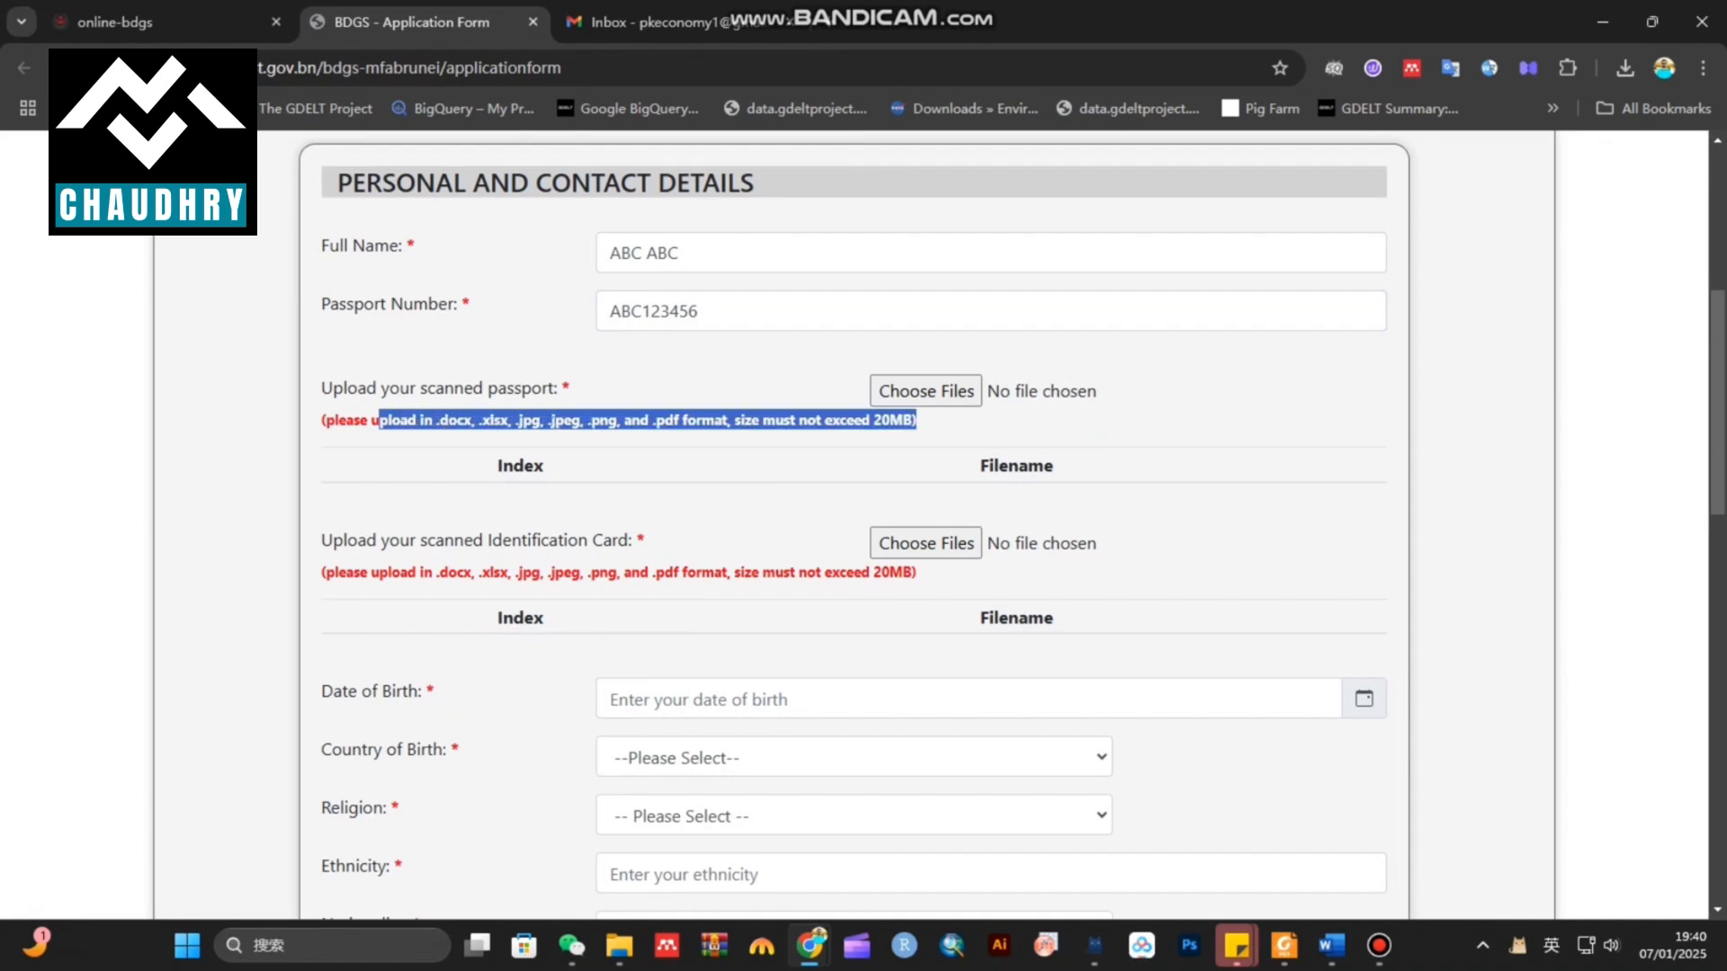
pyautogui.click(926, 392)
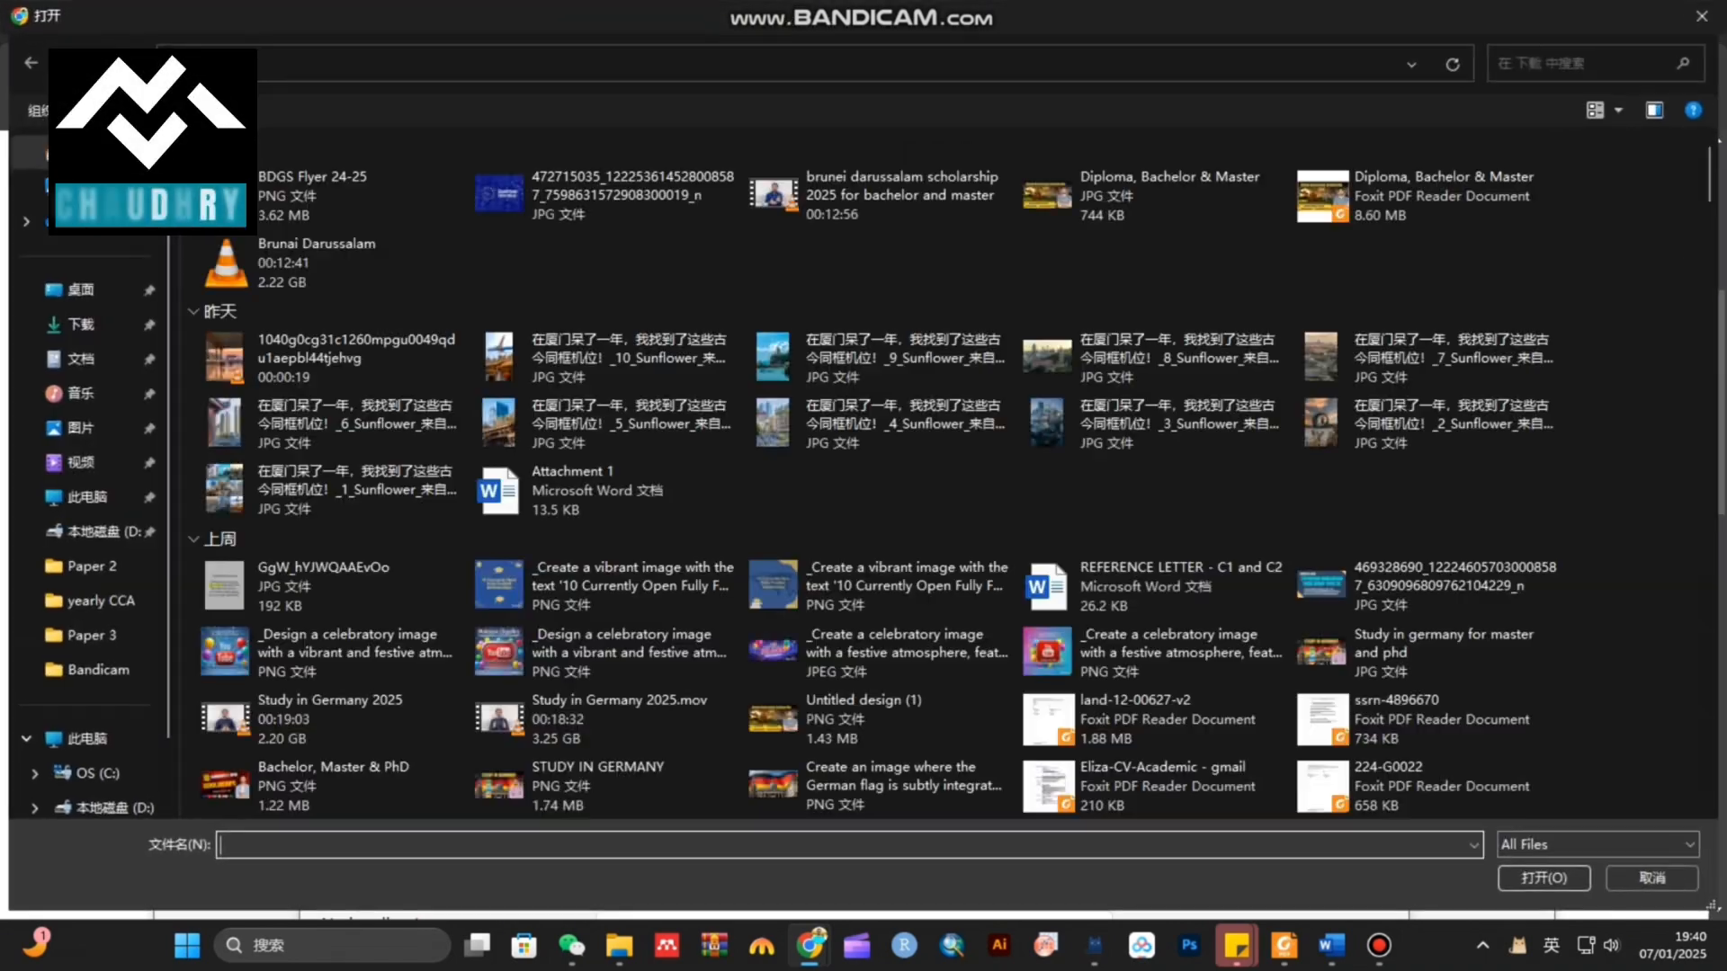
pyautogui.doubleClick(621, 196)
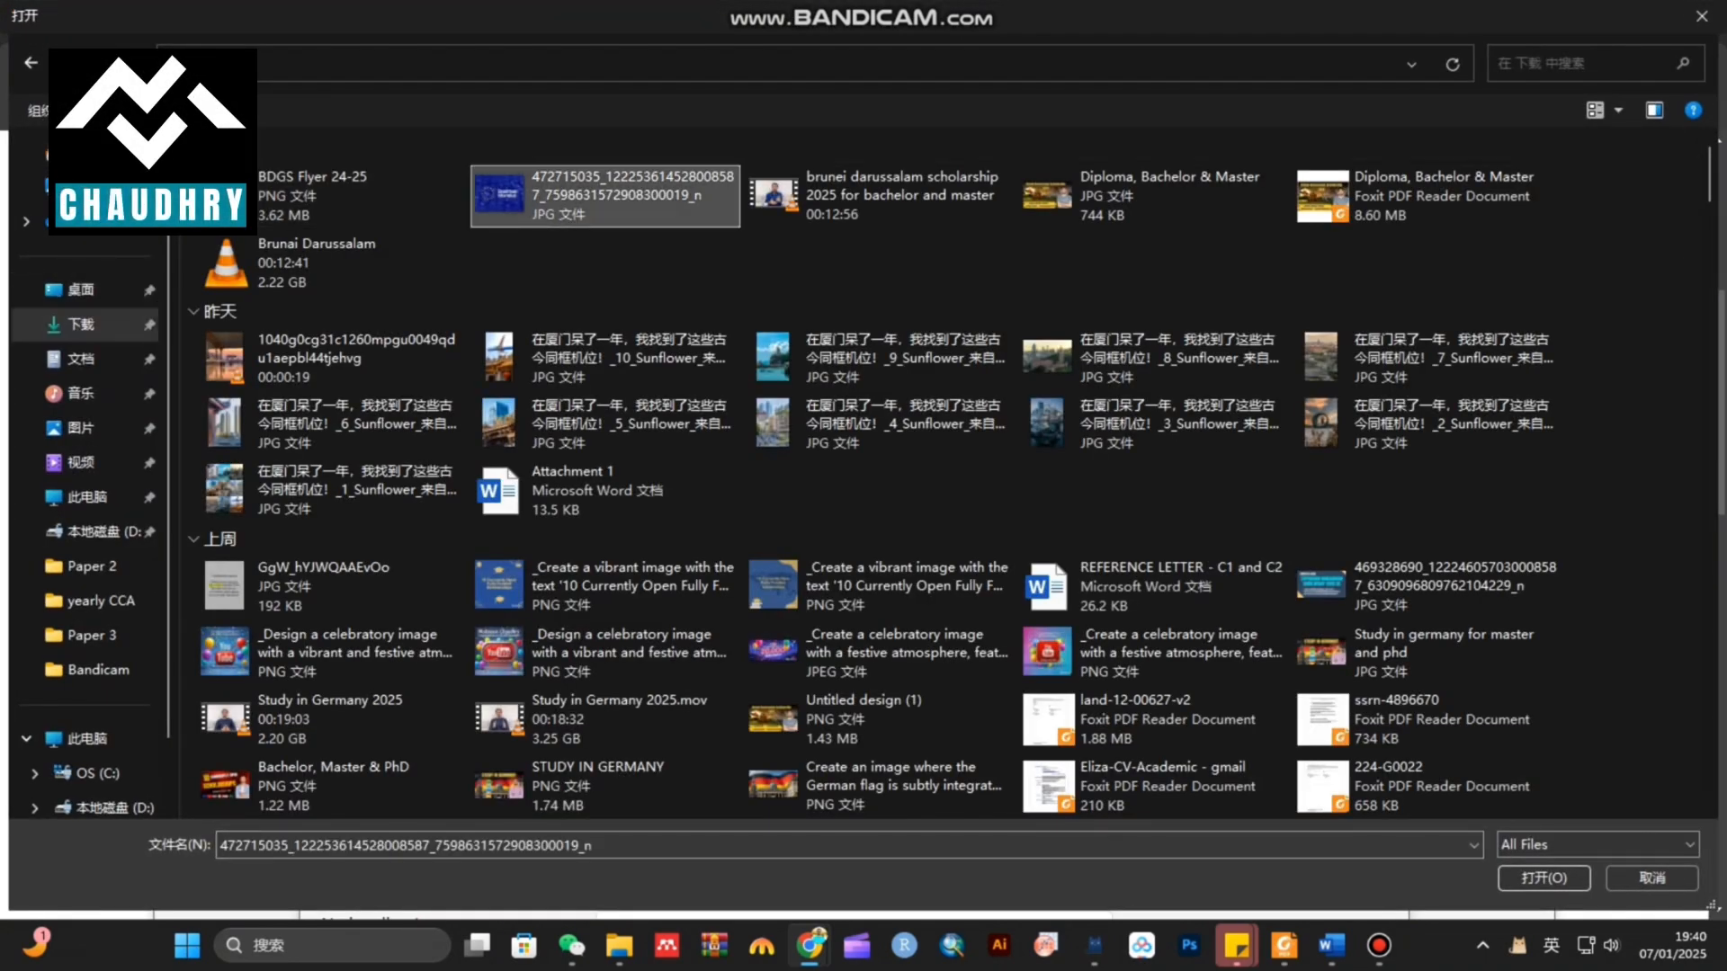
pyautogui.scroll(-1, 855, 525)
pyautogui.scroll(-1, 855, 525)
# Attach the same JPG as the scanned Identification Card
pyautogui.moveTo(347, 367); pyautogui.dragTo(628, 367)
pyautogui.click(925, 371)
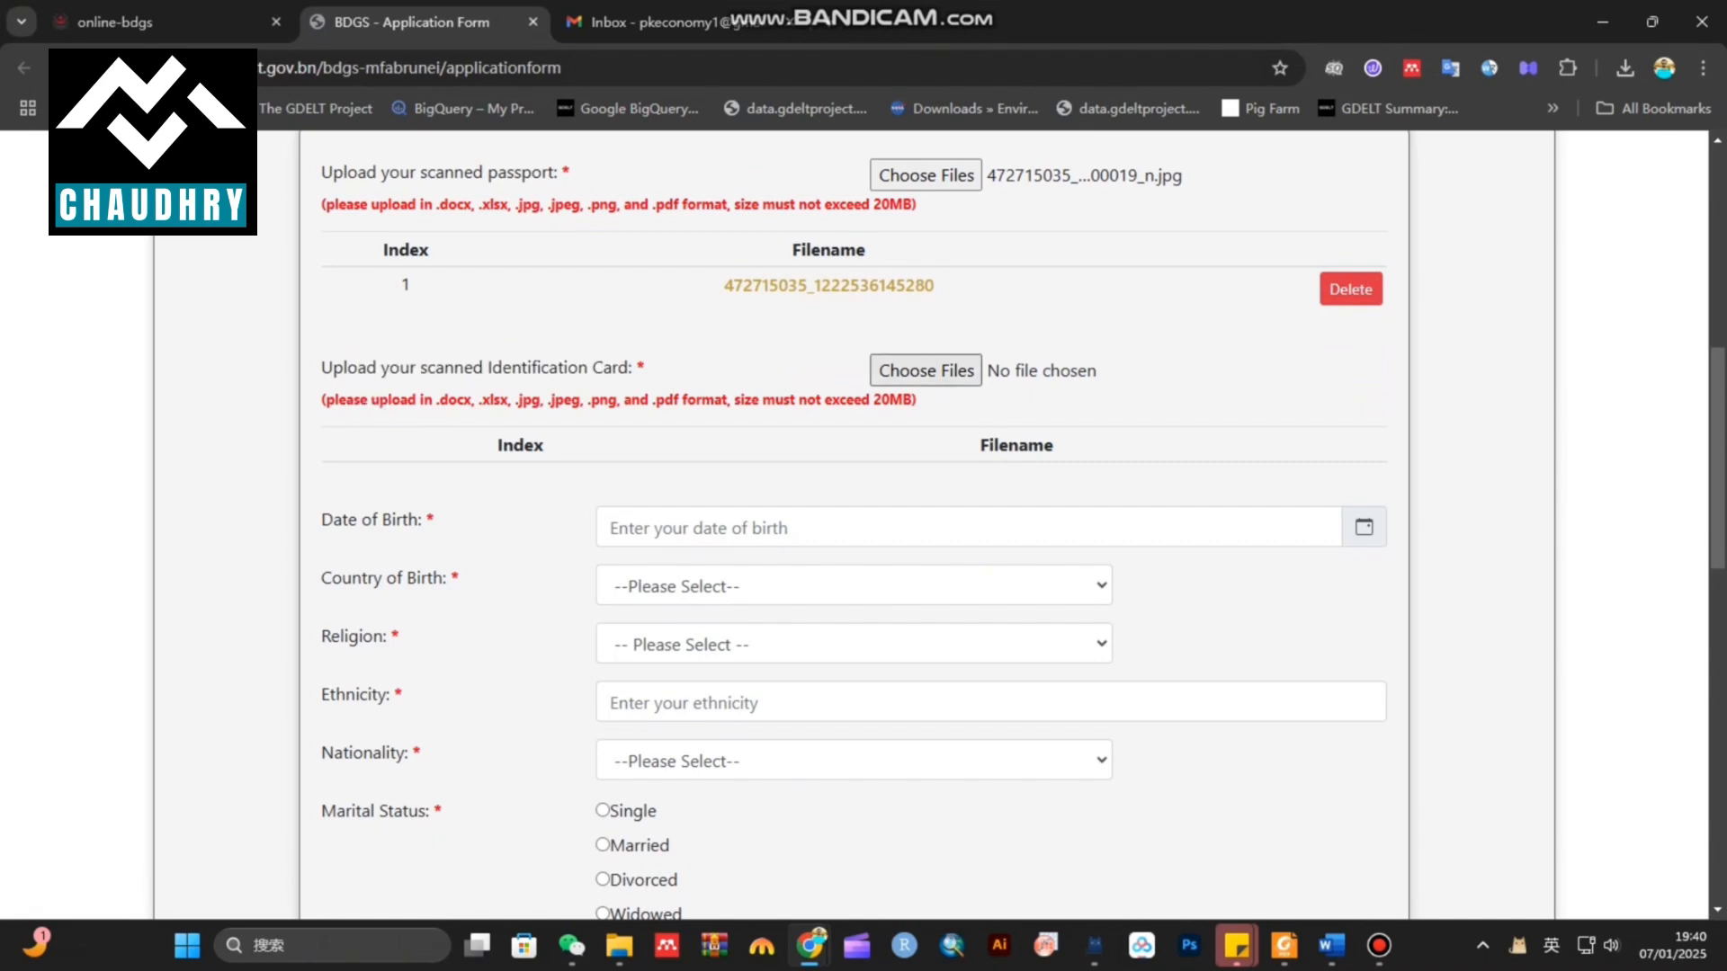
pyautogui.press('Return')
pyautogui.scroll(-2, 855, 526)
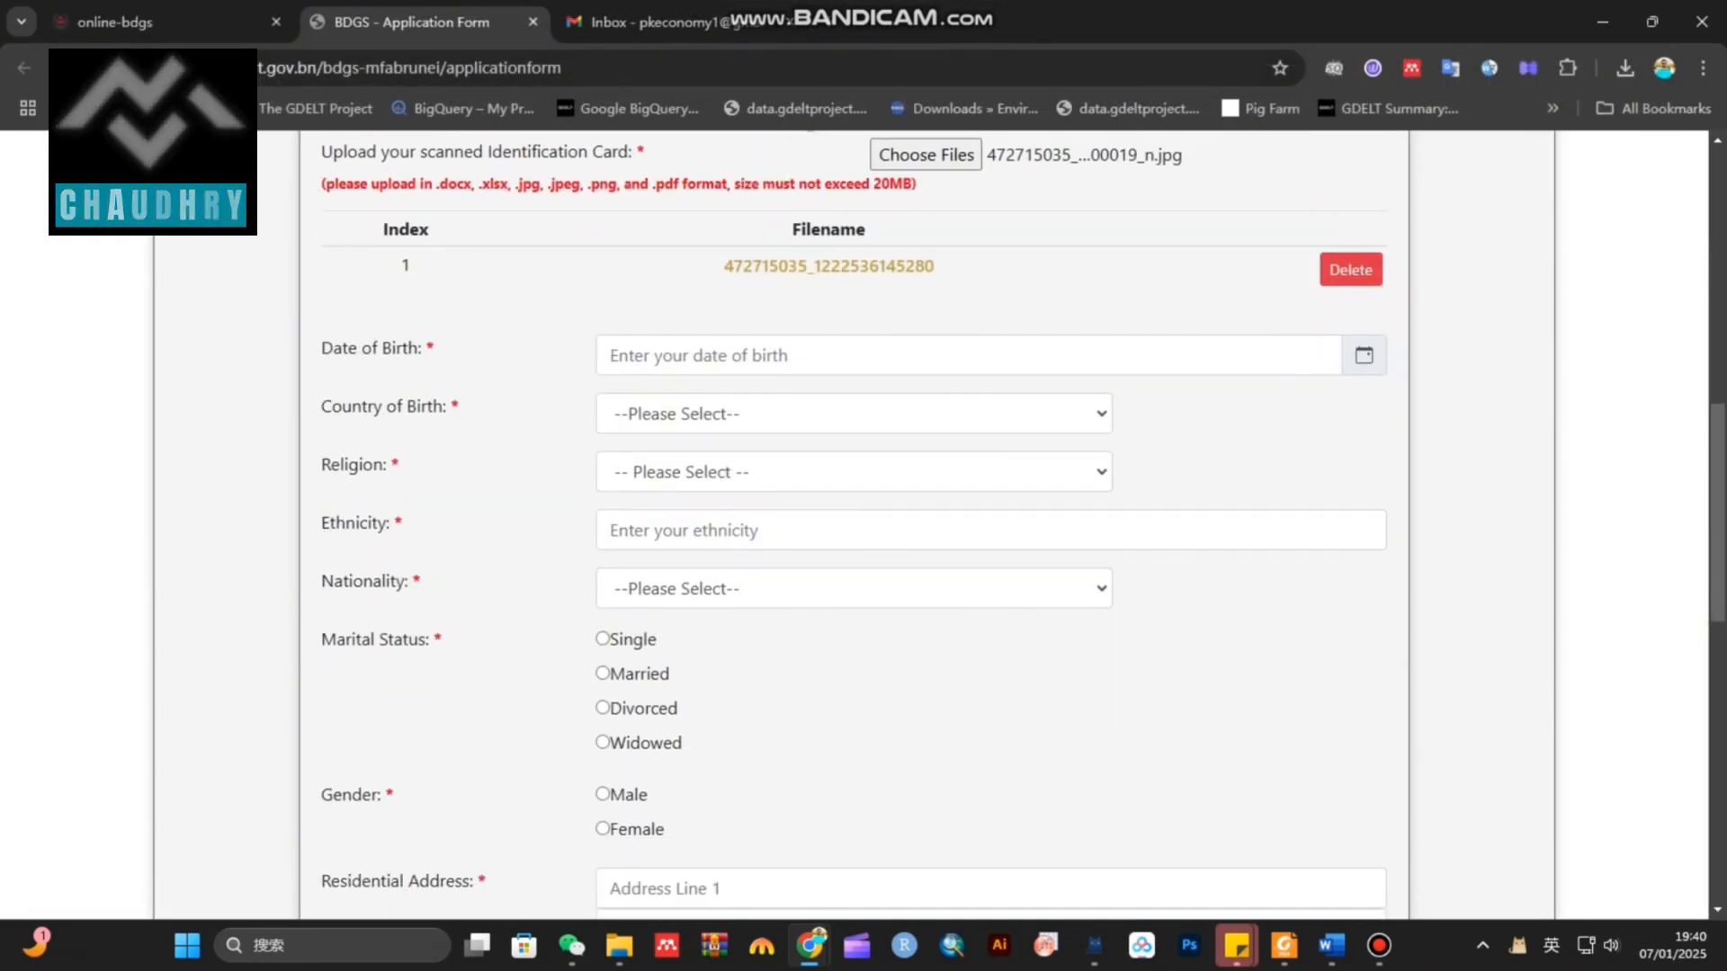
pyautogui.click(755, 356)
# Pick 01/01/2000 as the date of birth via the calendar's decade, year and month views
pyautogui.click(752, 420)
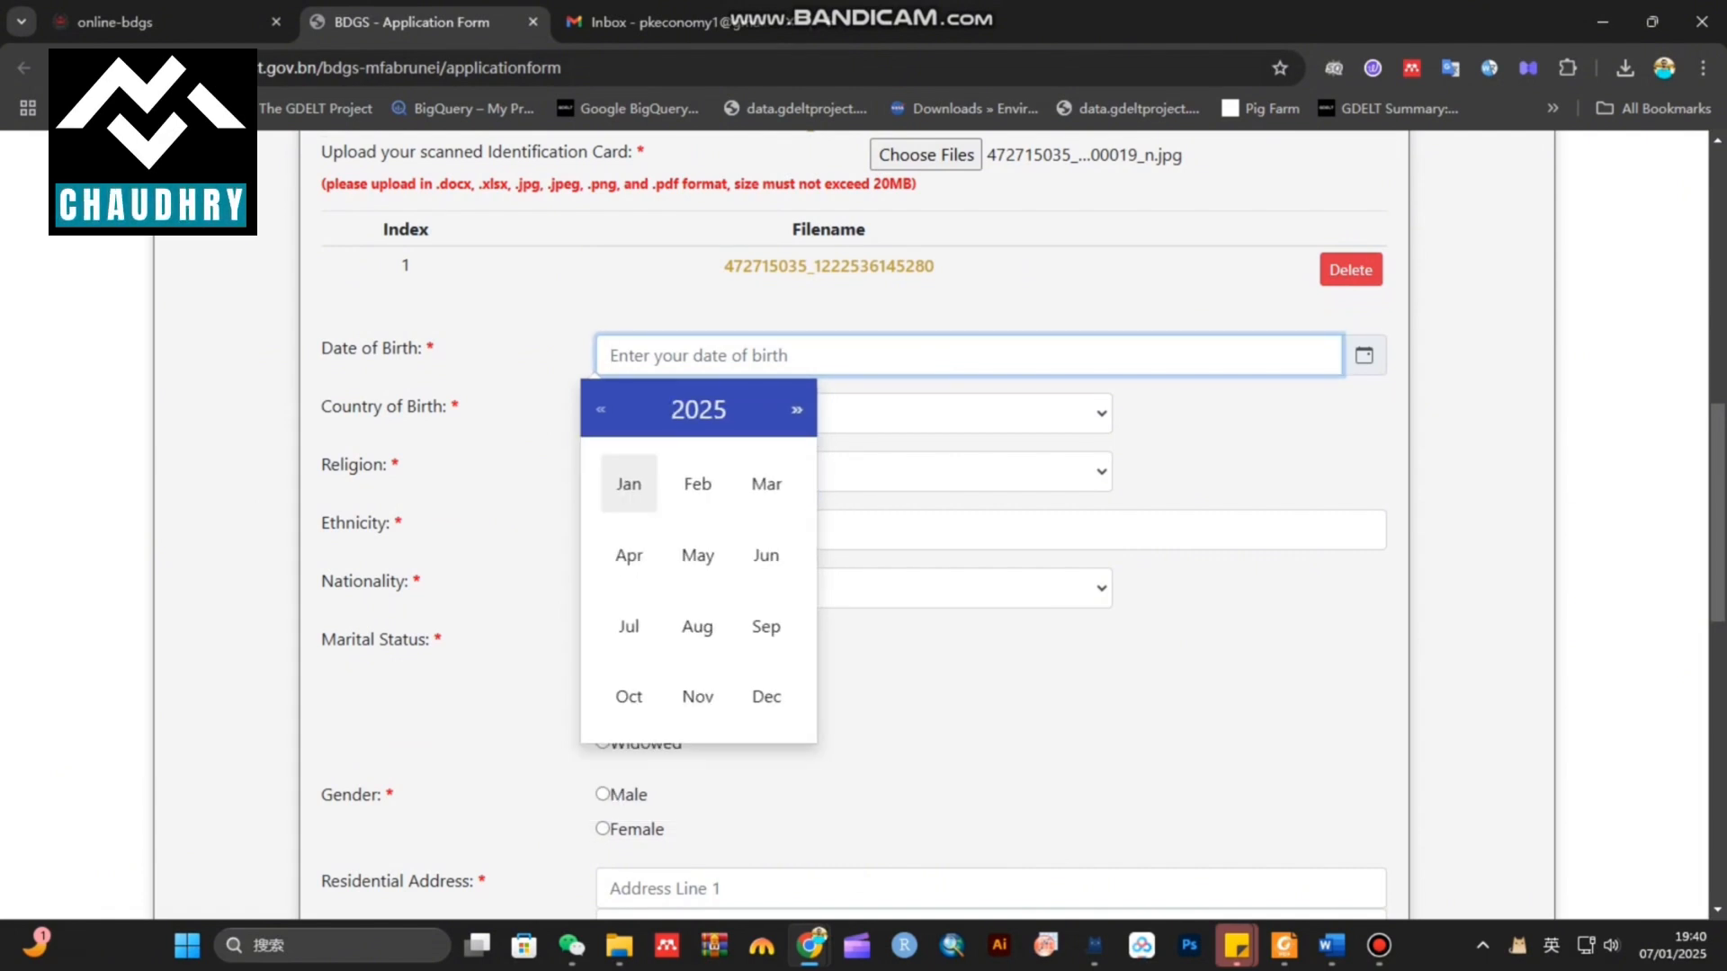
pyautogui.click(698, 410)
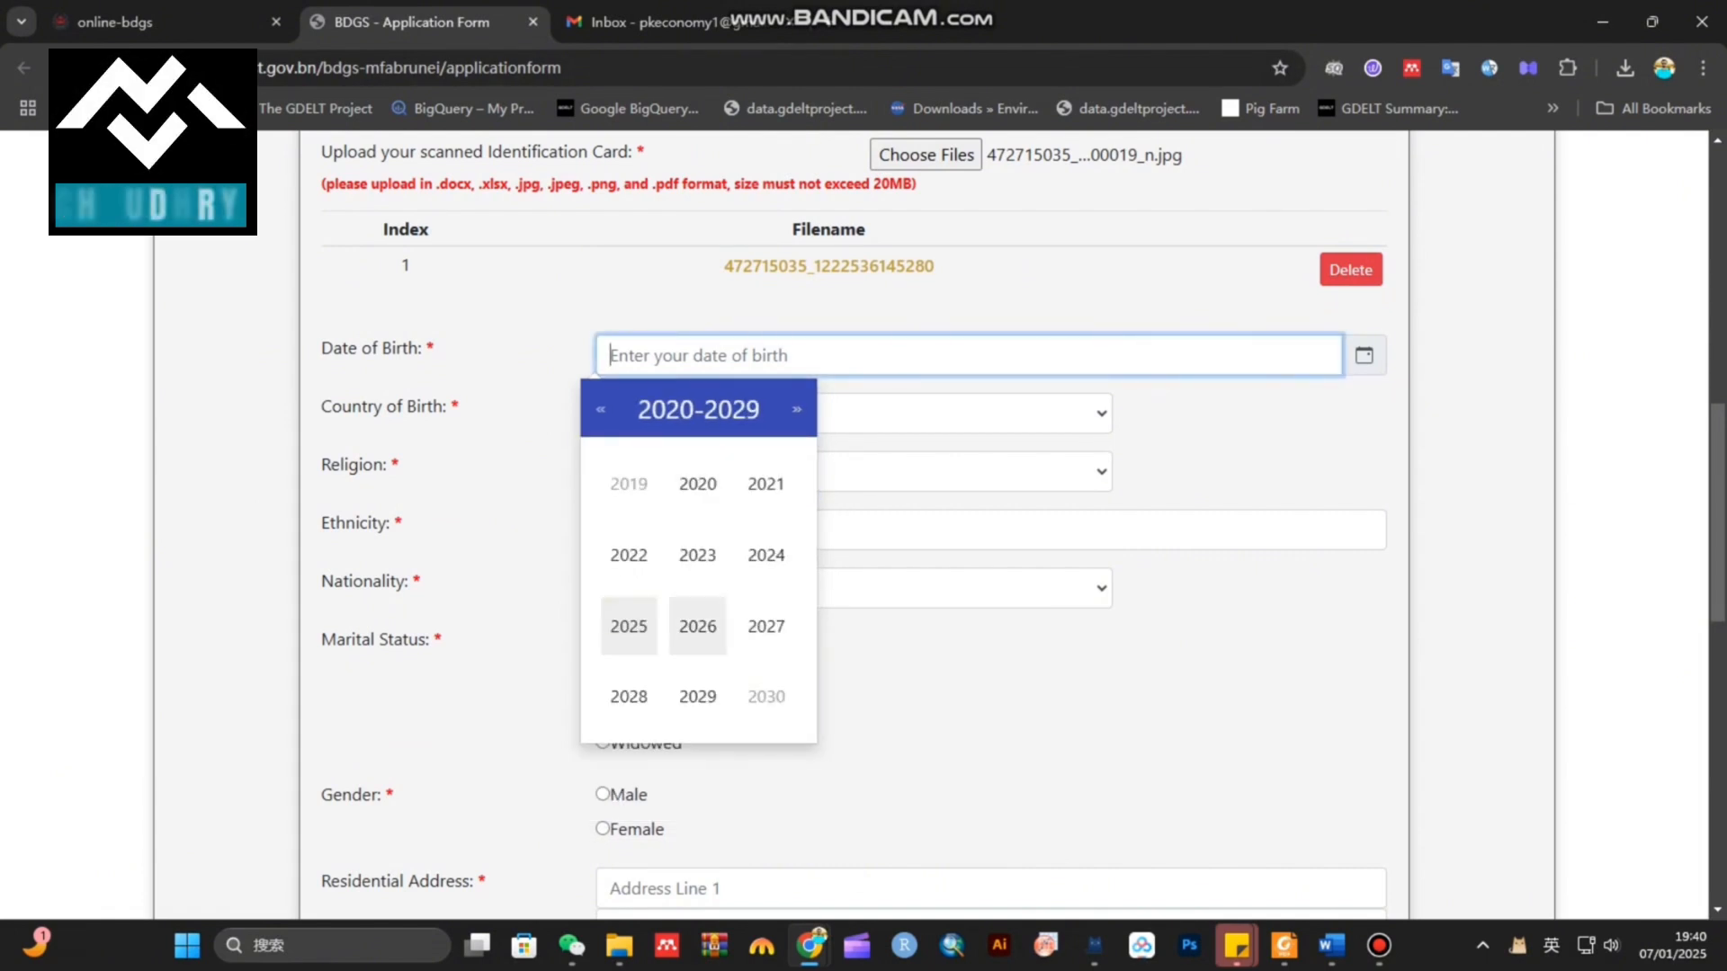
pyautogui.scroll(2, 698, 627)
pyautogui.scroll(-2, 698, 627)
pyautogui.click(601, 411)
pyautogui.click(601, 411)
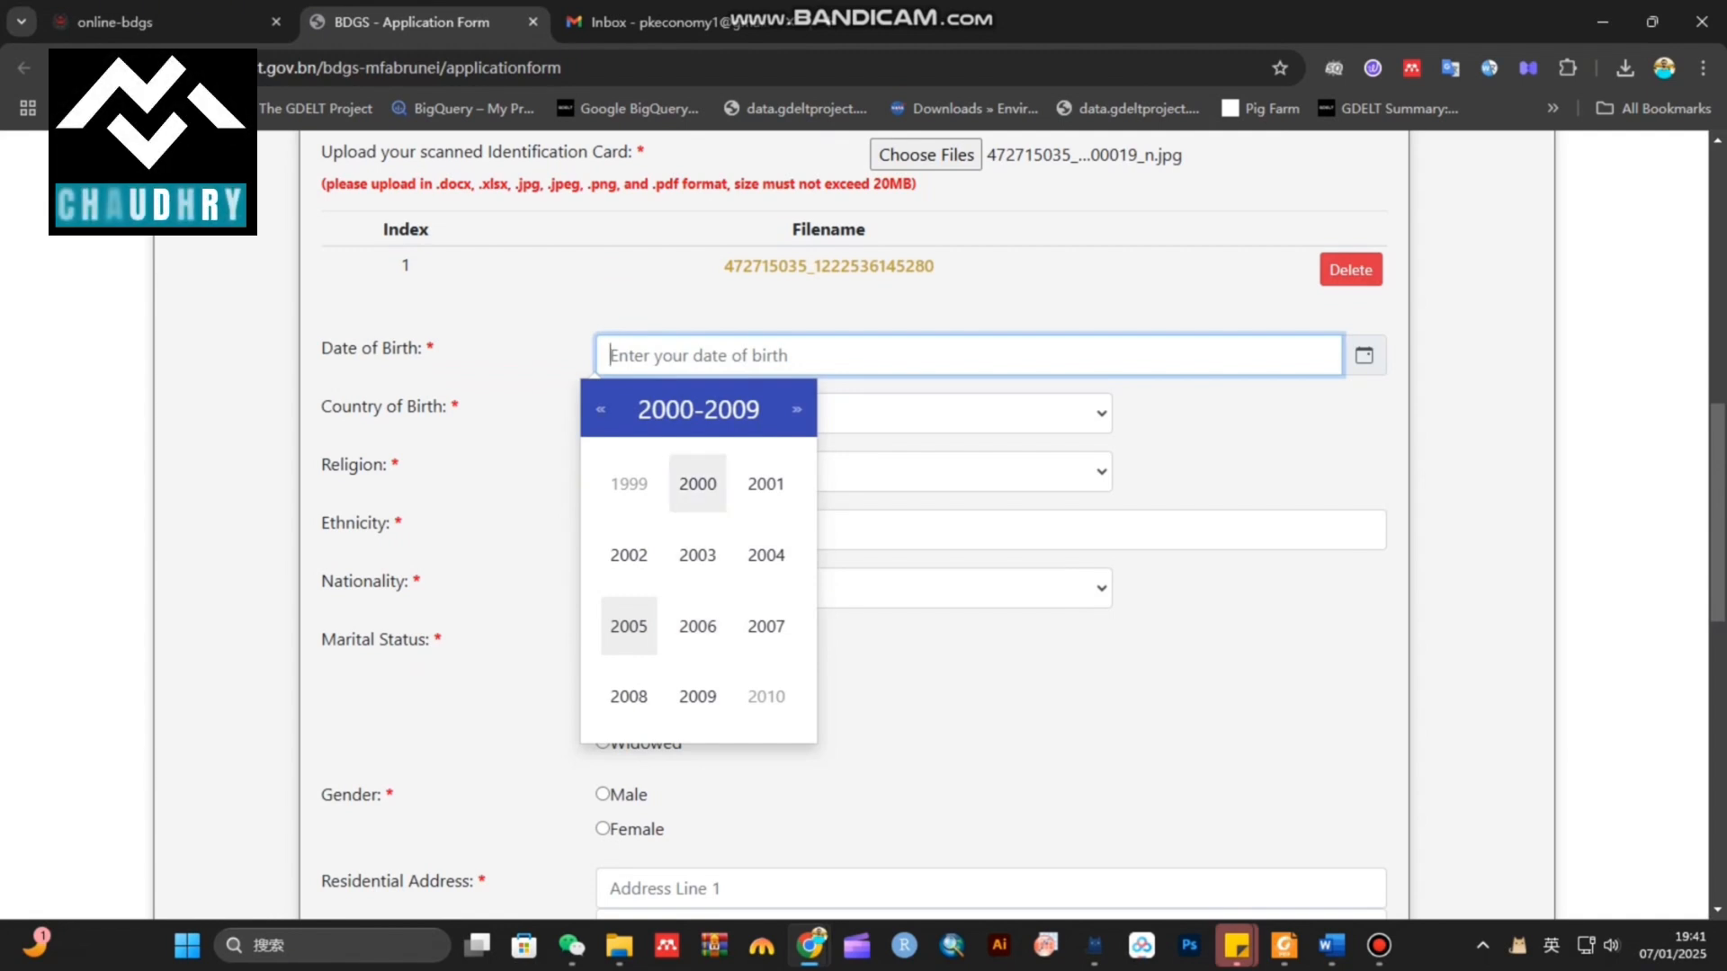
pyautogui.click(697, 483)
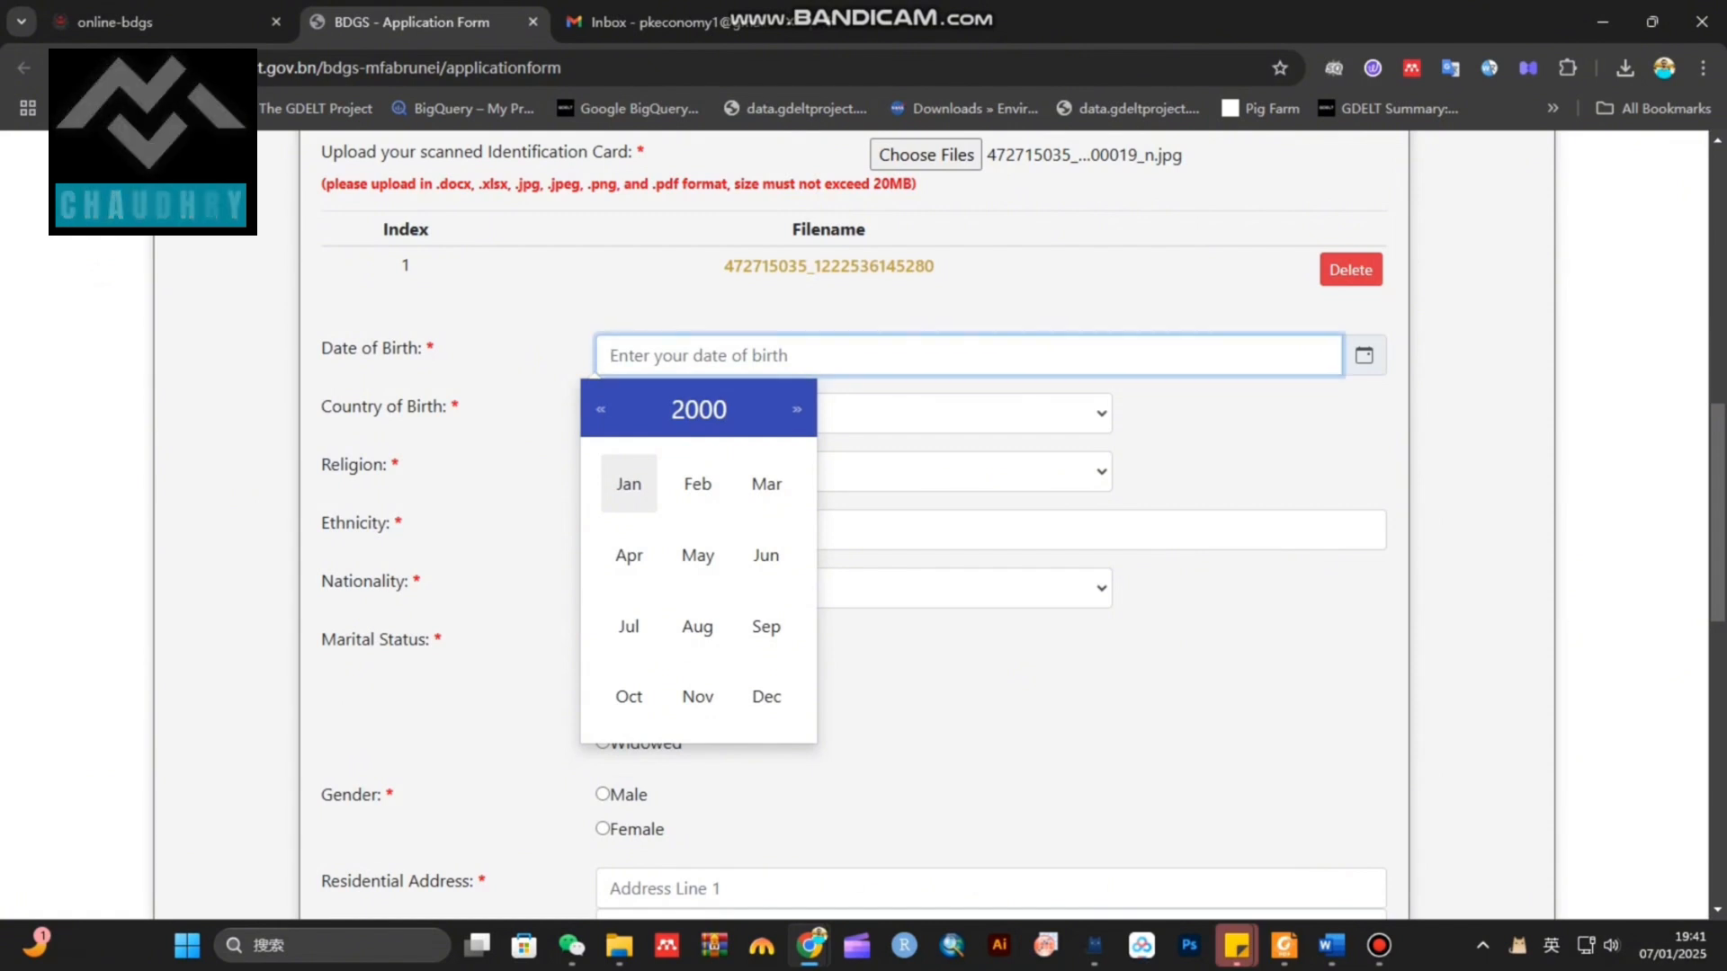
pyautogui.click(627, 483)
pyautogui.click(894, 534)
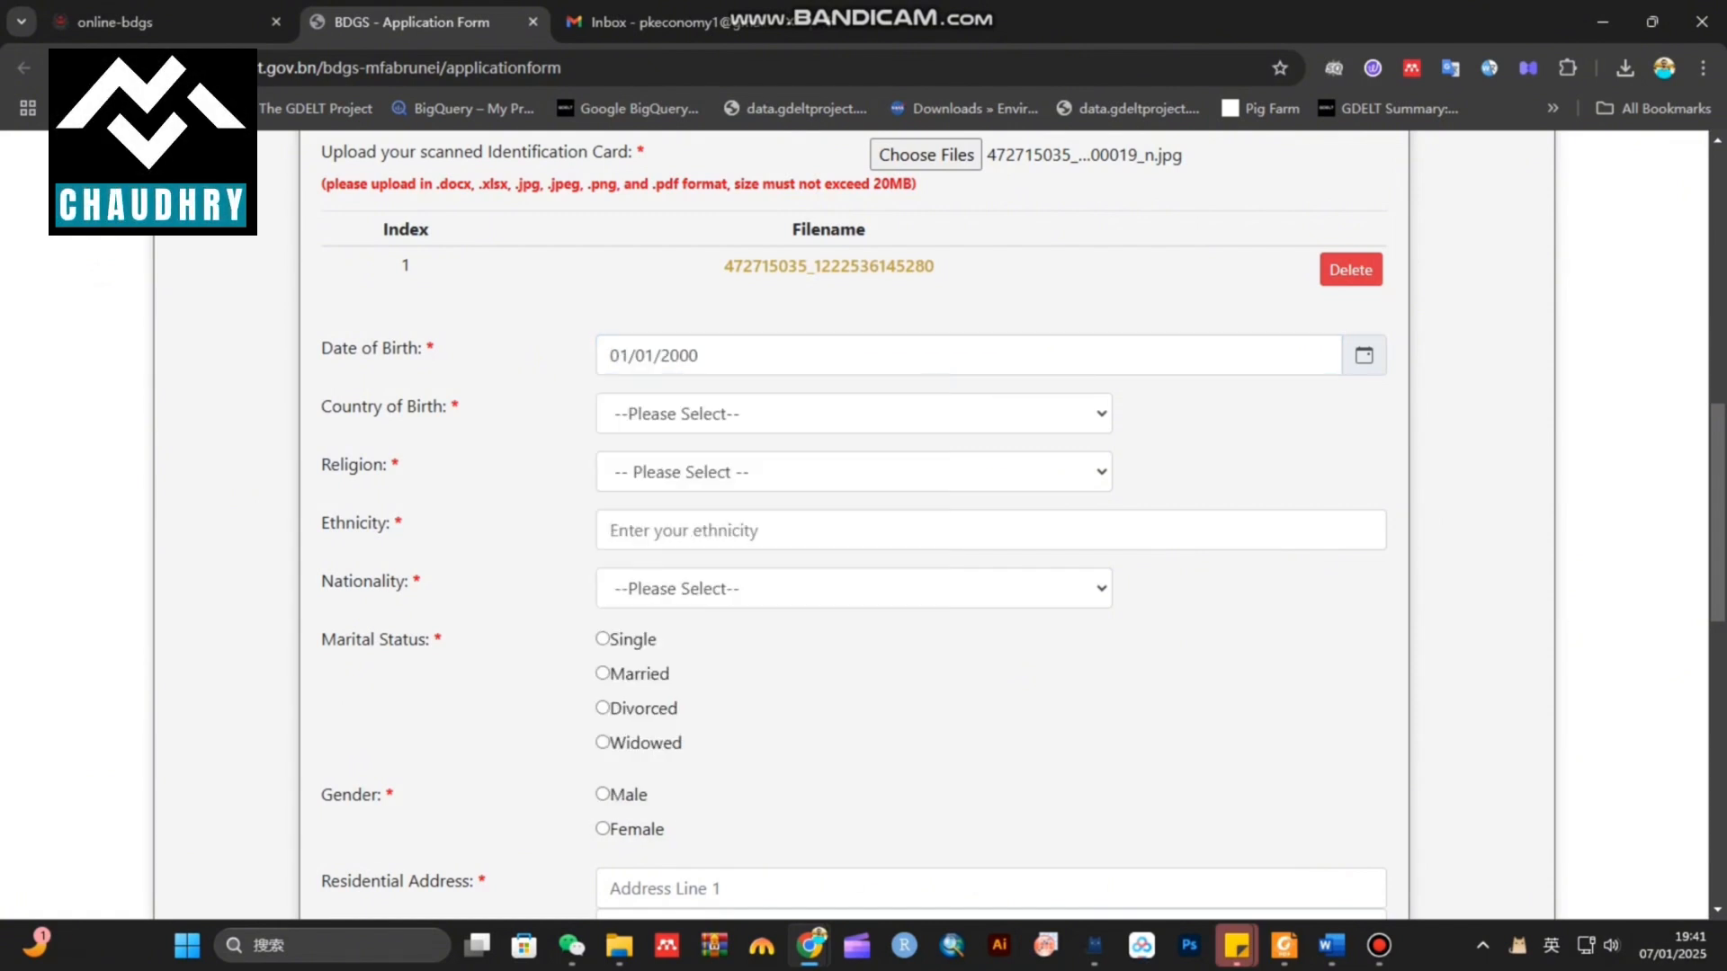
pyautogui.click(854, 413)
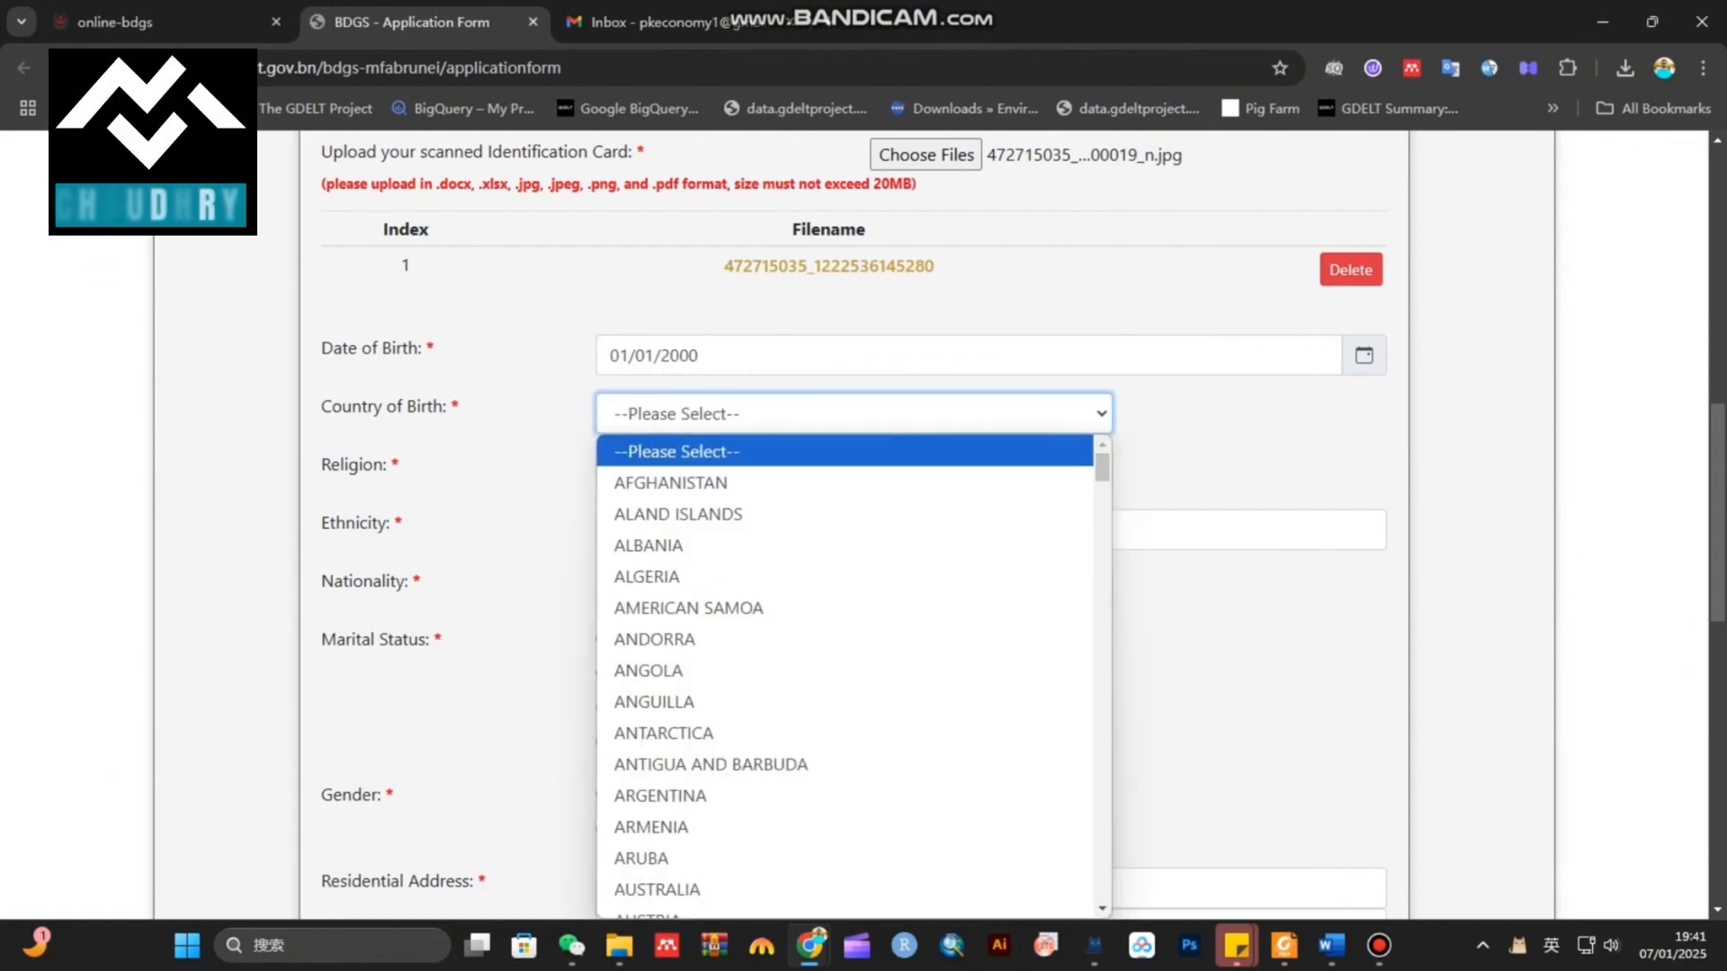
# Set country of birth PAKISTAN, religion Islam, nationality PAKISTAN and marital status Single
pyautogui.press('p')
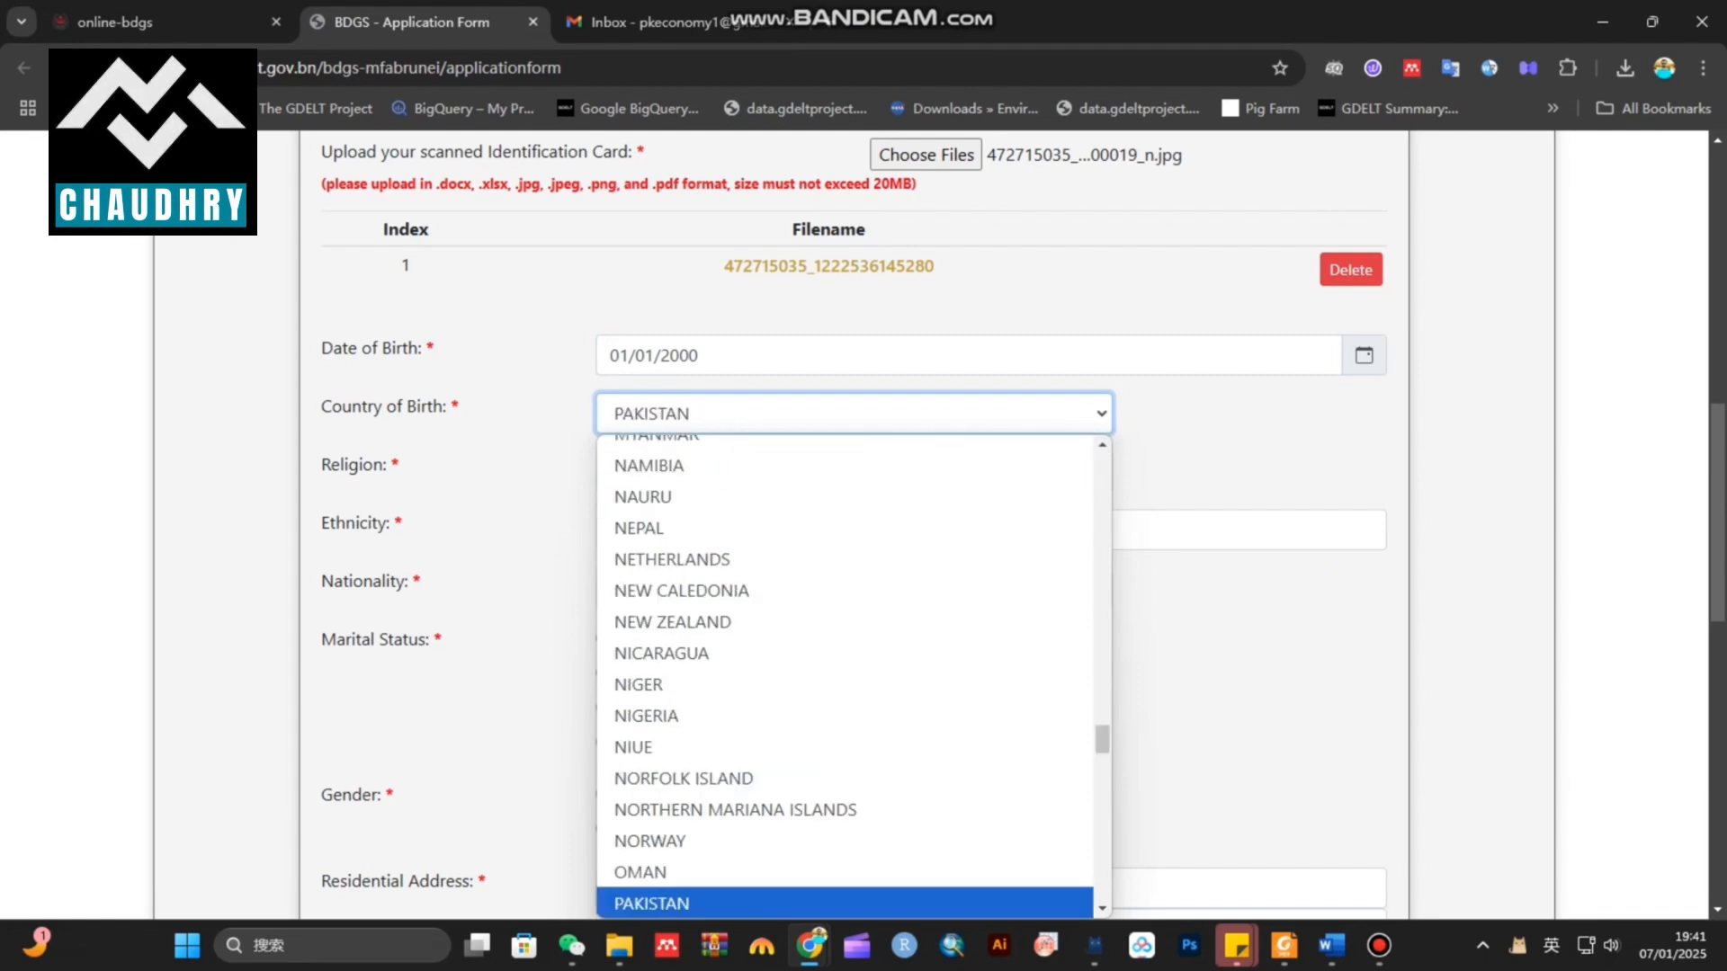
pyautogui.press('Return')
pyautogui.click(854, 472)
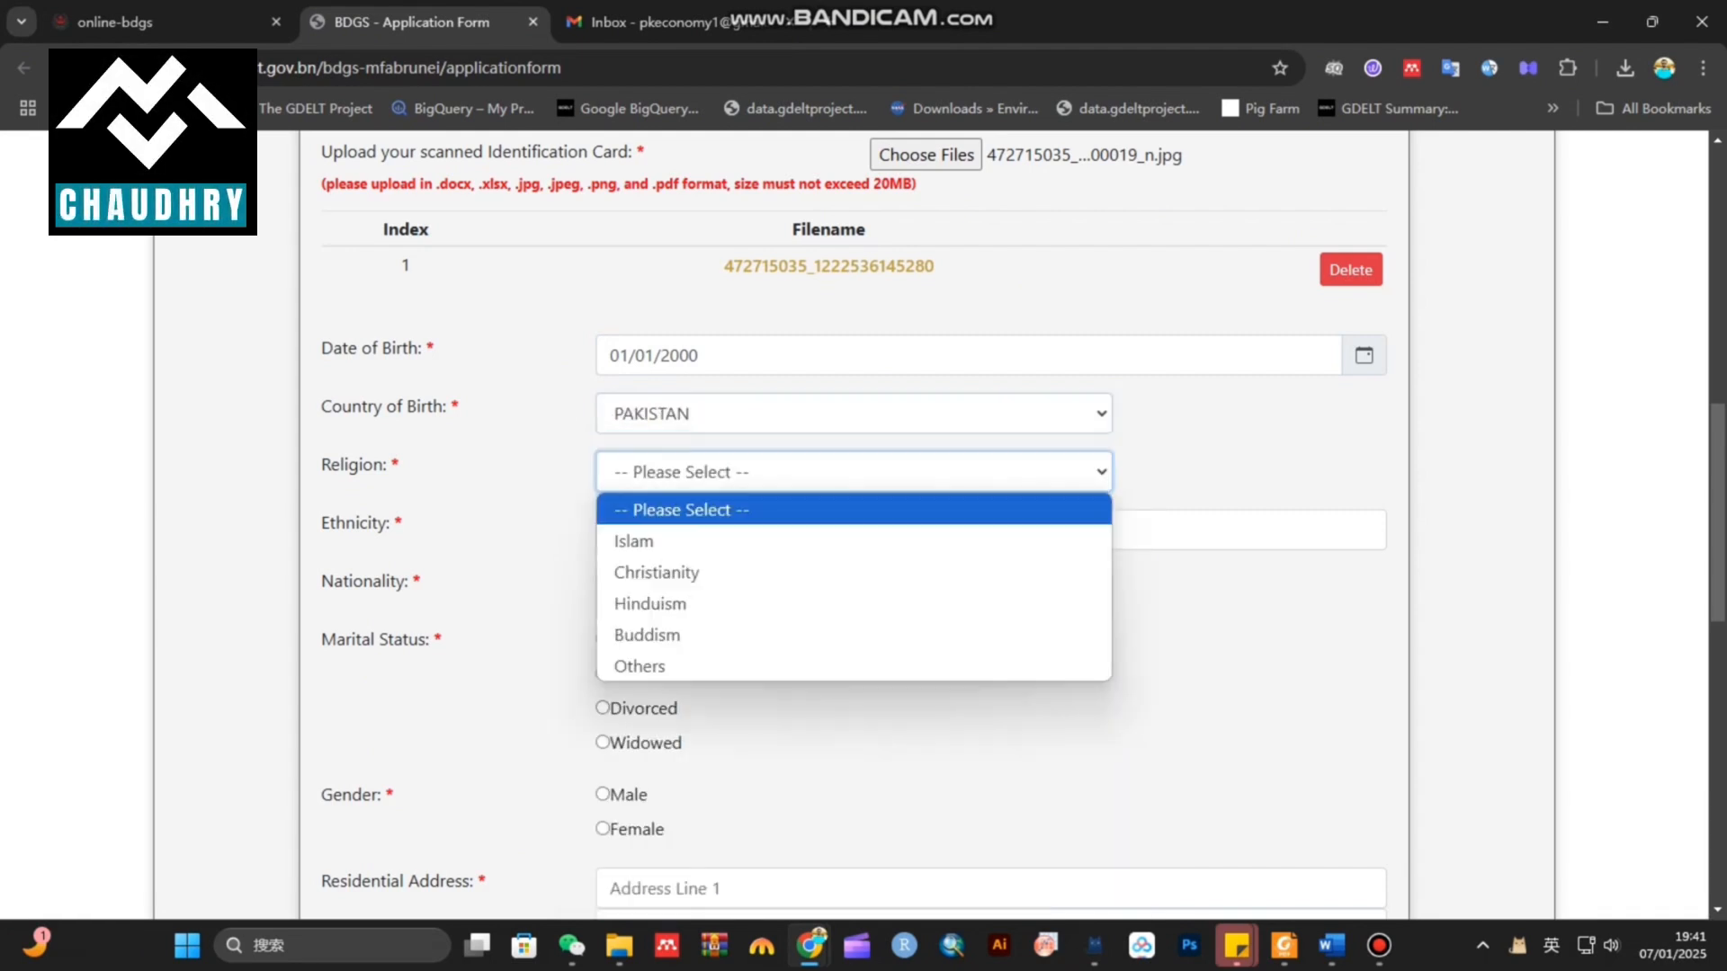
pyautogui.click(854, 536)
pyautogui.scroll(-3, 863, 522)
pyautogui.click(990, 206)
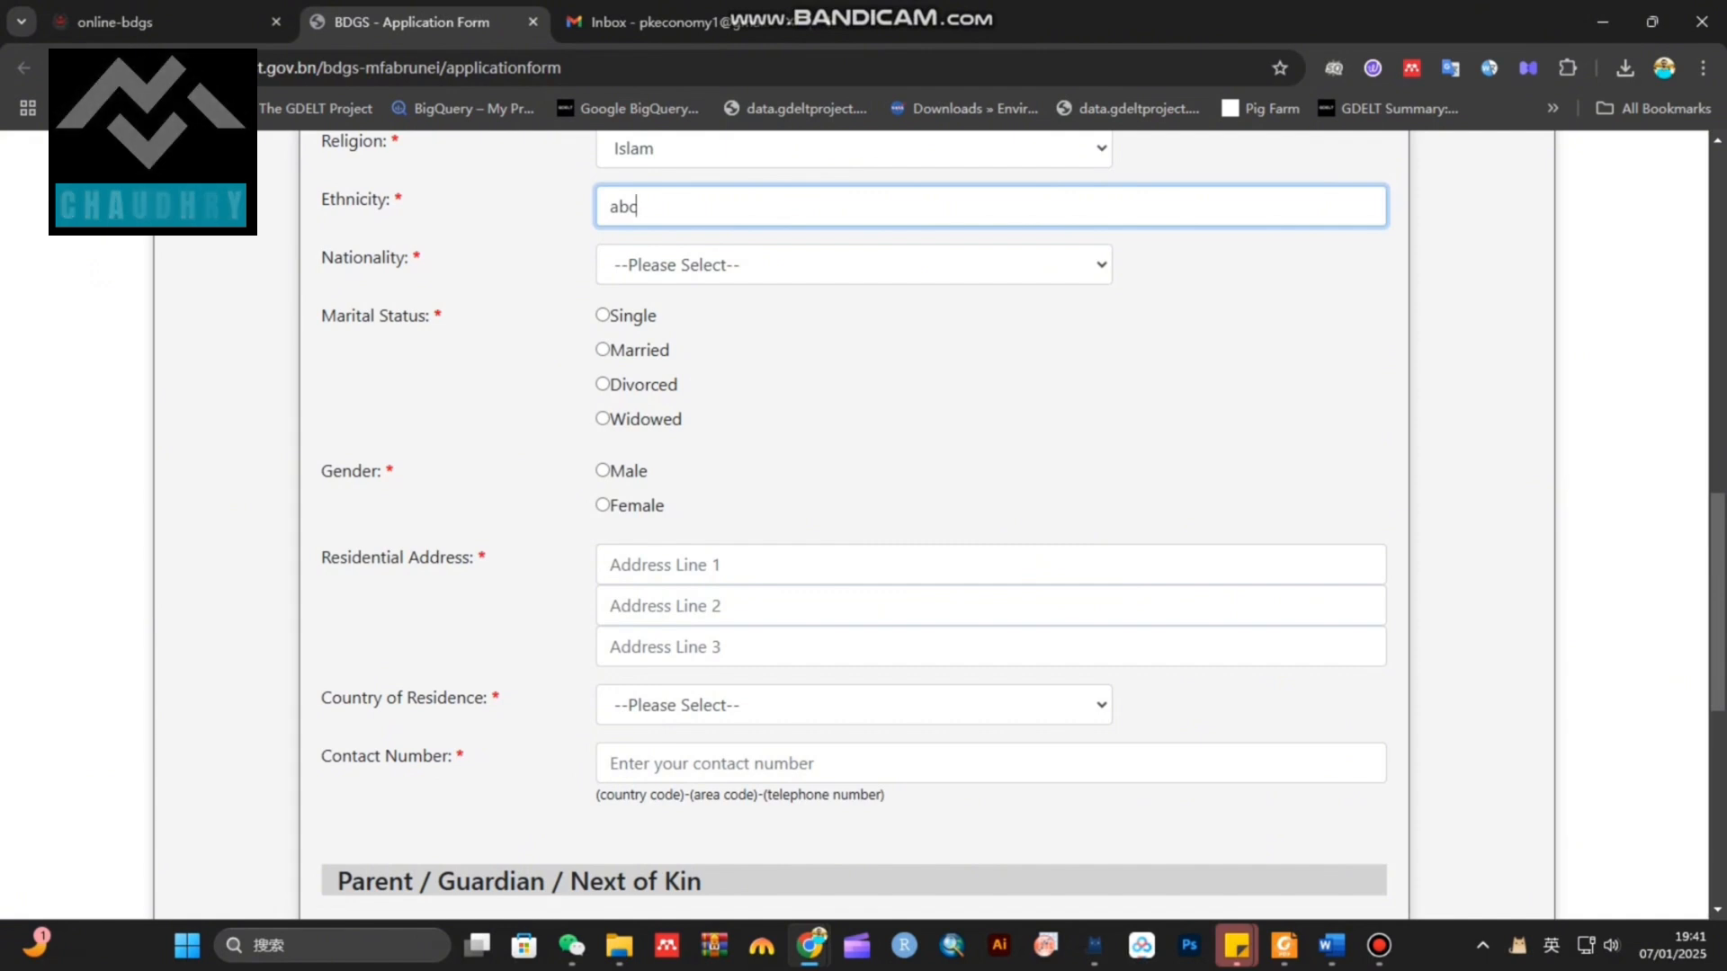
pyautogui.click(853, 265)
pyautogui.press('Return')
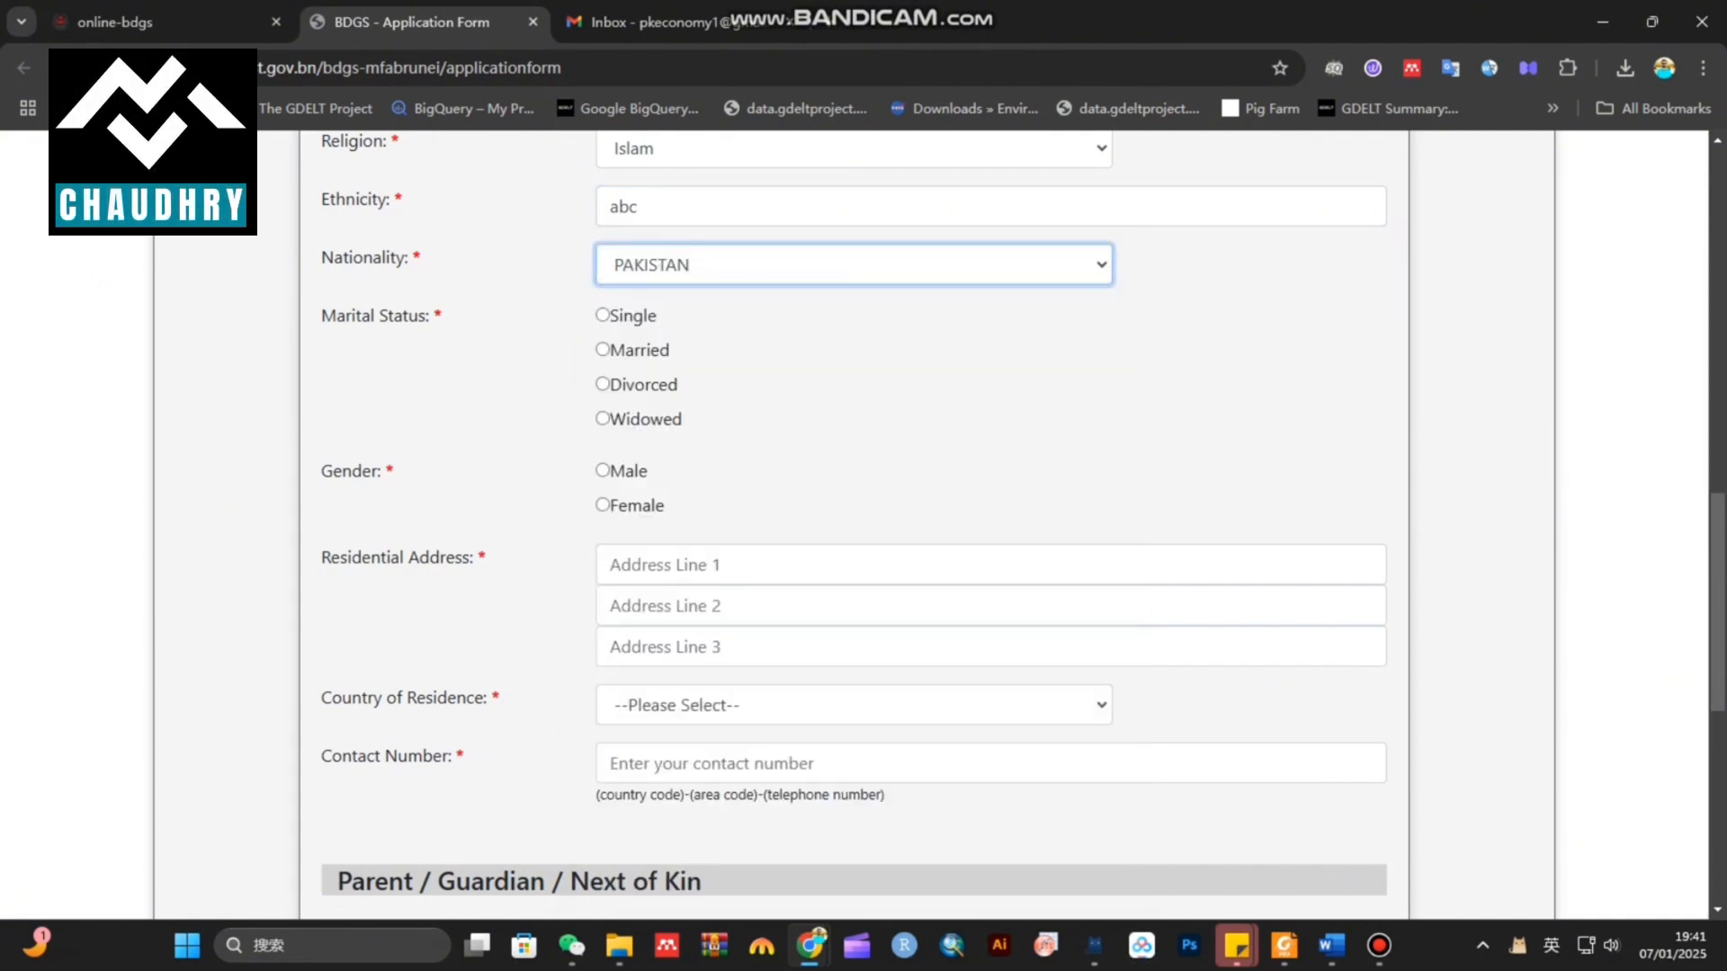
pyautogui.click(602, 315)
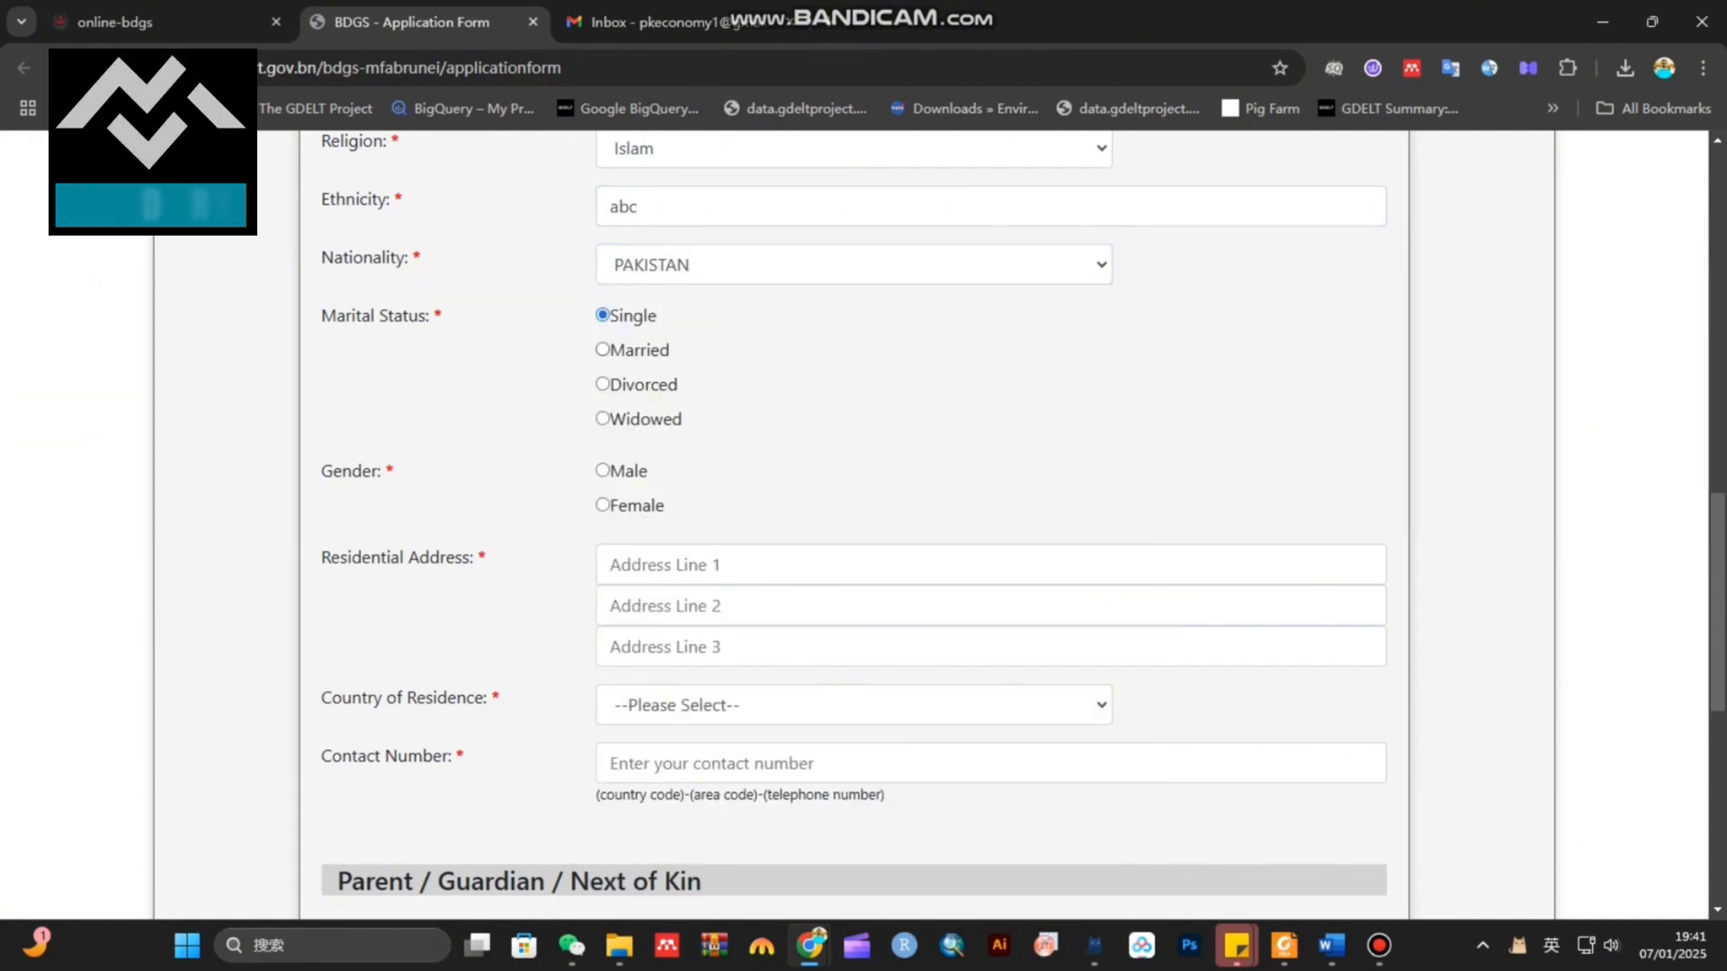
# Fill address lines 'abc' and 'abc 2' and set country of residence to PAKISTAN
pyautogui.scroll(-1, 853, 522)
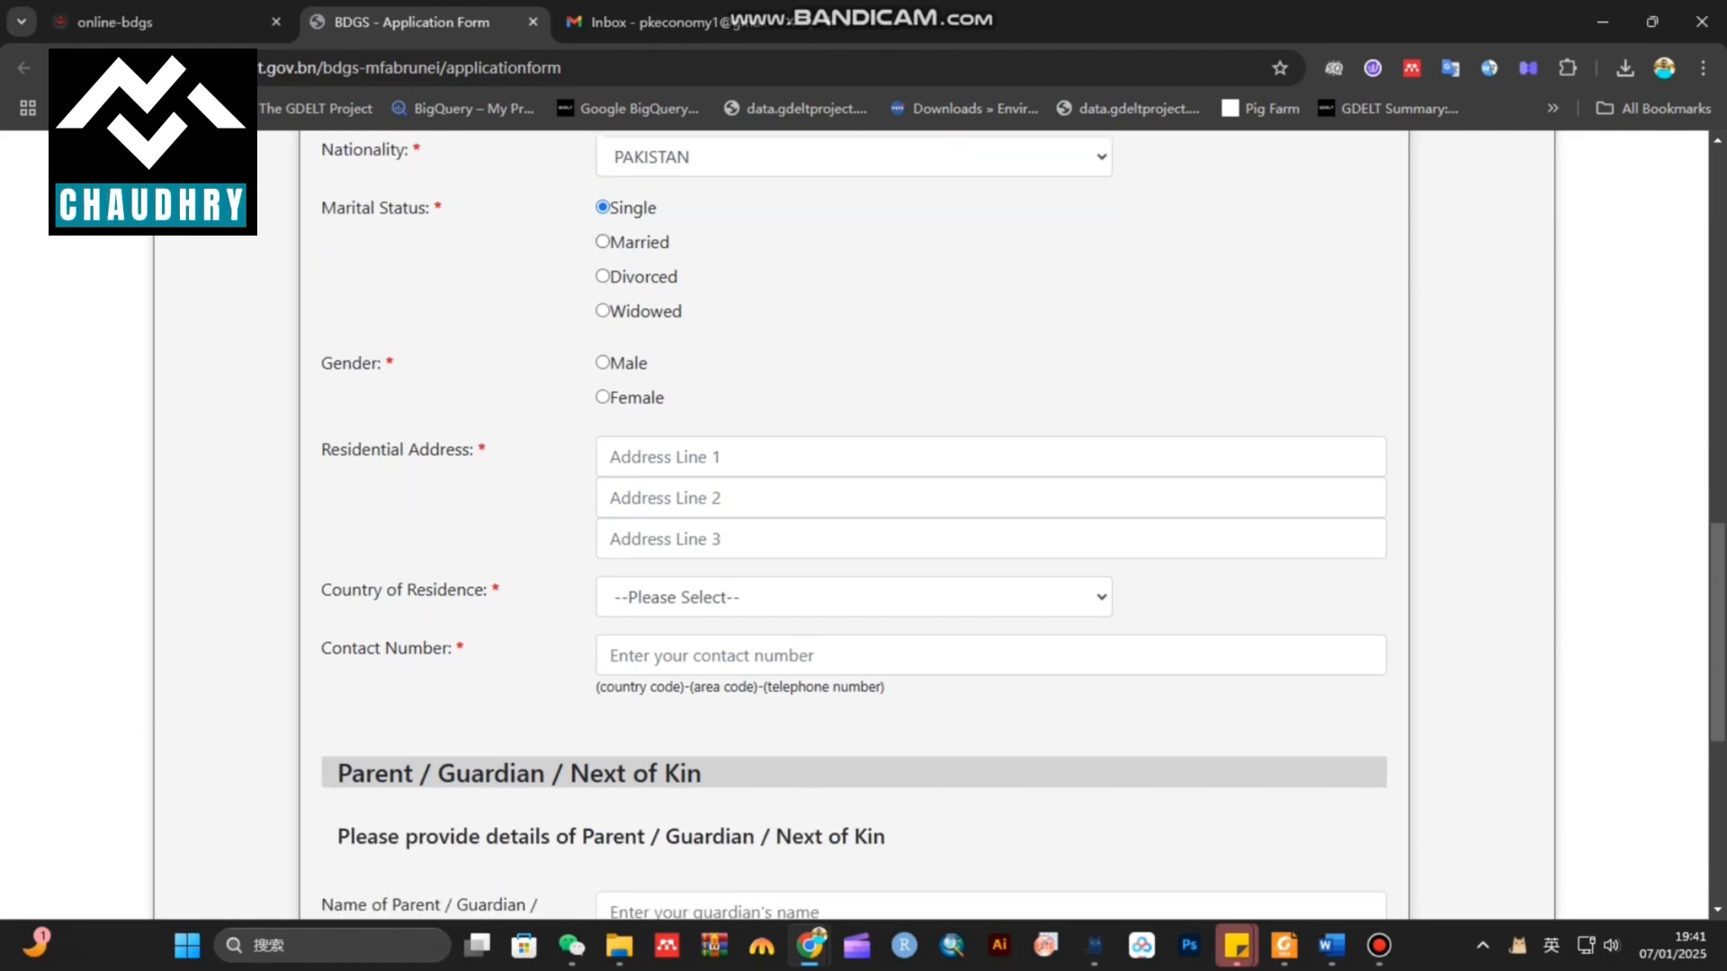
pyautogui.scroll(-1, 854, 521)
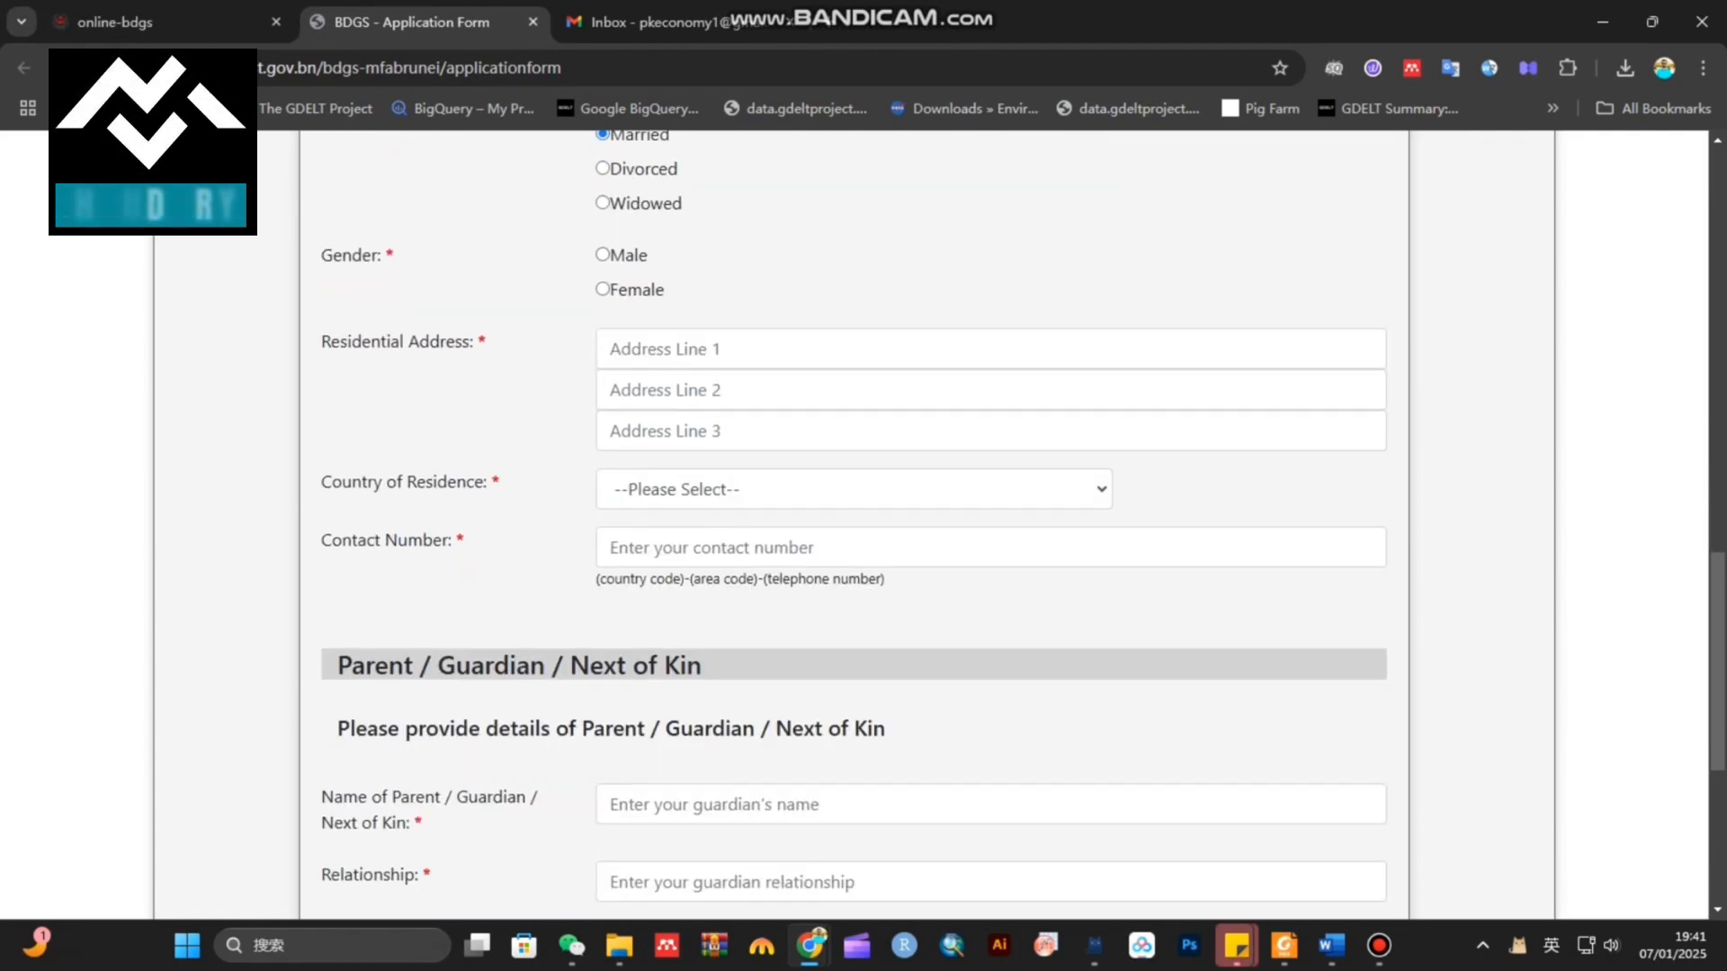
pyautogui.click(989, 349)
pyautogui.write('abc')
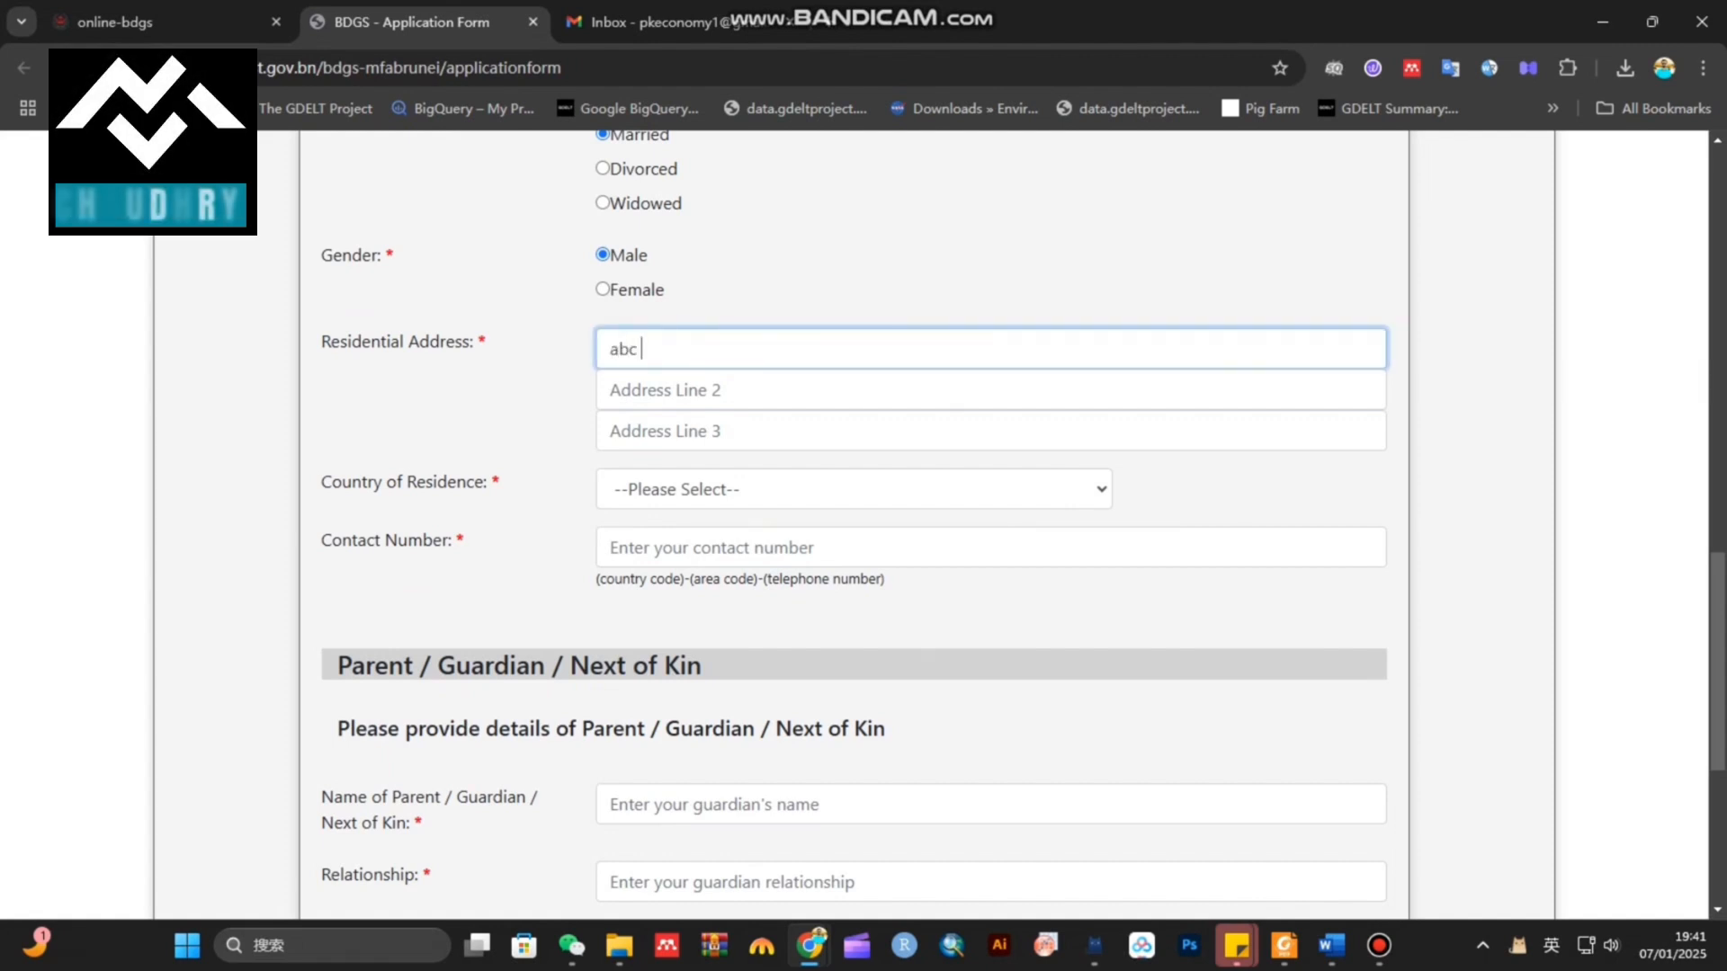
pyautogui.press('Tab')
pyautogui.write('ab')
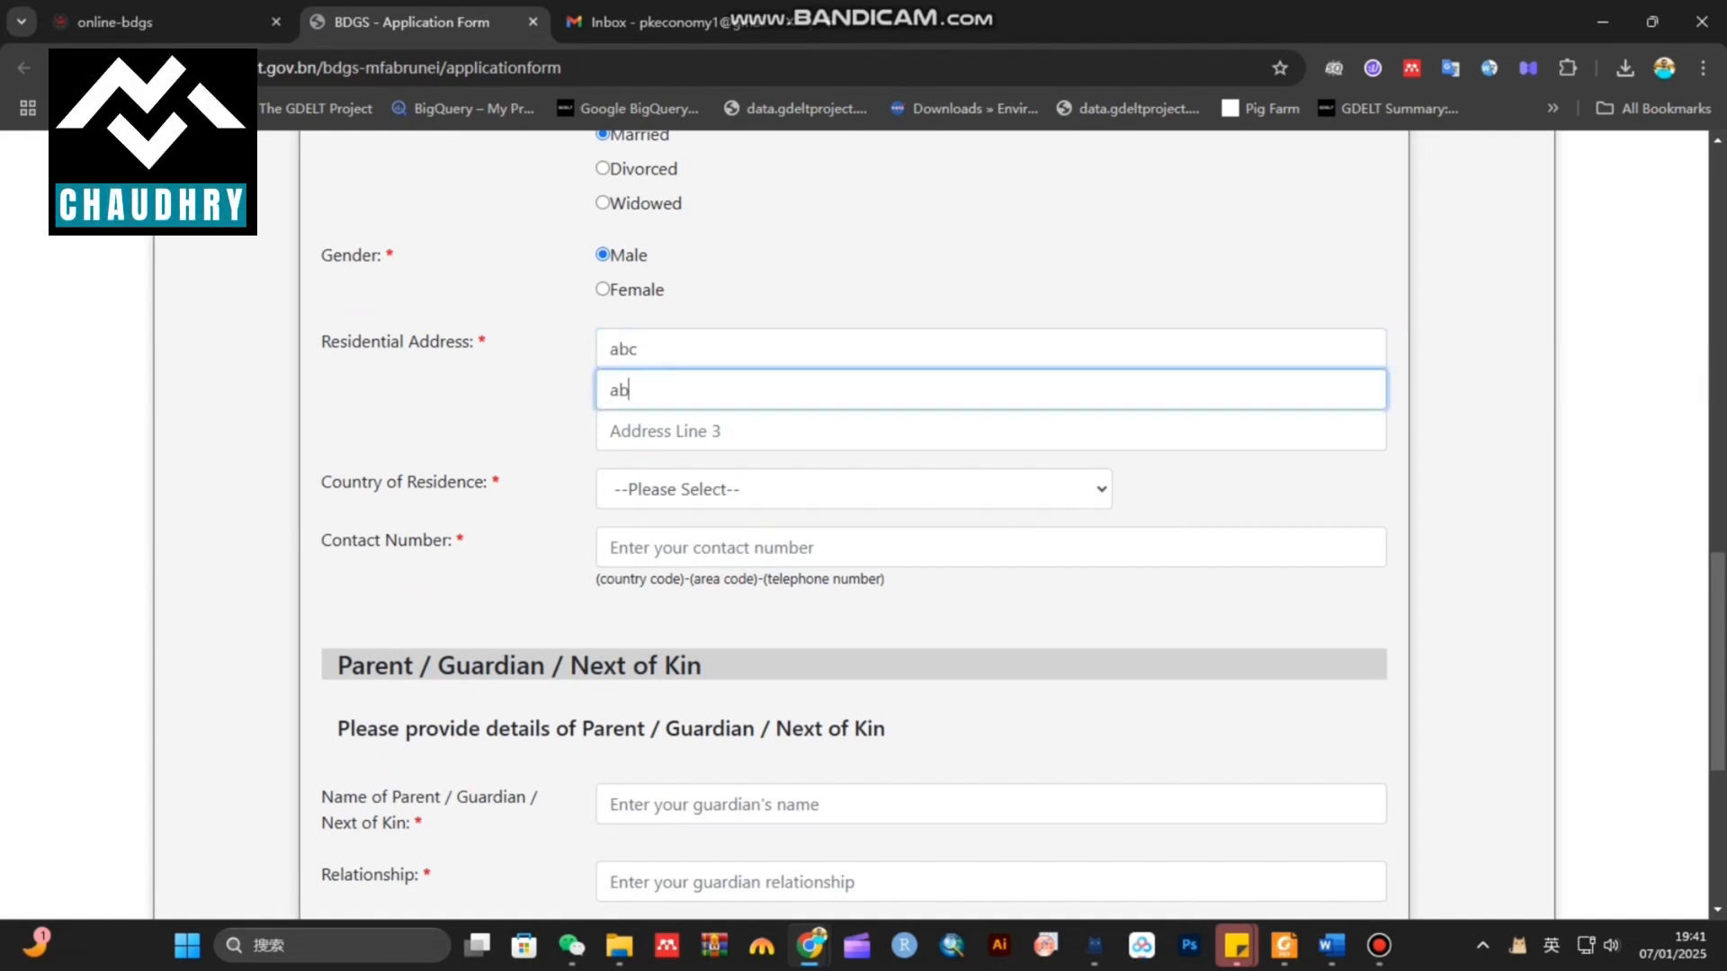
pyautogui.write('c 2 bvc')
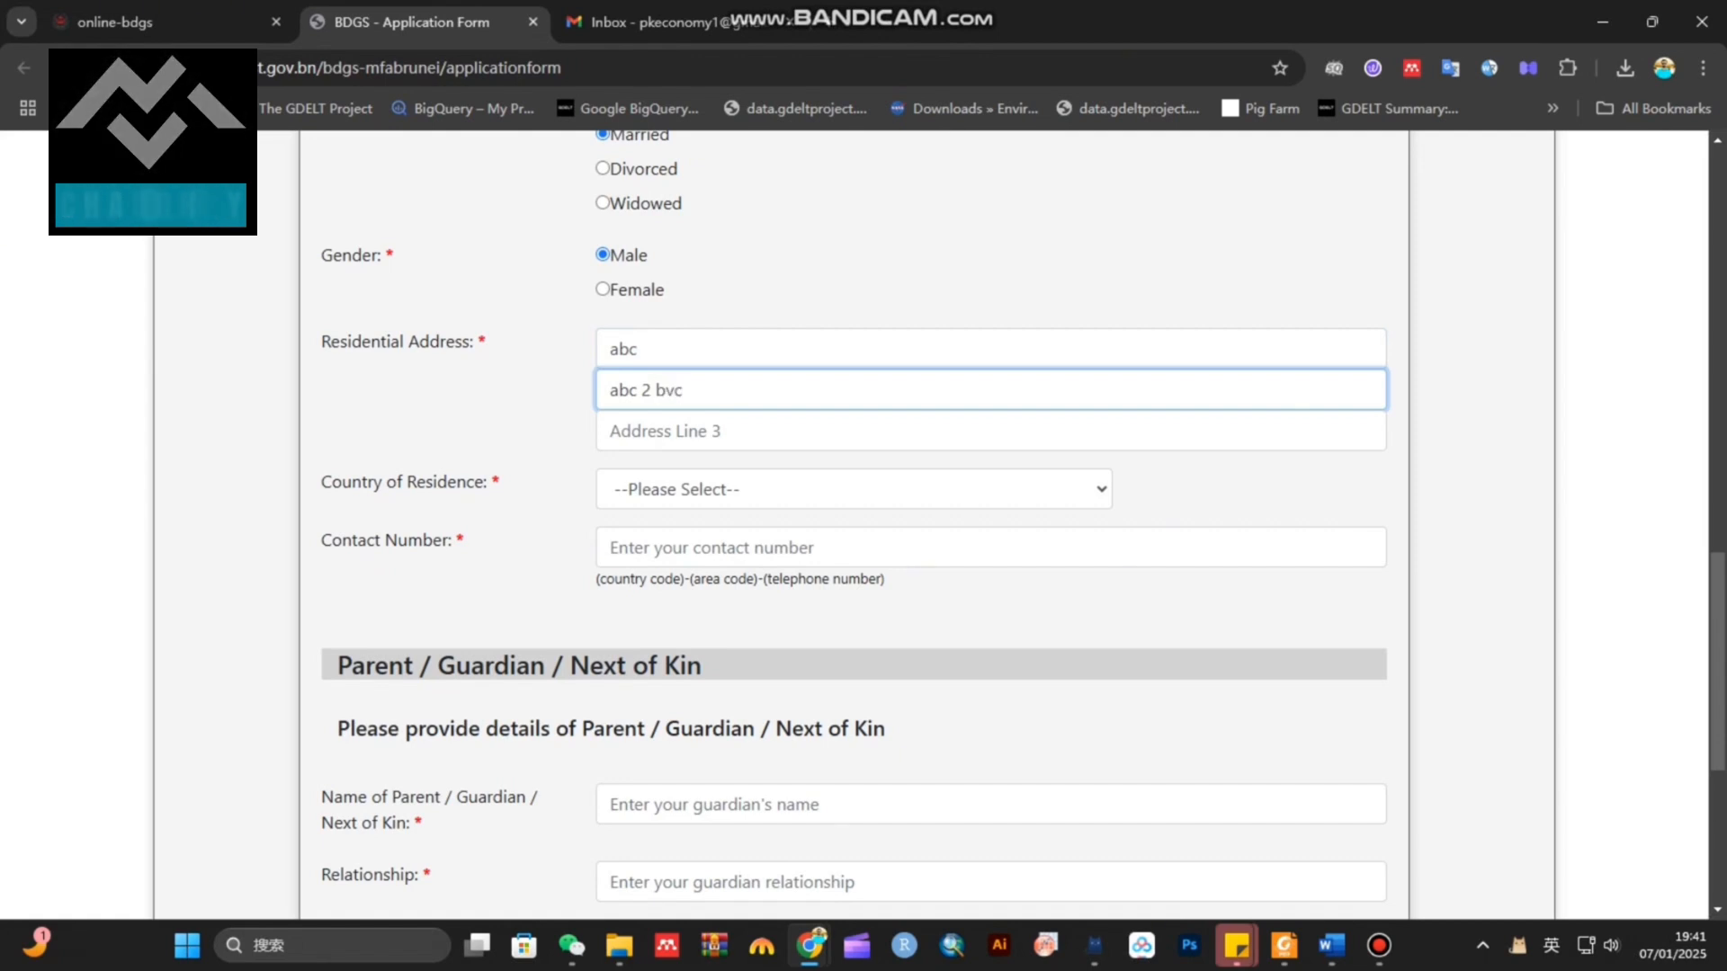
pyautogui.click(854, 490)
pyautogui.press('p')
pyautogui.press('Return')
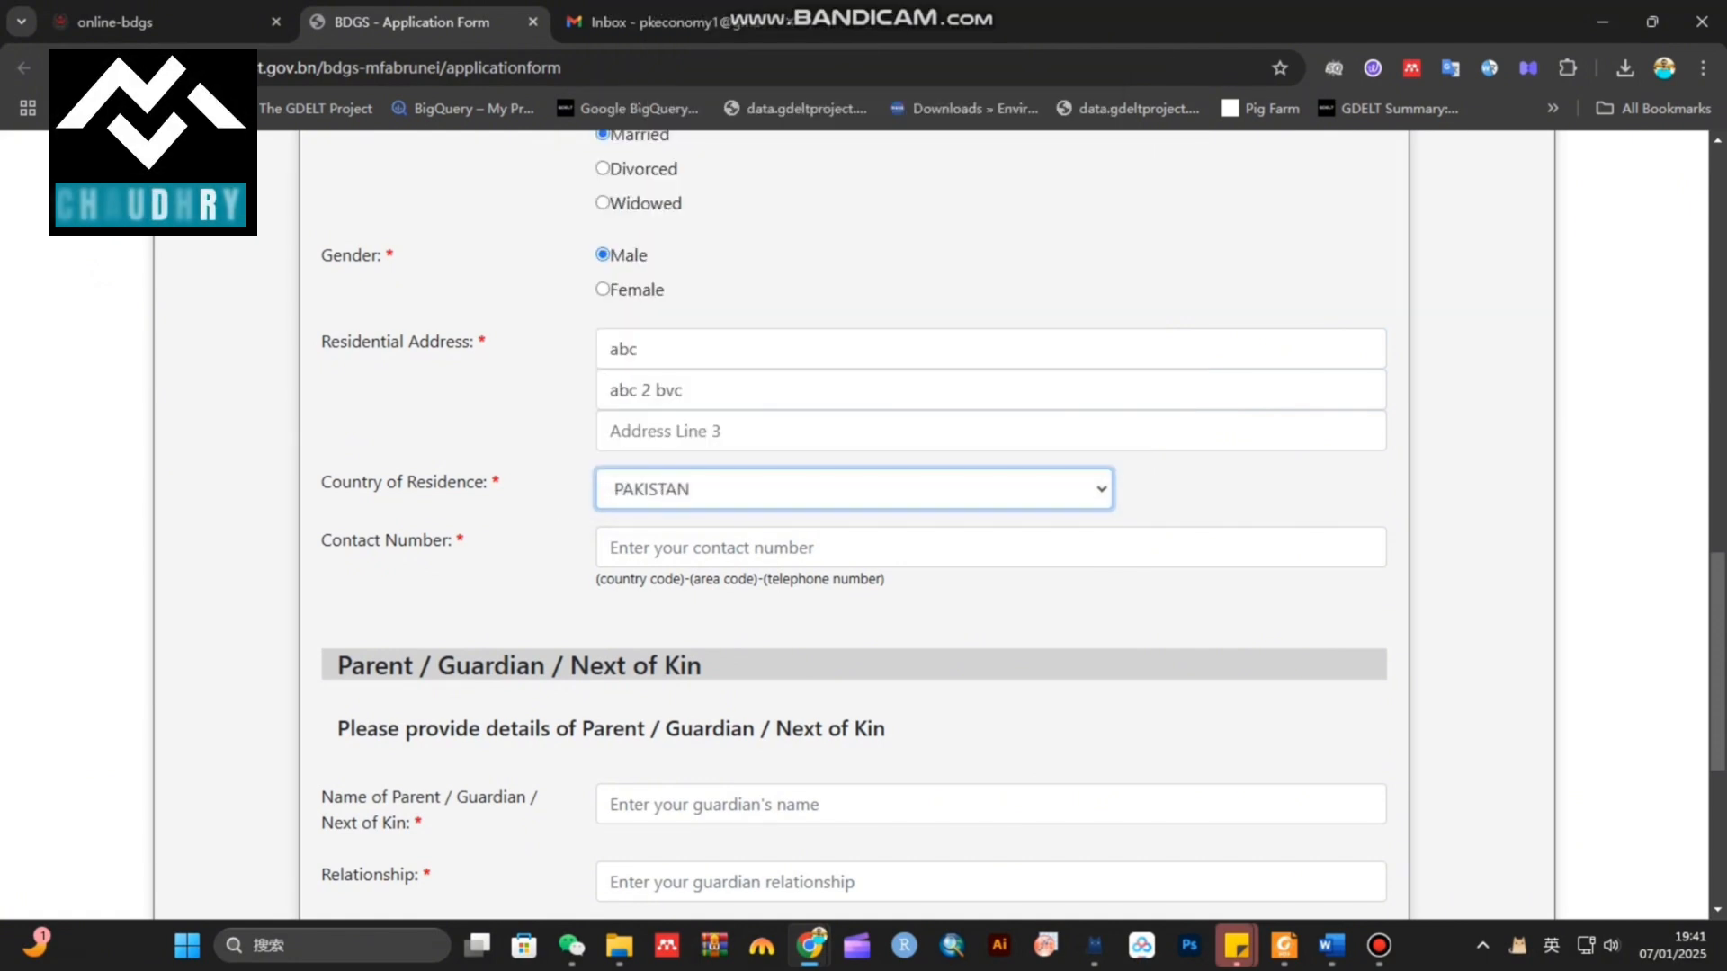
pyautogui.scroll(-1, 854, 525)
# Enter the guardian's name, relationship 'Father' and occupation 'retired'
pyautogui.click(854, 440)
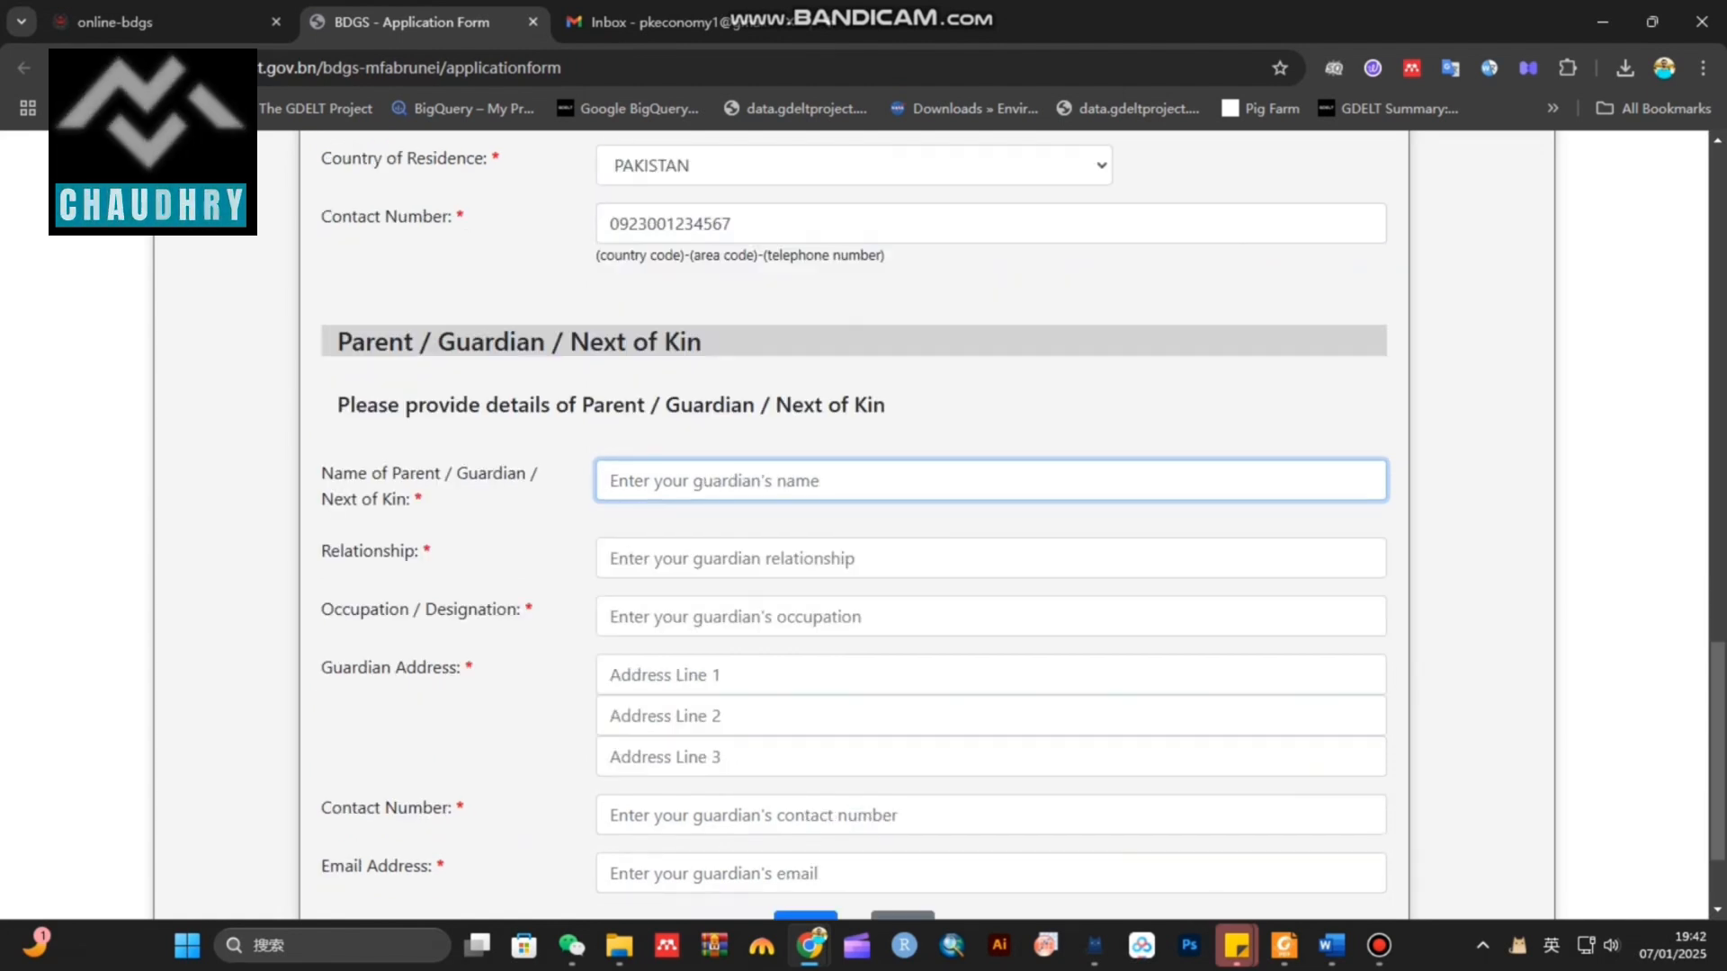
pyautogui.moveTo(322, 474); pyautogui.dragTo(538, 473)
pyautogui.click(688, 481)
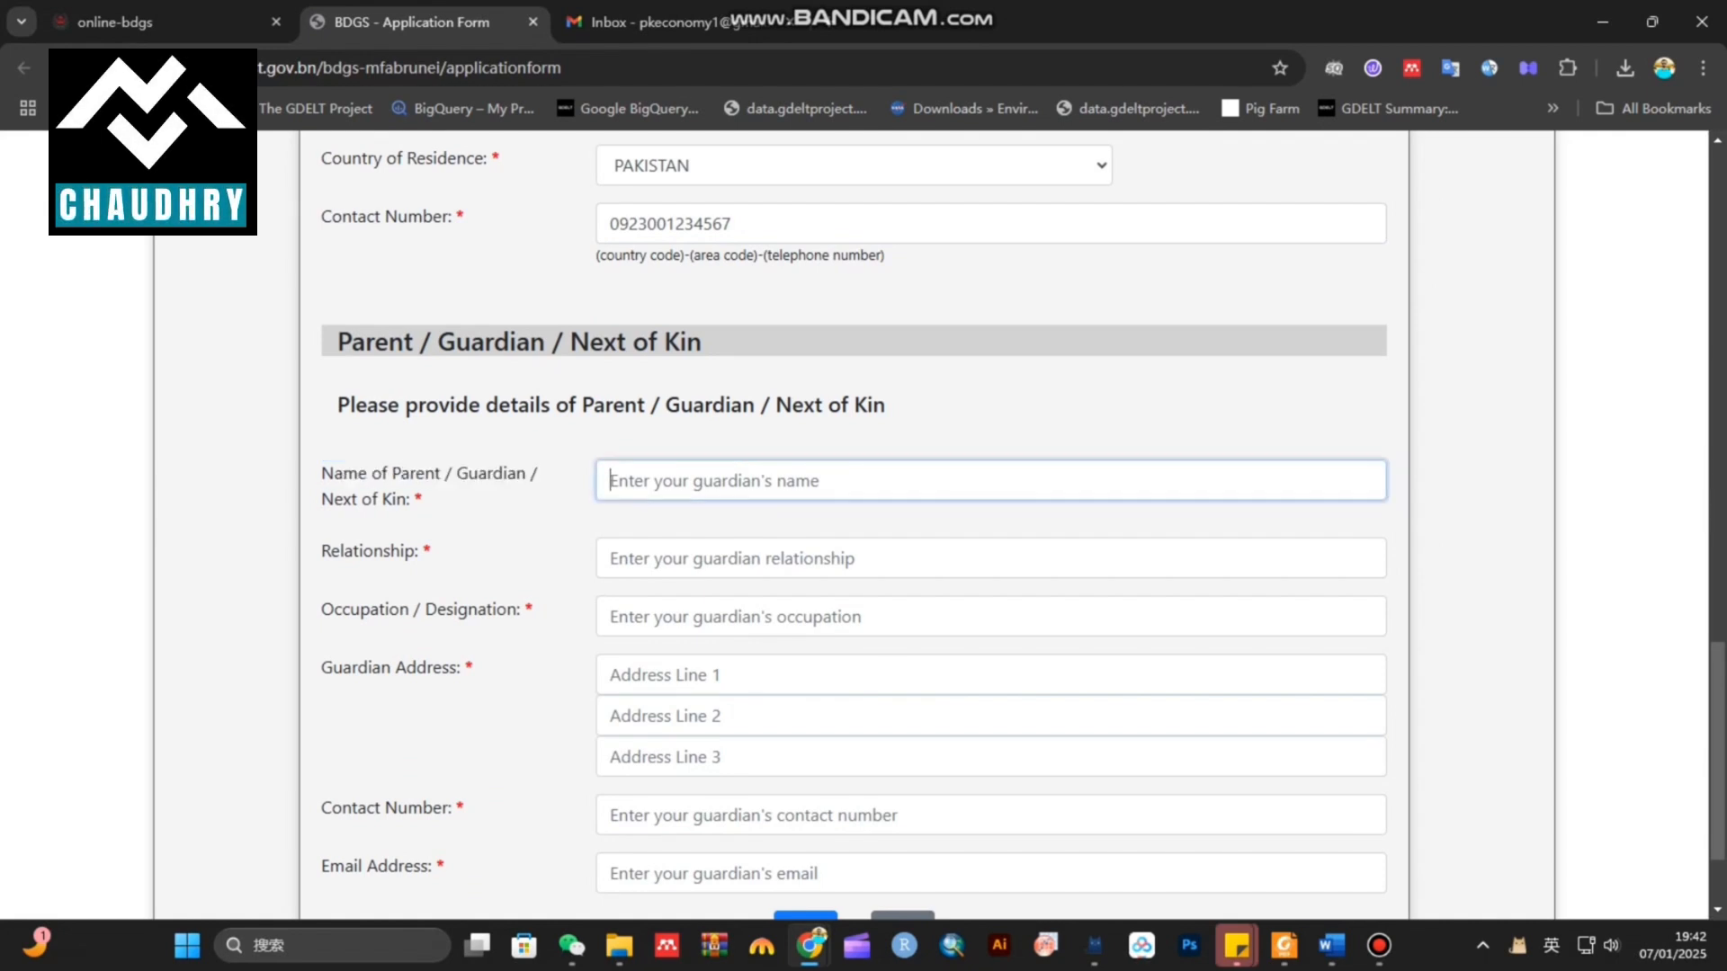
pyautogui.write('abc')
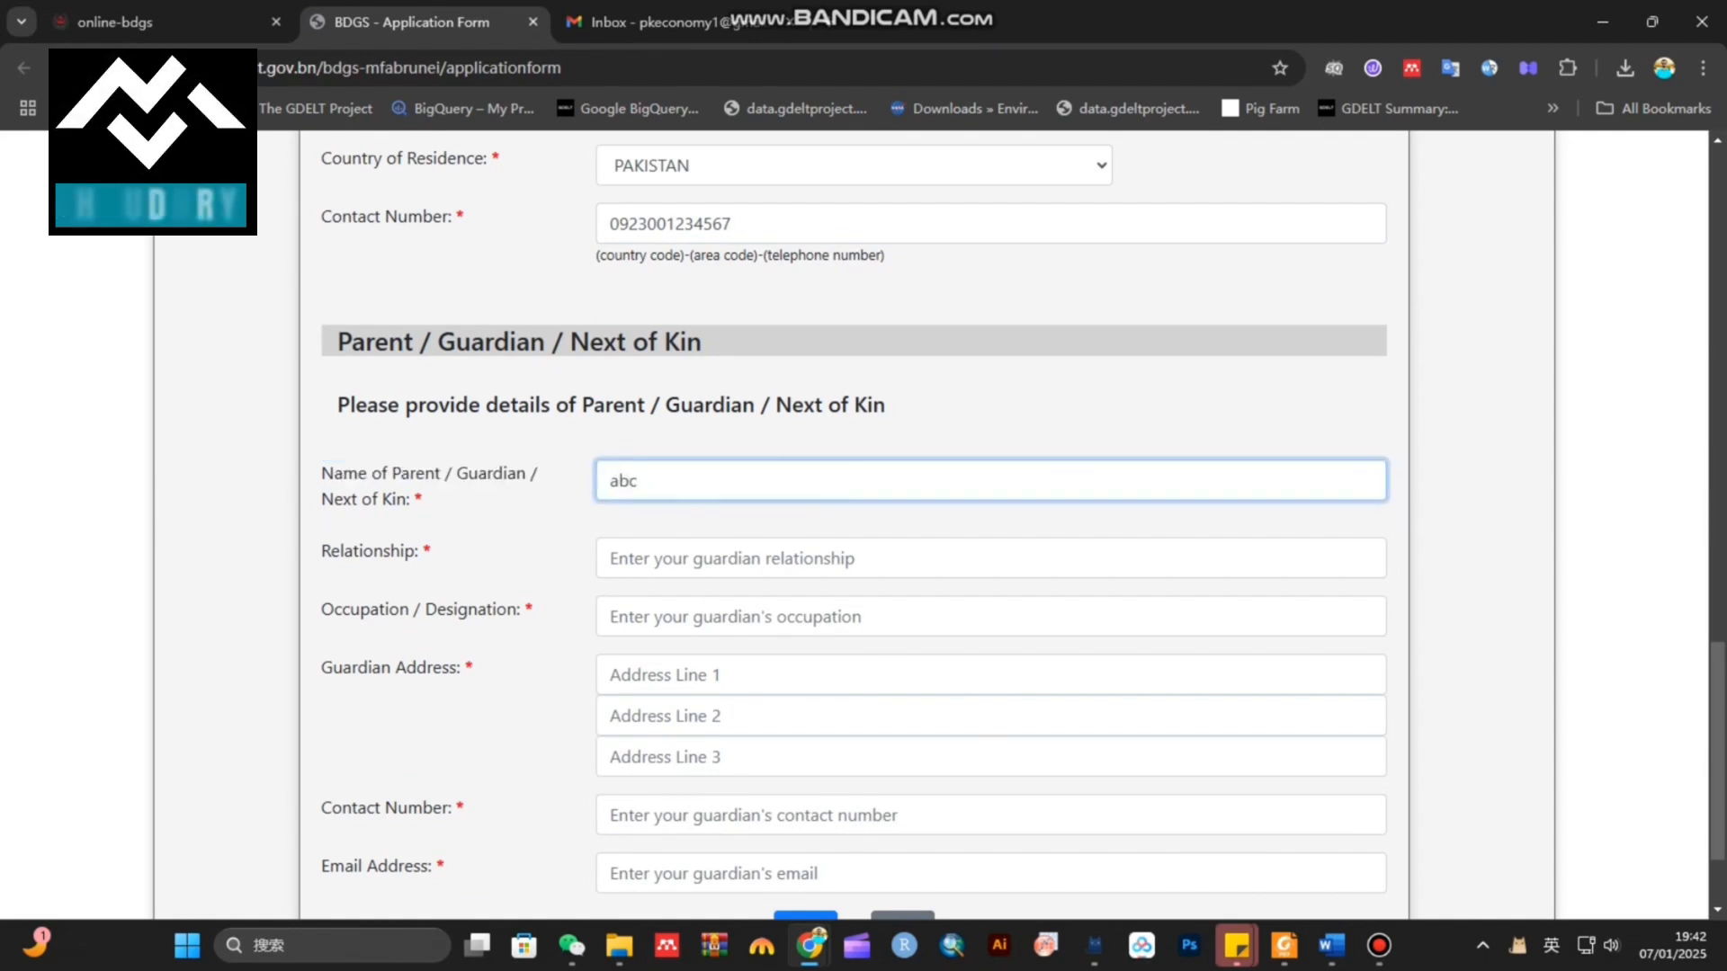
pyautogui.click(610, 558)
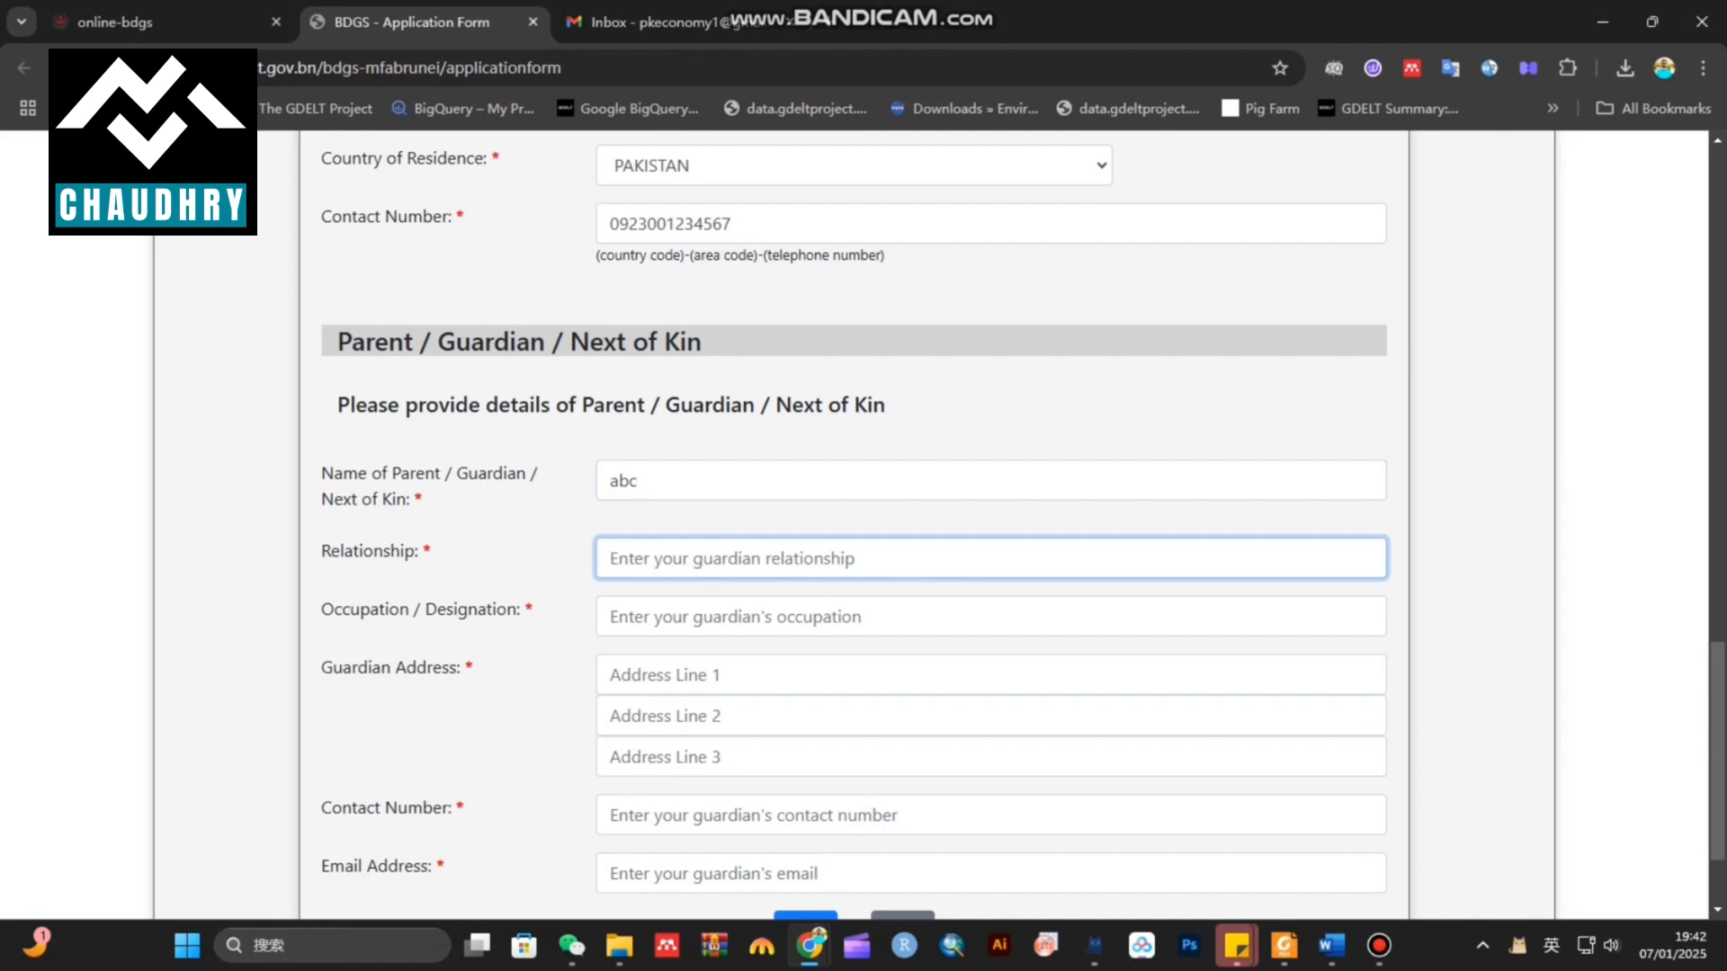
pyautogui.write('Father')
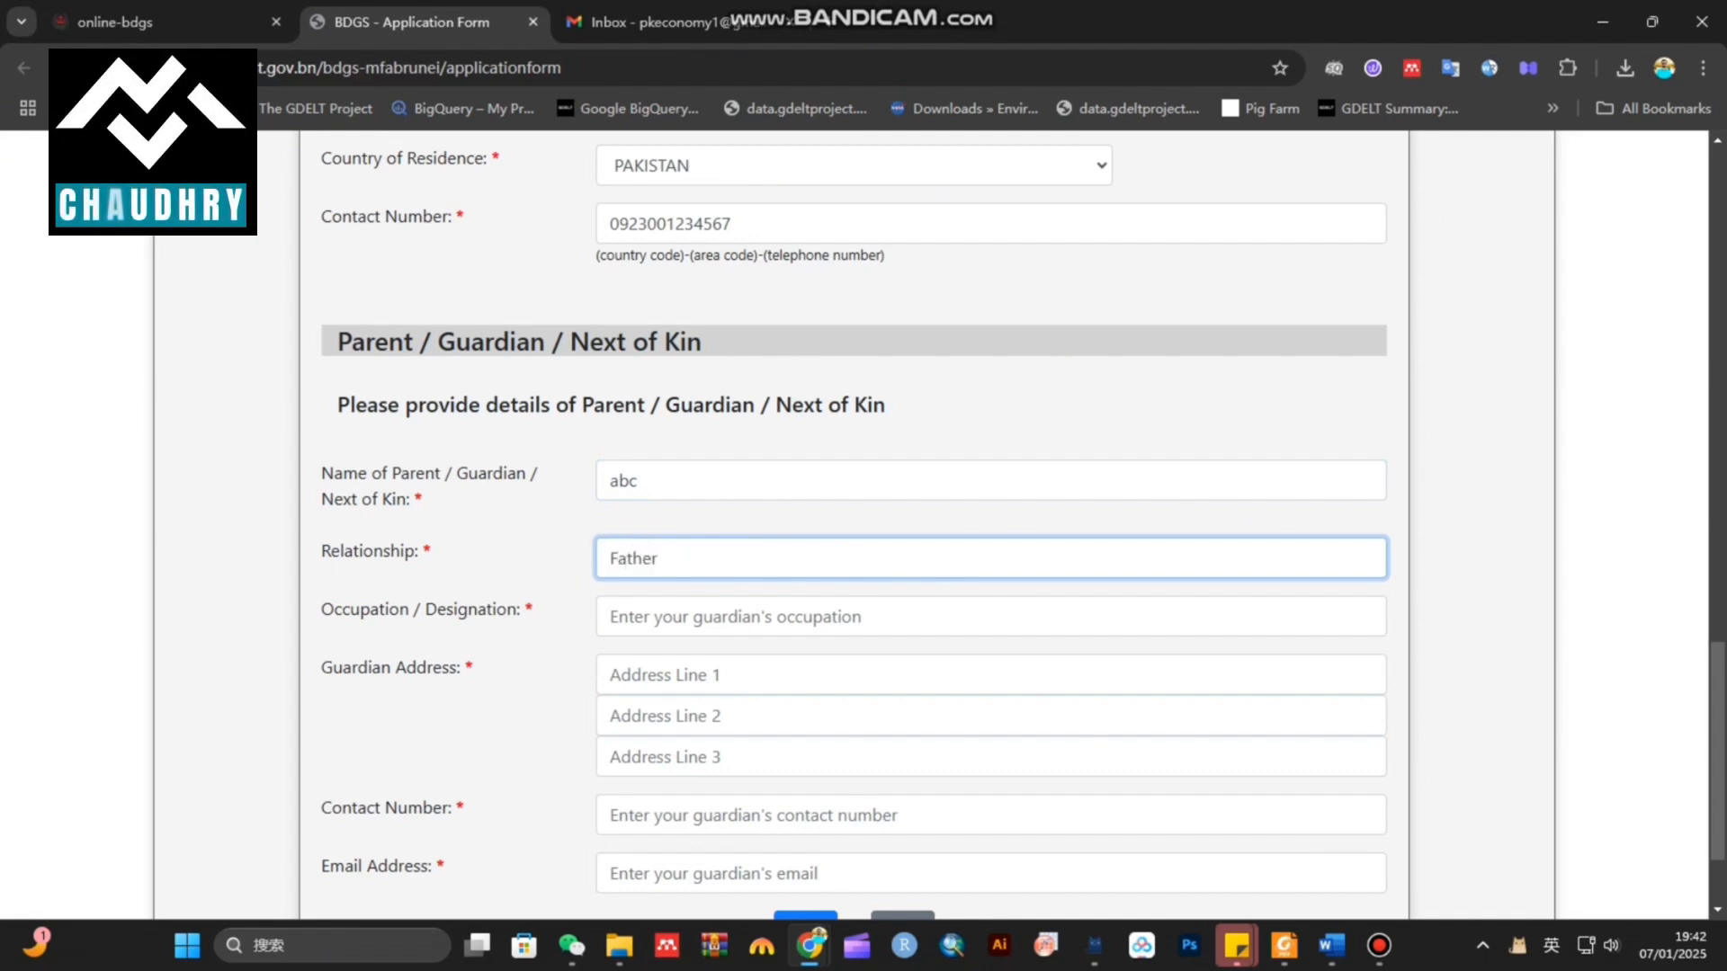
pyautogui.hotkey('ctrl', 'a')
pyautogui.press('Tab')
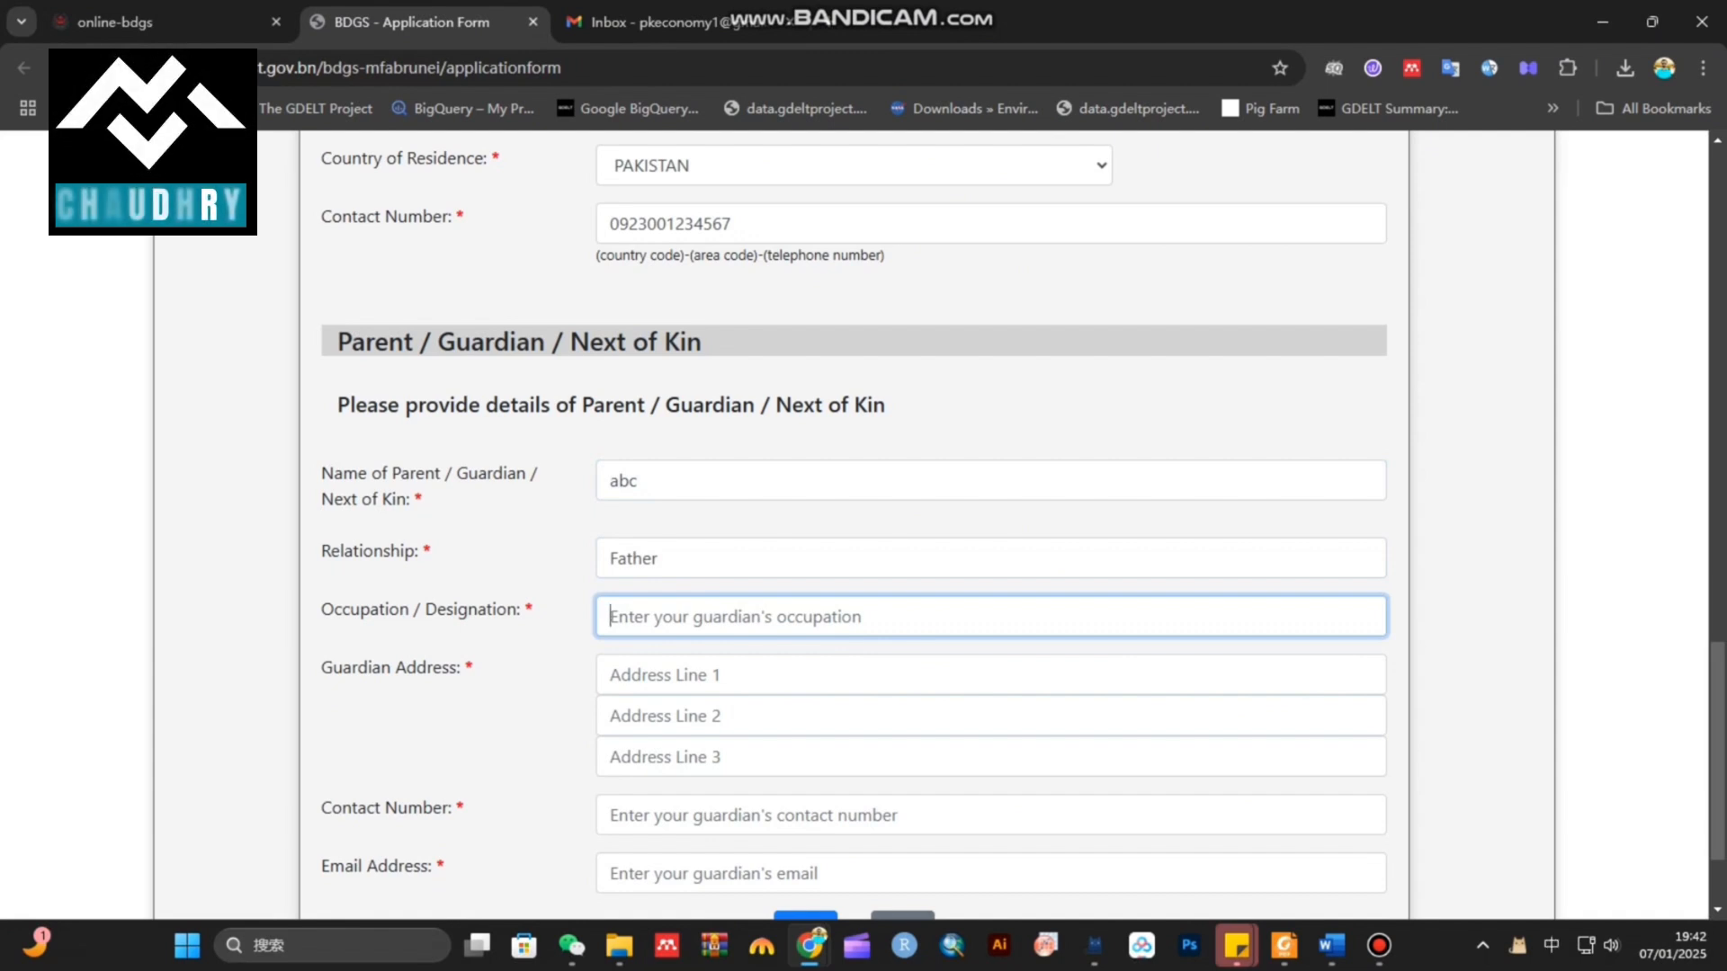
pyautogui.write('r')
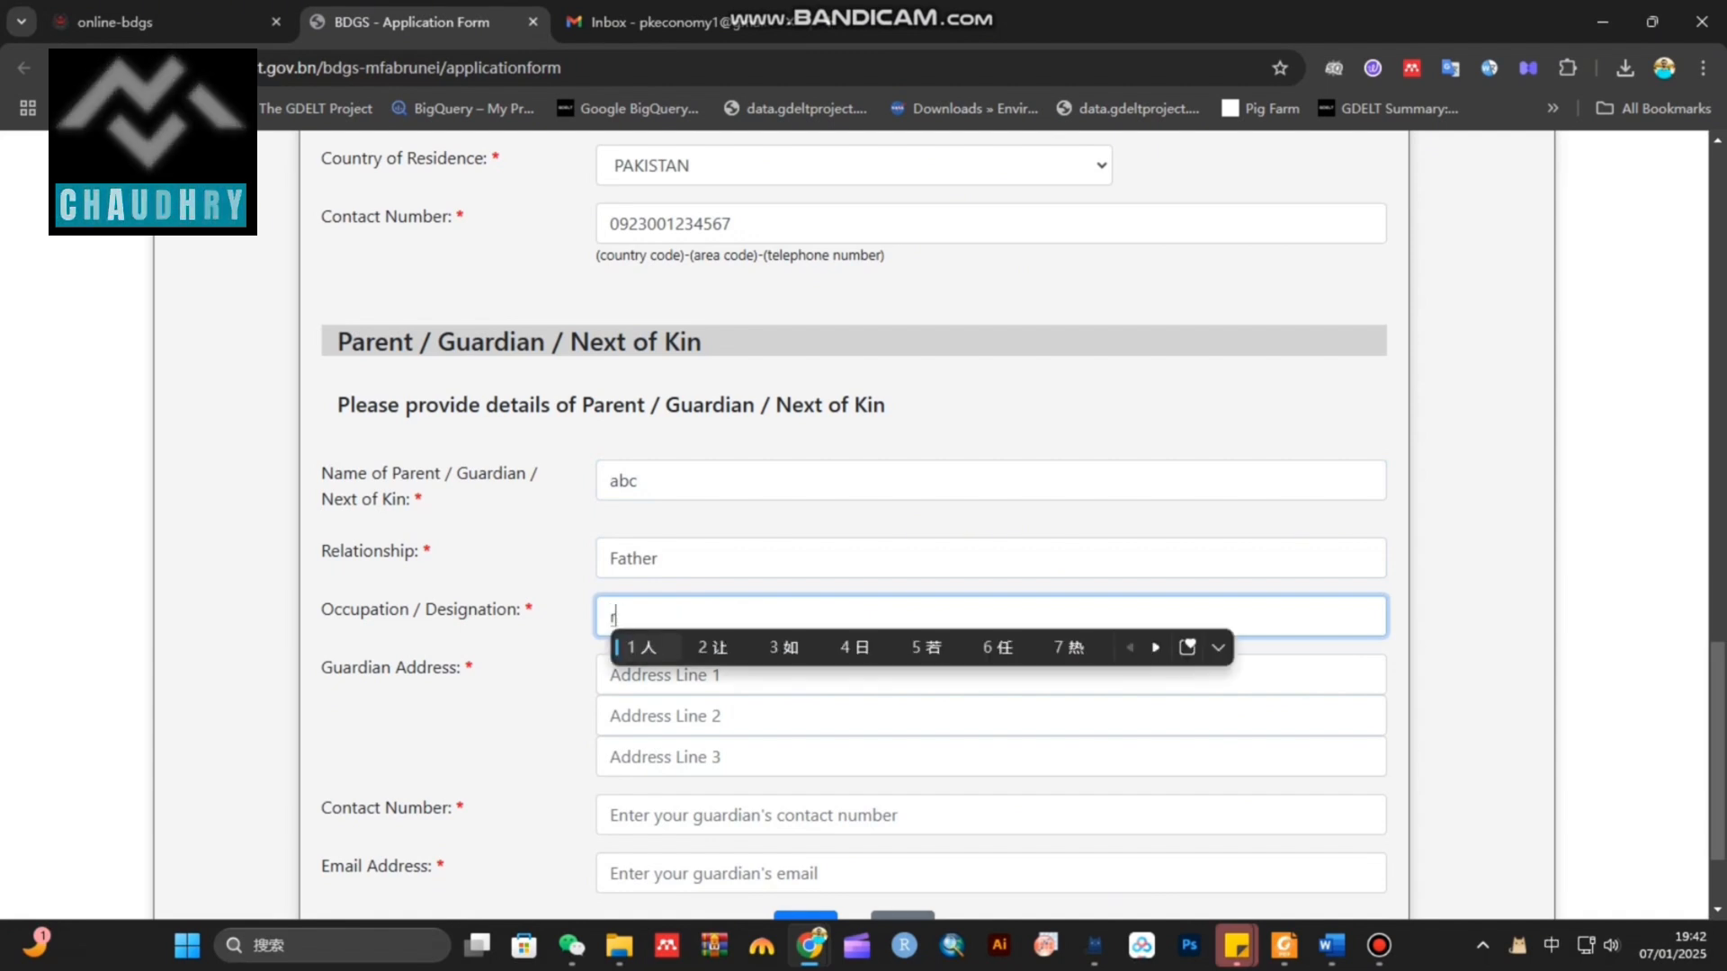
pyautogui.write('etired')
pyautogui.press('shift')
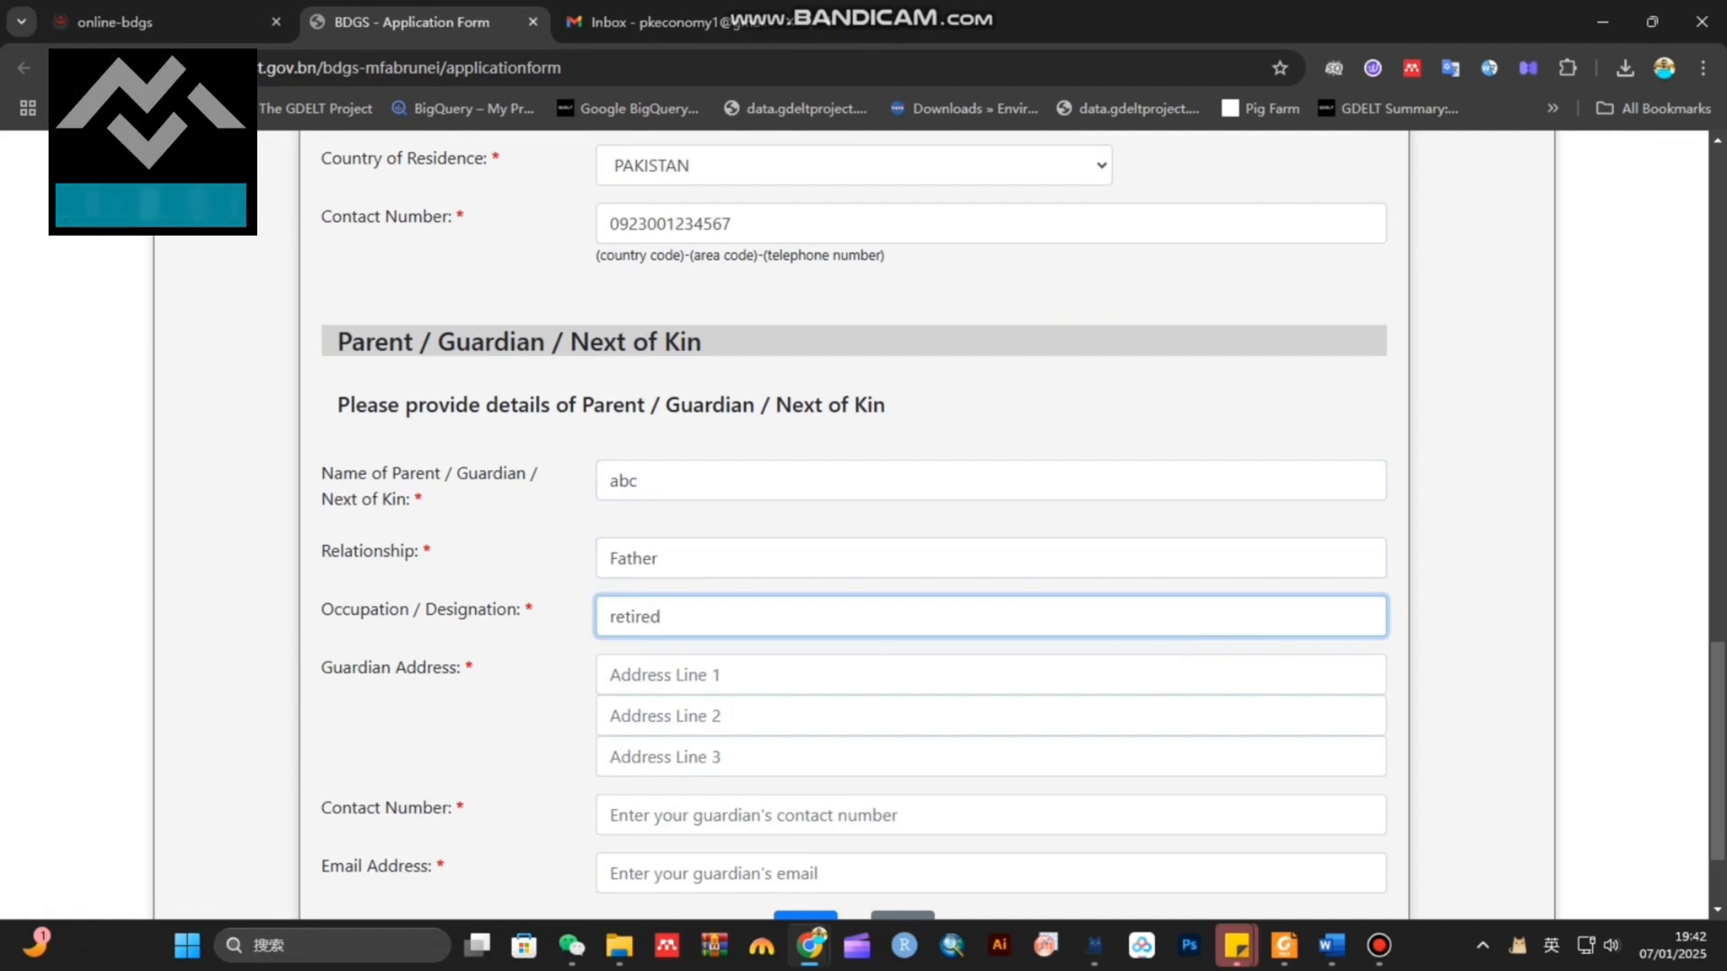
pyautogui.scroll(-2, 854, 522)
# Fill both guardian address lines with 'abc'
pyautogui.click(683, 536)
pyautogui.write('abc')
pyautogui.click(670, 570)
pyautogui.write('abc')
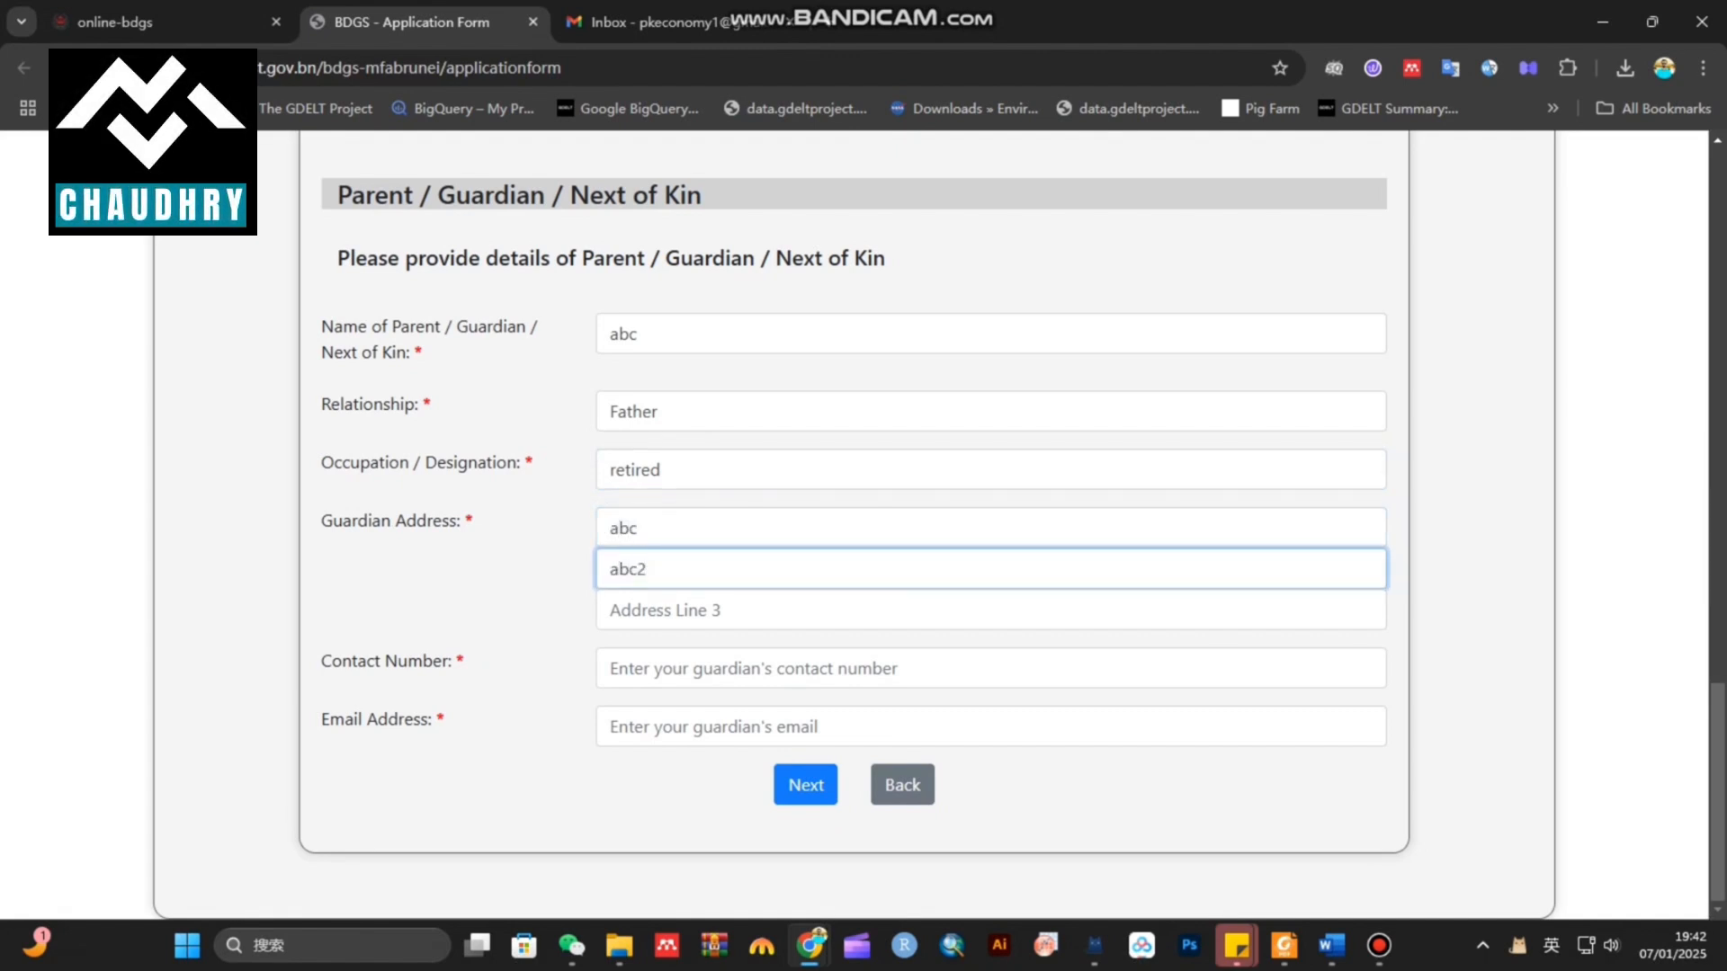
# Enter the guardian's contact number and pasted e-mail, then advance to Education Experience
pyautogui.click(670, 669)
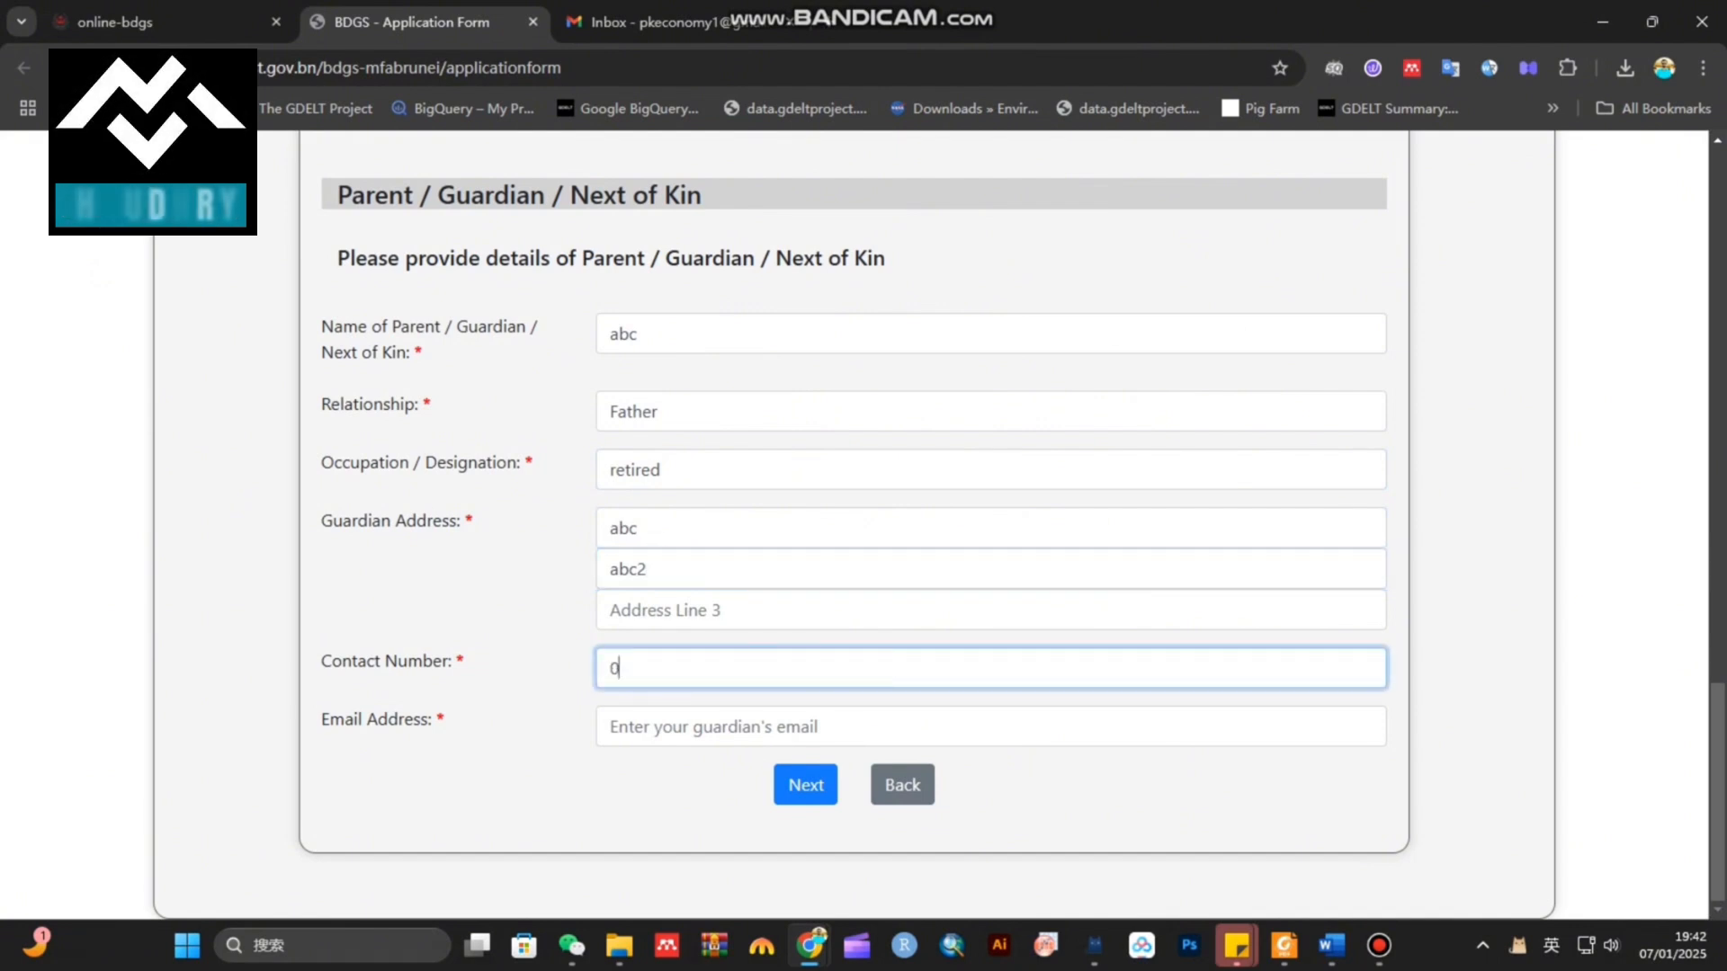
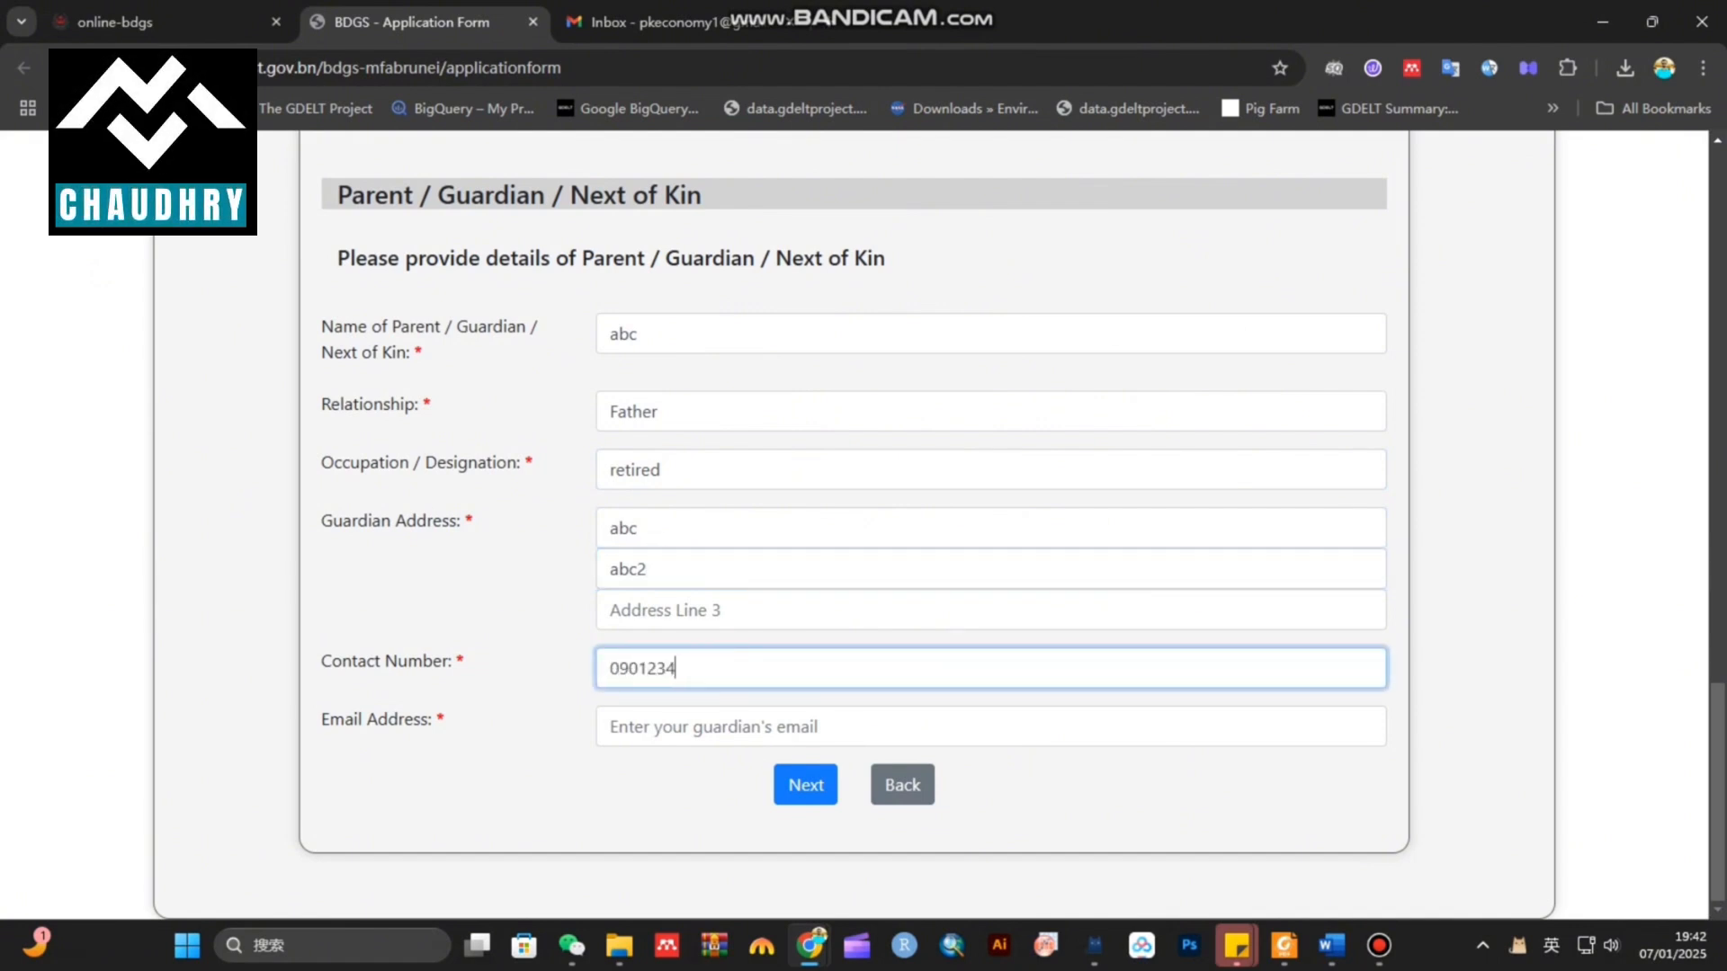
pyautogui.press('BackSpace')
pyautogui.press('BackSpace')
pyautogui.press('BackSpace')
pyautogui.press('BackSpace')
pyautogui.press('BackSpace')
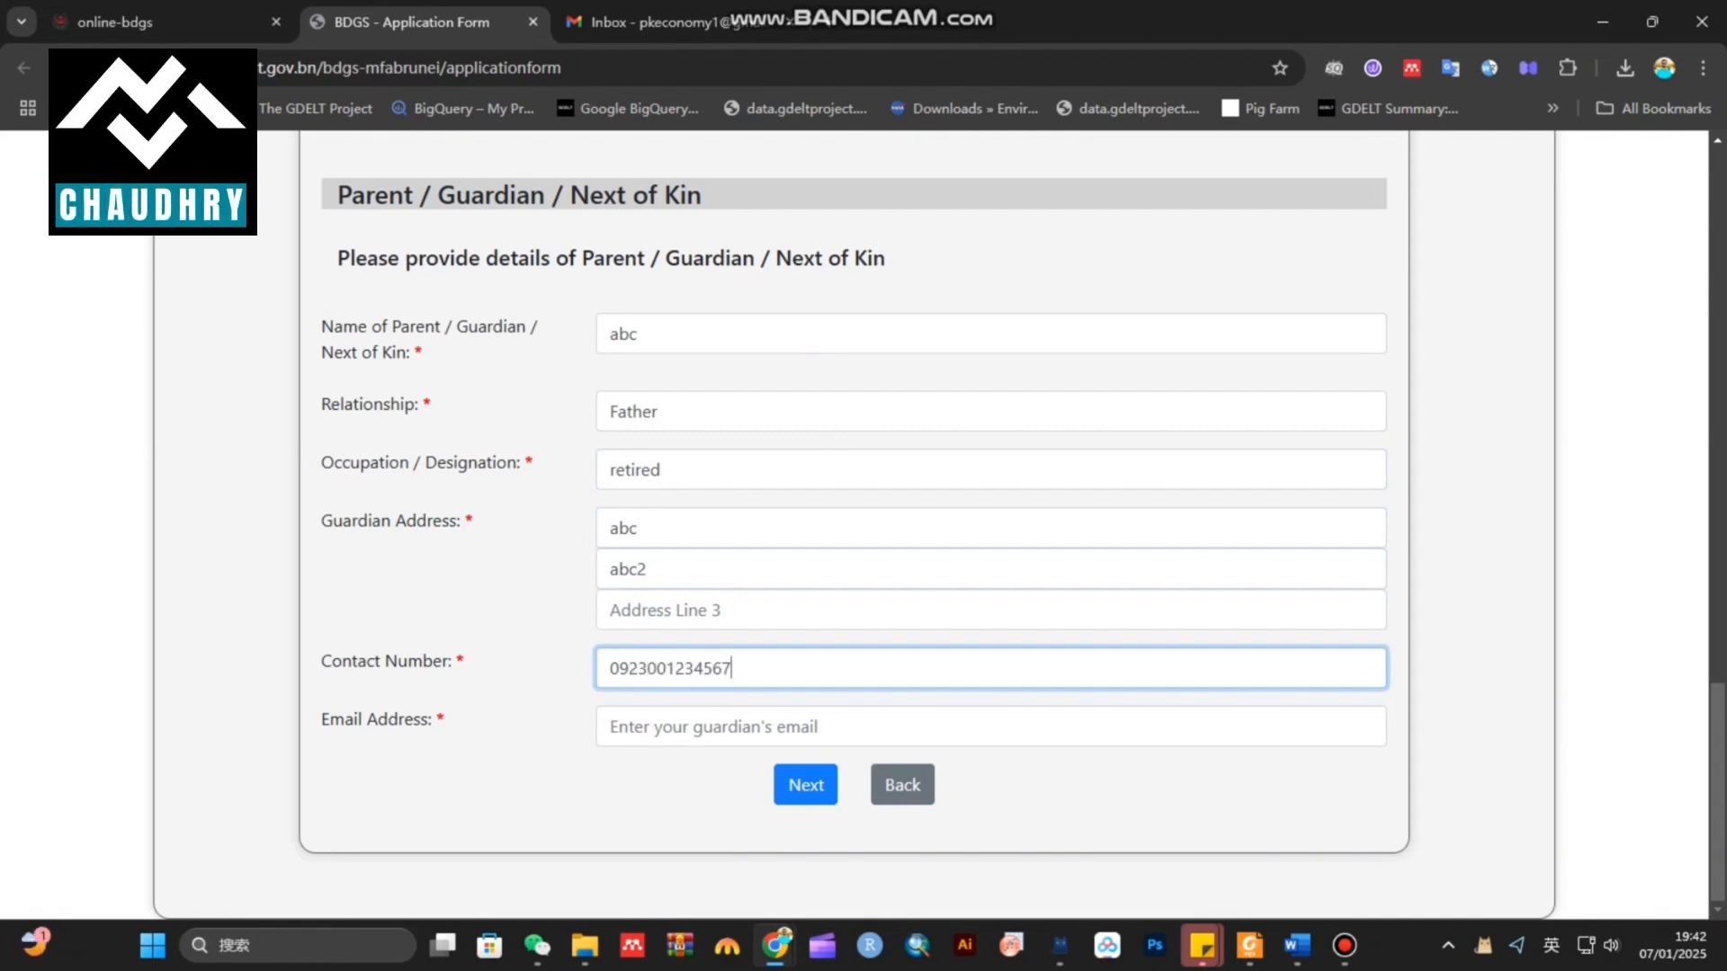
pyautogui.press('Tab')
pyautogui.hotkey('ctrl', 'v')
pyautogui.click(805, 784)
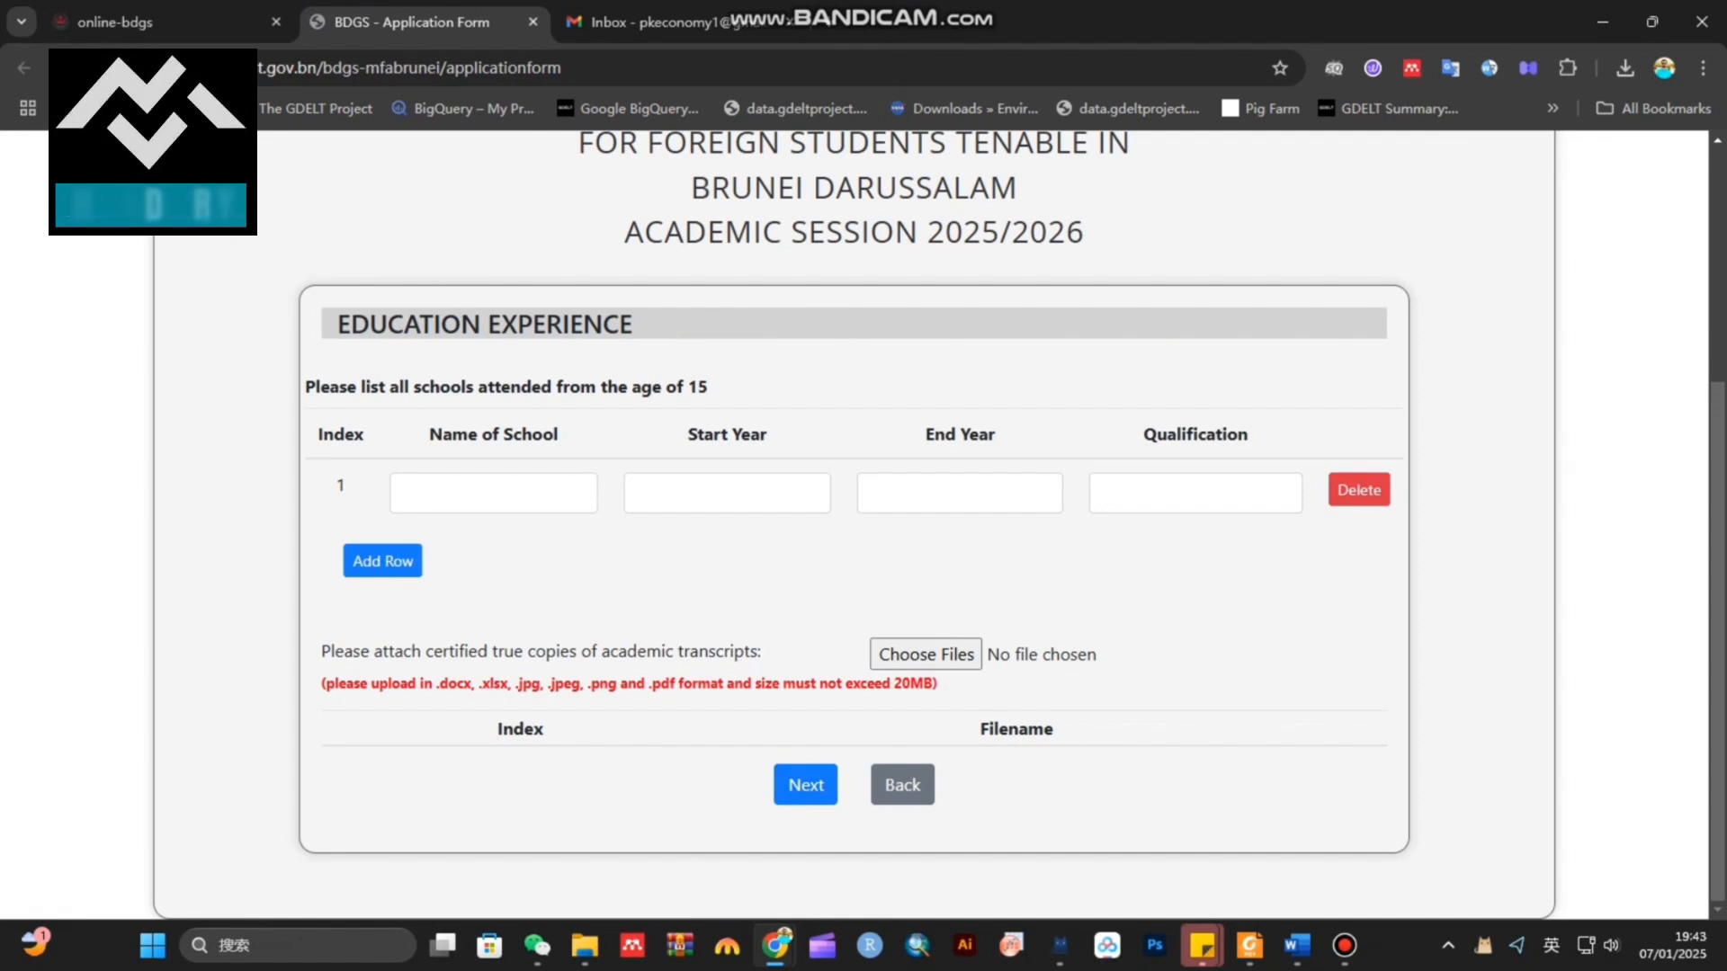
# Enter the first school's name and start year 2017
pyautogui.click(493, 493)
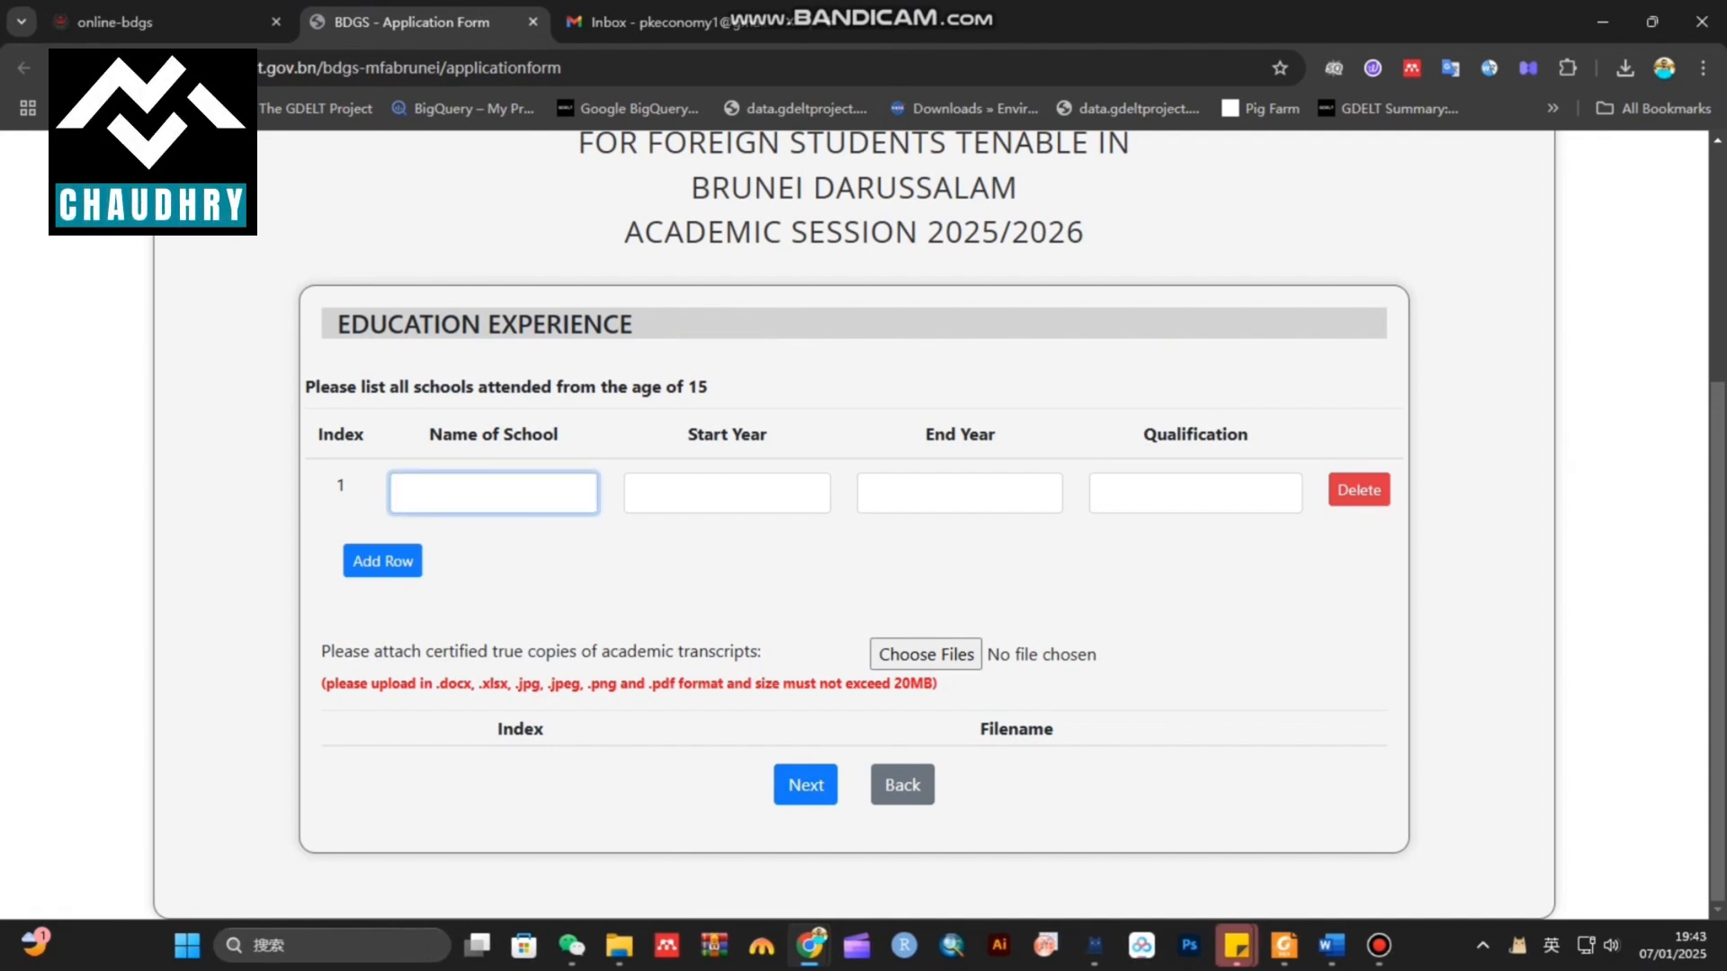
pyautogui.moveTo(305, 386); pyautogui.dragTo(707, 387)
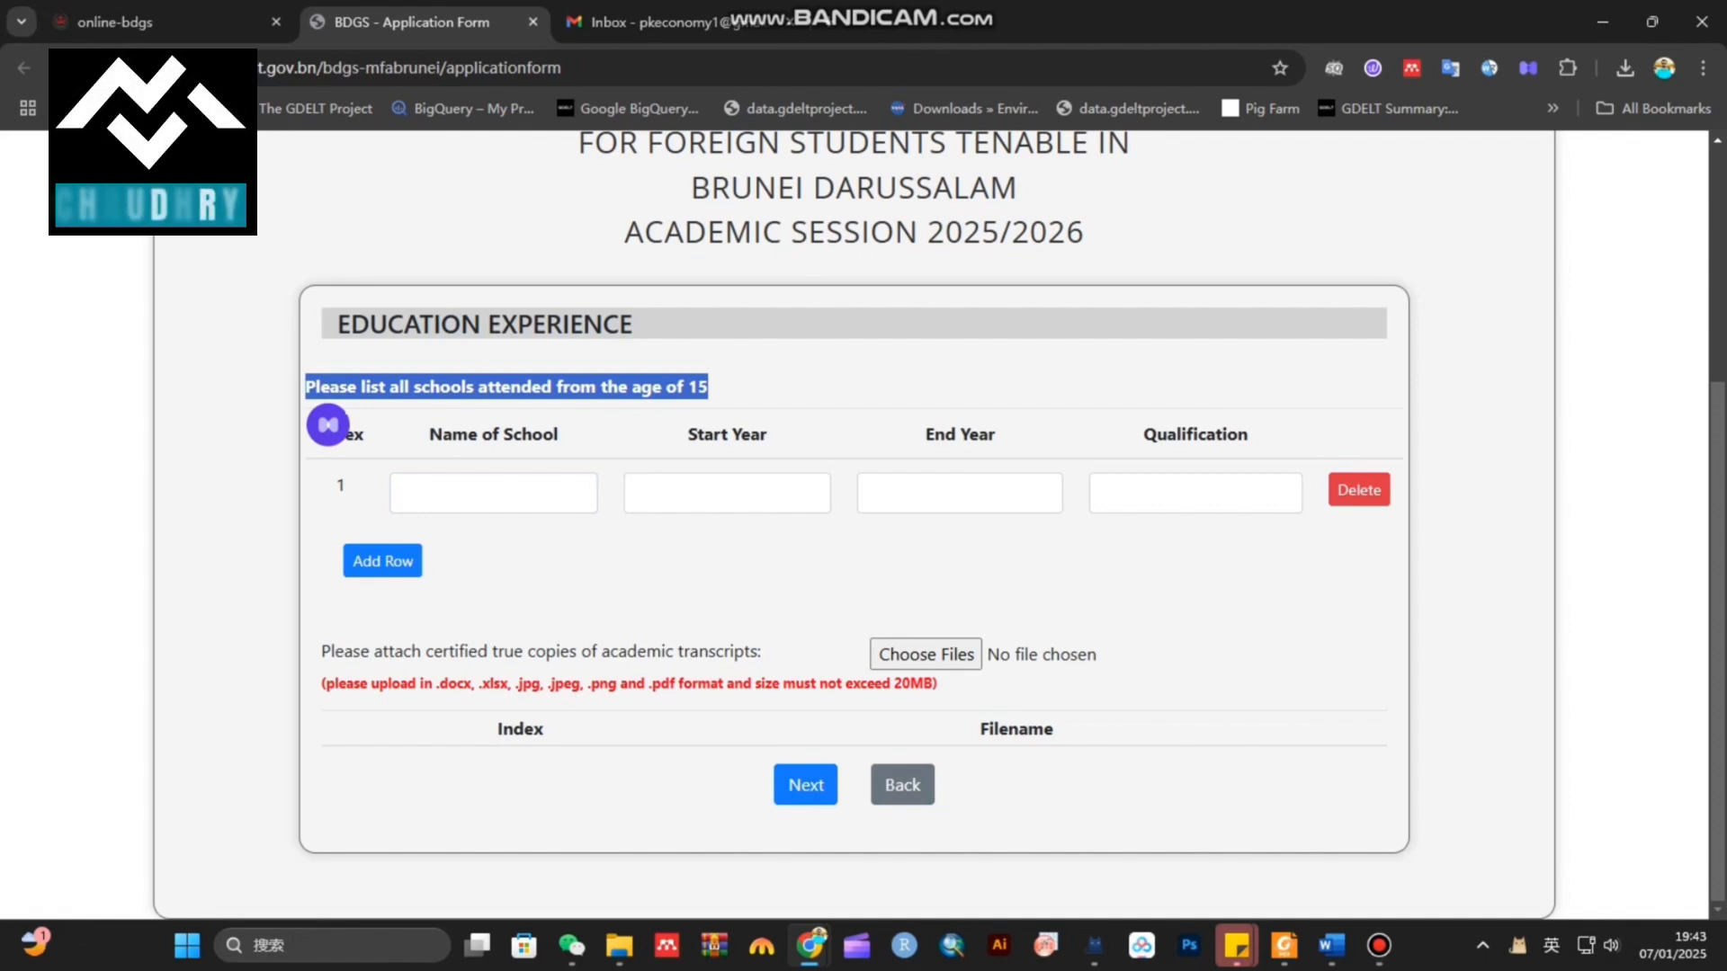
pyautogui.click(493, 494)
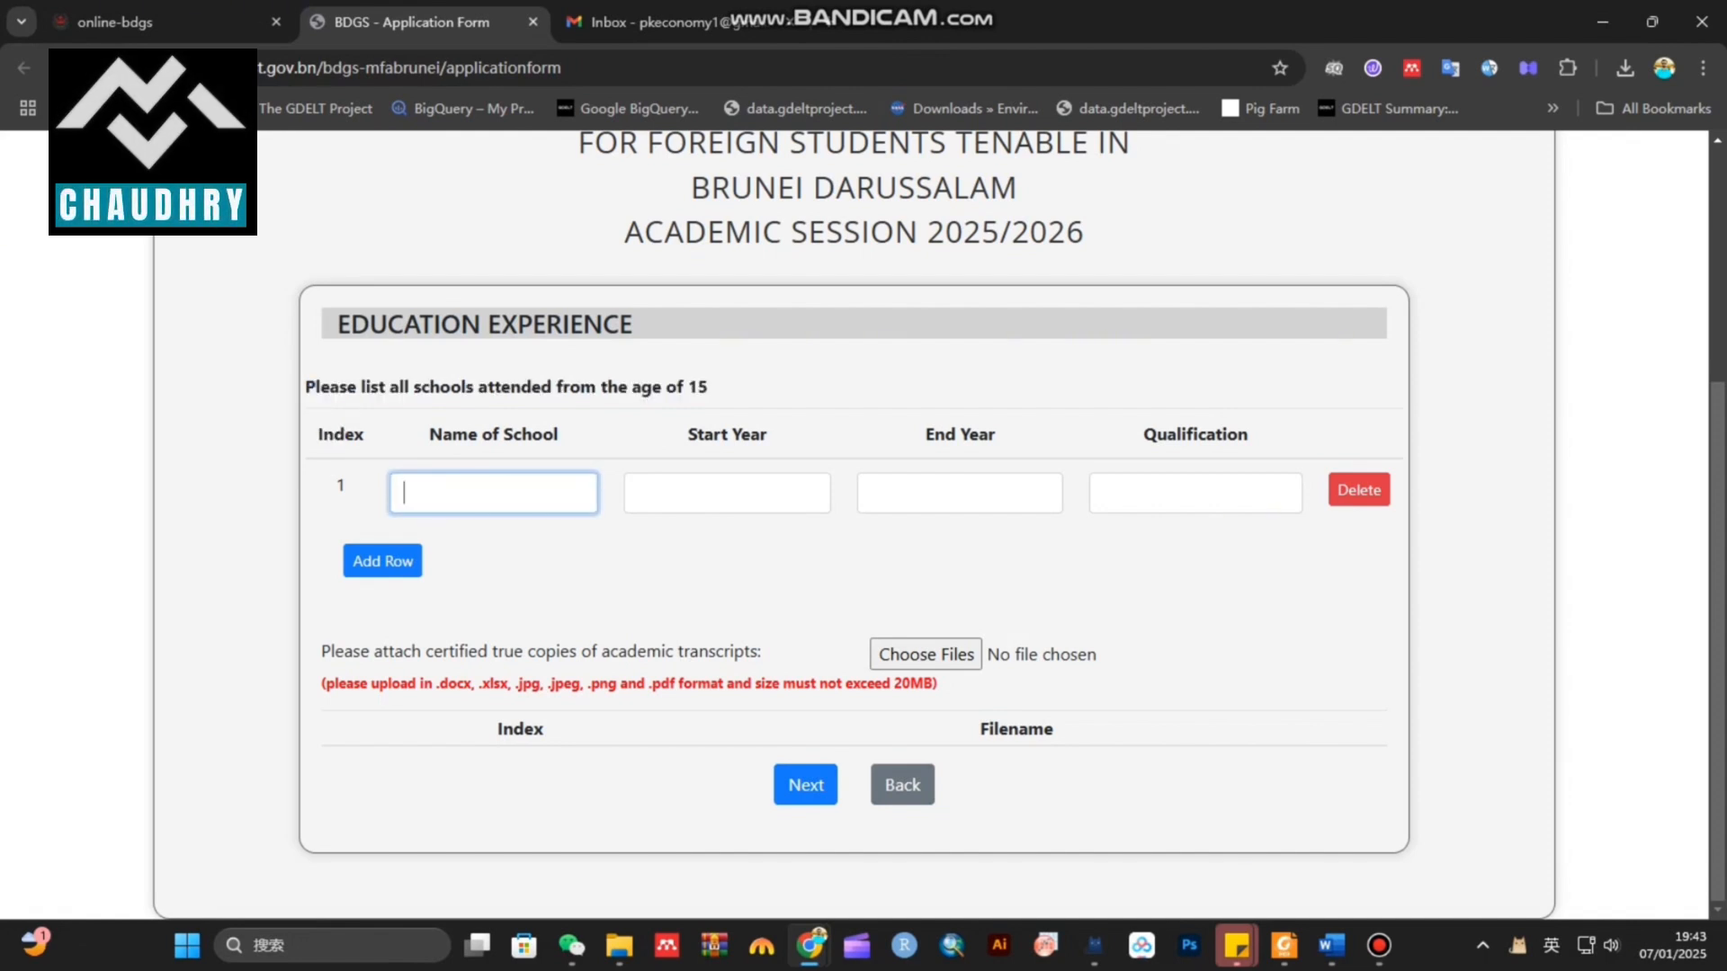
pyautogui.write('abc')
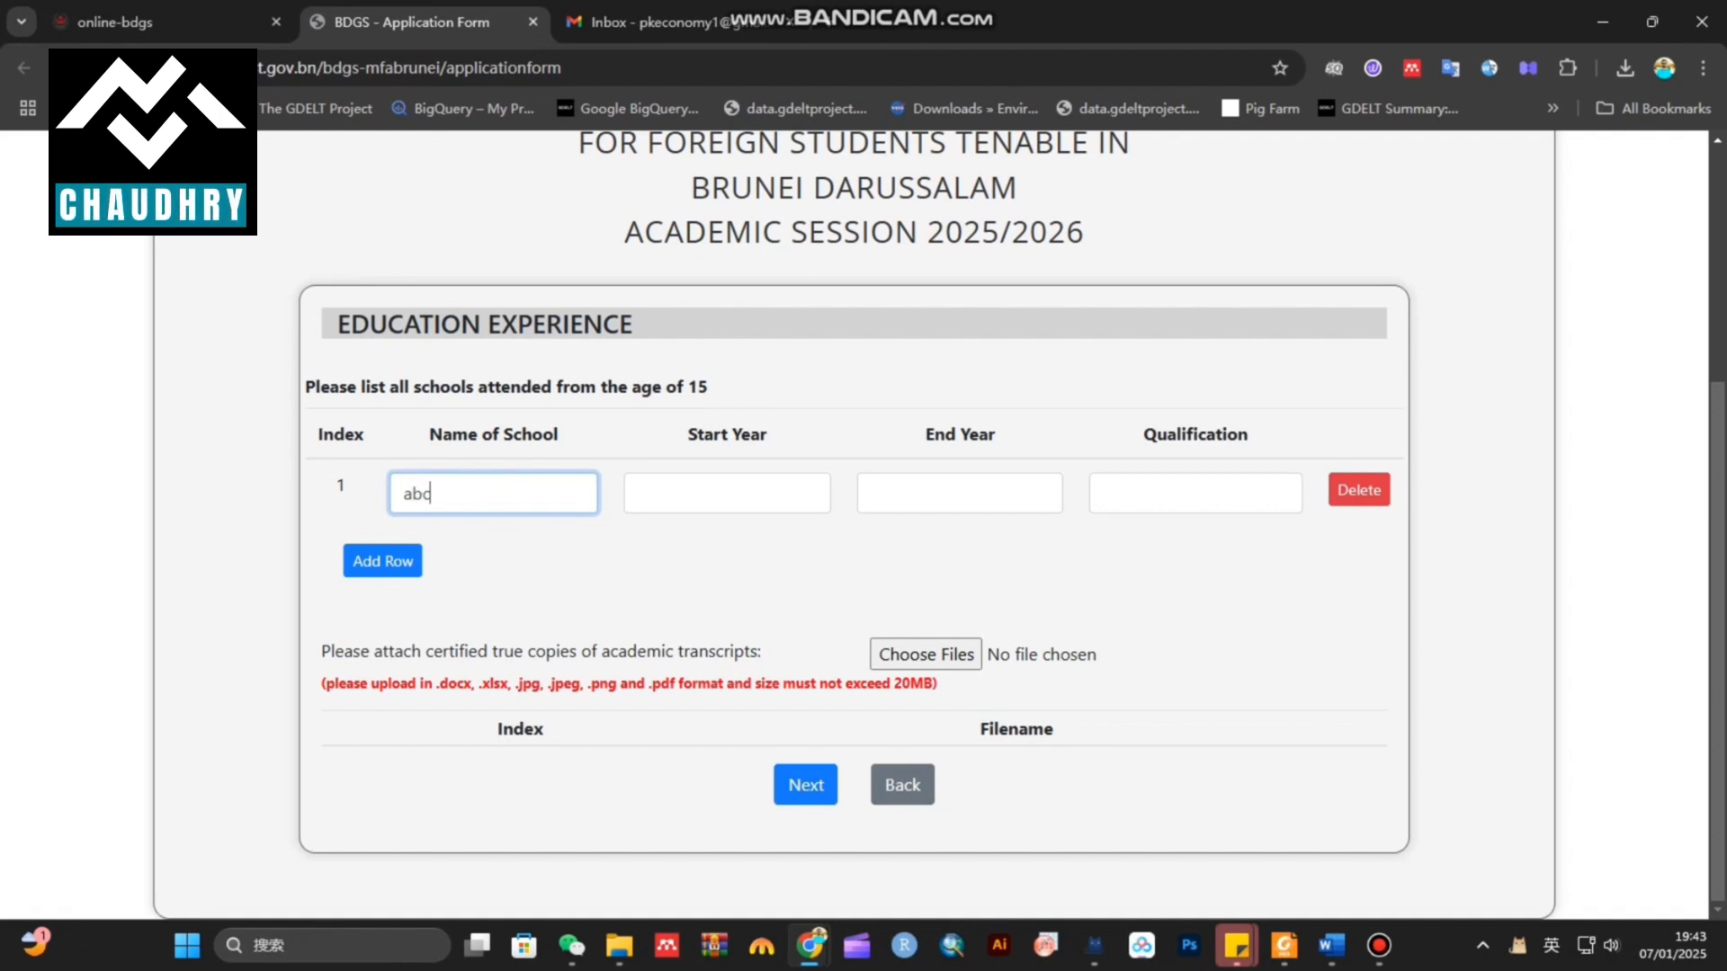
pyautogui.click(639, 494)
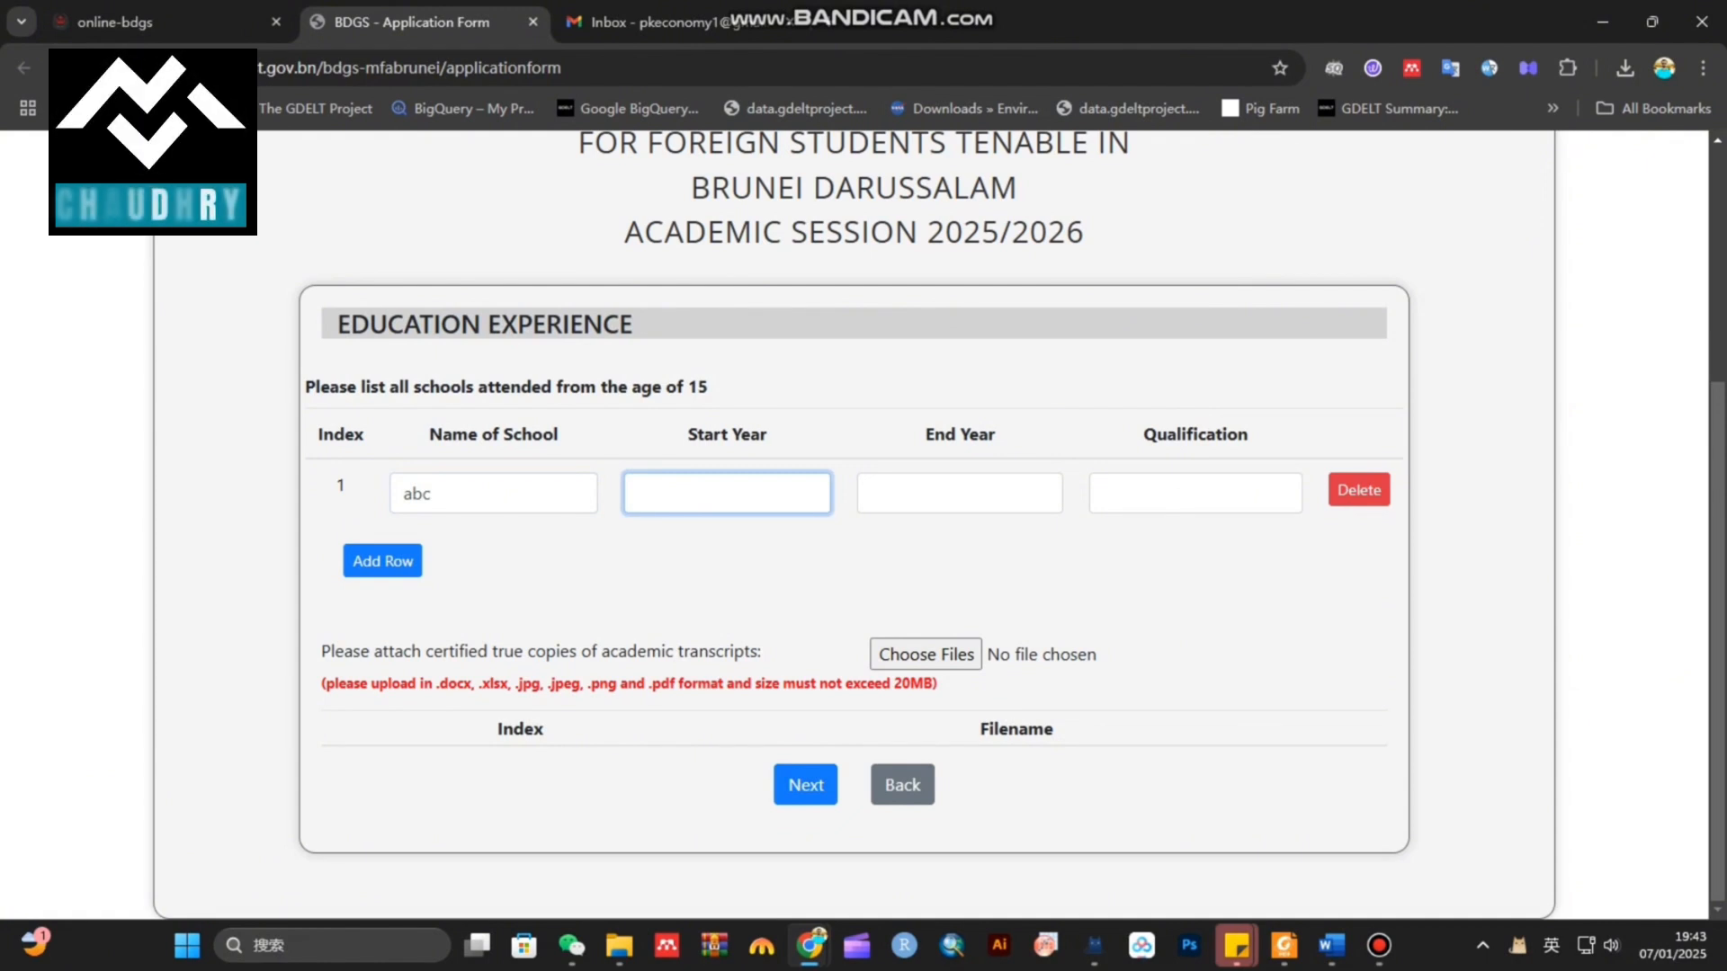
pyautogui.write('2017')
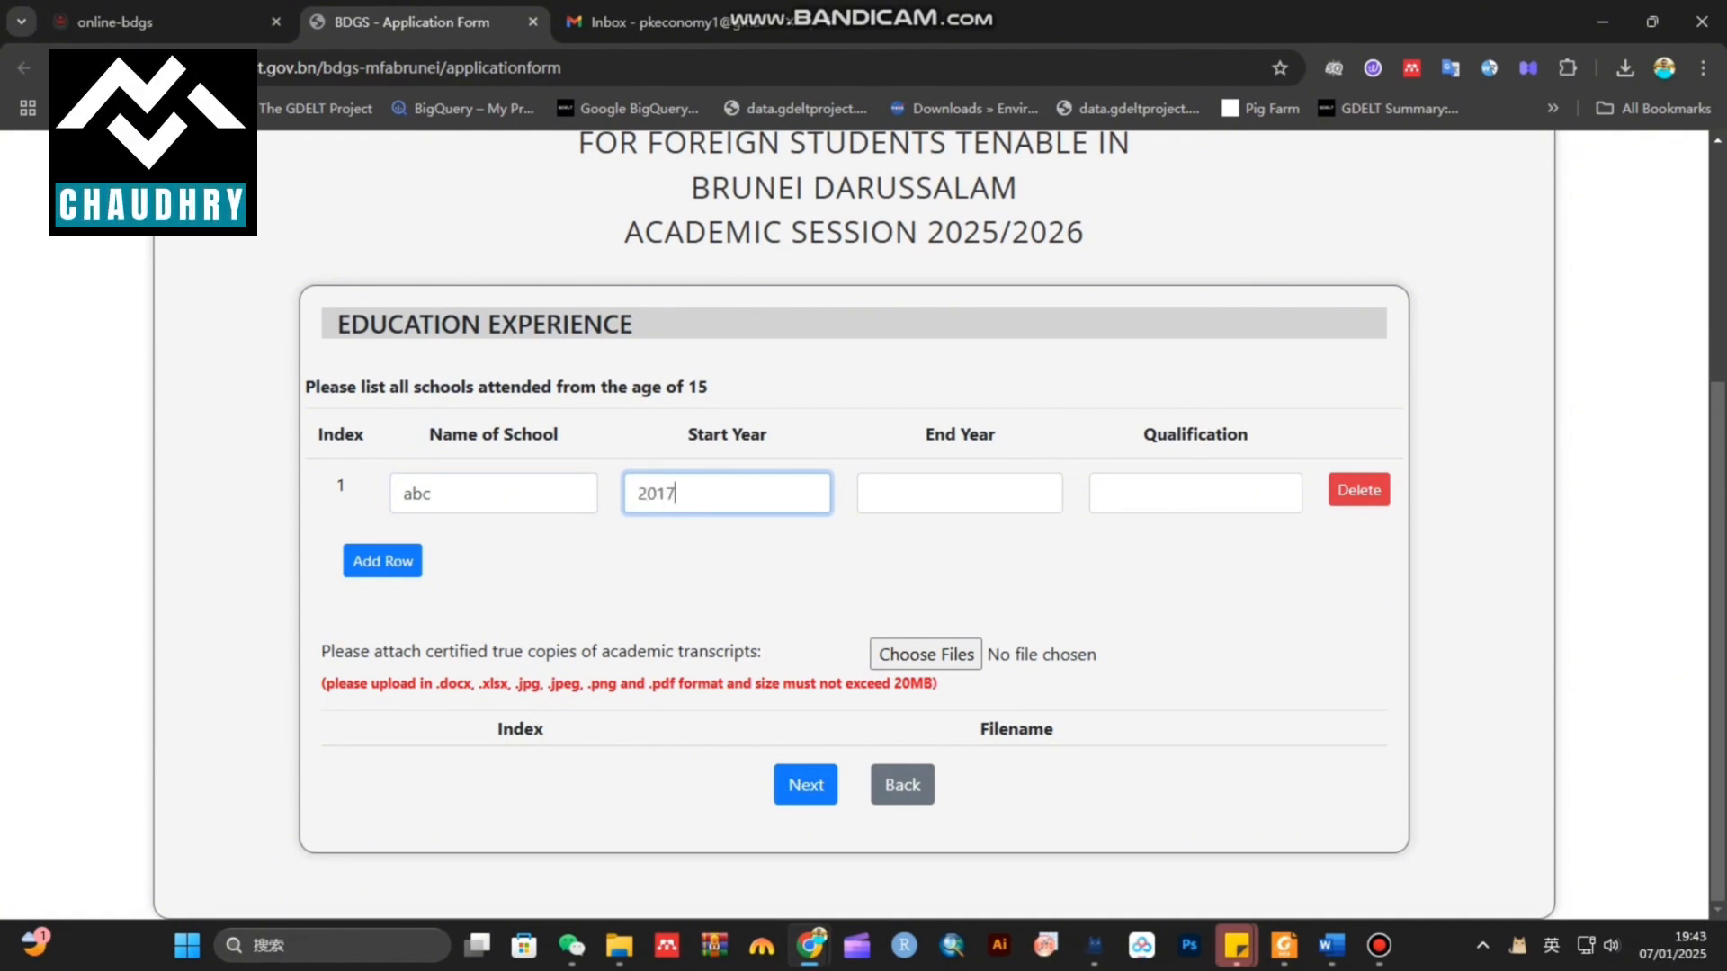
# Complete row 1 with end year 2019 and qualification '10th grade', then add a blank row
pyautogui.click(871, 493)
pyautogui.write('2019')
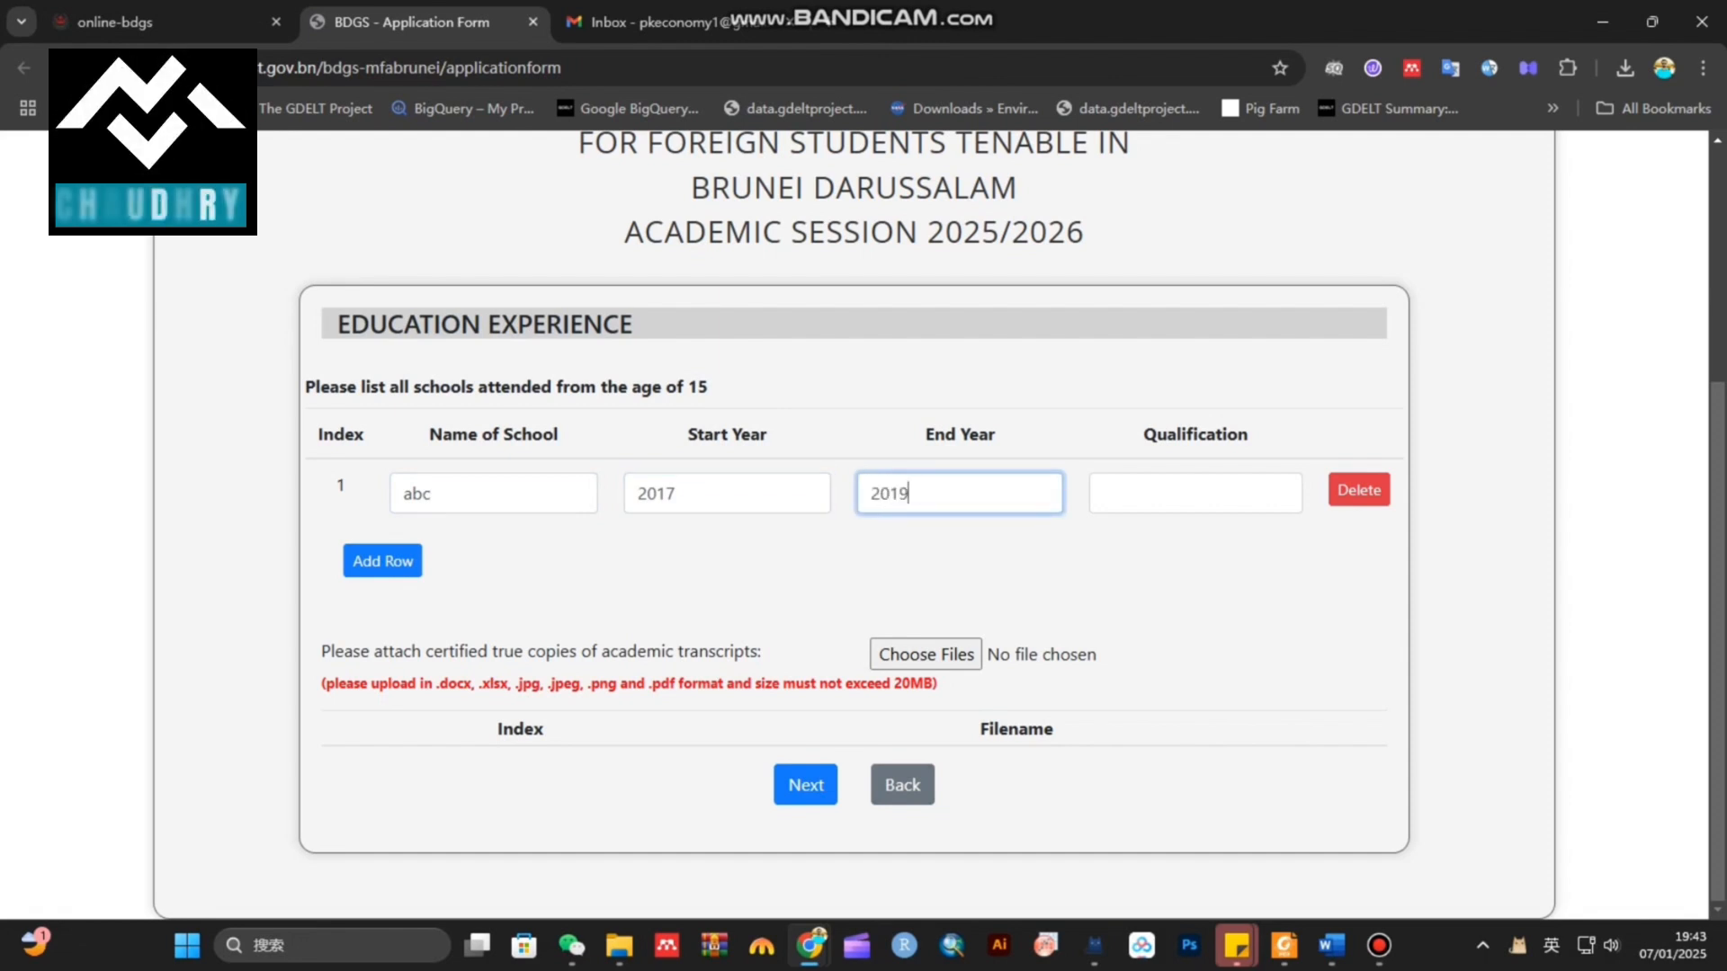
pyautogui.click(1103, 493)
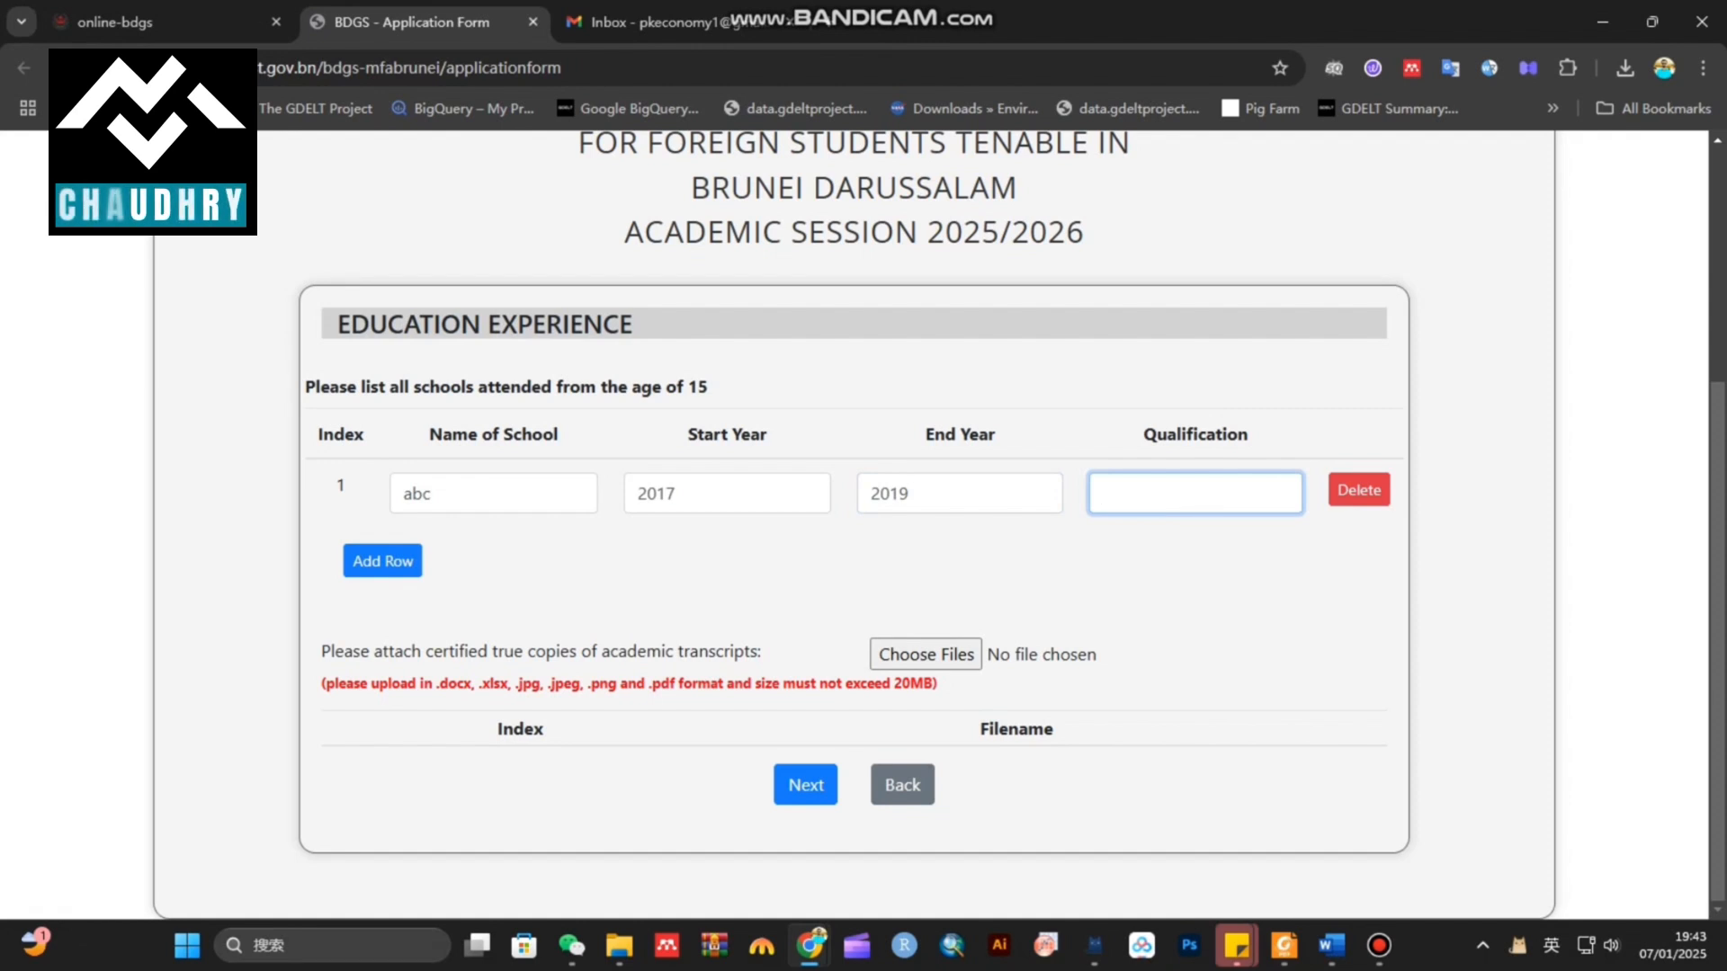
pyautogui.write('10th')
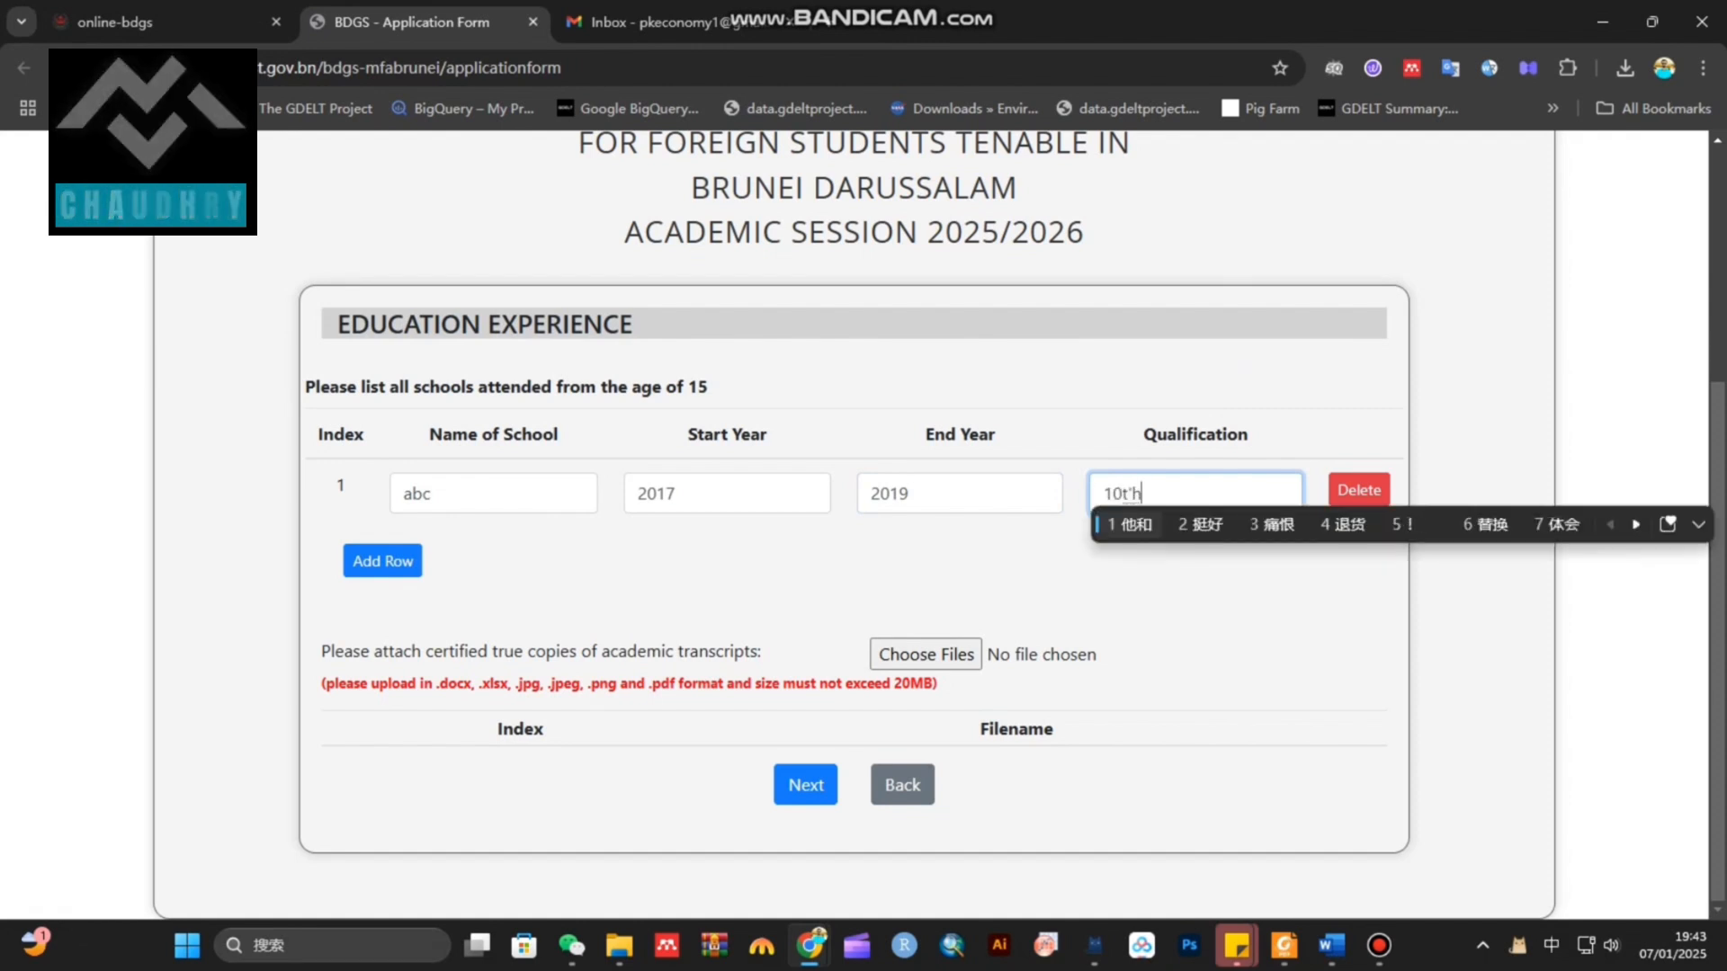
pyautogui.press('shift')
pyautogui.write('th grade')
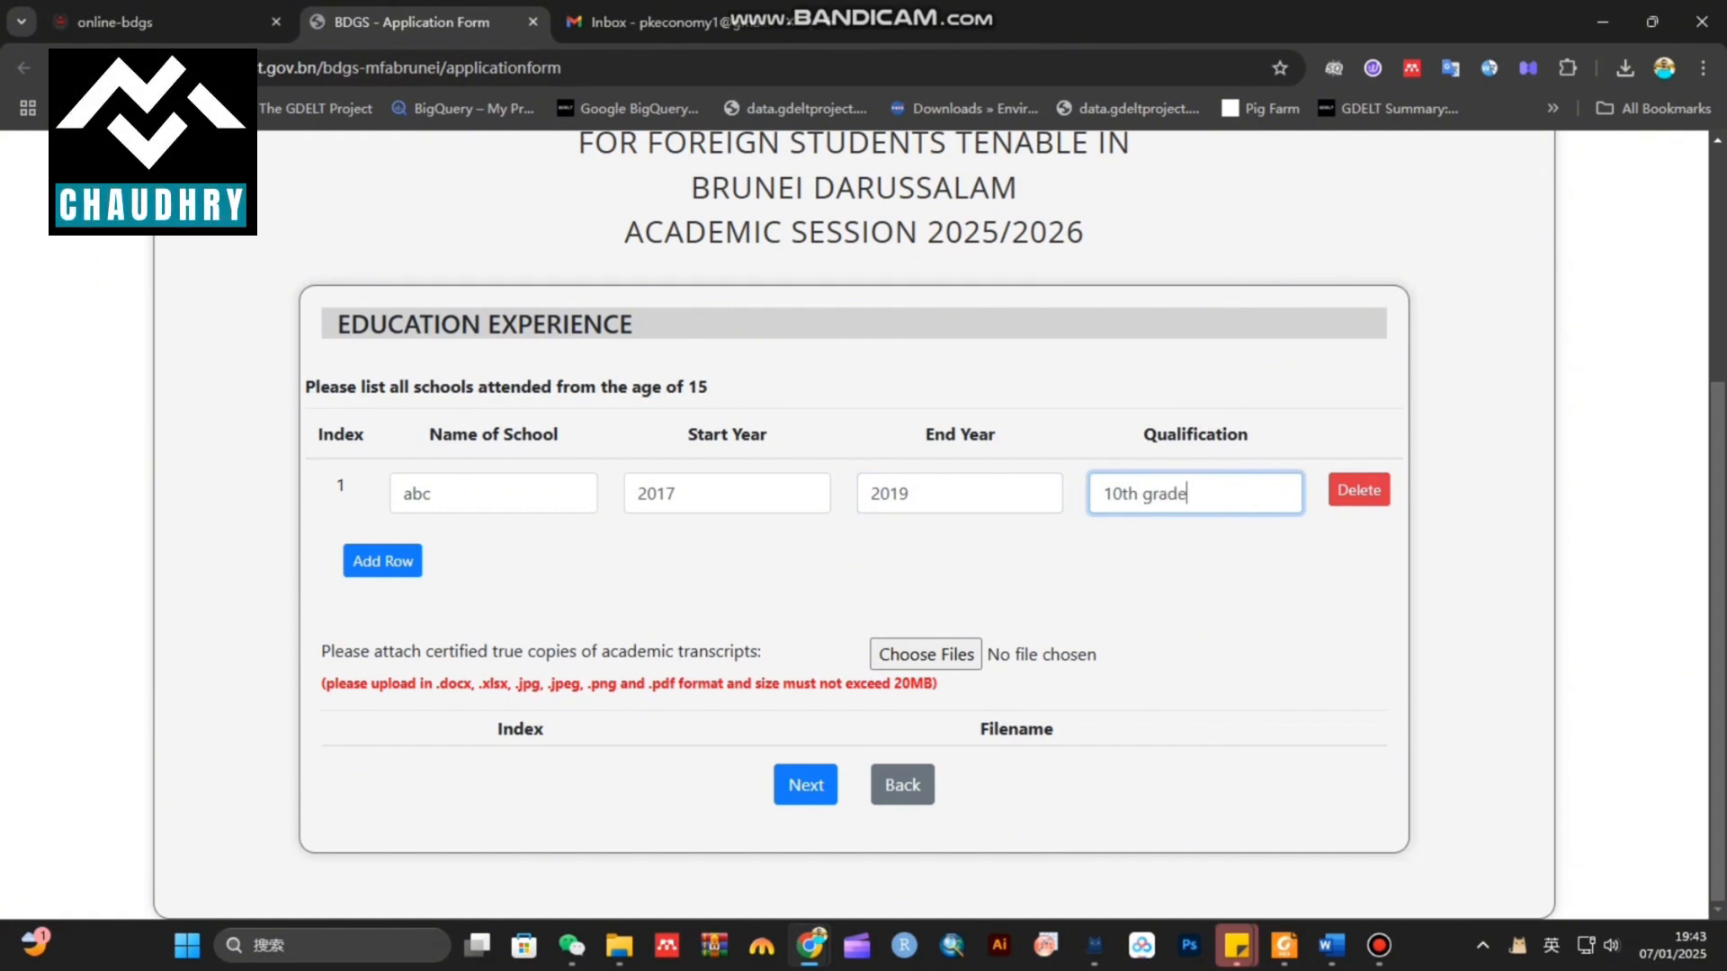
pyautogui.click(383, 560)
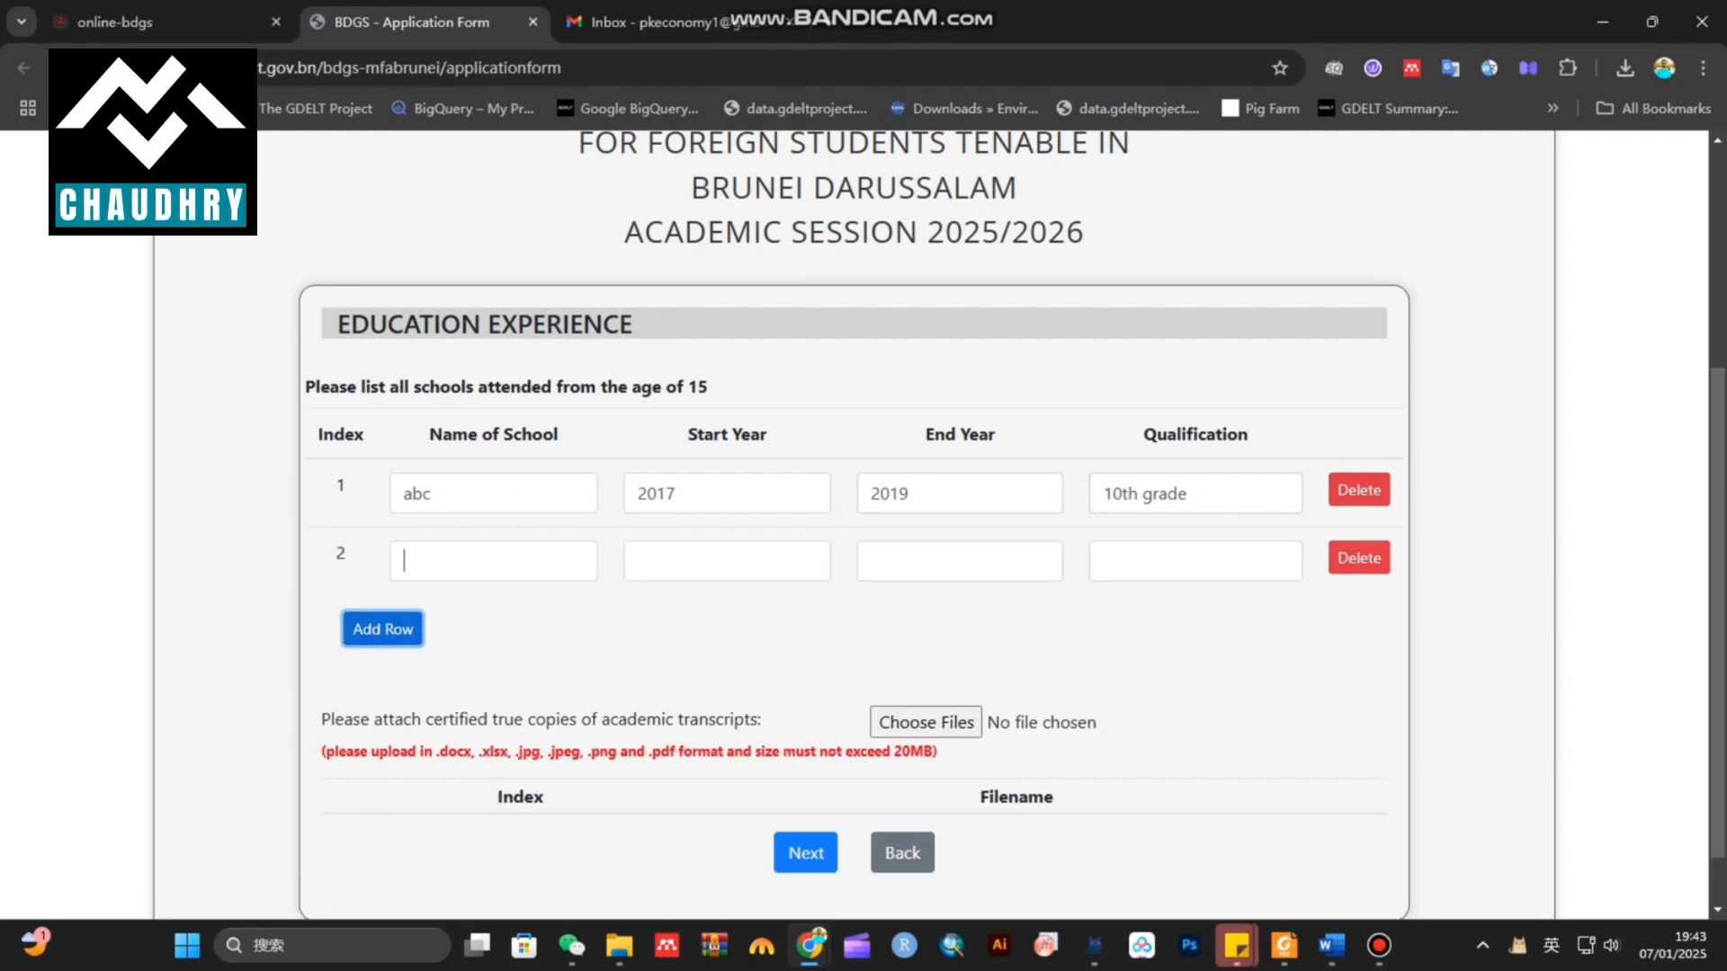
# Enter the second school as abc, attended from 2019 to 2021
pyautogui.click(403, 560)
pyautogui.write('abc')
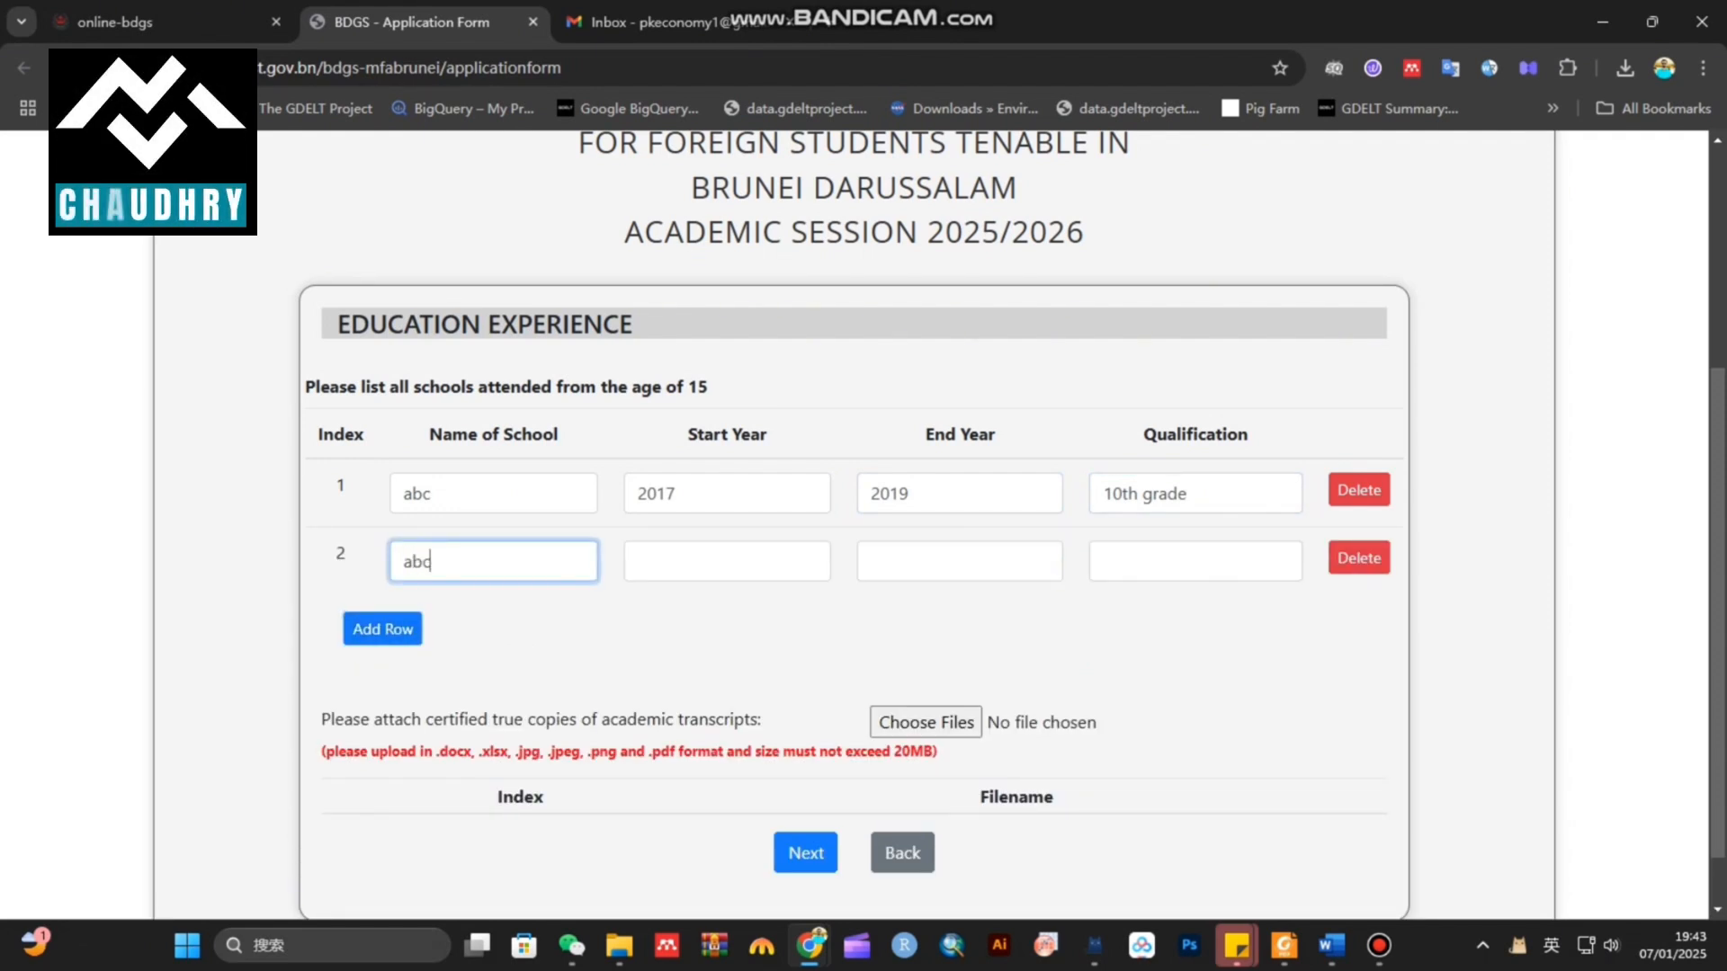
pyautogui.click(637, 562)
pyautogui.write('2019')
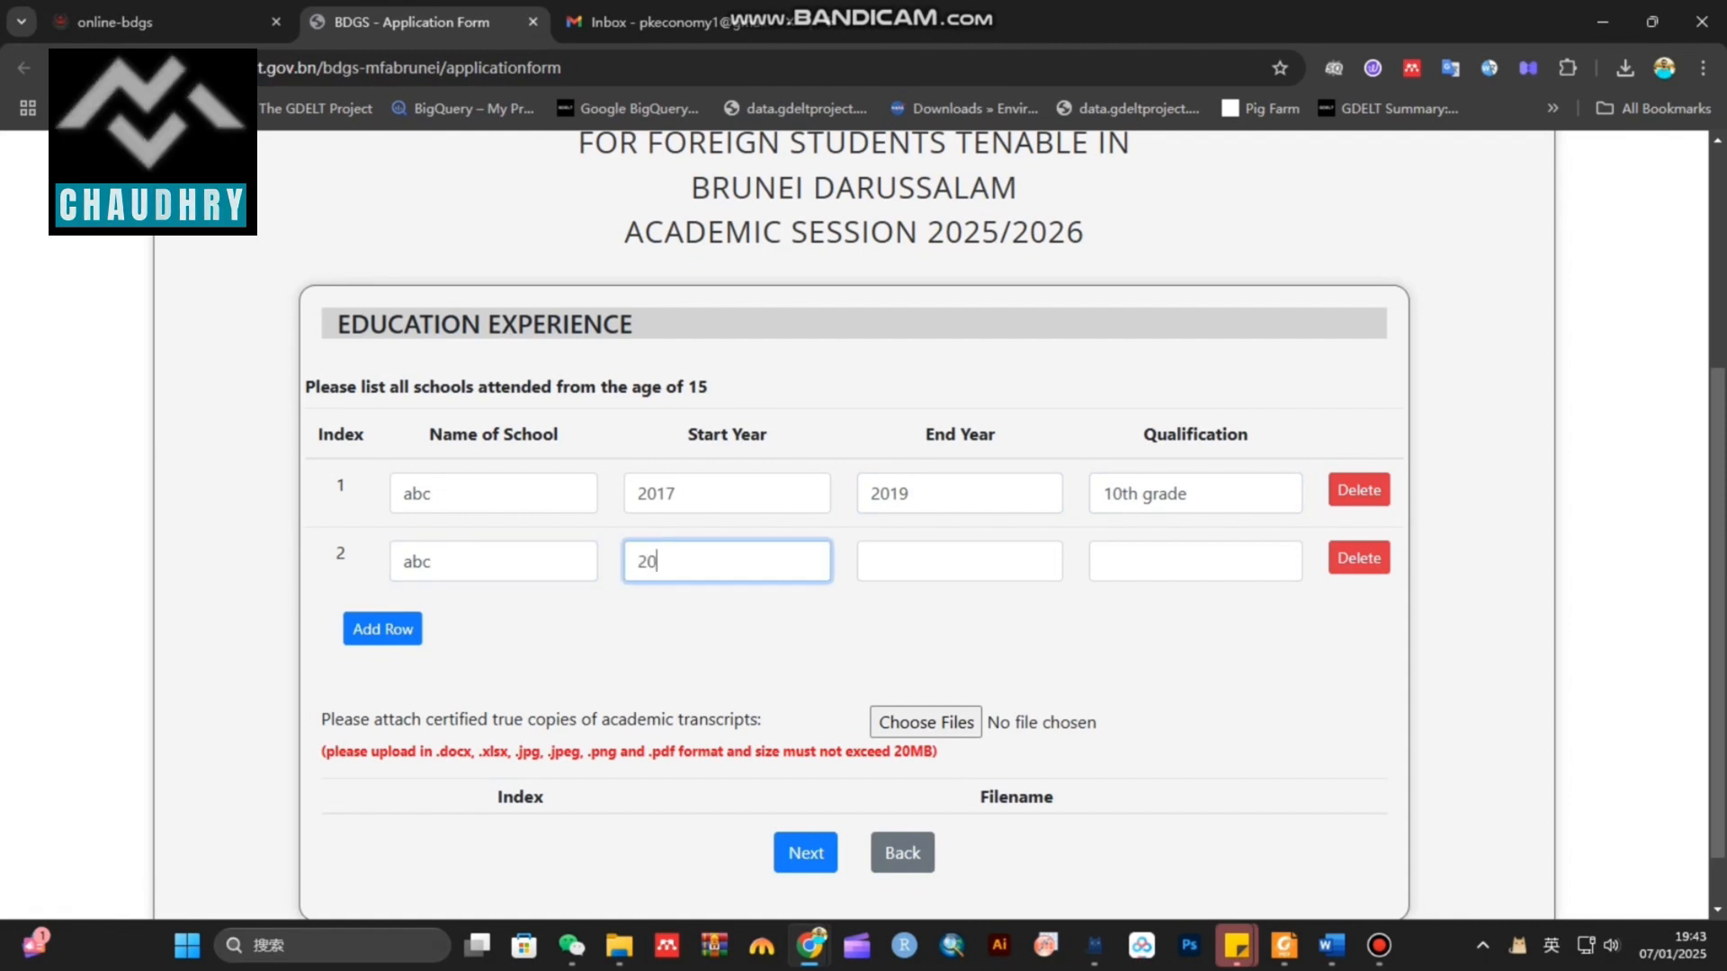
pyautogui.click(875, 561)
pyautogui.write('2021')
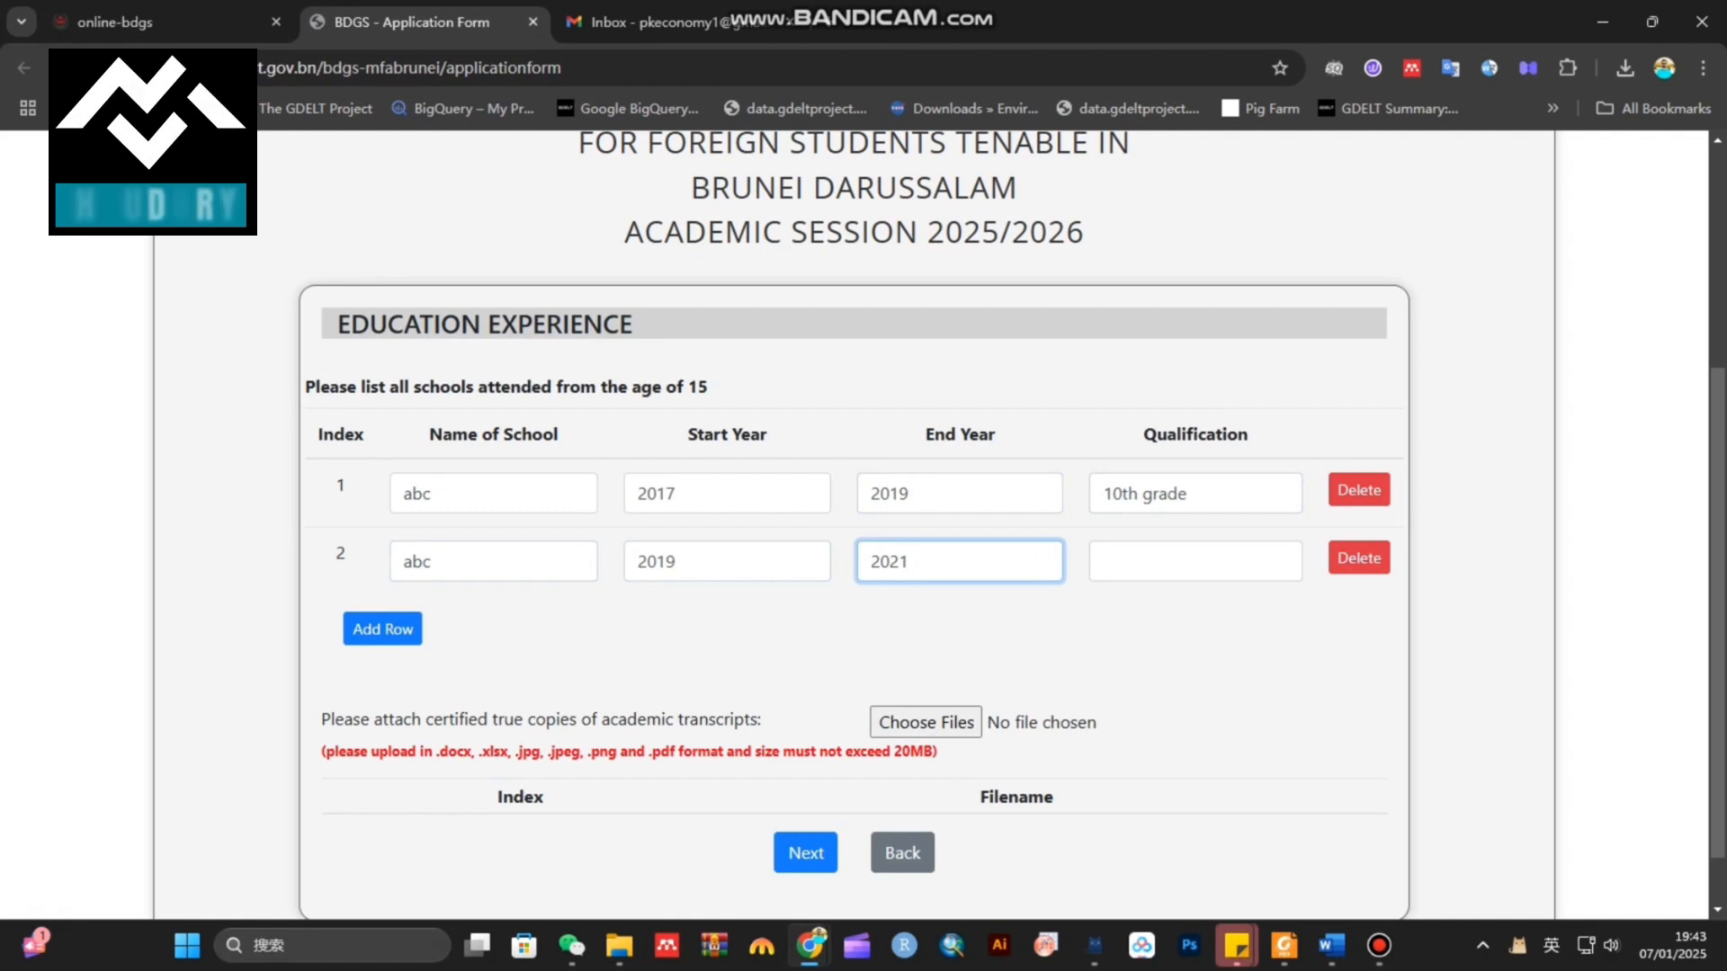
# Change row 1's qualification to matric, give row 2 intermediate, and add a third row
pyautogui.tripleClick(1145, 494)
pyautogui.write('matric')
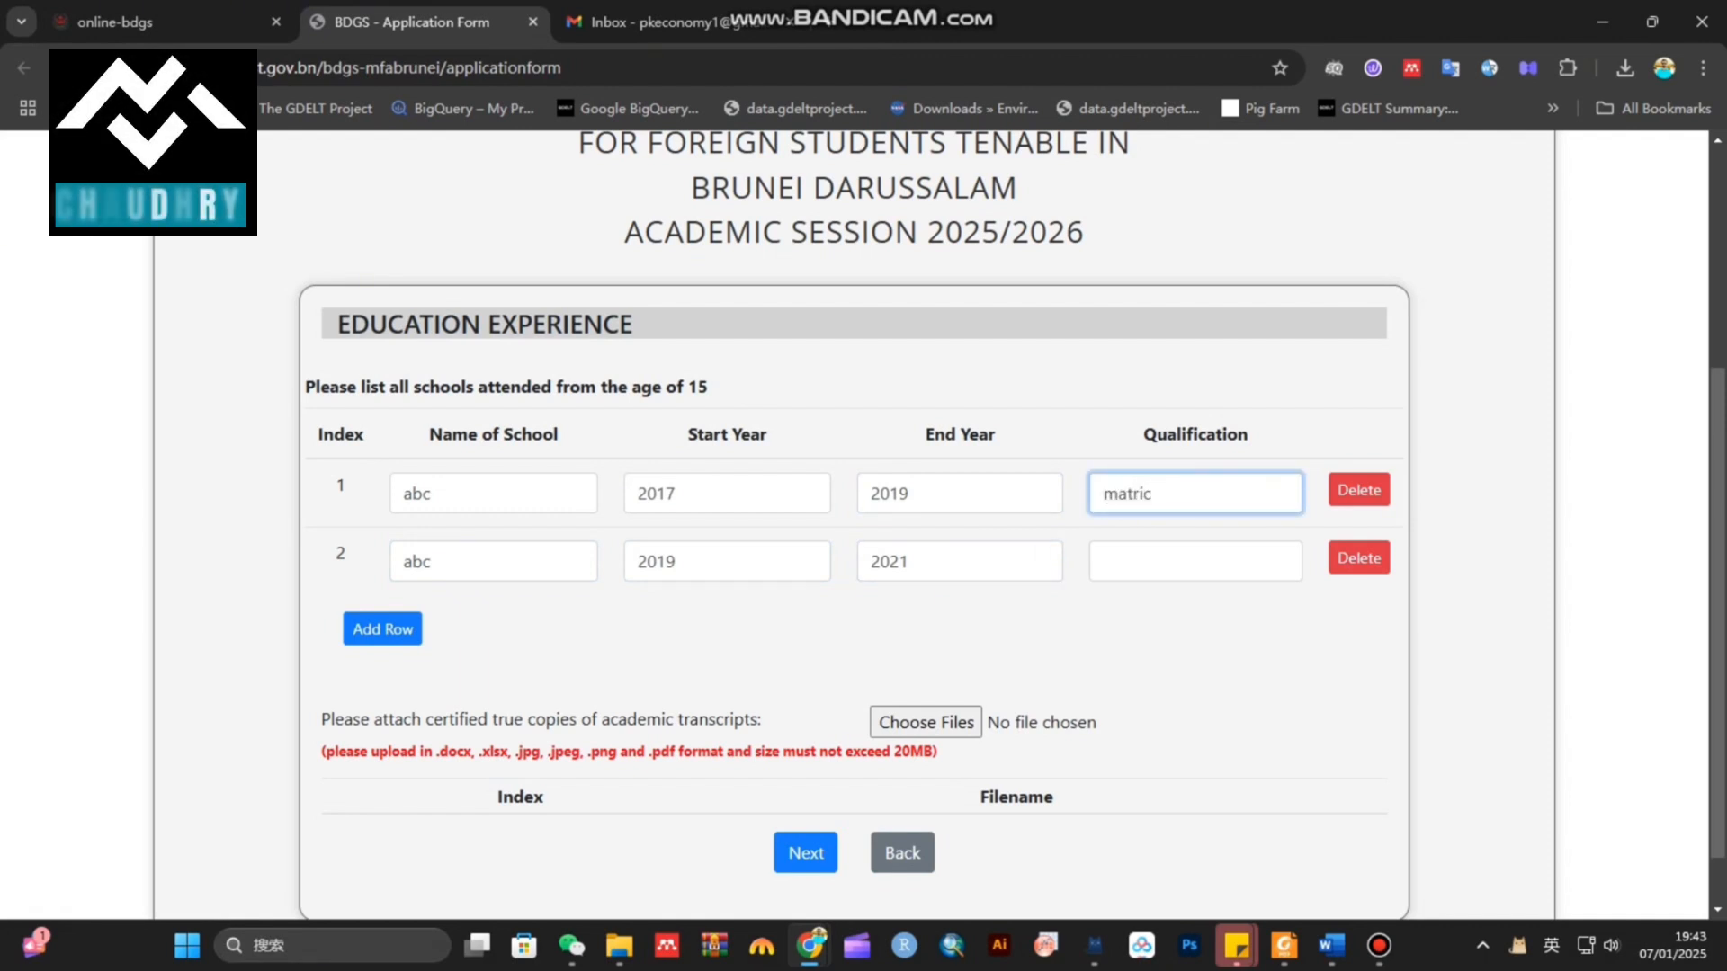
pyautogui.click(1151, 562)
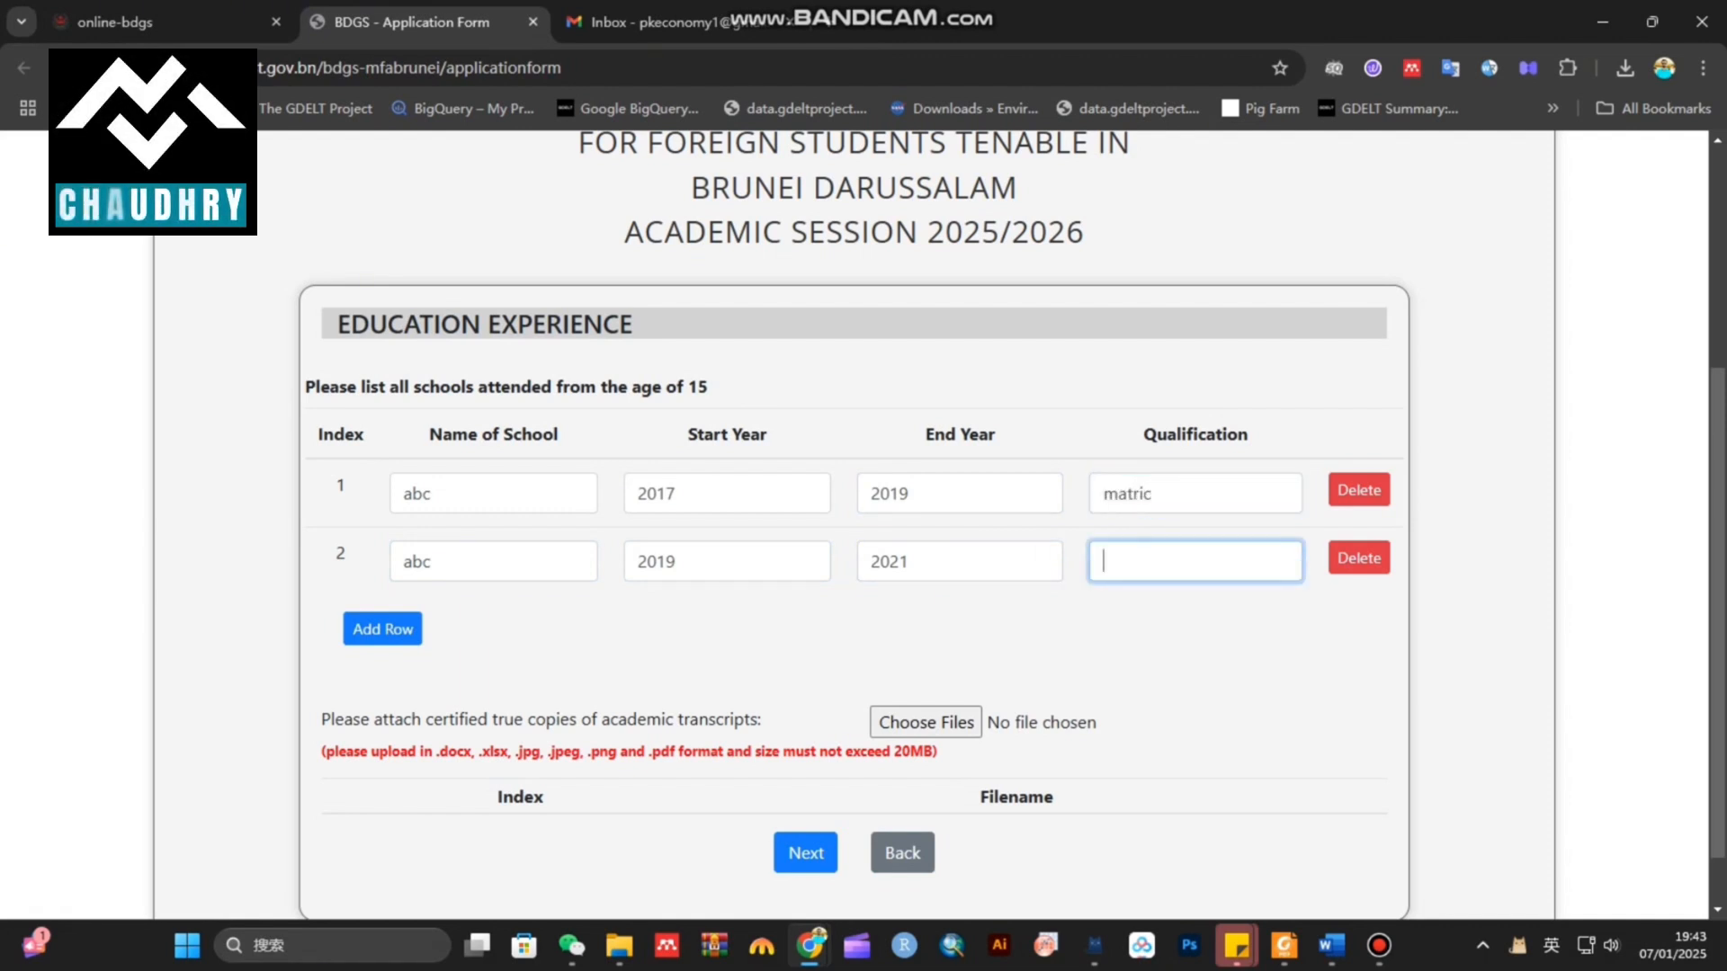
pyautogui.write('in')
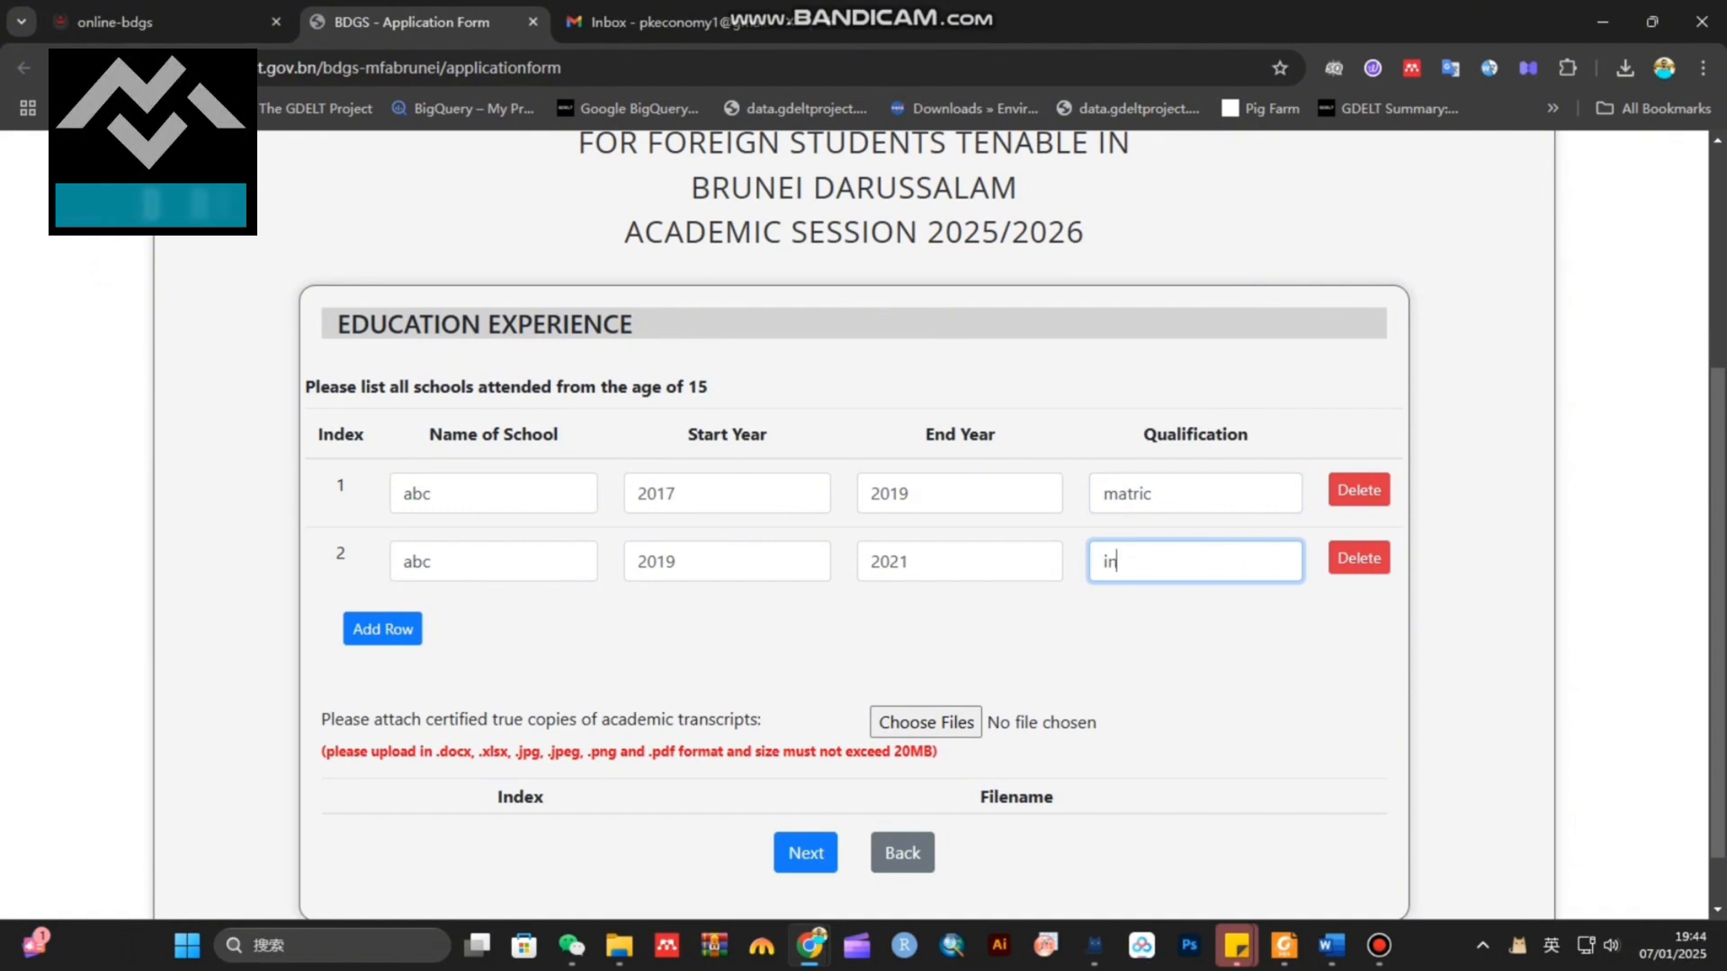
pyautogui.write('termediate')
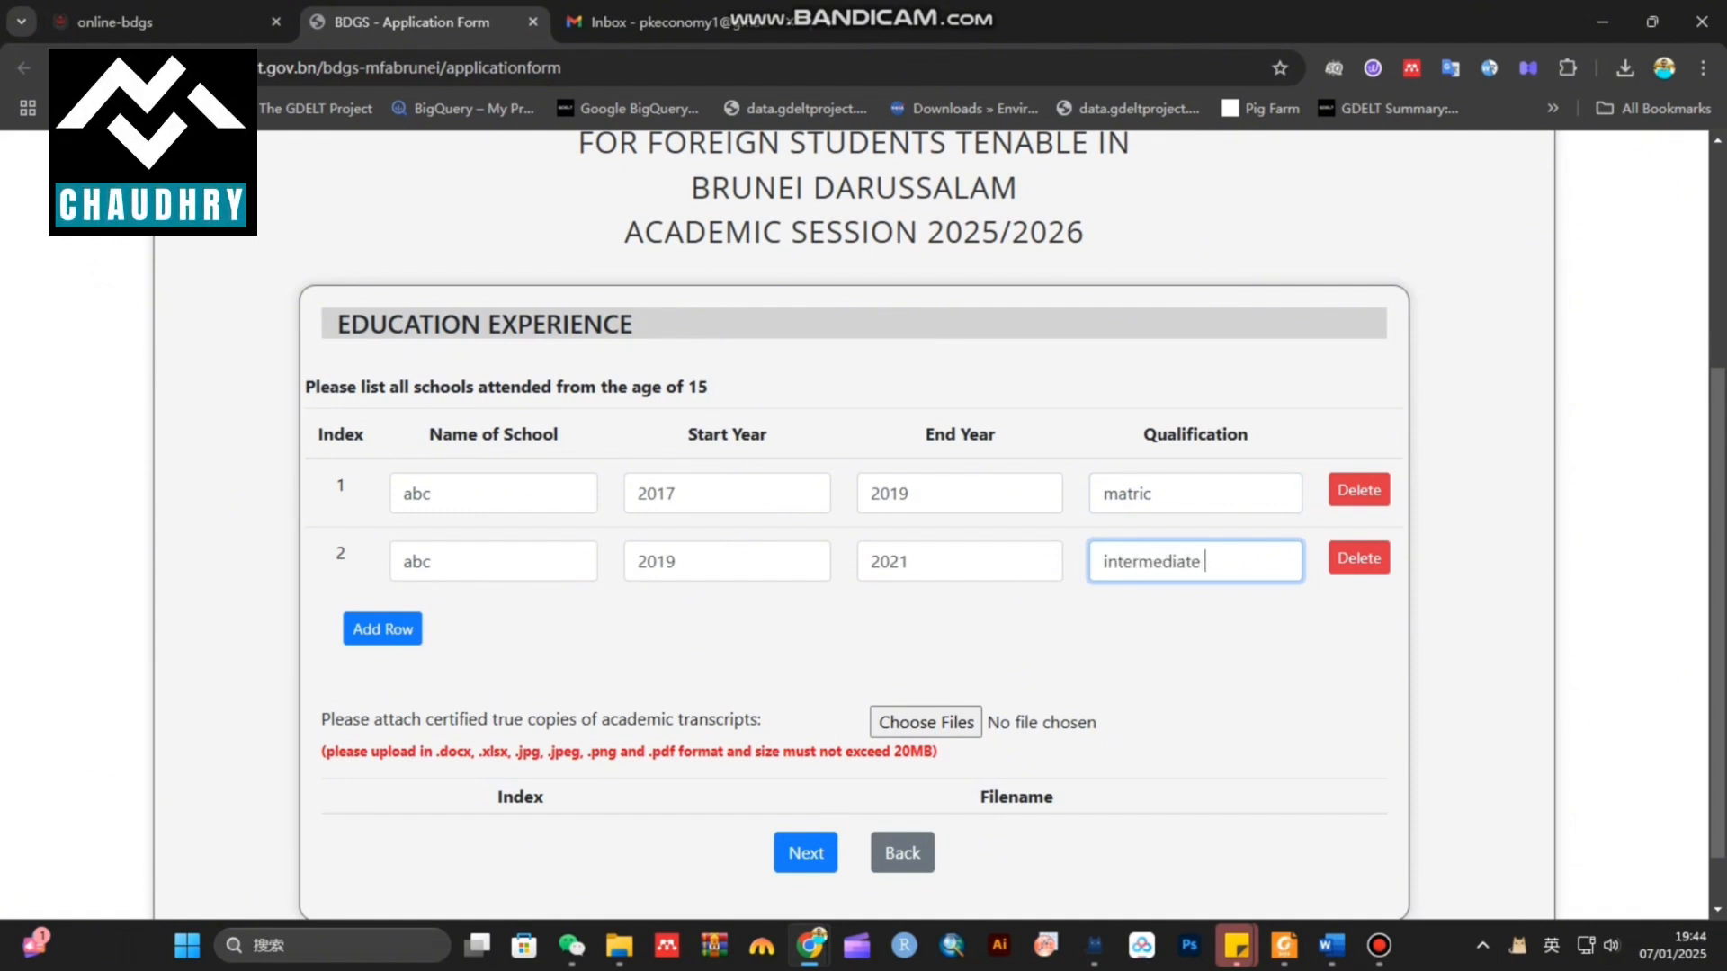
pyautogui.click(383, 629)
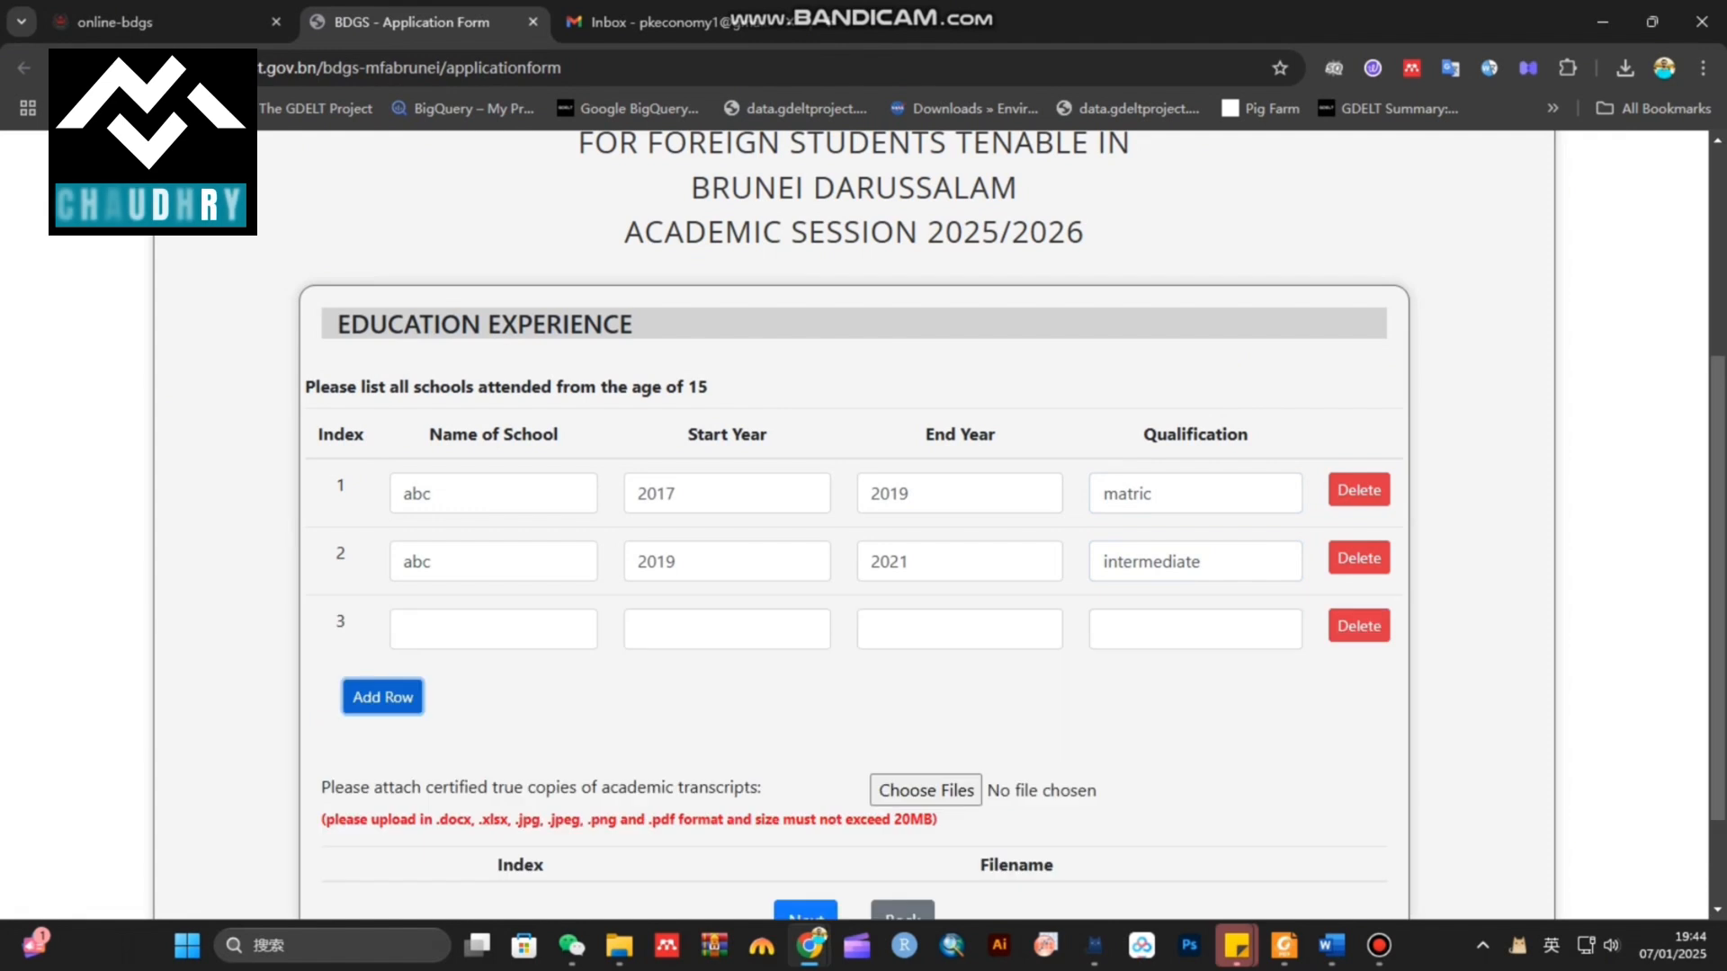
# Fill row 3 with abc university, 2021 to 2025, qualification BS Economics
pyautogui.click(404, 628)
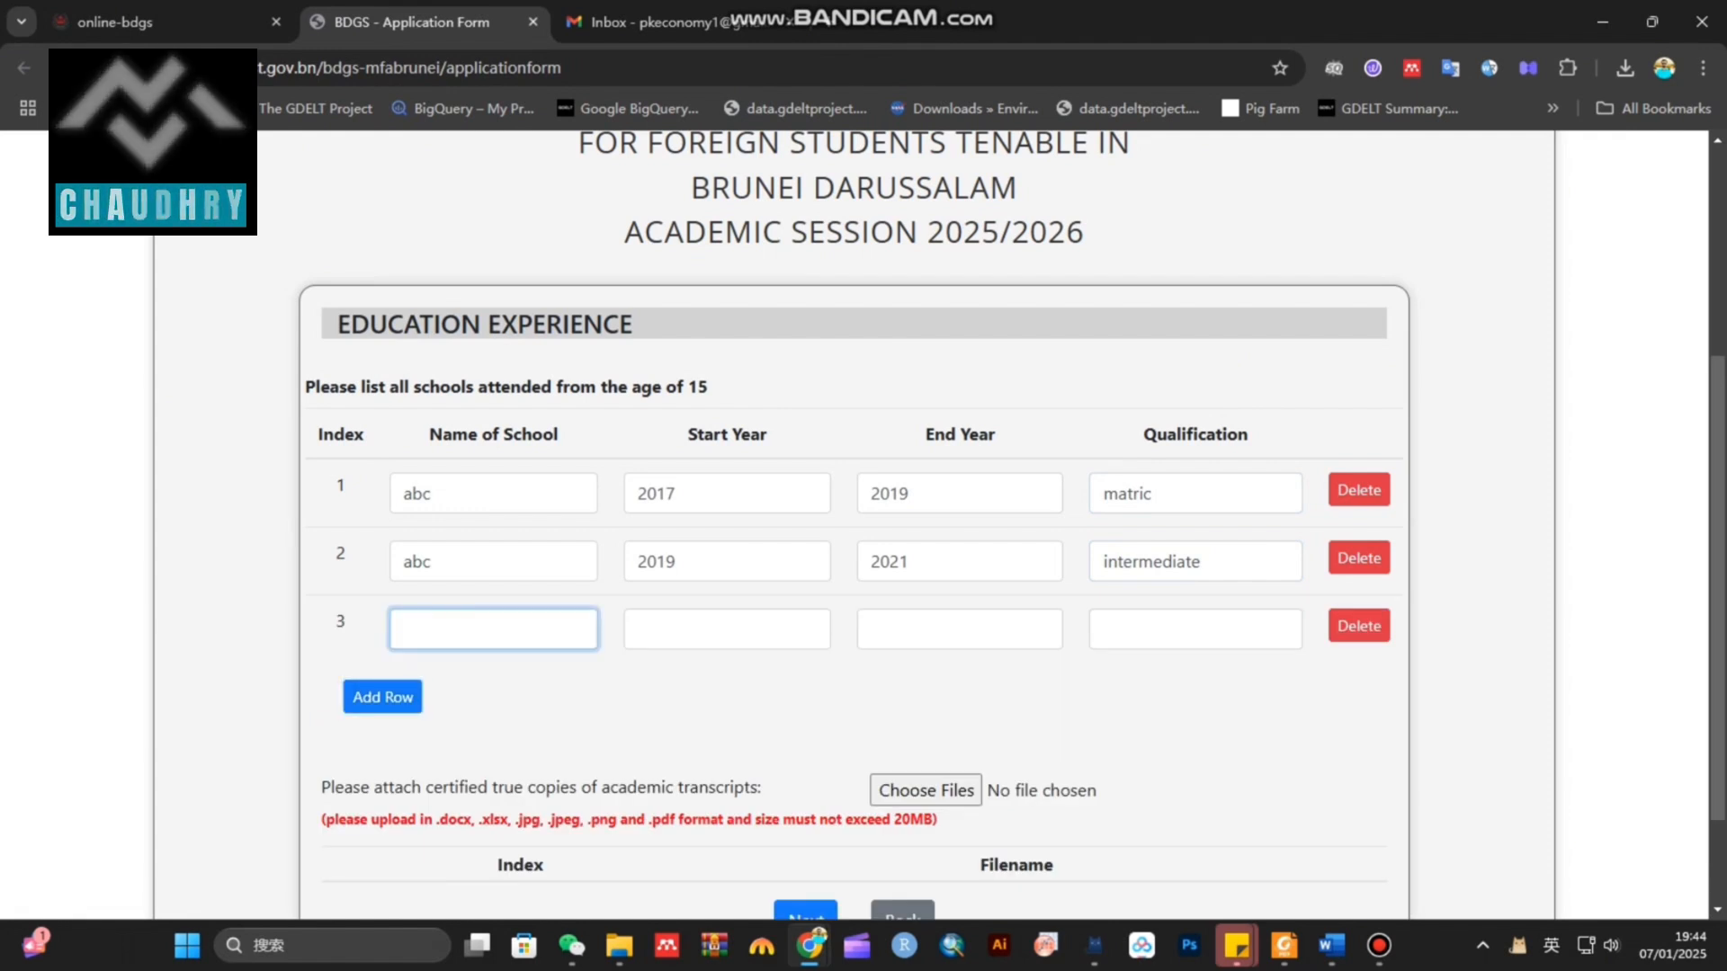
pyautogui.write('B')
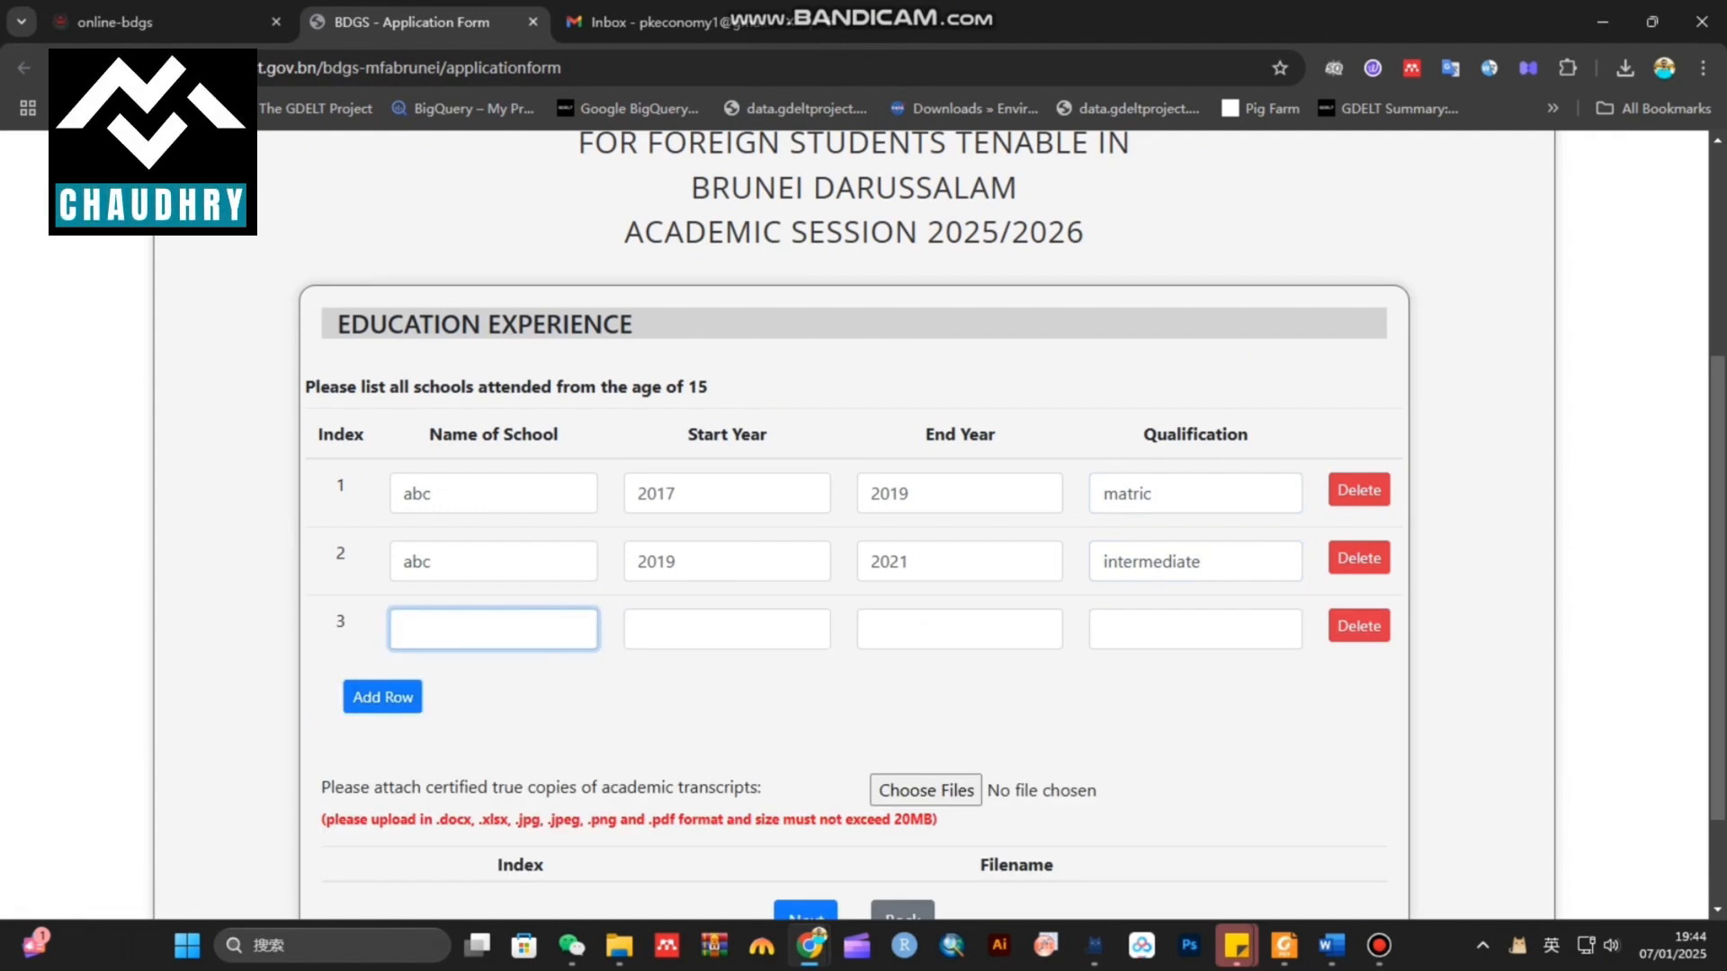
pyautogui.write('abc university')
pyautogui.click(638, 629)
pyautogui.write('2021')
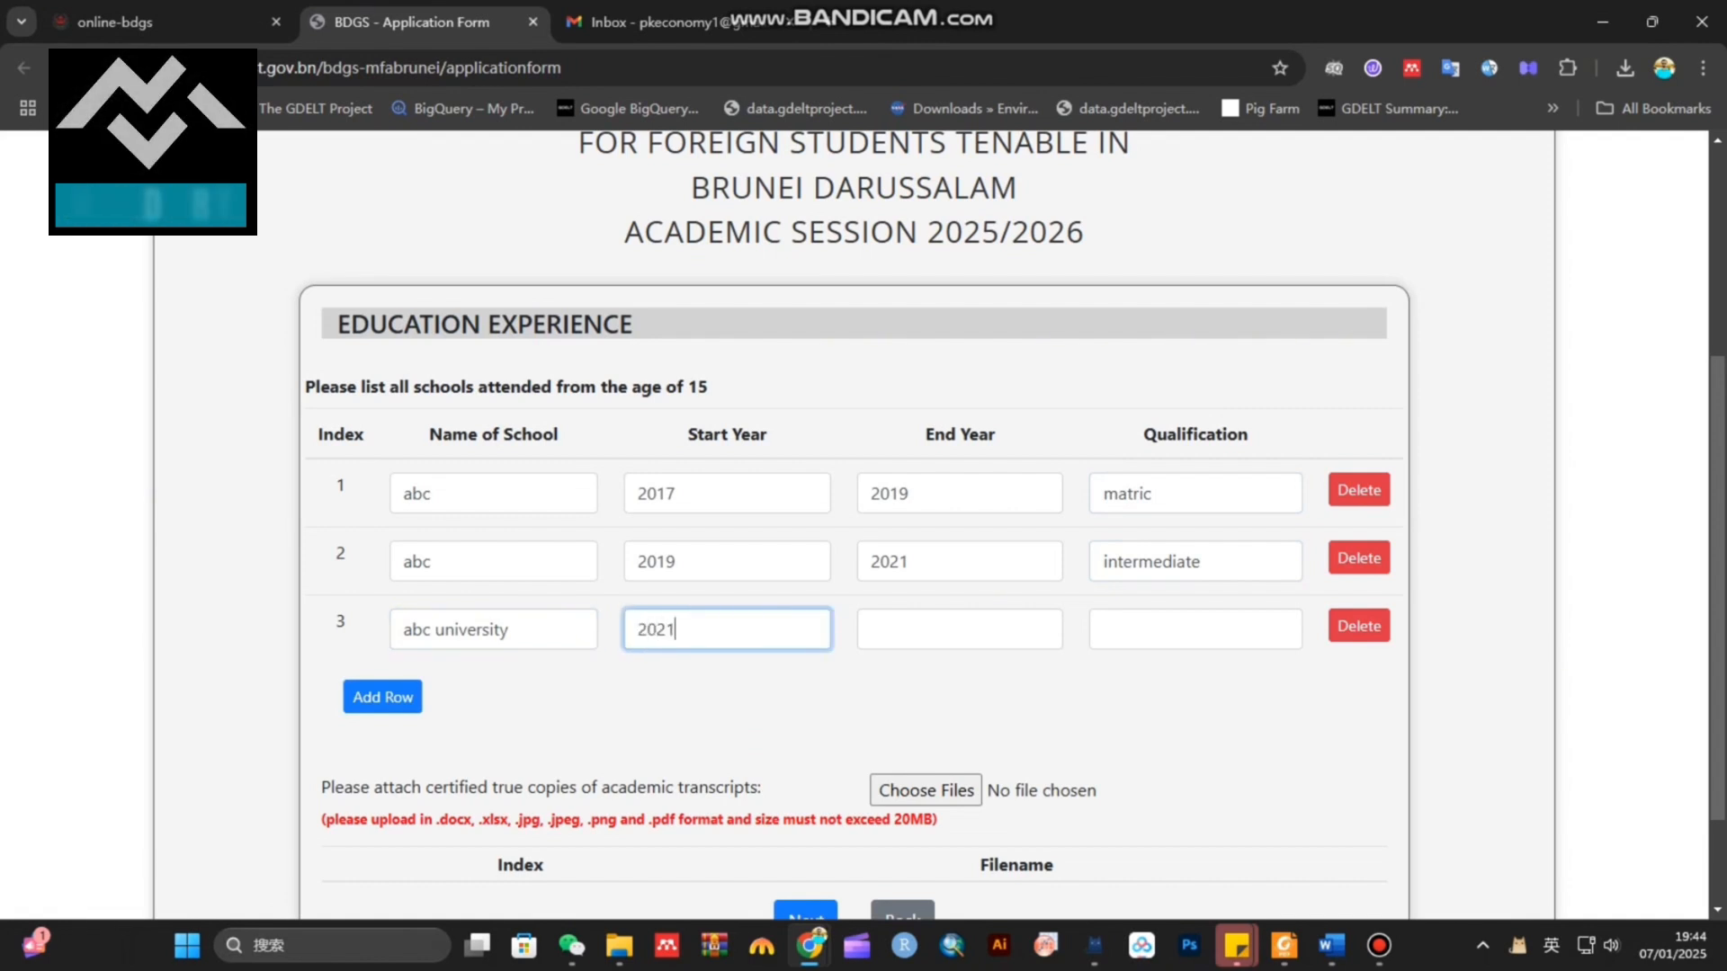
pyautogui.click(871, 629)
pyautogui.write('2025')
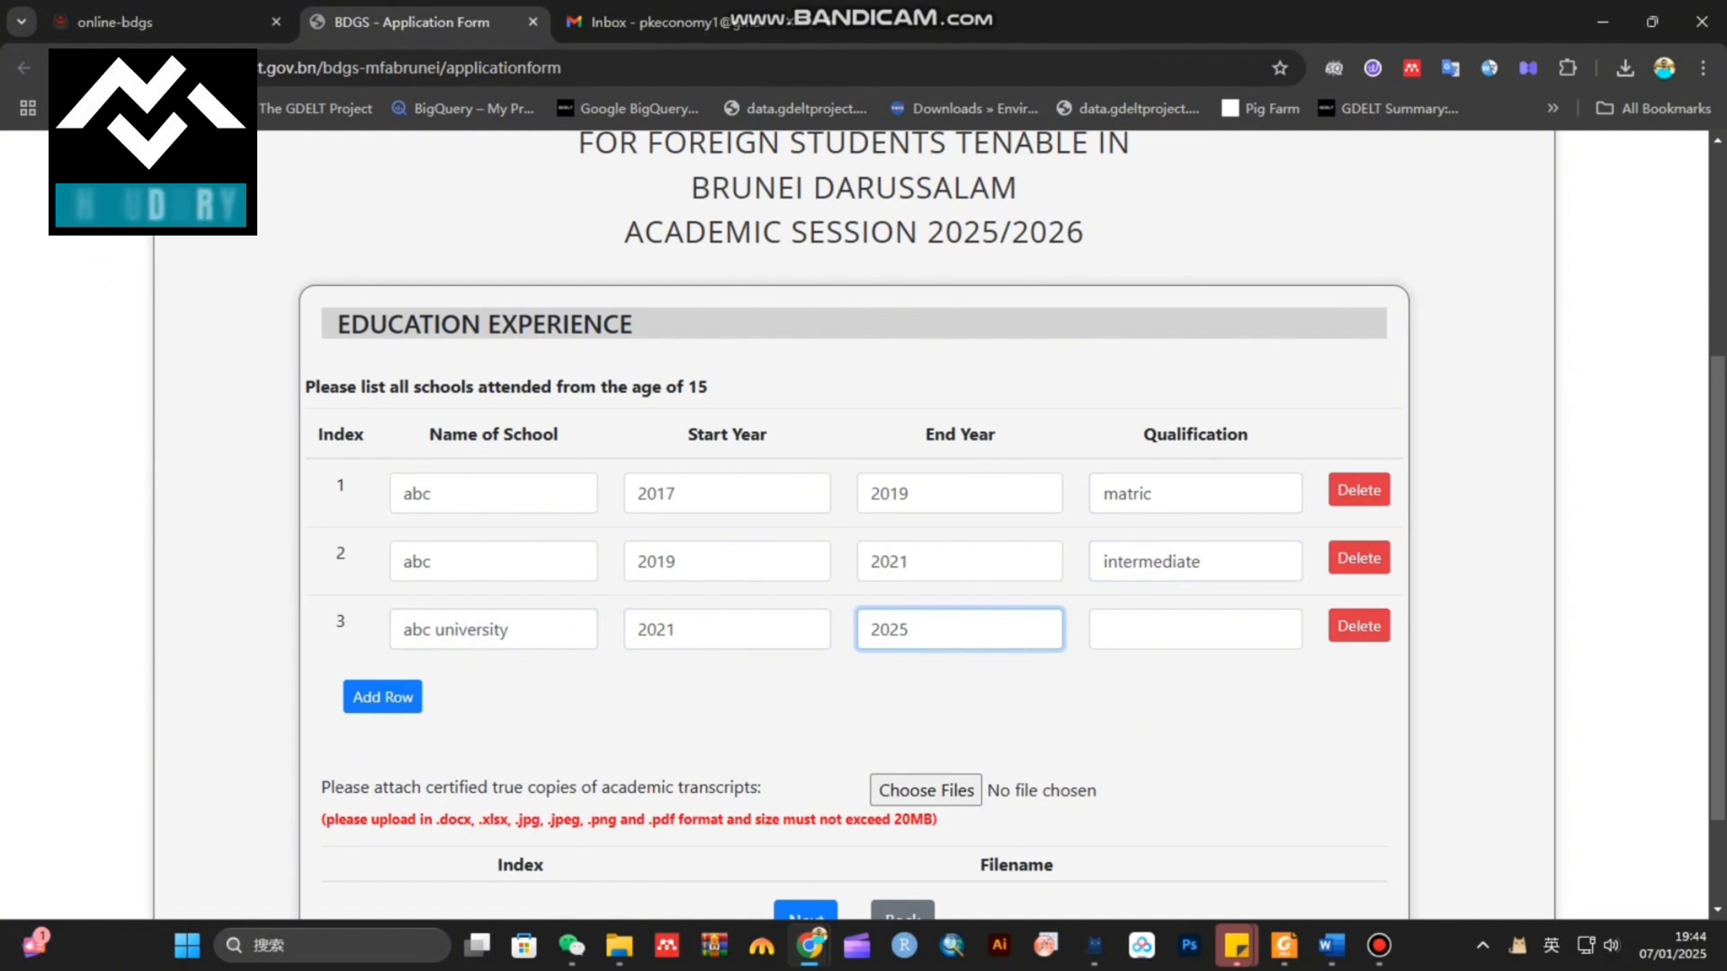
pyautogui.click(1105, 630)
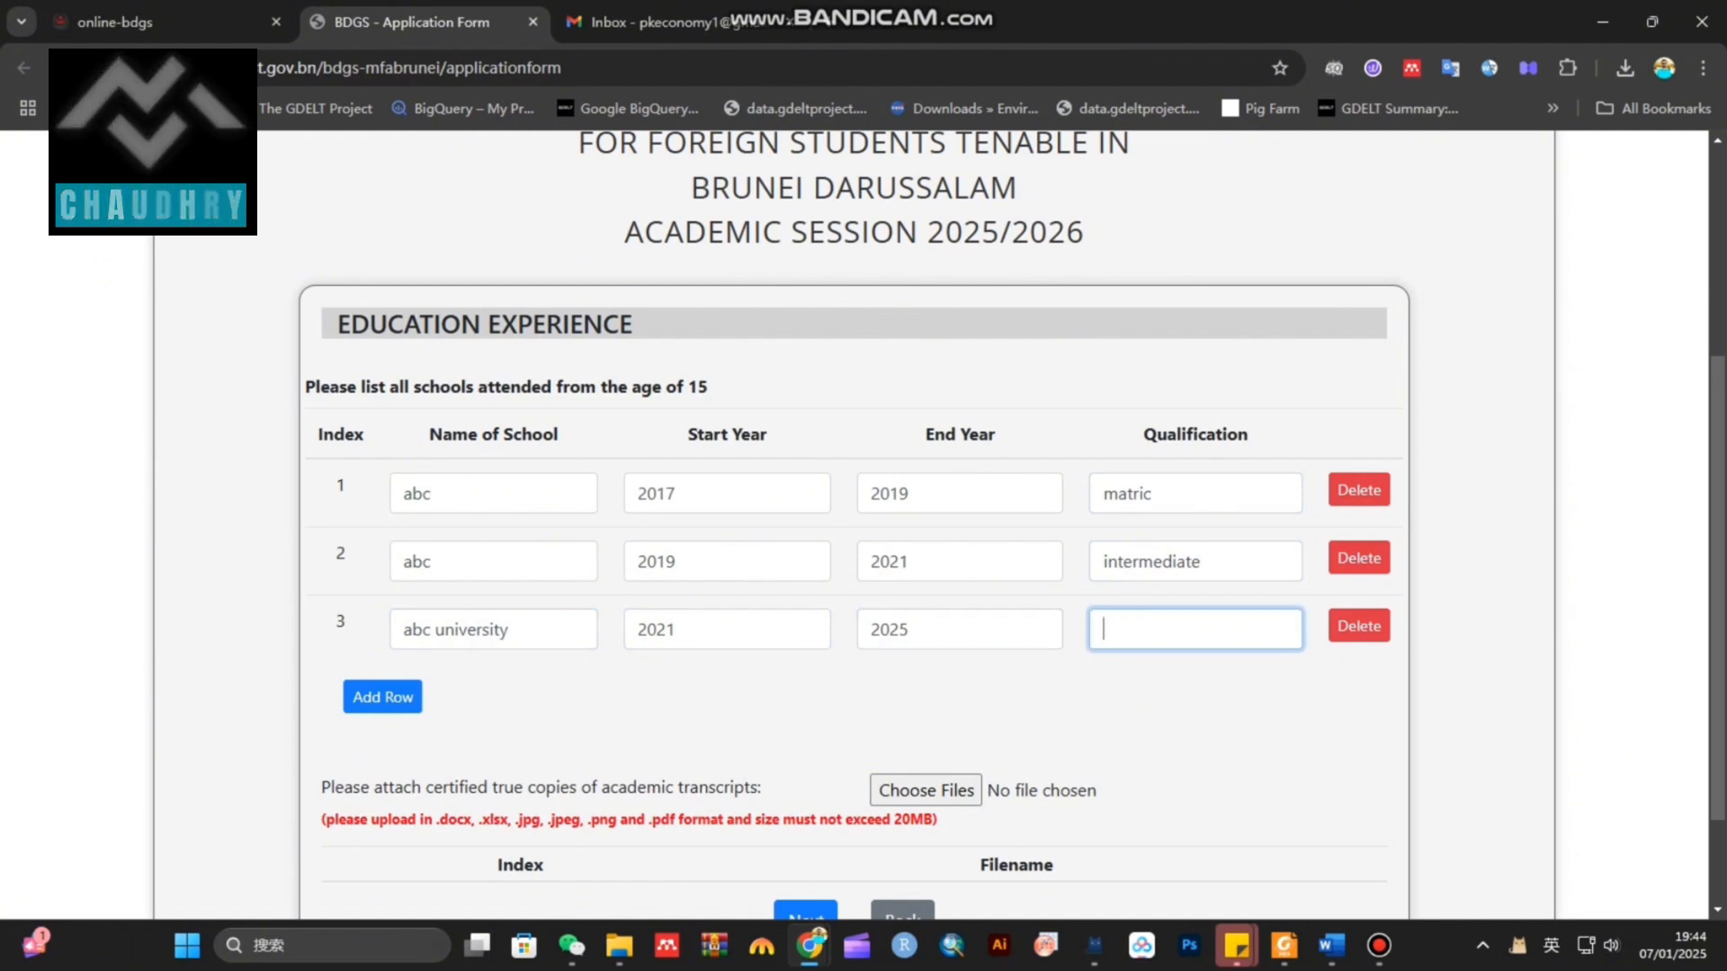
pyautogui.write('BS Economics')
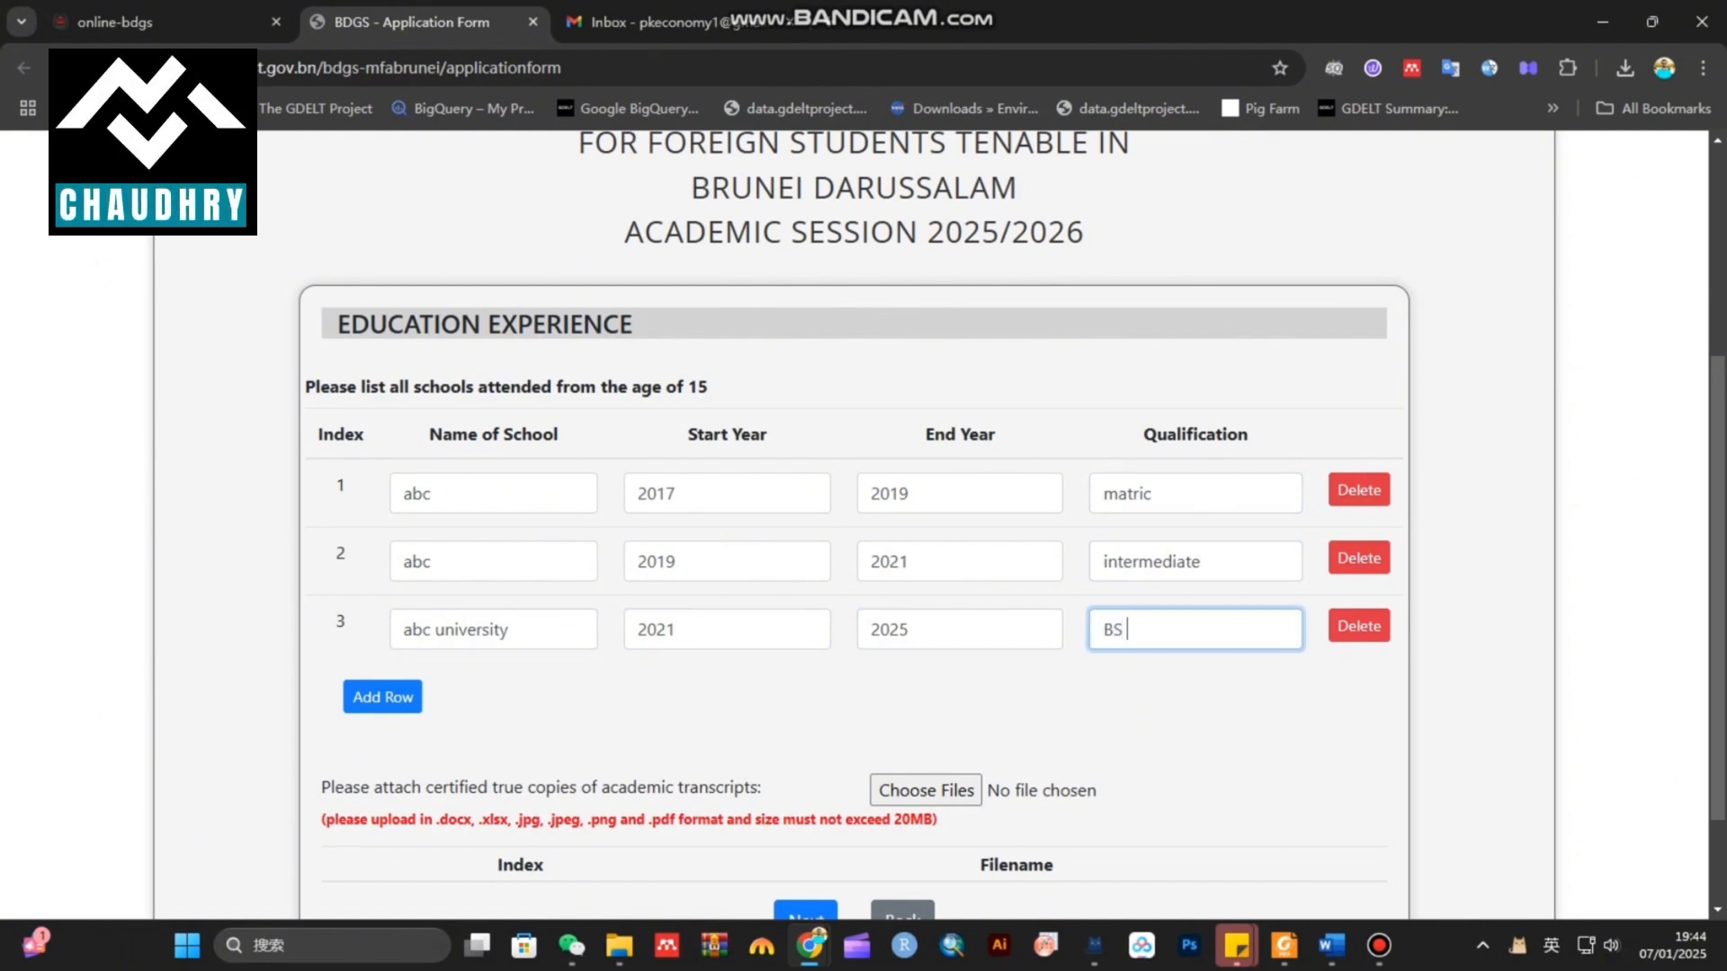
# Attach the transcript JPG under Education Experience and proceed to English Language Proficiency
pyautogui.scroll(-2, 854, 522)
pyautogui.moveTo(322, 651); pyautogui.dragTo(762, 651)
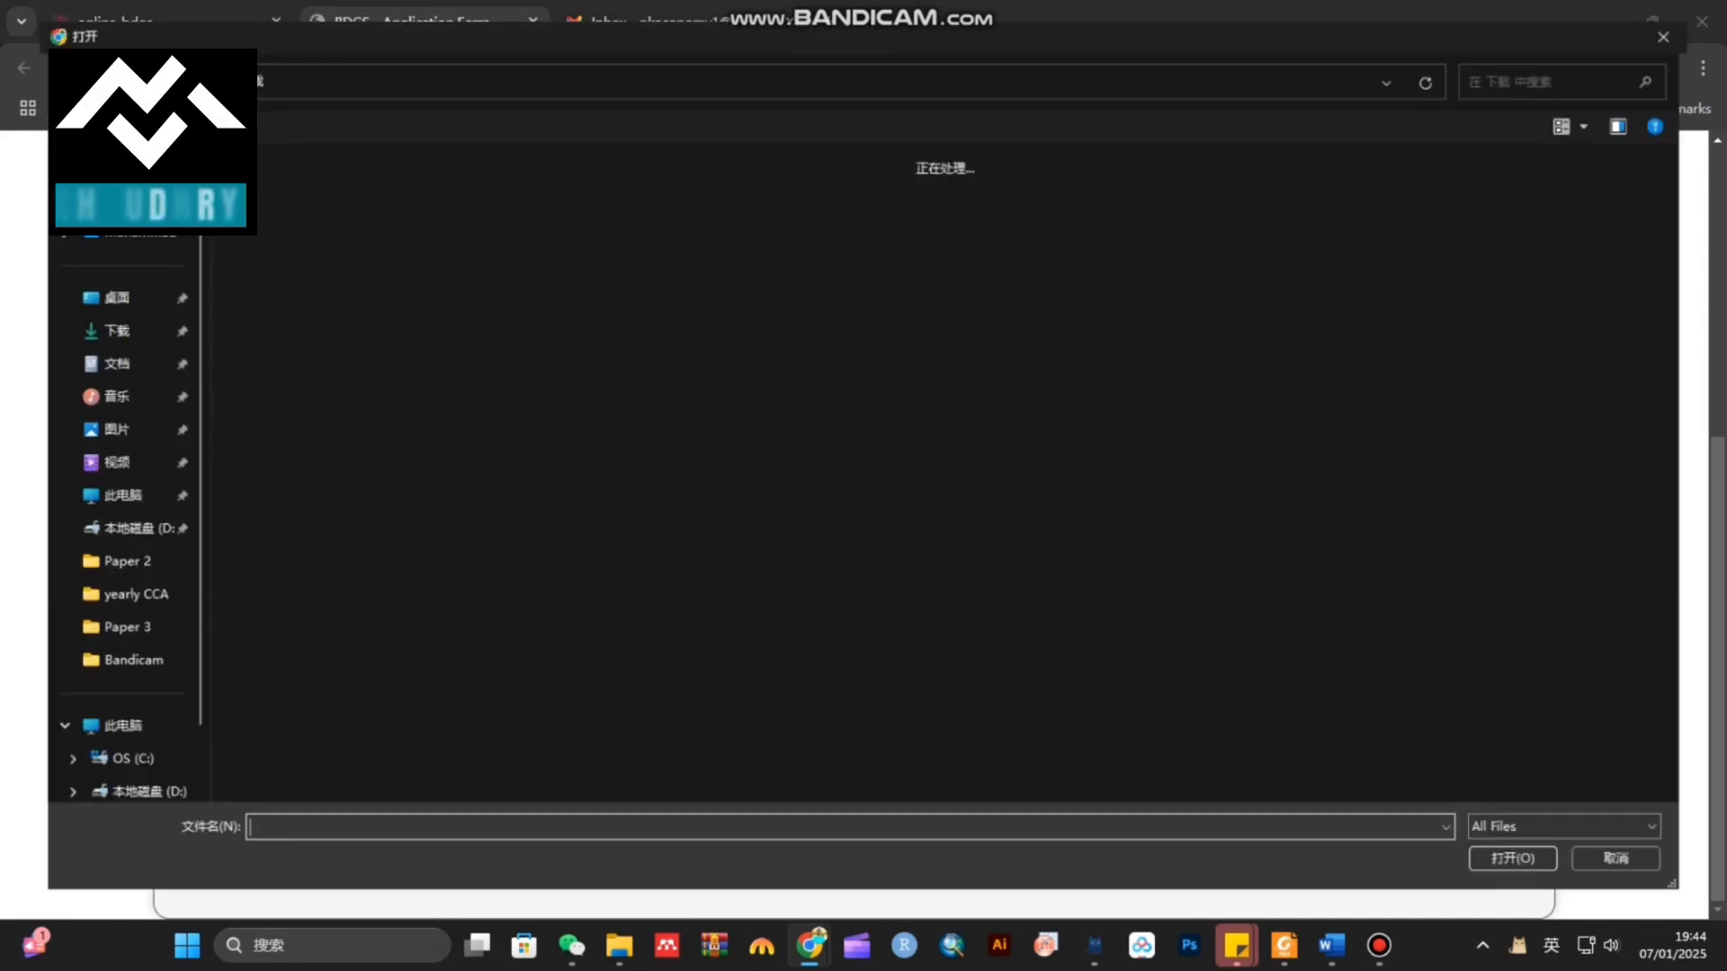
pyautogui.click(926, 654)
pyautogui.click(605, 195)
pyautogui.press('Return')
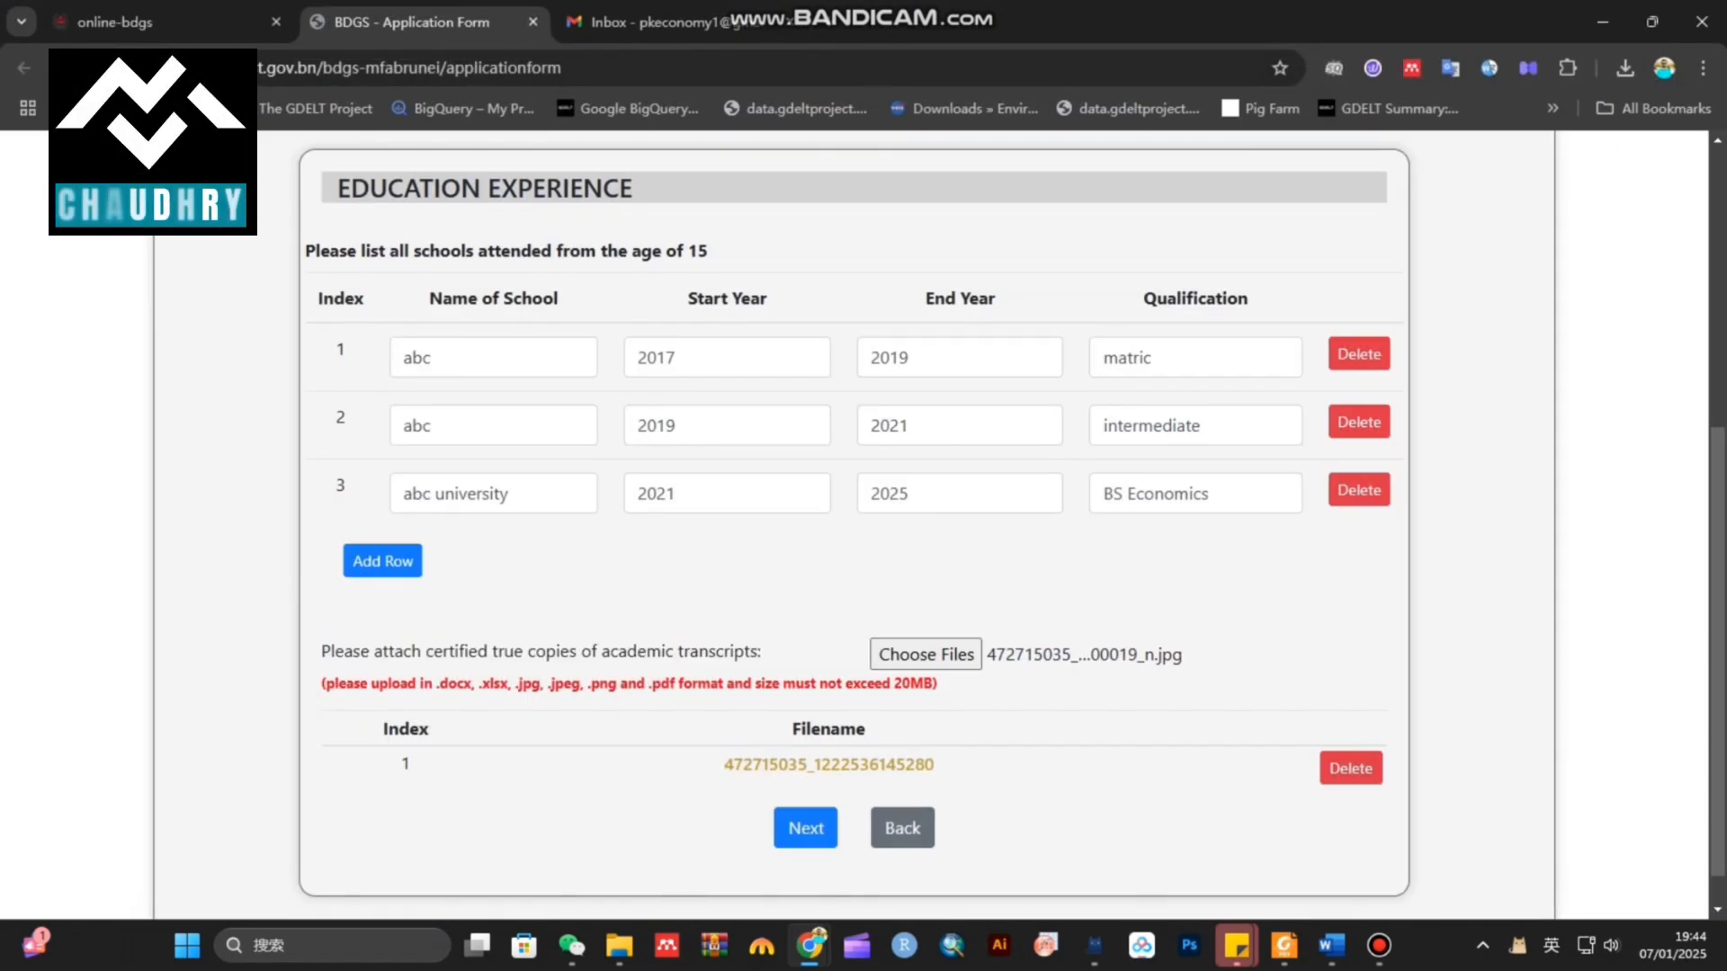
pyautogui.click(806, 827)
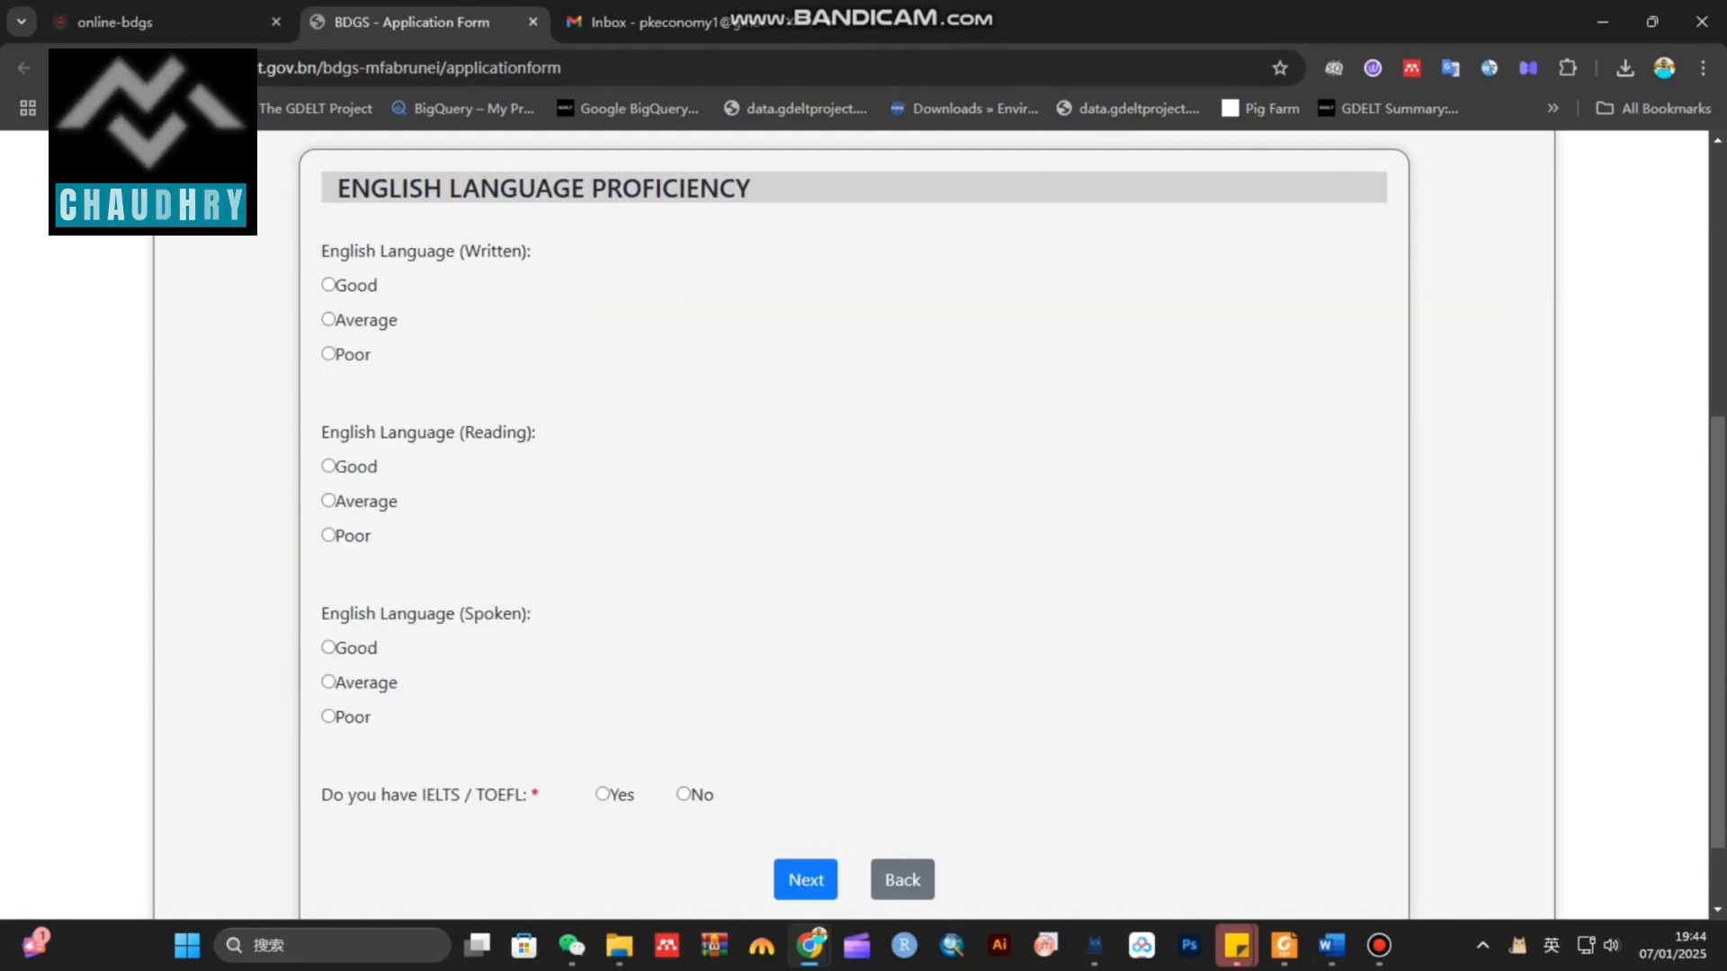
# Rate written English proficiency as Good
pyautogui.moveTo(321, 251); pyautogui.dragTo(378, 285)
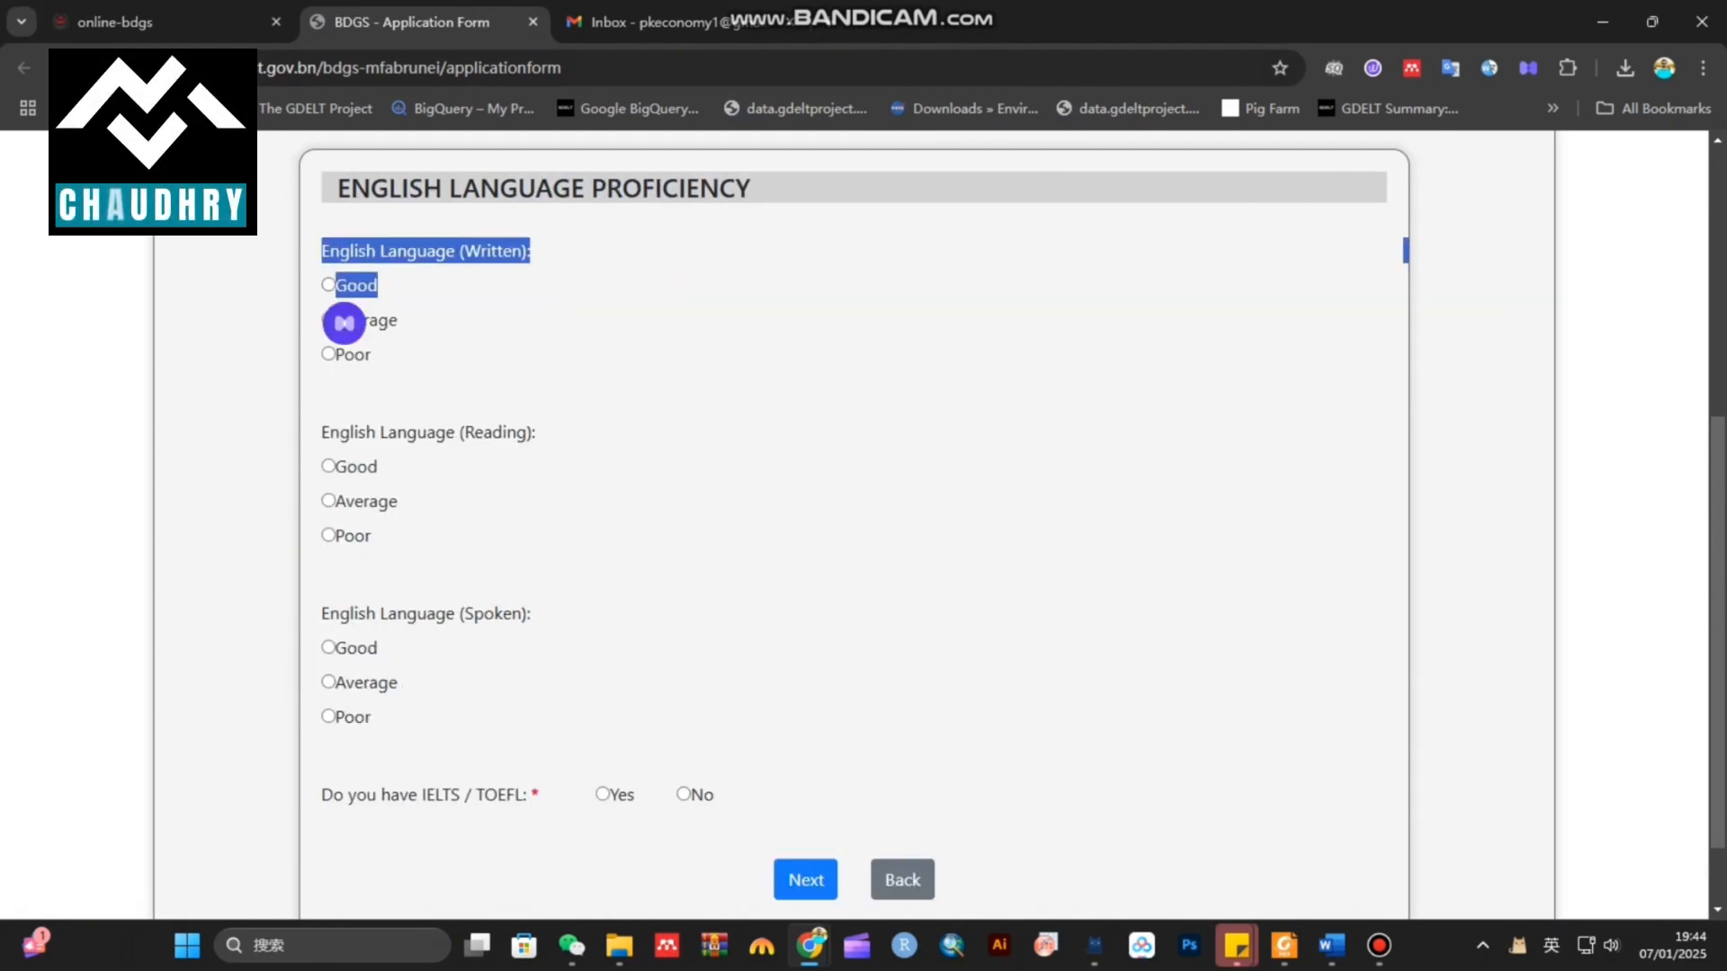
pyautogui.click(378, 285)
pyautogui.click(328, 284)
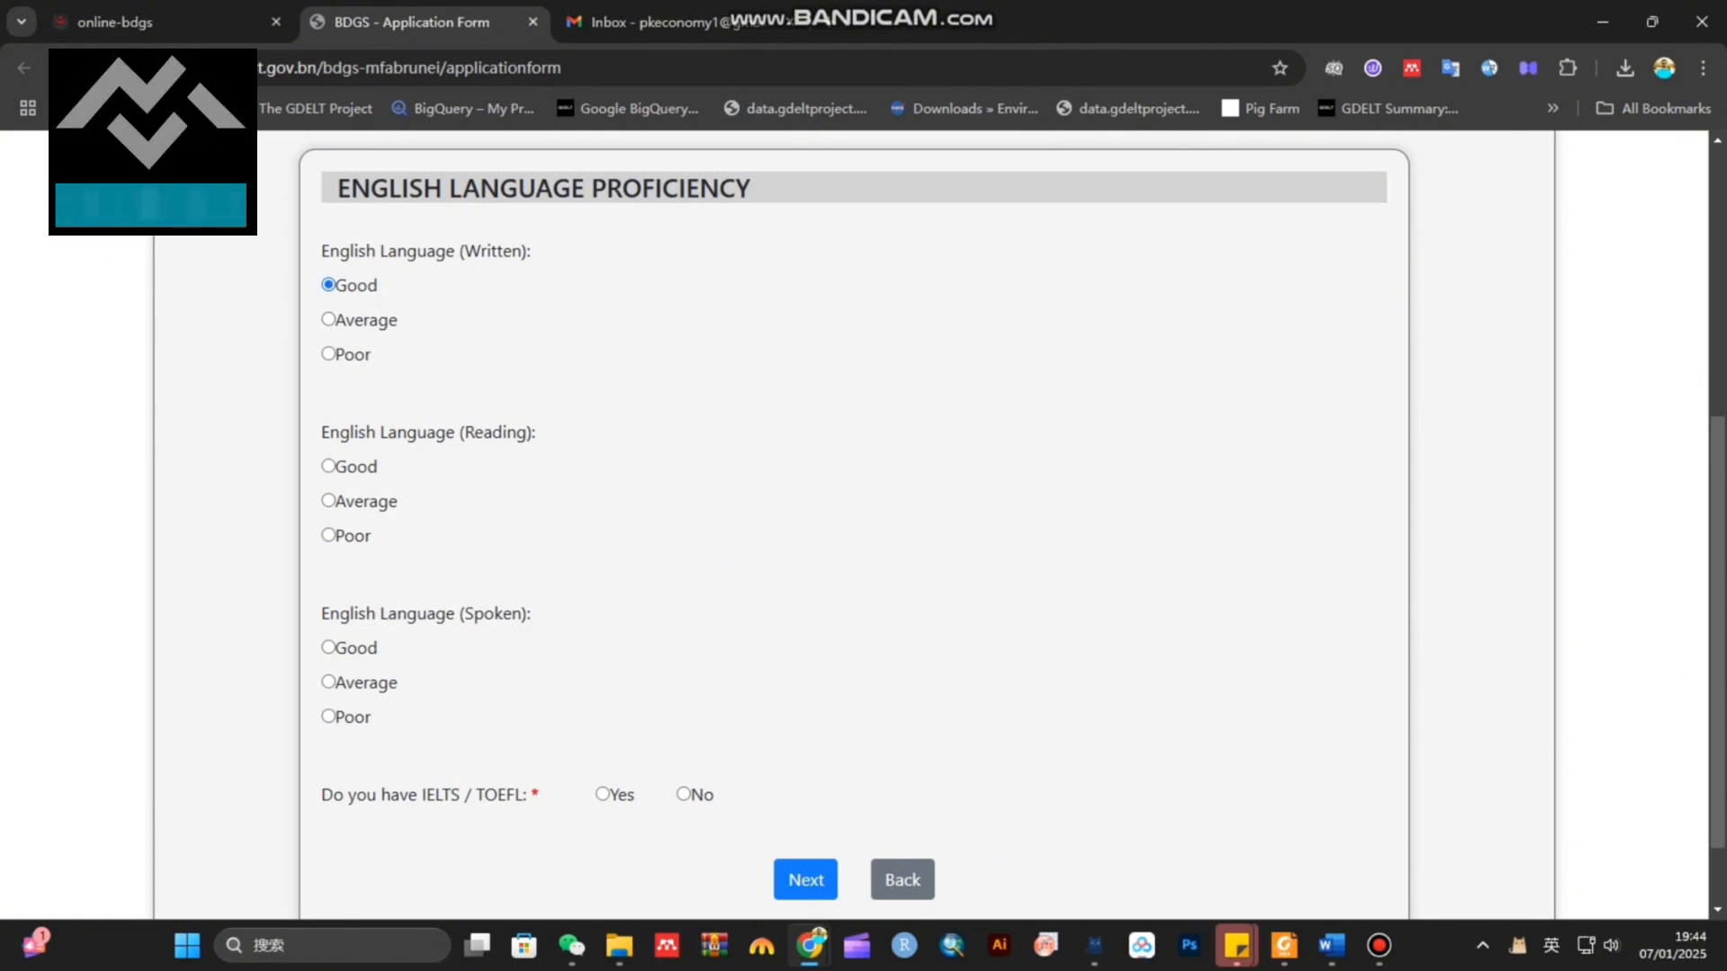
# Answer No to having an IELTS or TOEFL result
pyautogui.scroll(-1, 854, 522)
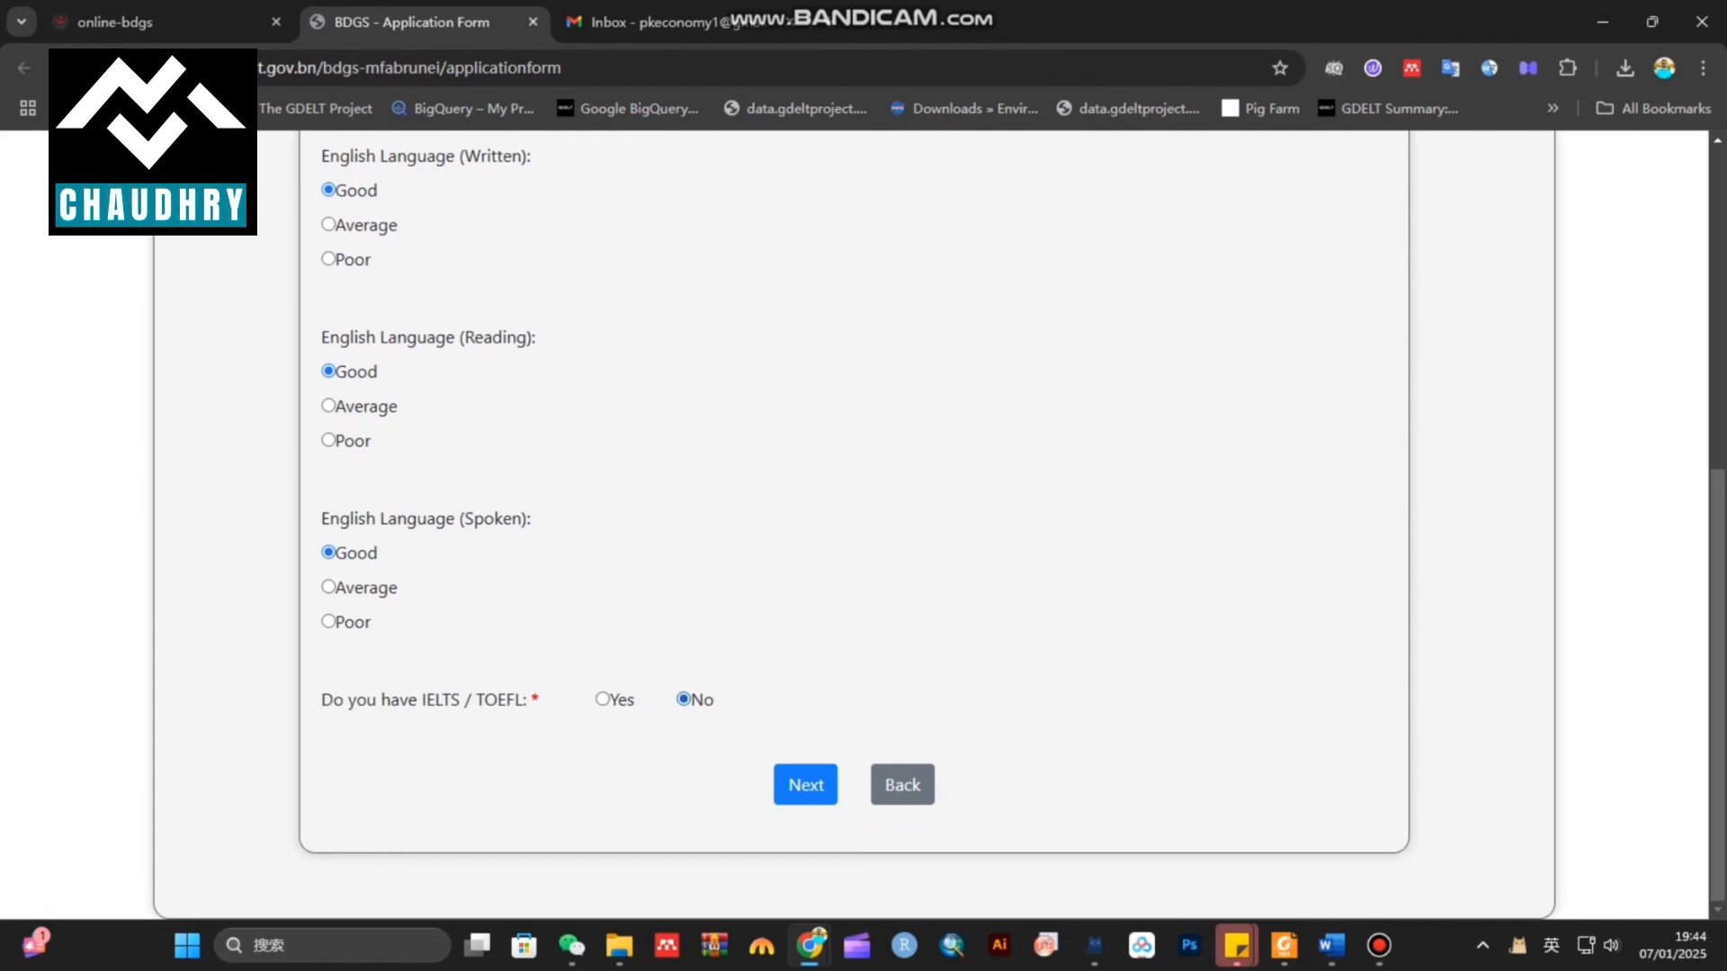
pyautogui.click(602, 699)
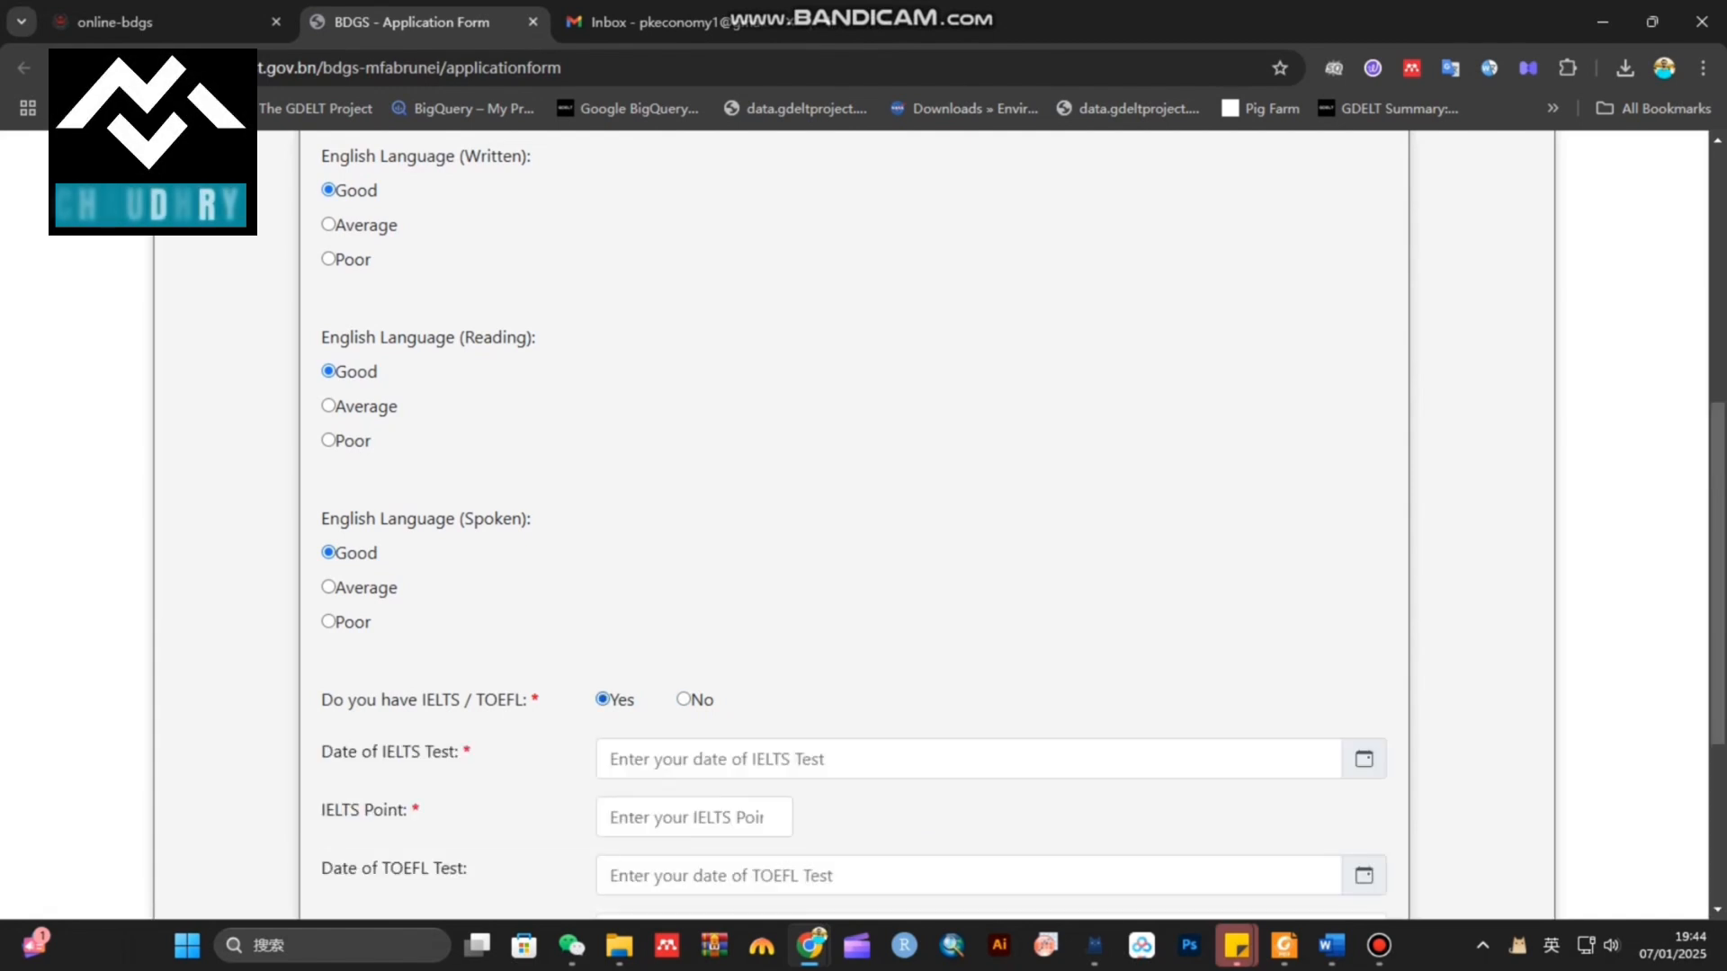
pyautogui.scroll(-3, 854, 522)
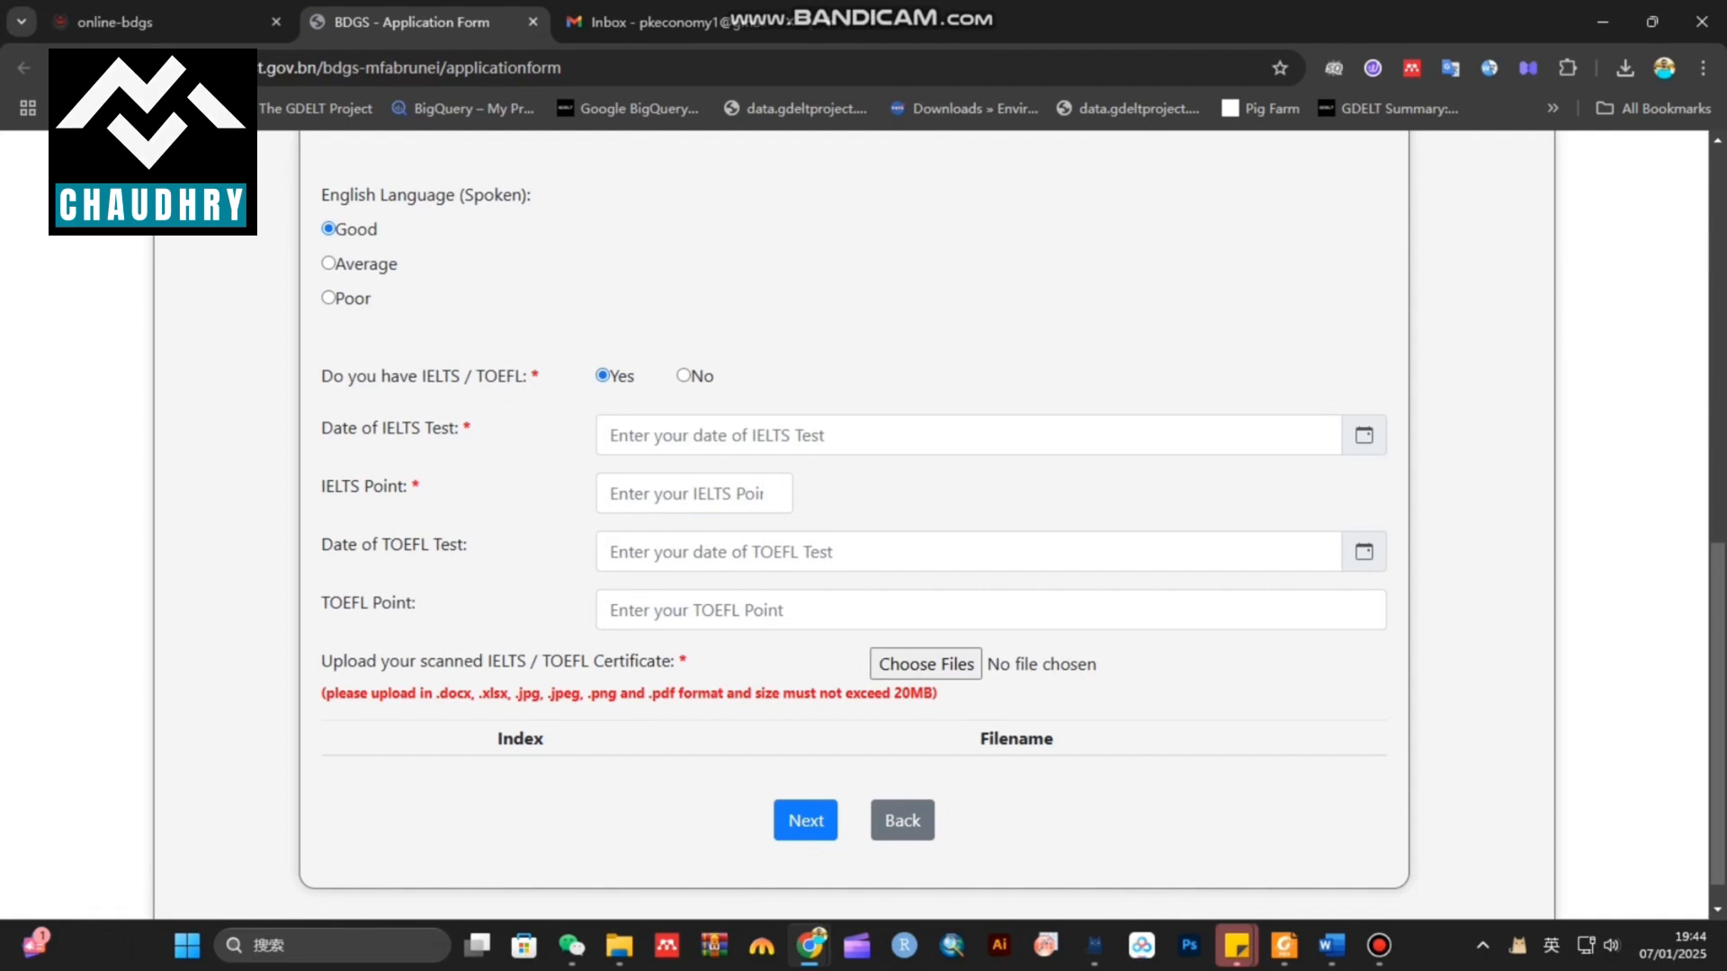
pyautogui.press('Right')
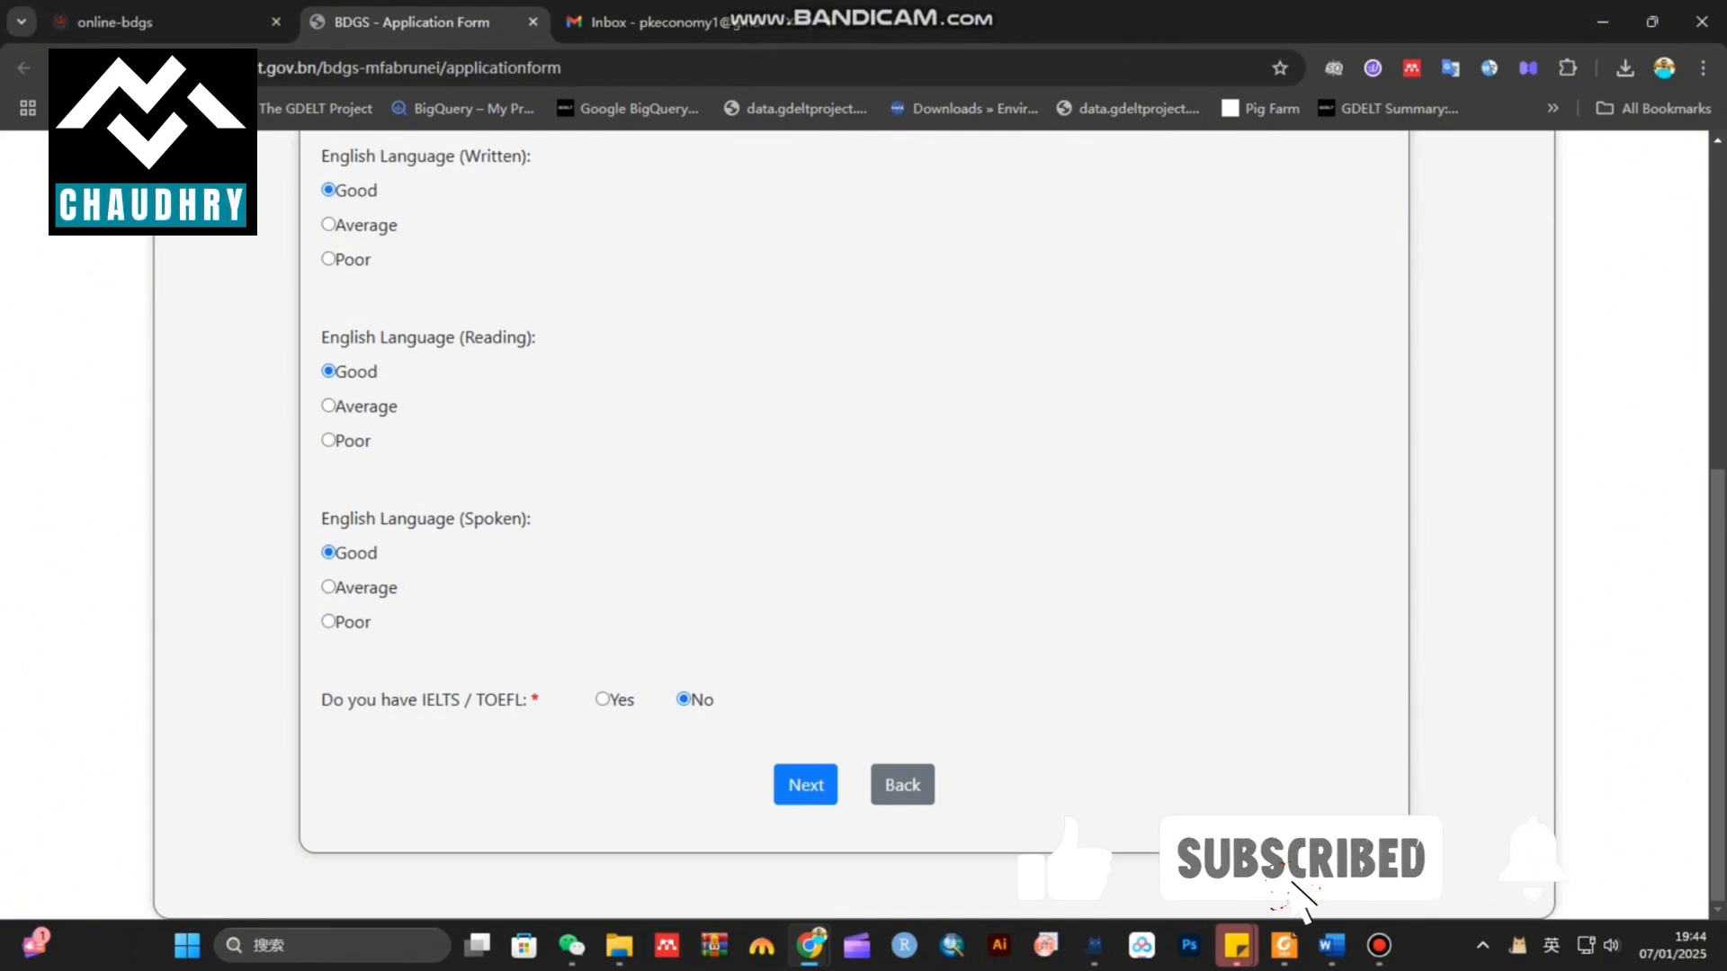
pyautogui.press('Left')
pyautogui.scroll(-4, 855, 522)
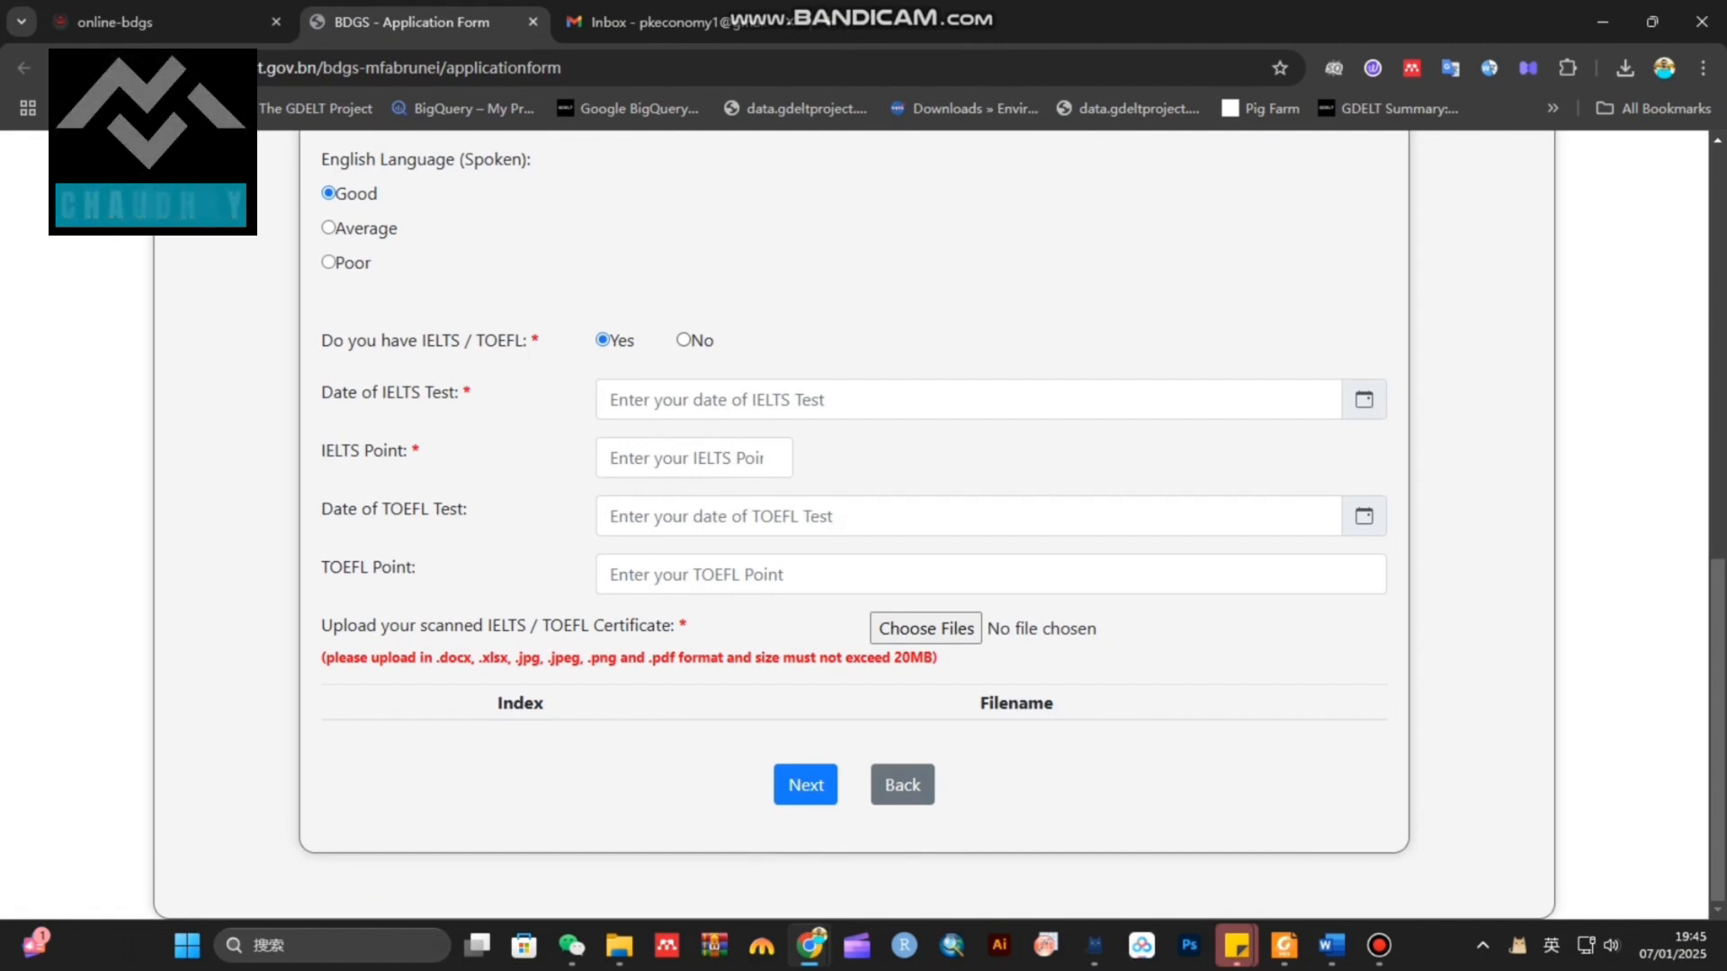
pyautogui.press('Right')
# On Other Language Proficiency, list Urdu, Punjabi as the other languages
pyautogui.click(806, 785)
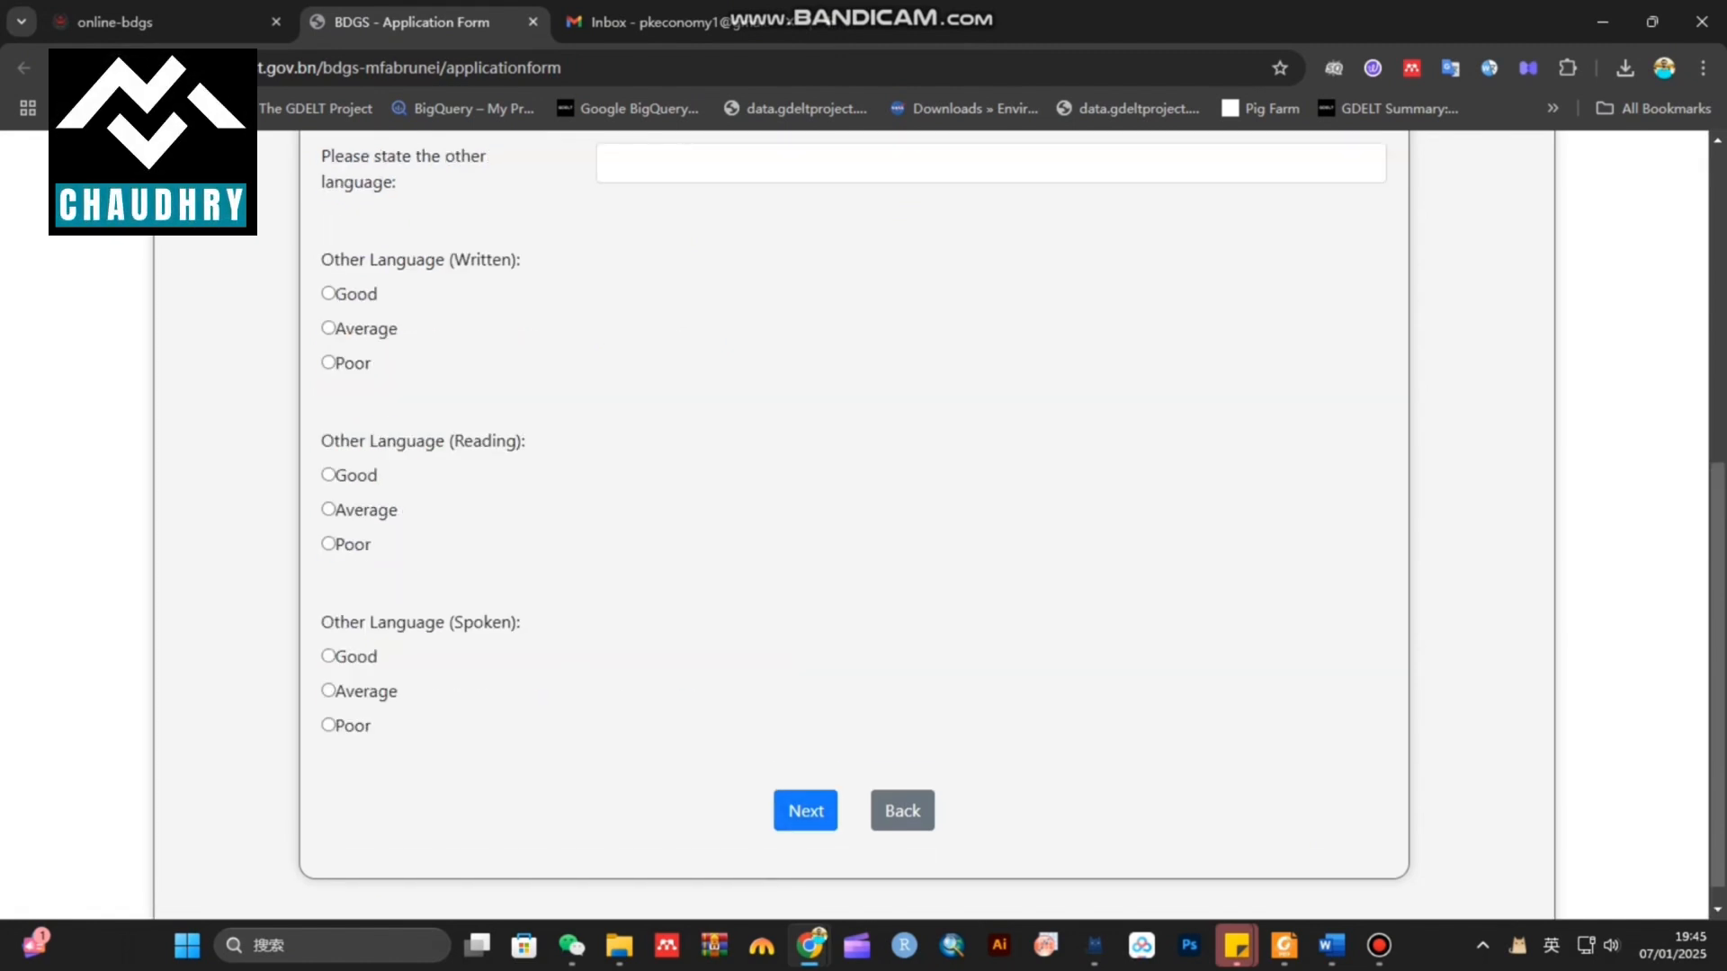
pyautogui.scroll(4, 806, 785)
pyautogui.scroll(1, 854, 522)
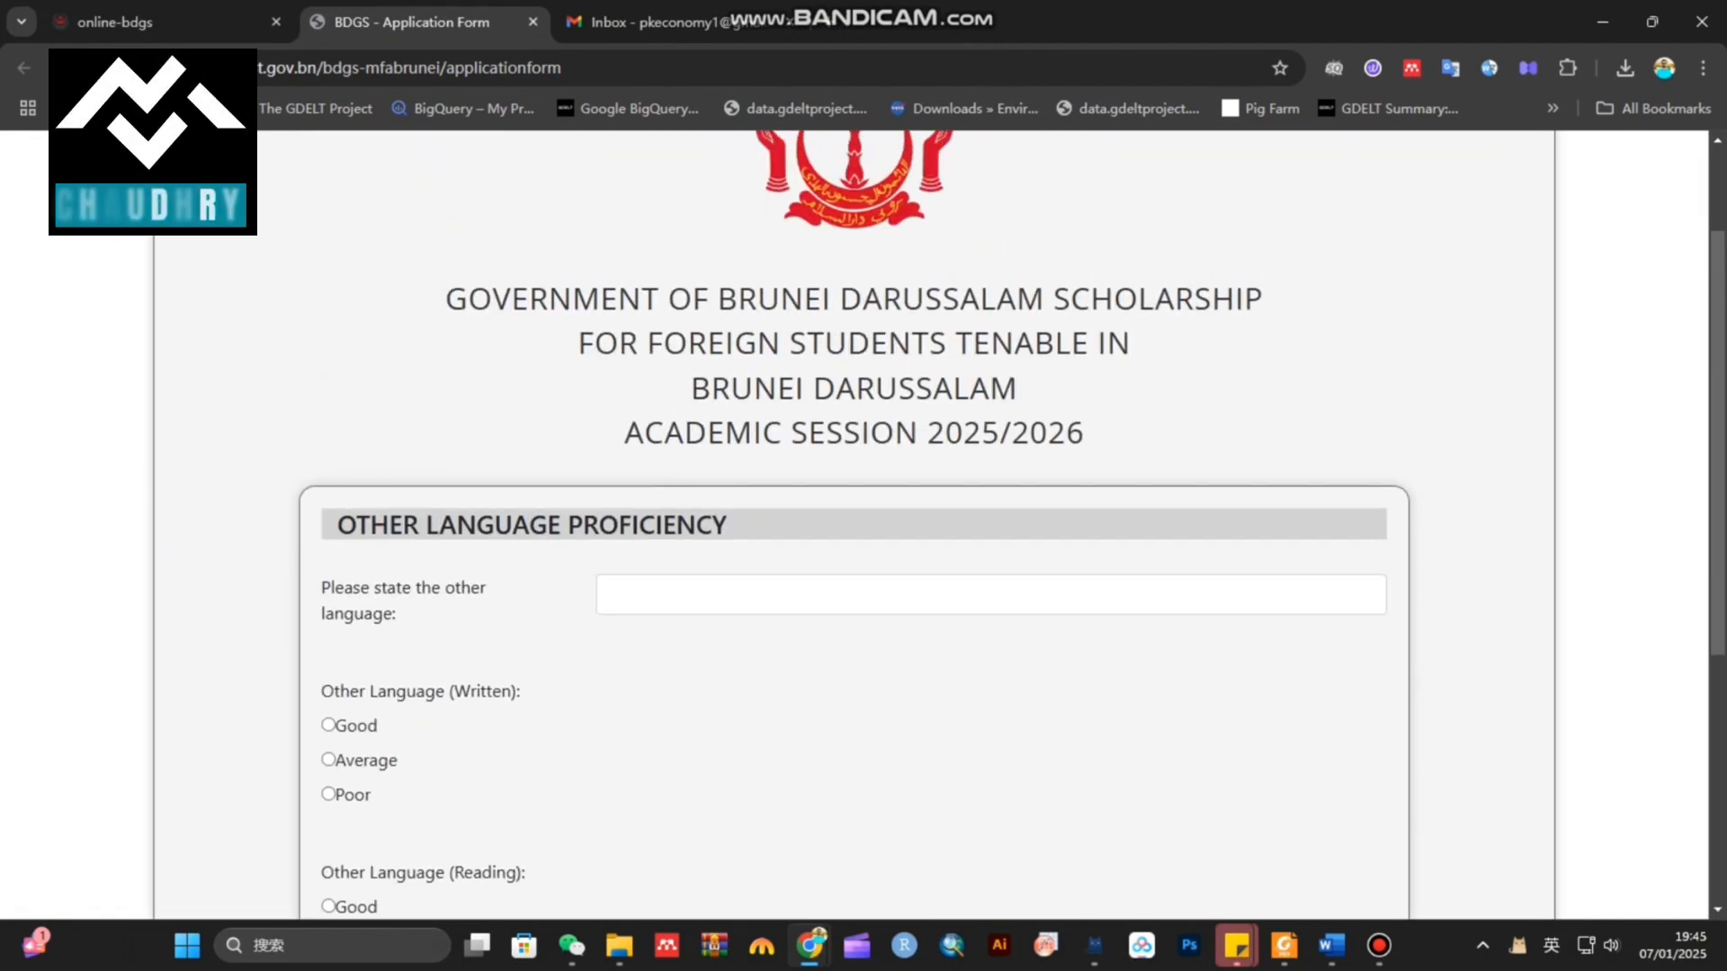
pyautogui.moveTo(397, 615); pyautogui.dragTo(323, 588)
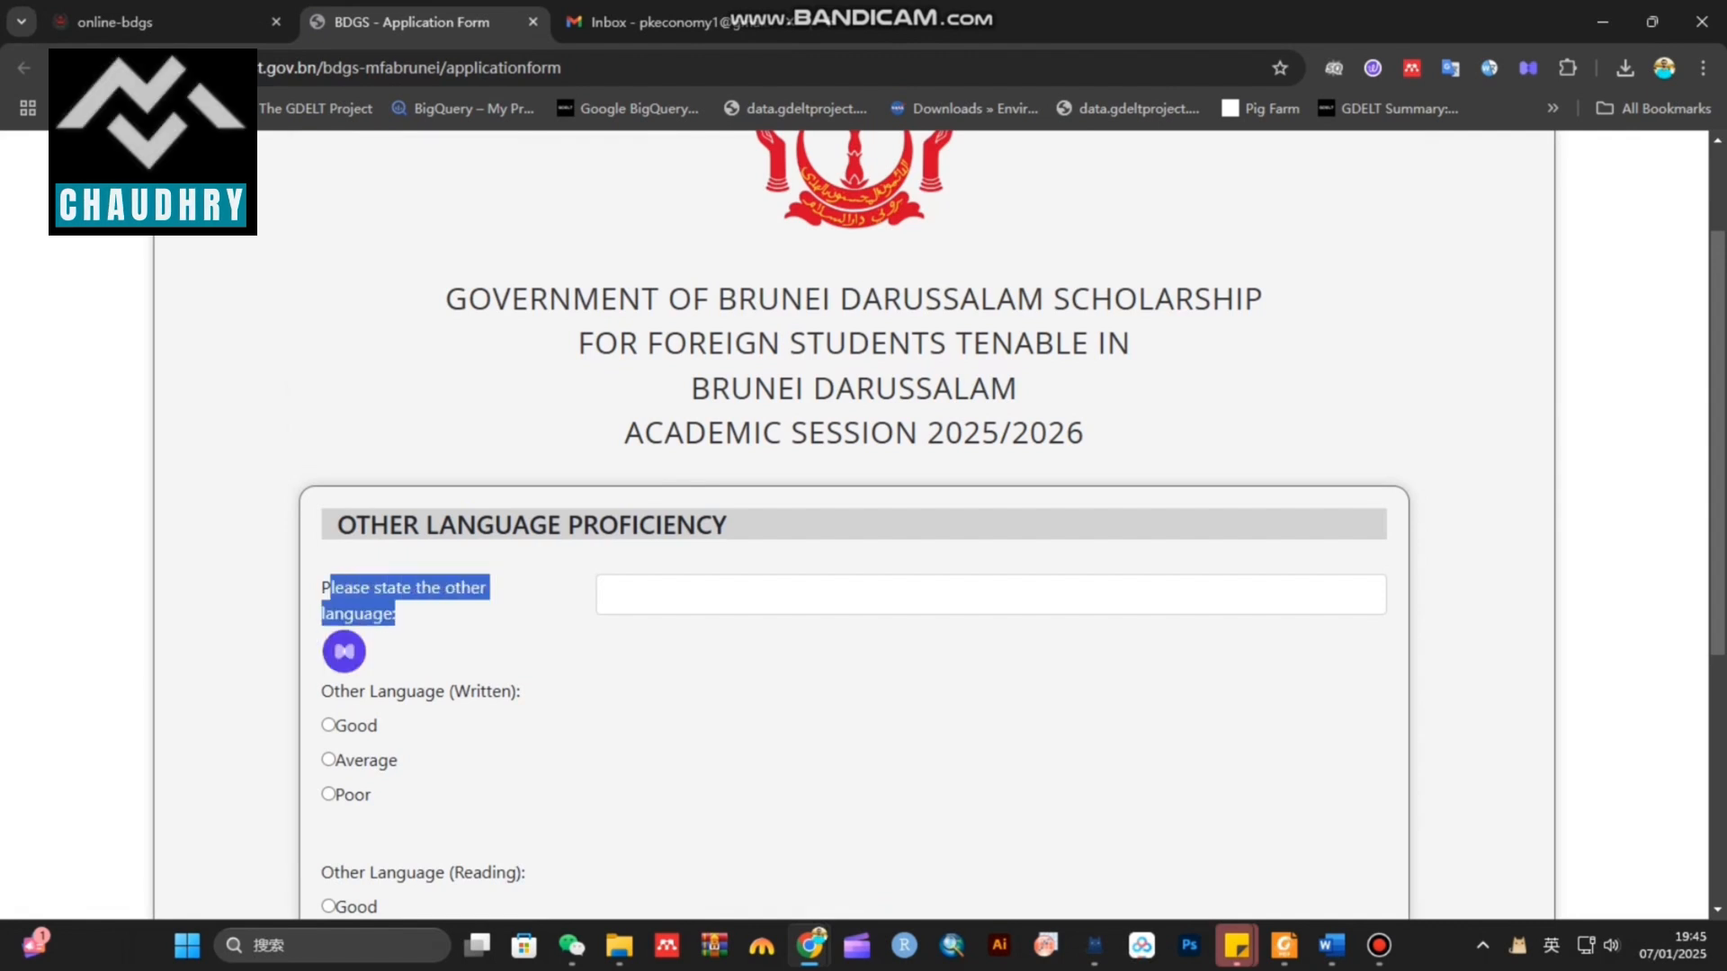
pyautogui.click(611, 594)
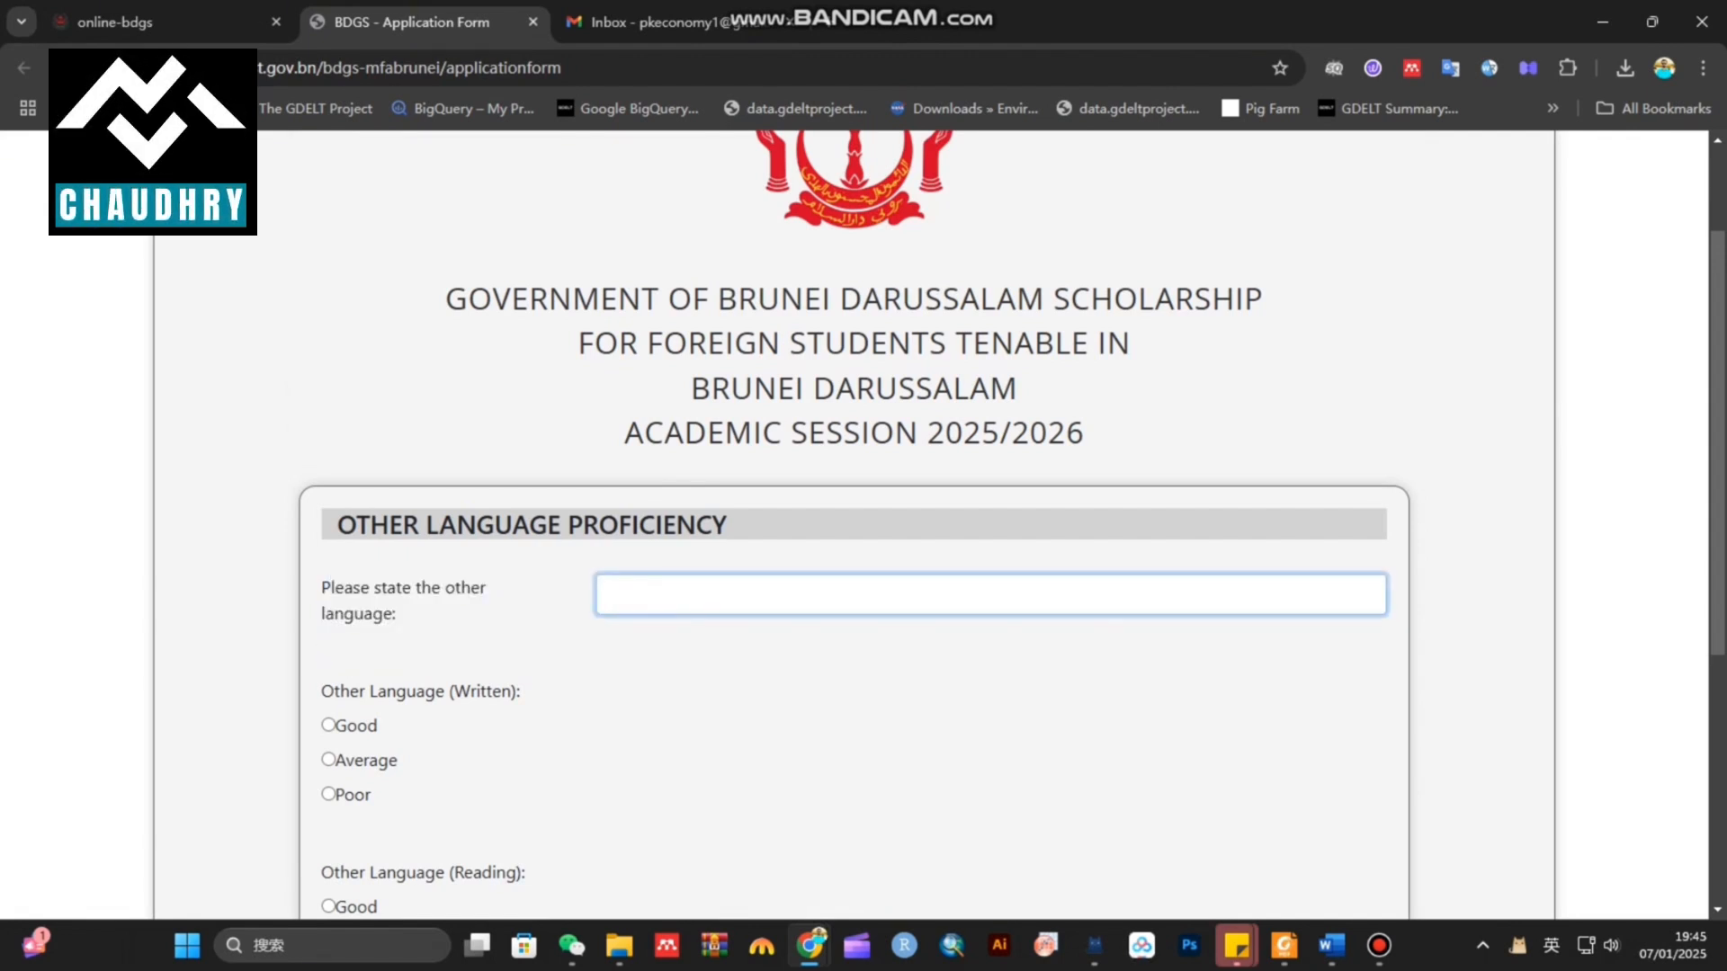
pyautogui.write('Urdu')
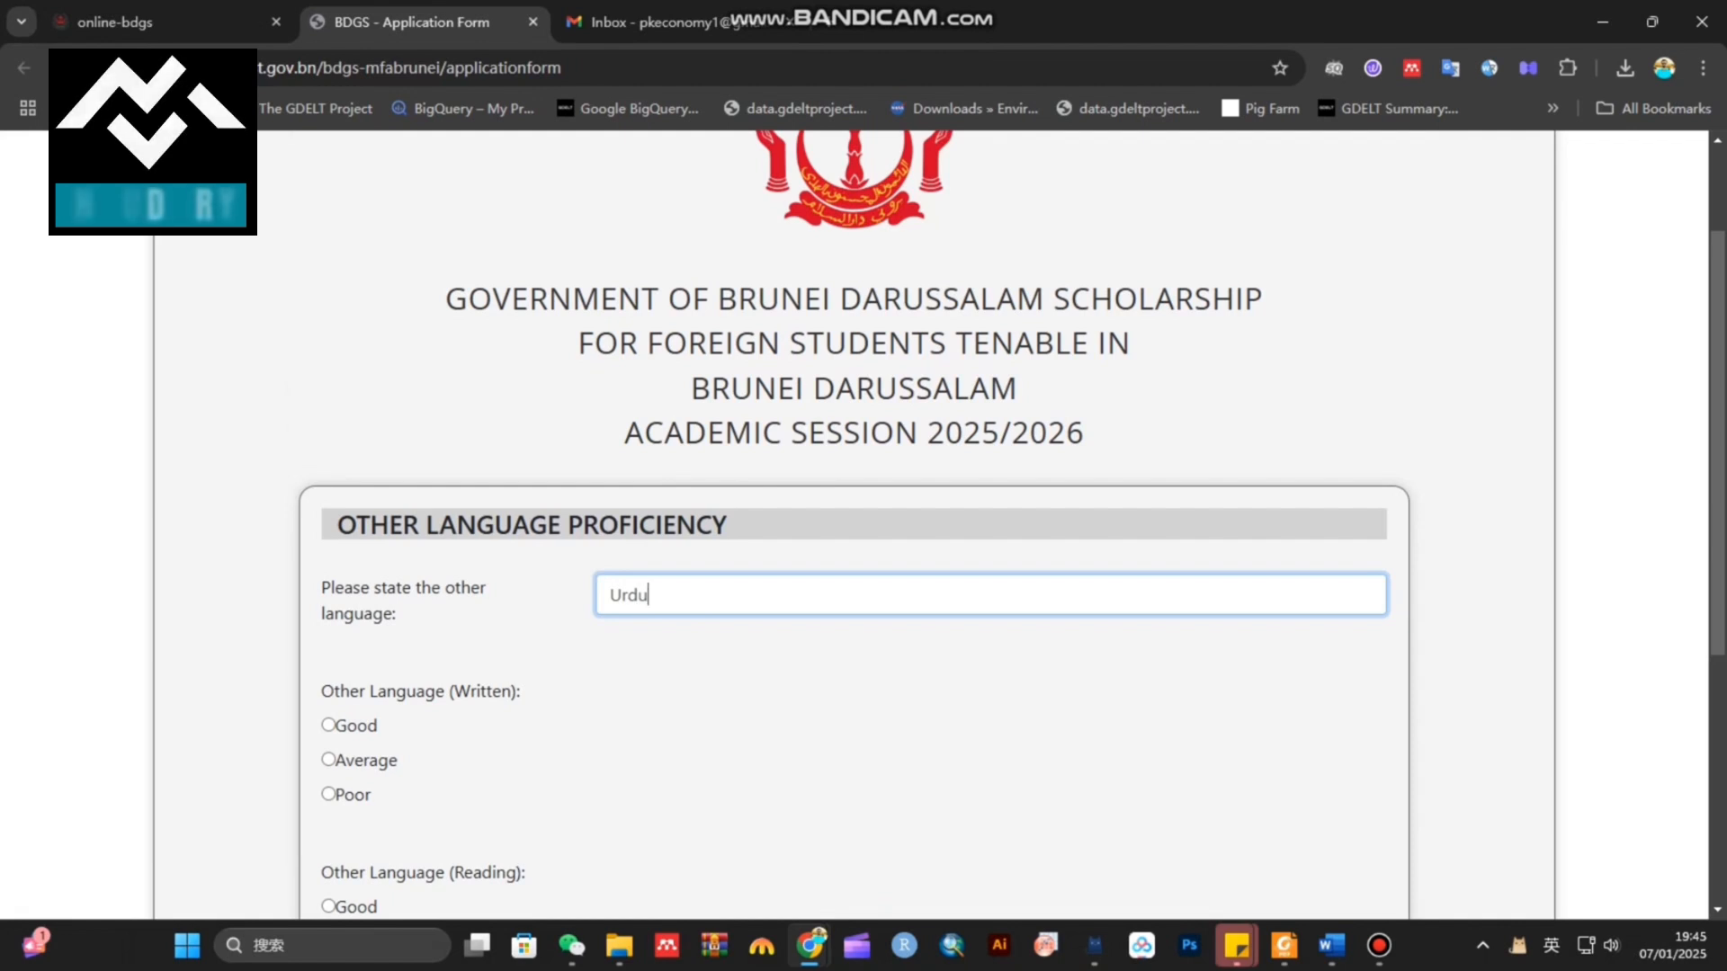
pyautogui.write(', Punjabi')
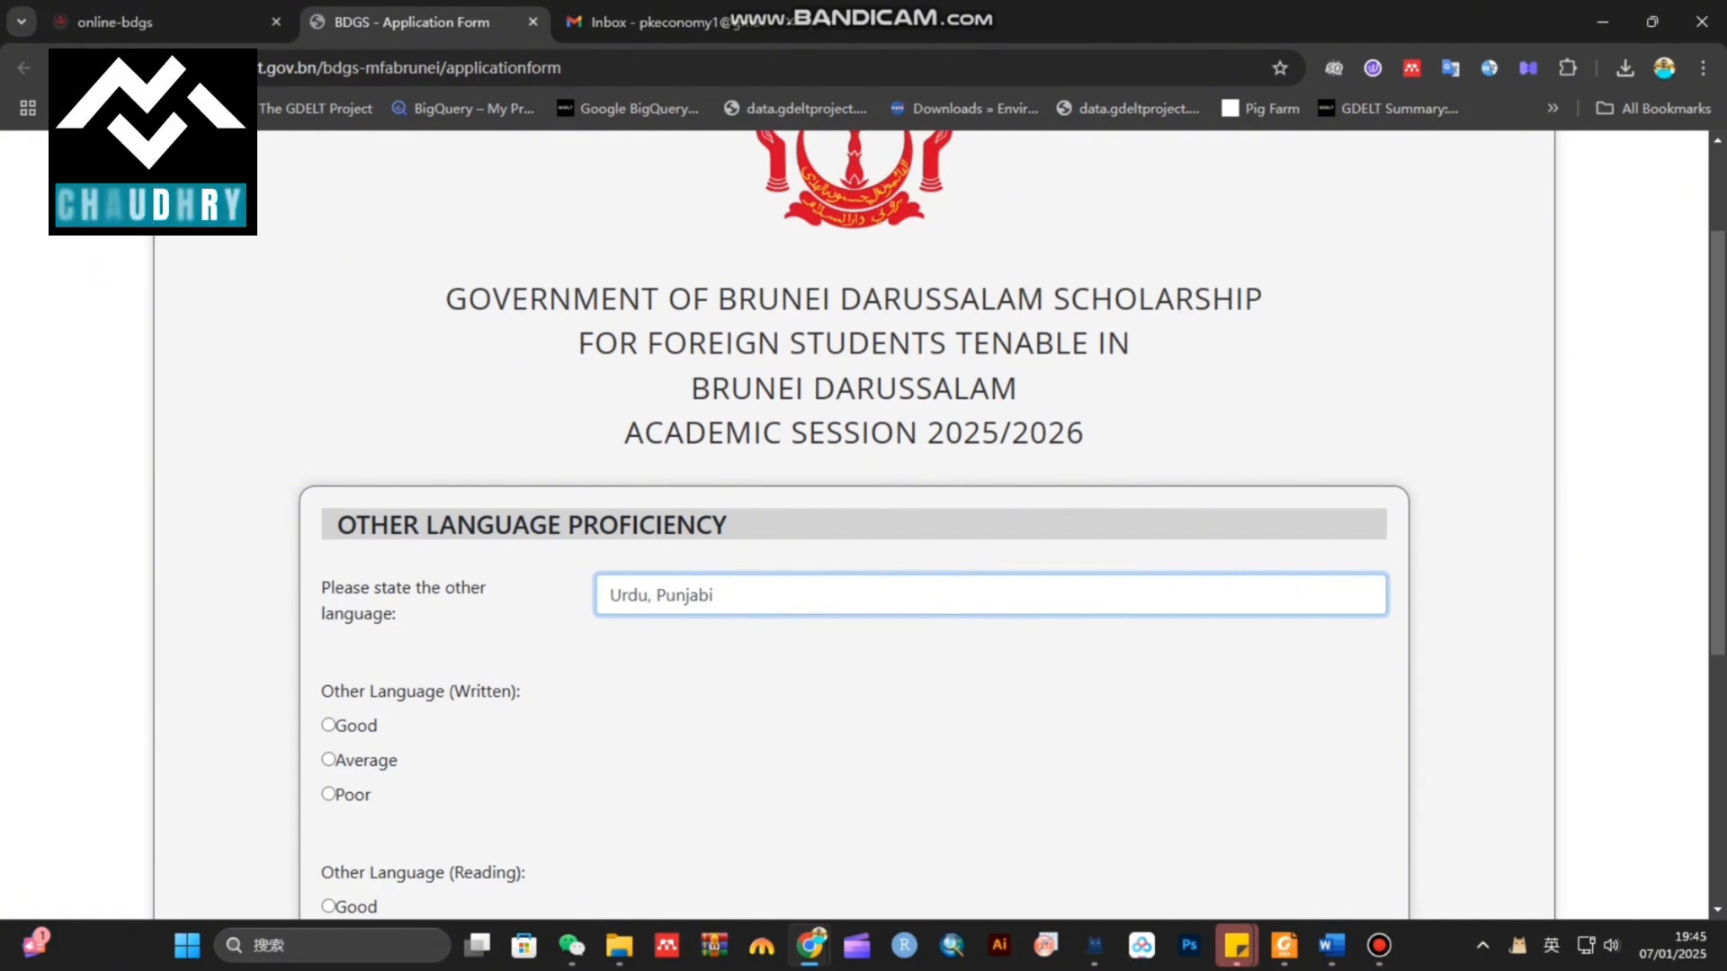
# Rate written and spoken proficiency in the other languages as Good
pyautogui.scroll(-1, 854, 522)
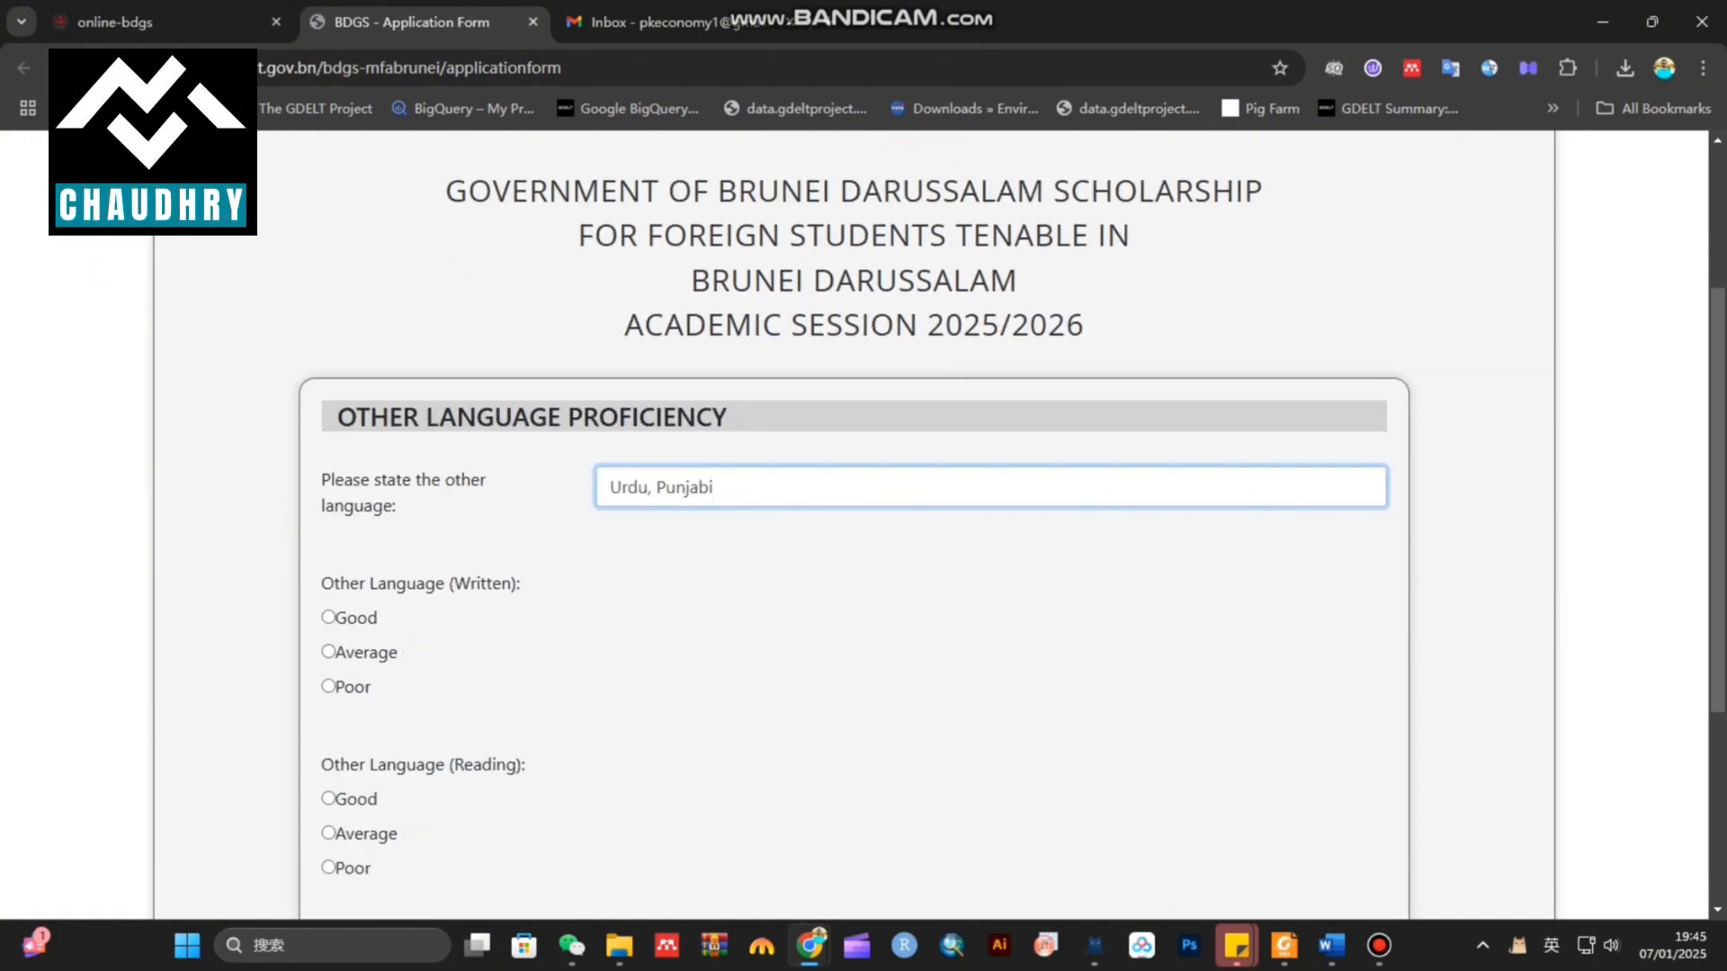
pyautogui.moveTo(340, 584); pyautogui.dragTo(416, 584)
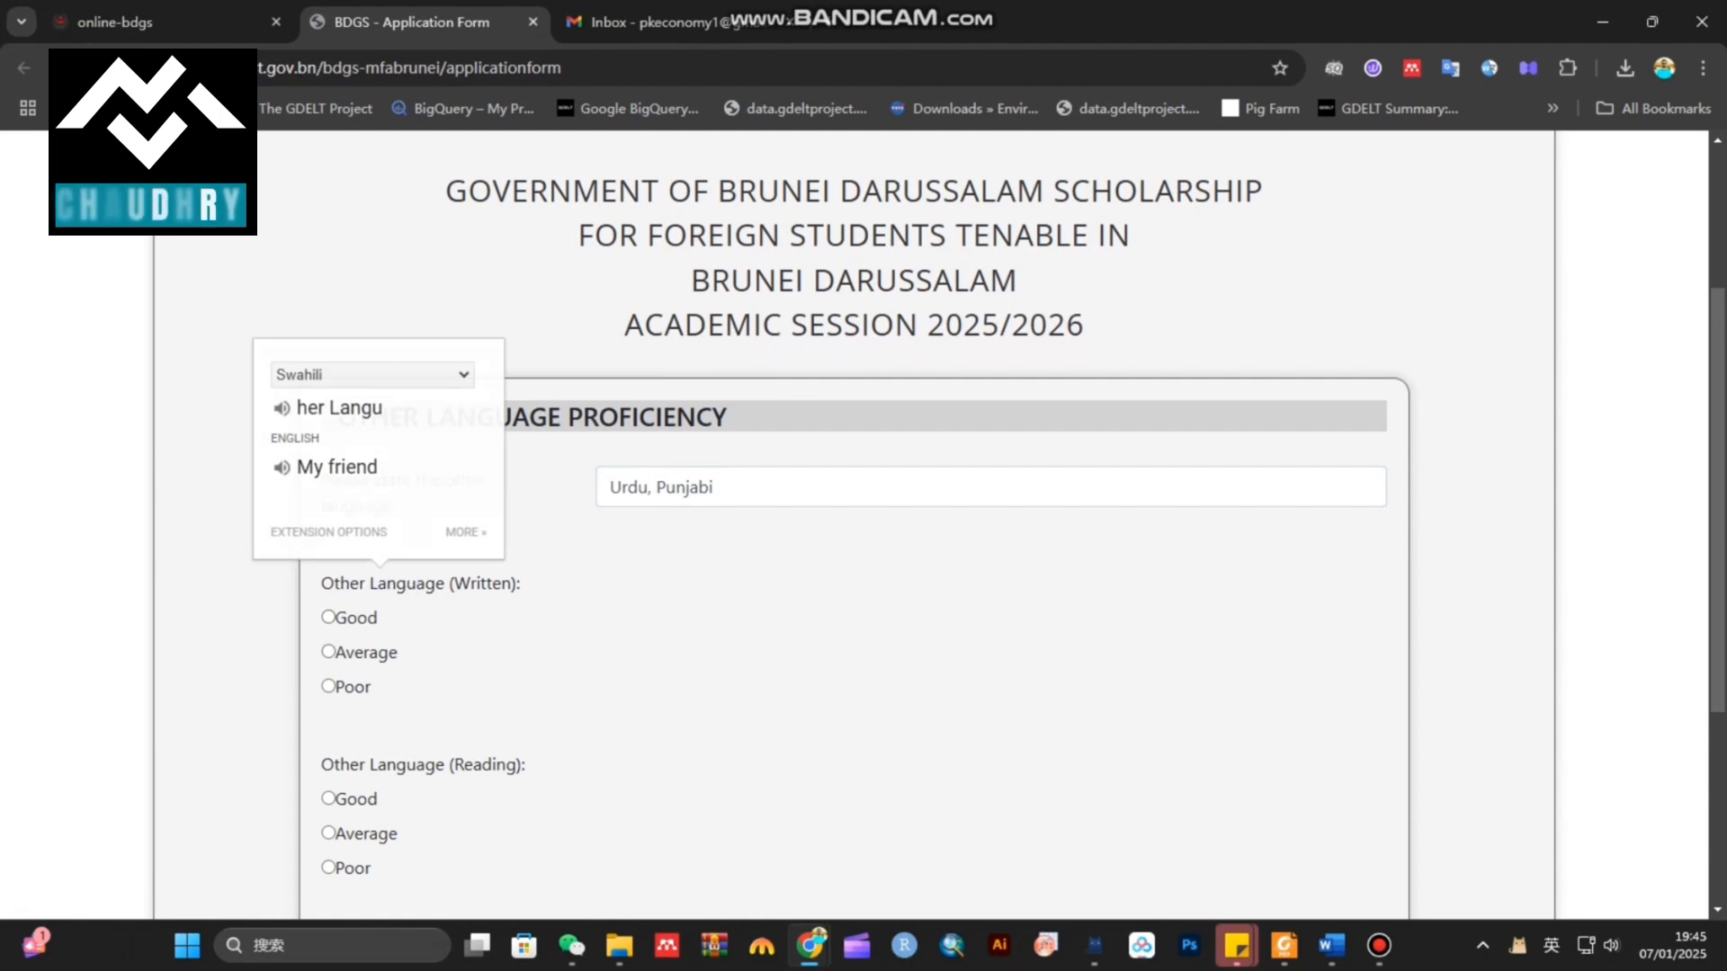
pyautogui.scroll(-4, 854, 522)
pyautogui.scroll(2, 854, 522)
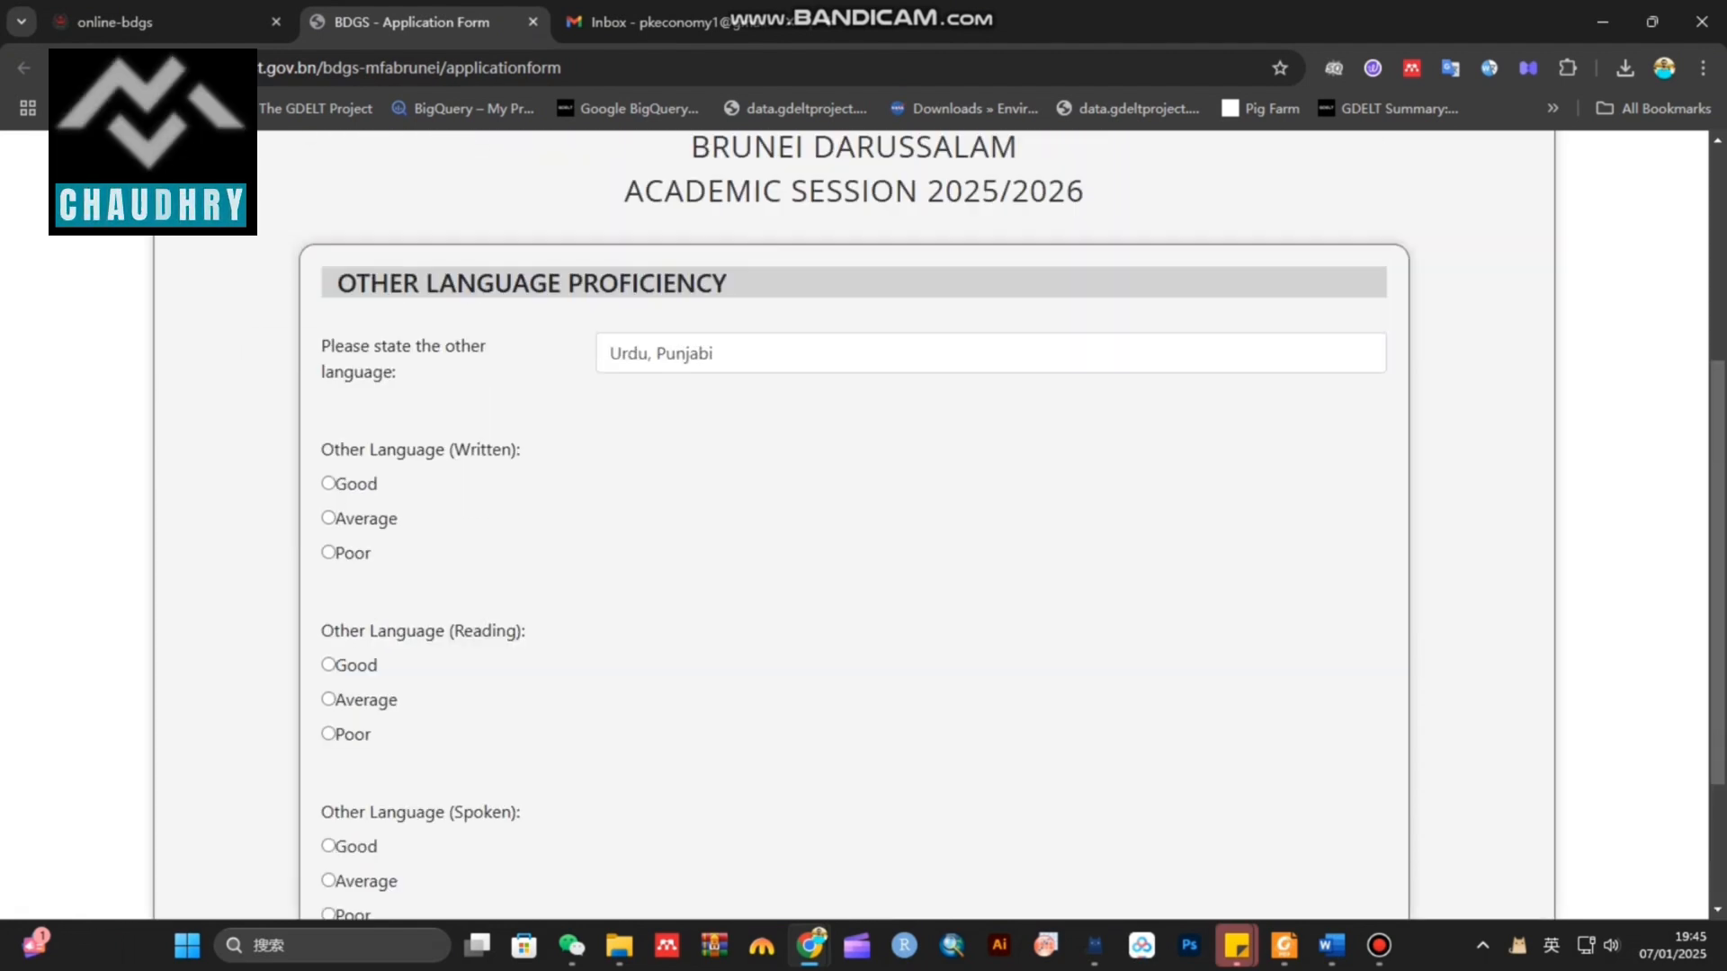
pyautogui.click(328, 484)
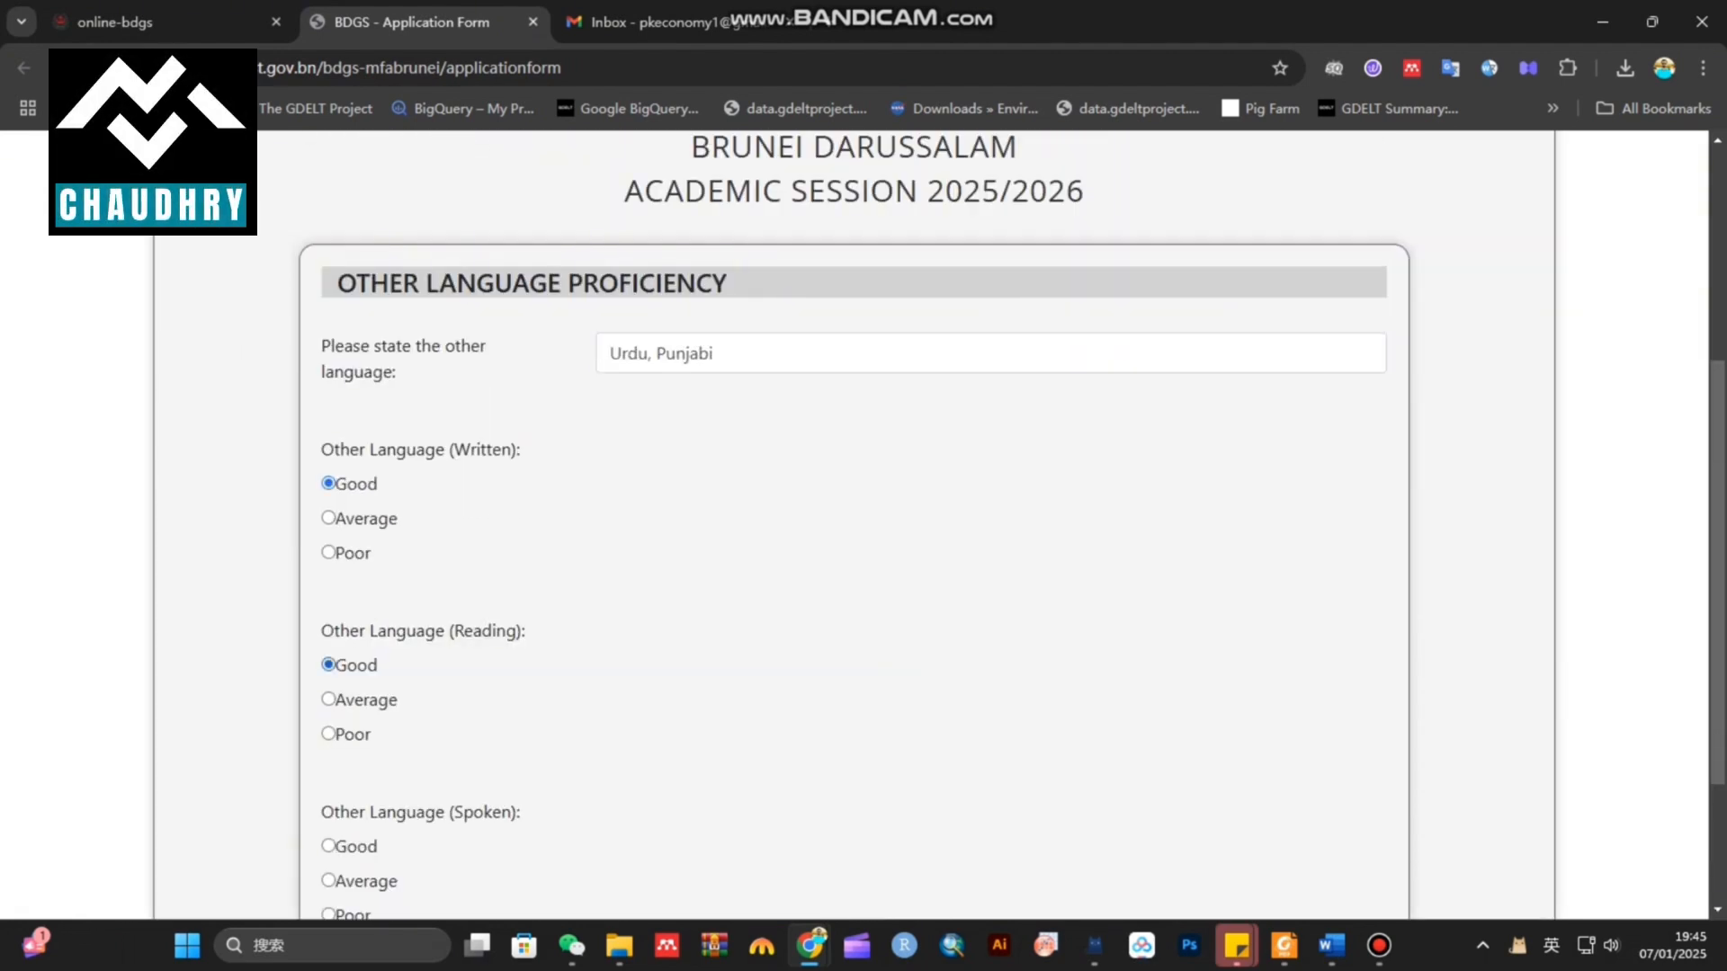
pyautogui.scroll(-2, 855, 524)
pyautogui.click(328, 631)
# Enter distinction row 1 as 2021, 'Got laptop under PM Laptop scheme'
pyautogui.click(805, 784)
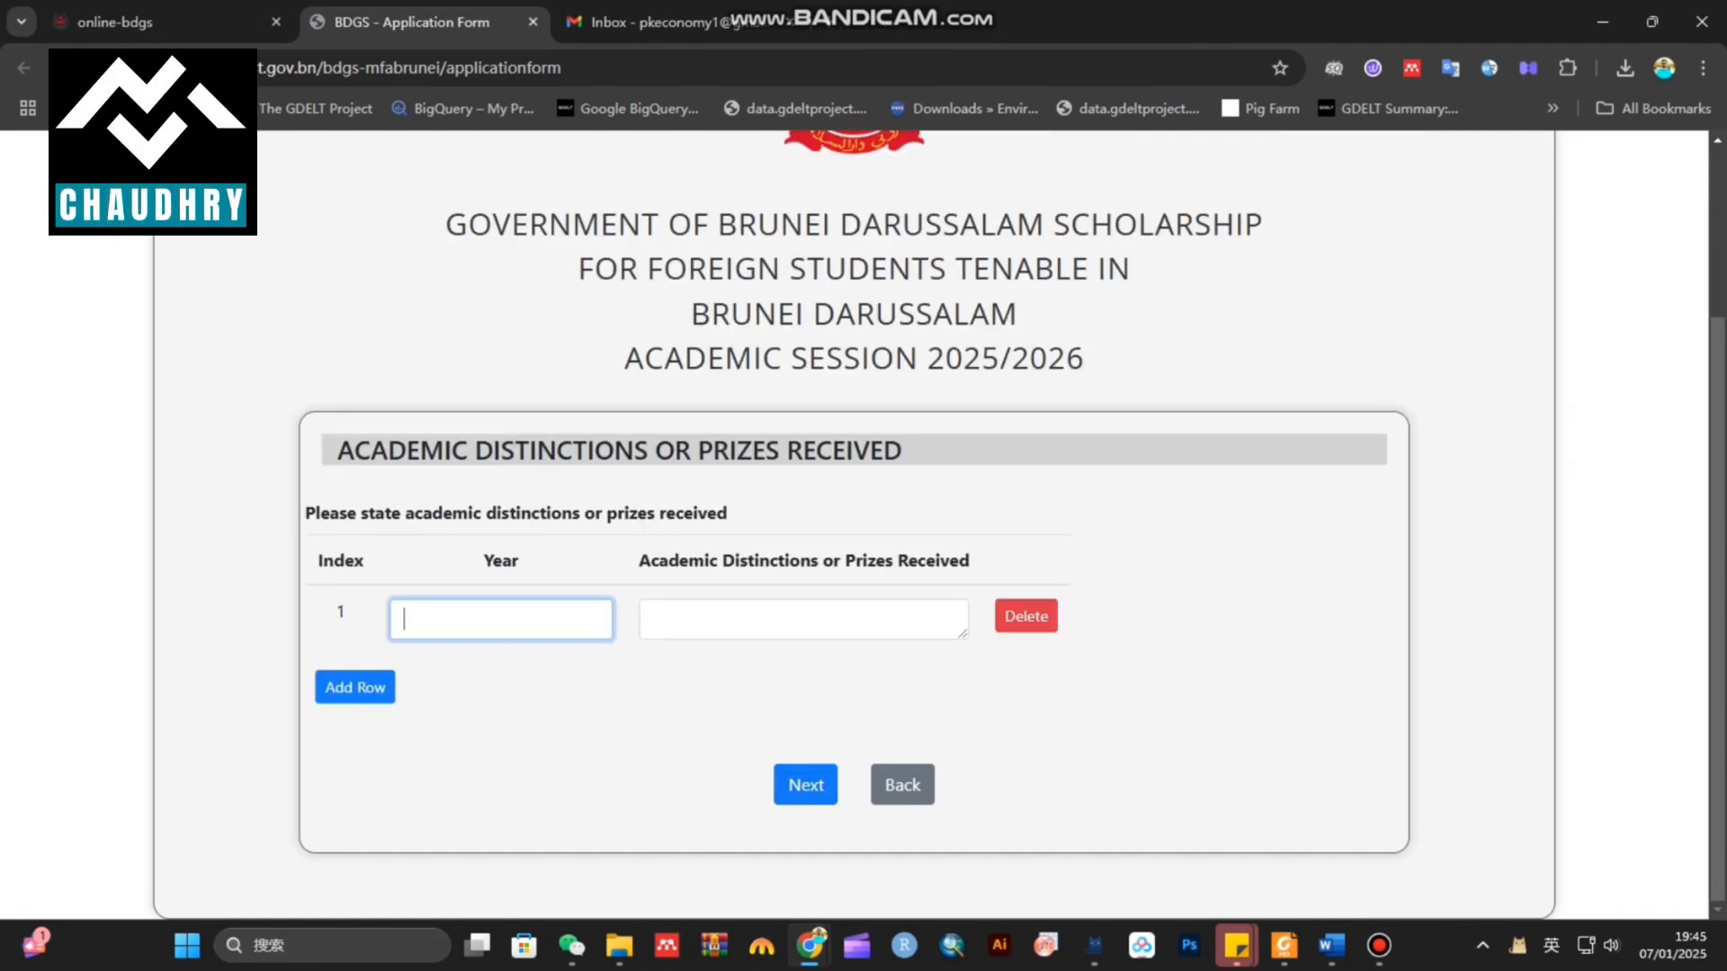
pyautogui.moveTo(338, 450); pyautogui.dragTo(901, 450)
pyautogui.click(501, 620)
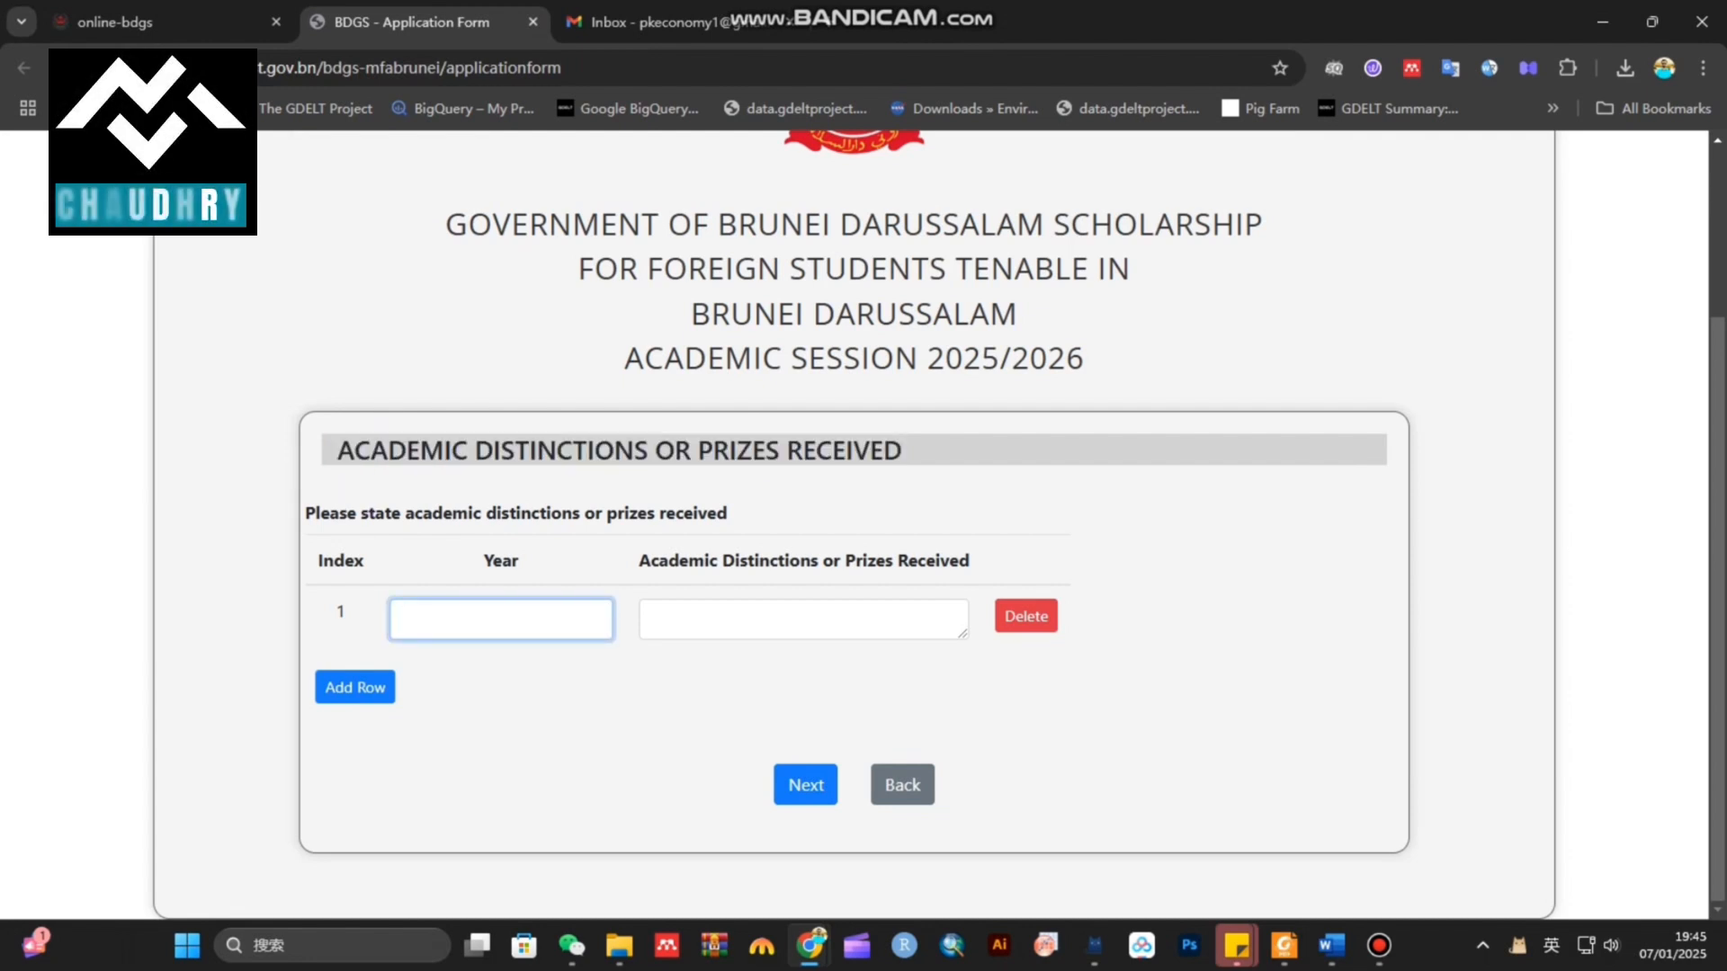
pyautogui.write('20')
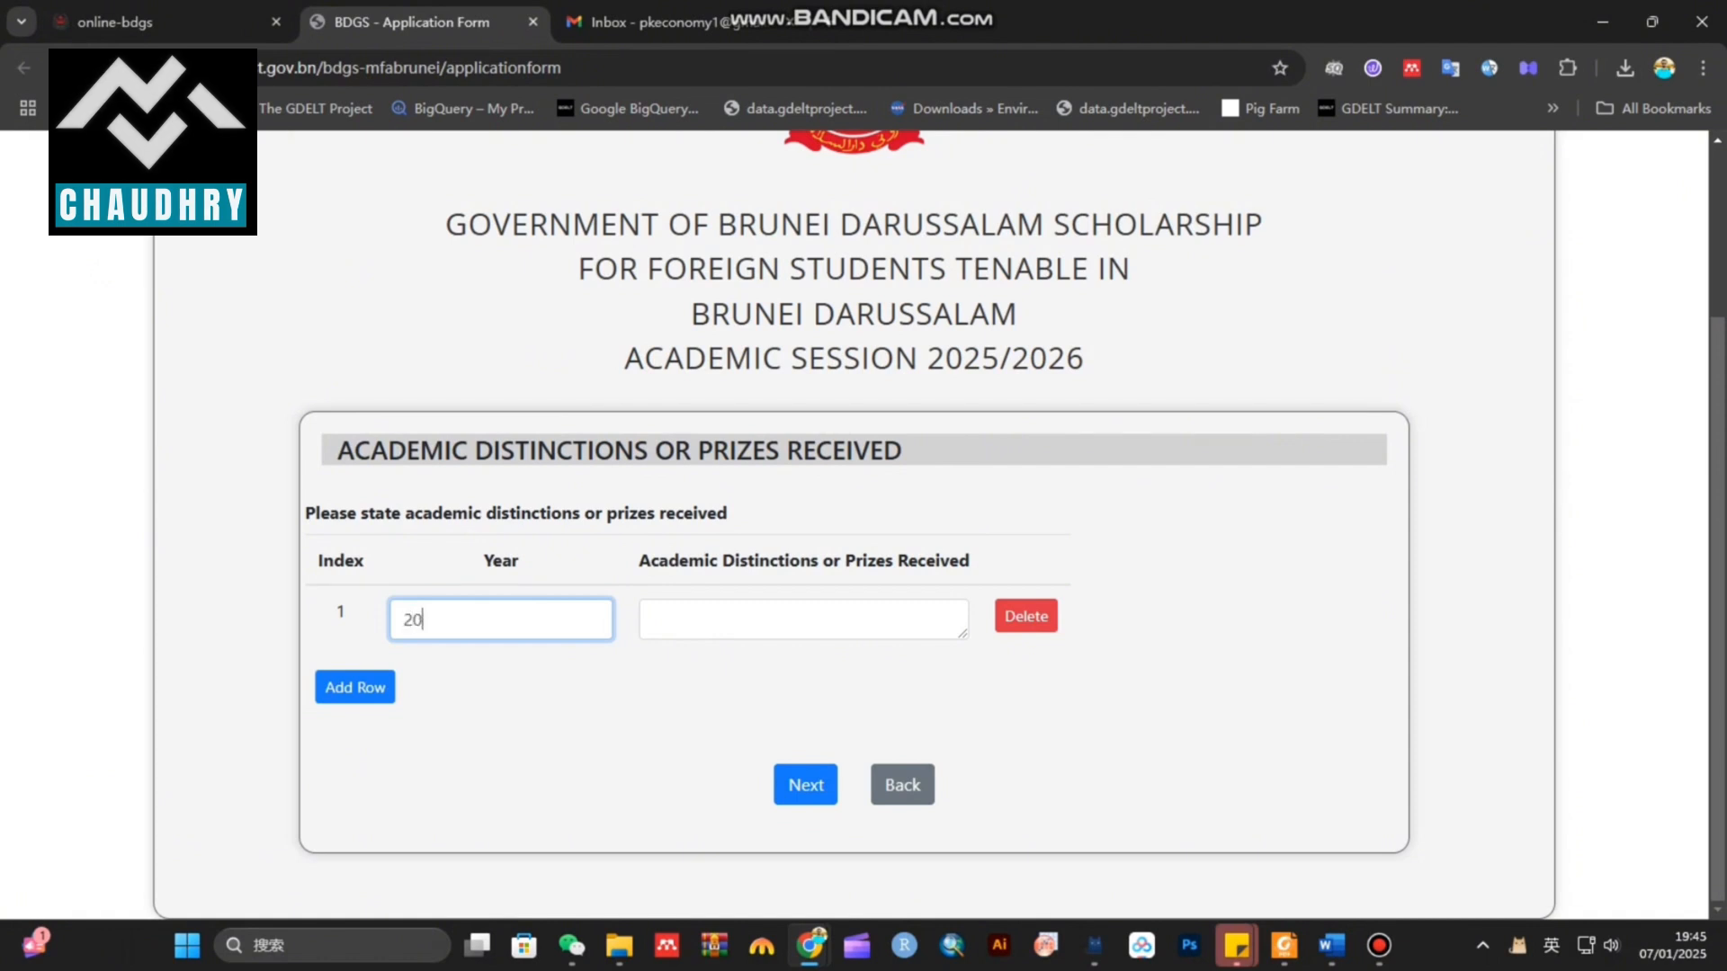
pyautogui.write('21')
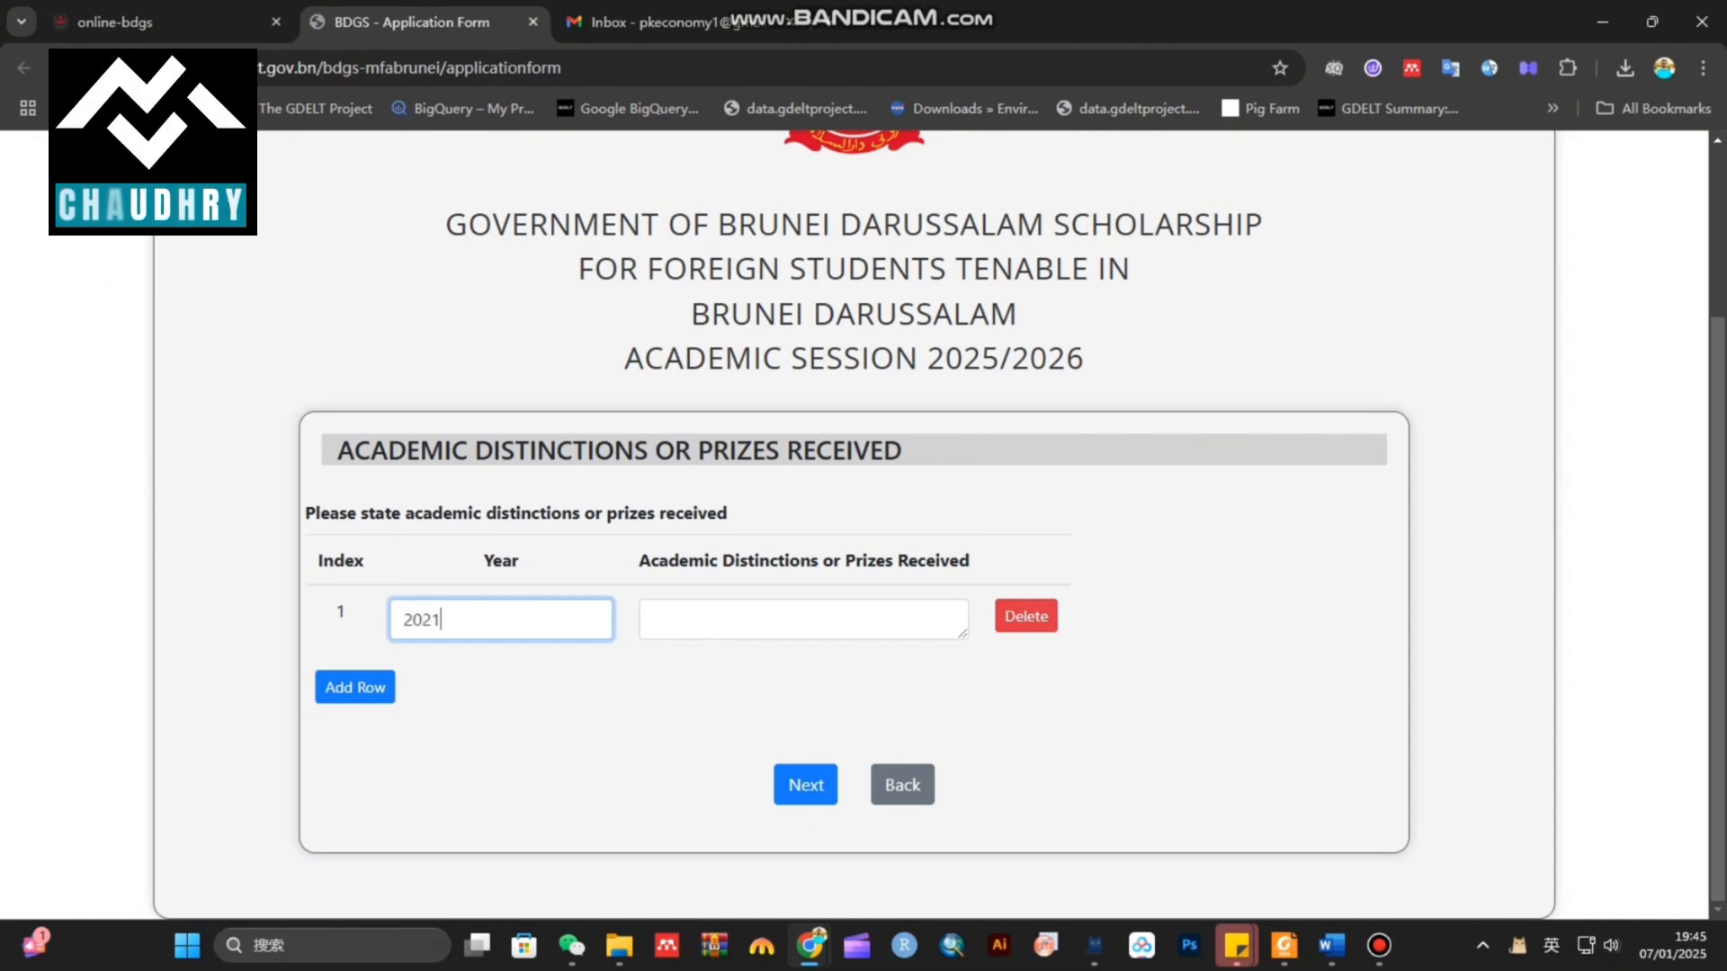
pyautogui.press('Tab')
pyautogui.write('P')
pyautogui.write('Go')
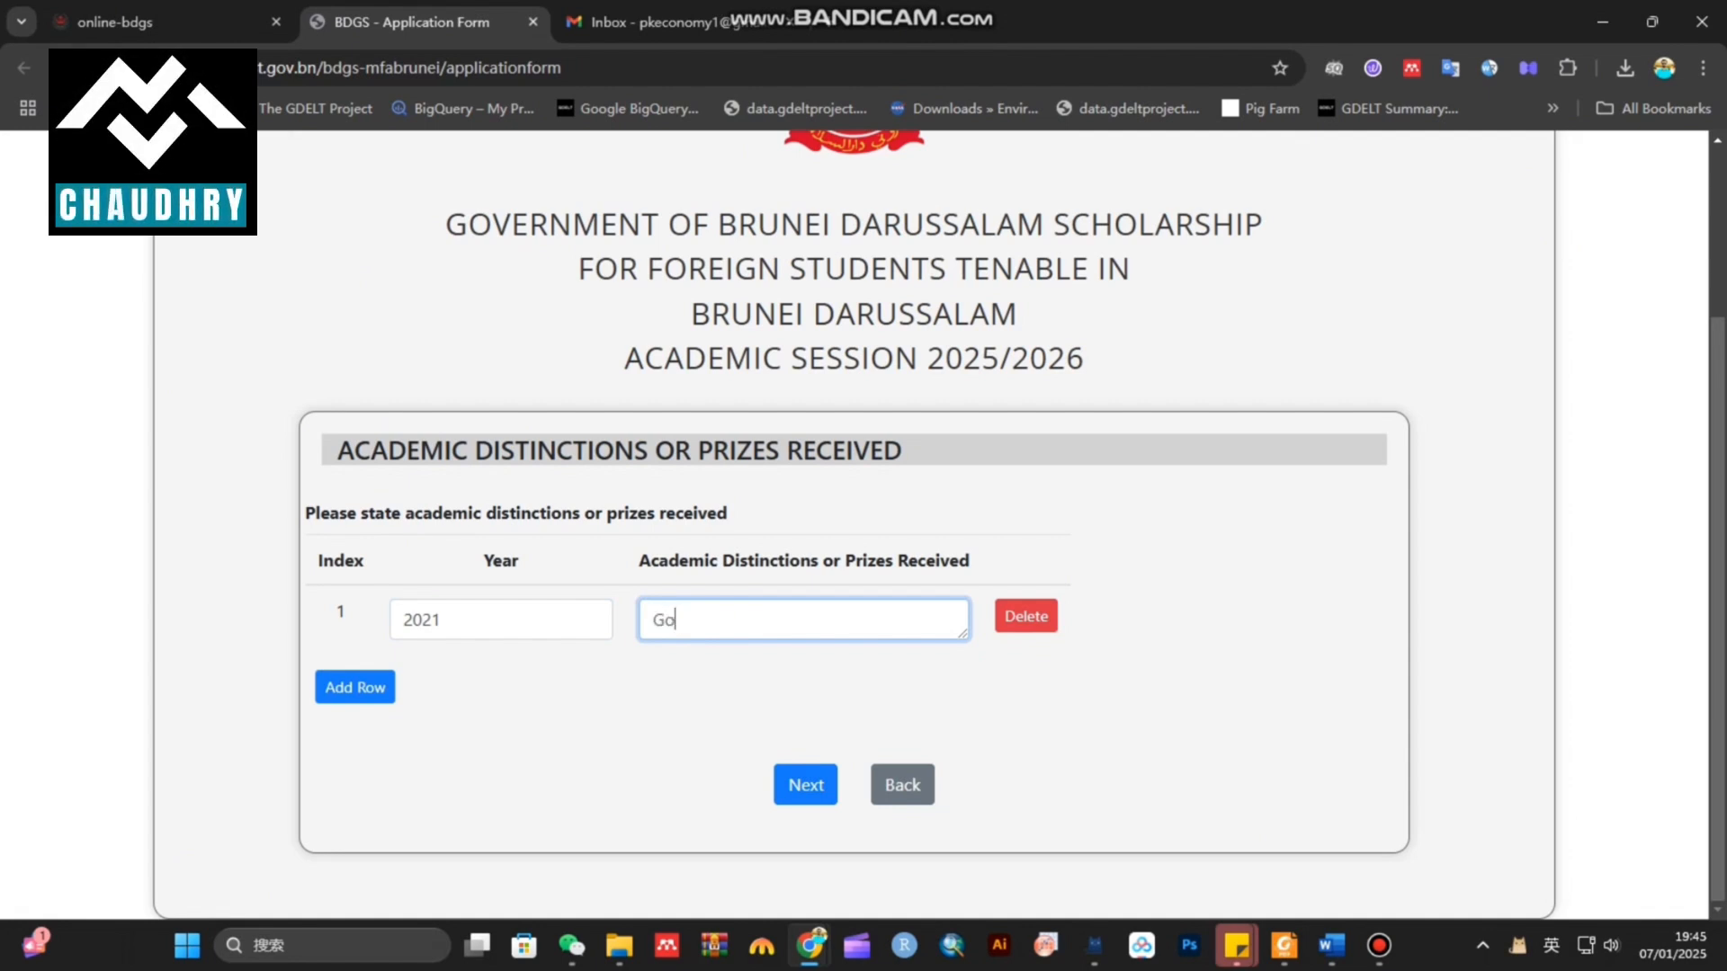
pyautogui.write('t laptop')
pyautogui.write('under PM Lap')
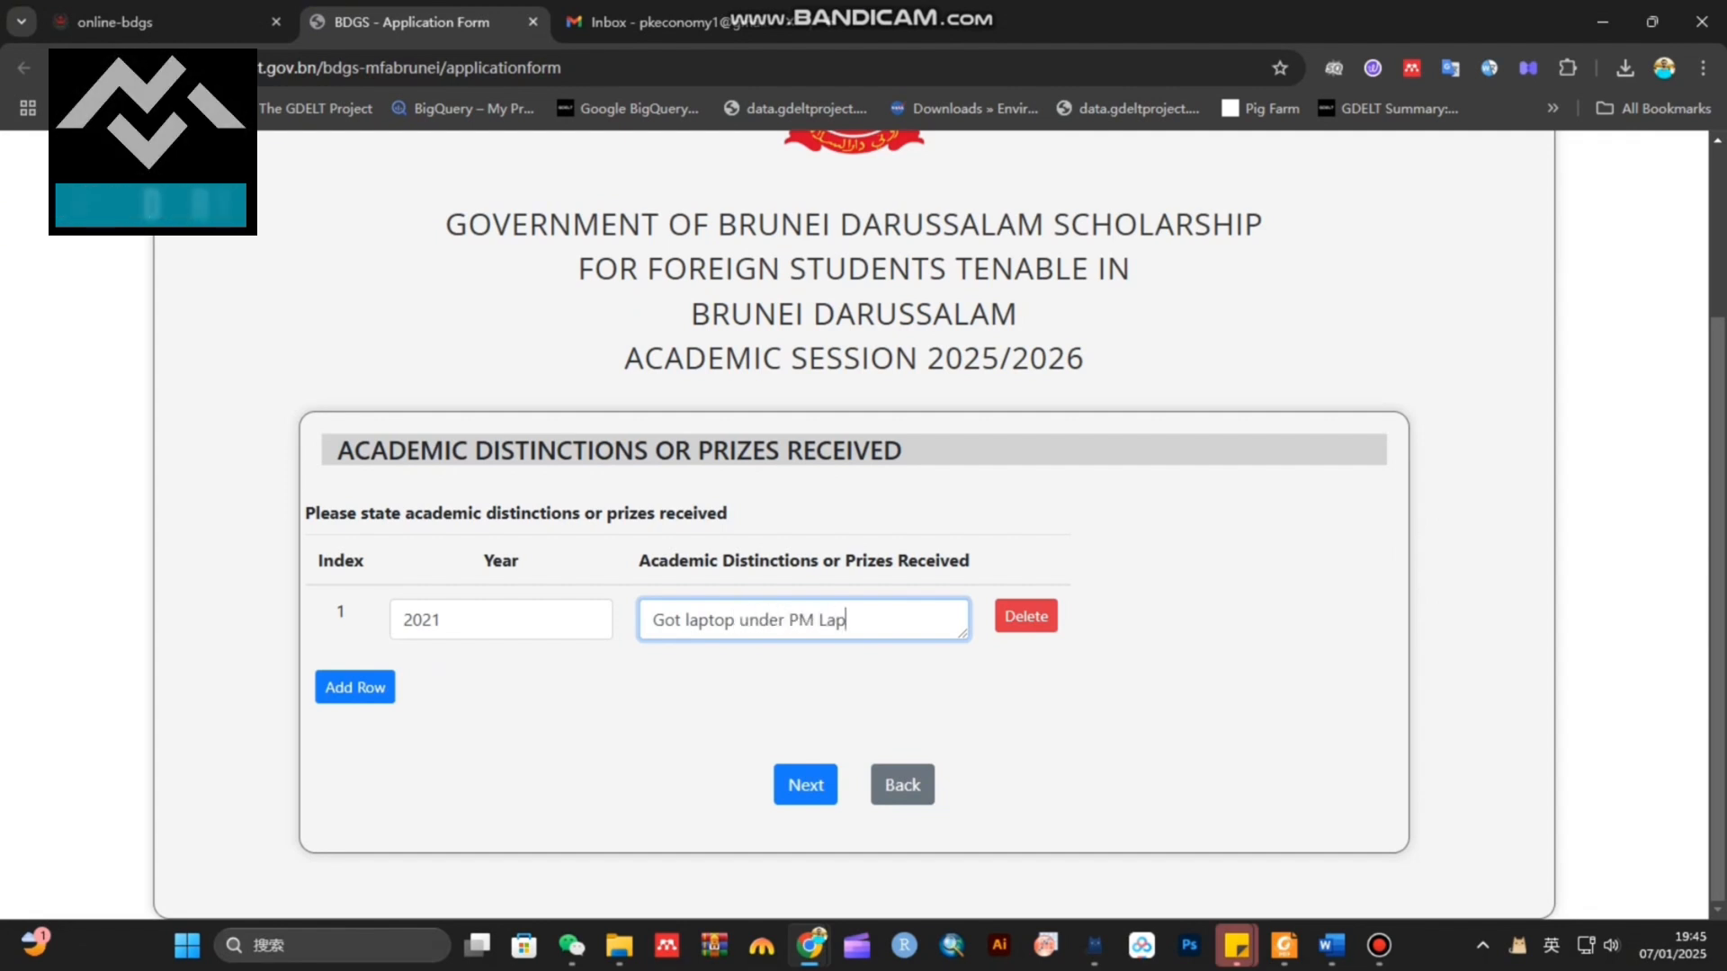
pyautogui.write('top schemee')
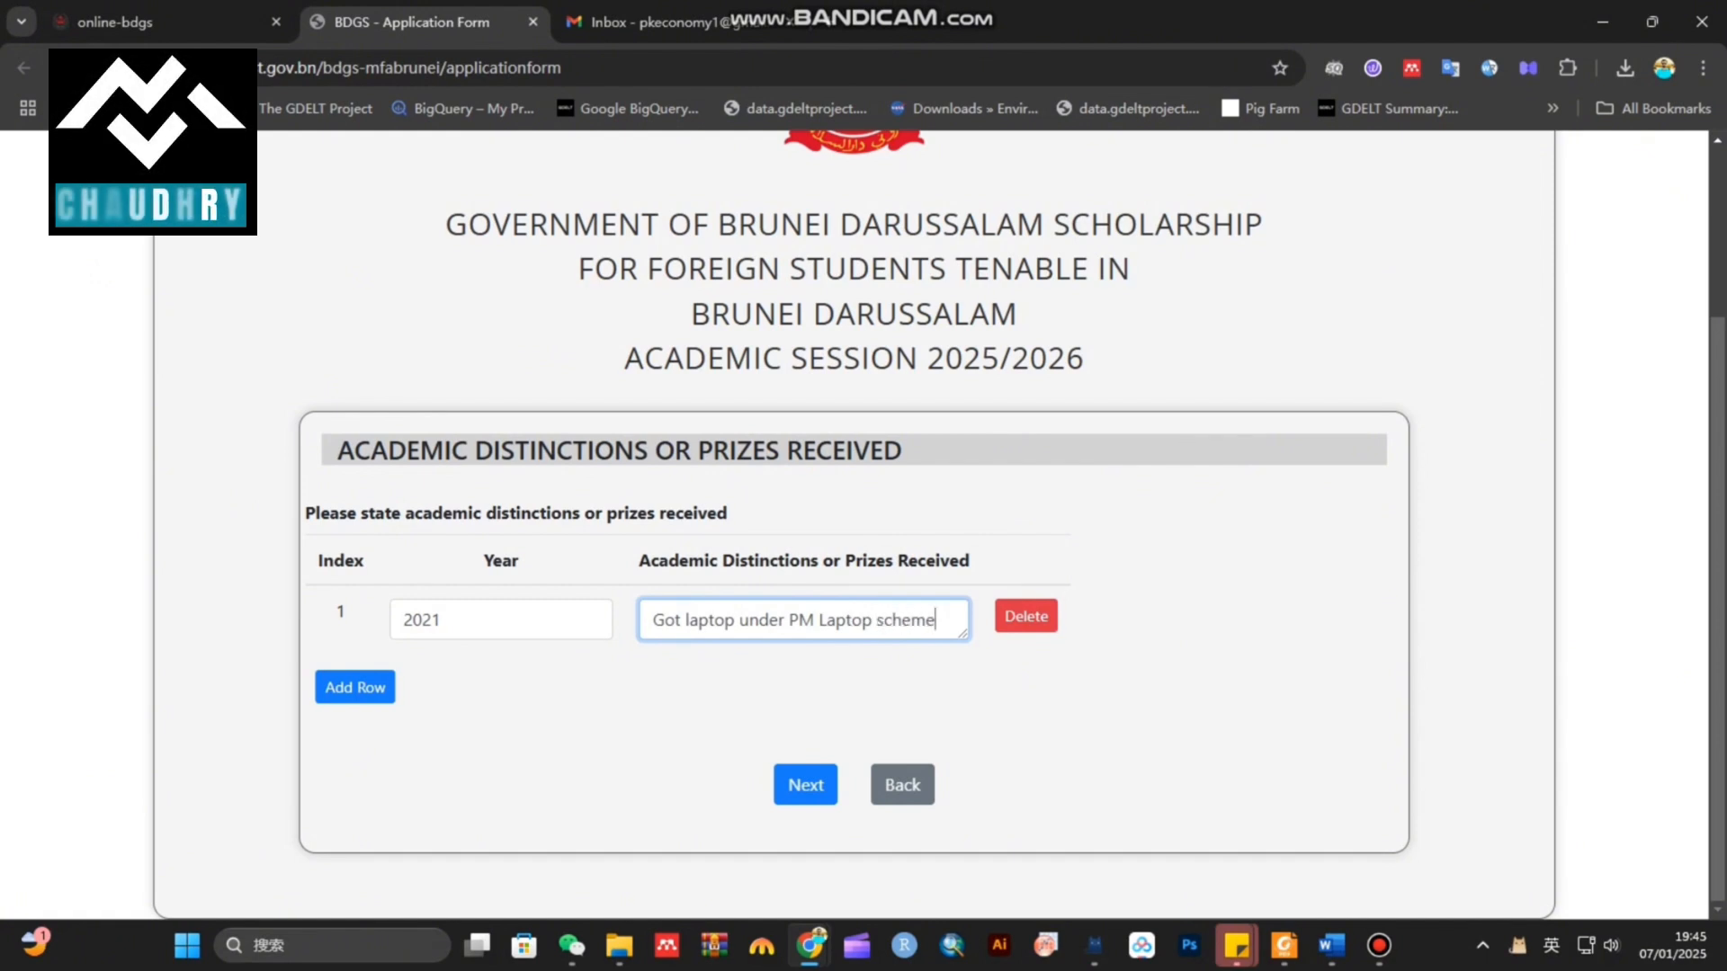
# Add a second distinction row with year 2022, then delete that unused row
pyautogui.click(355, 687)
pyautogui.click(405, 686)
pyautogui.write('2022')
pyautogui.press('Tab')
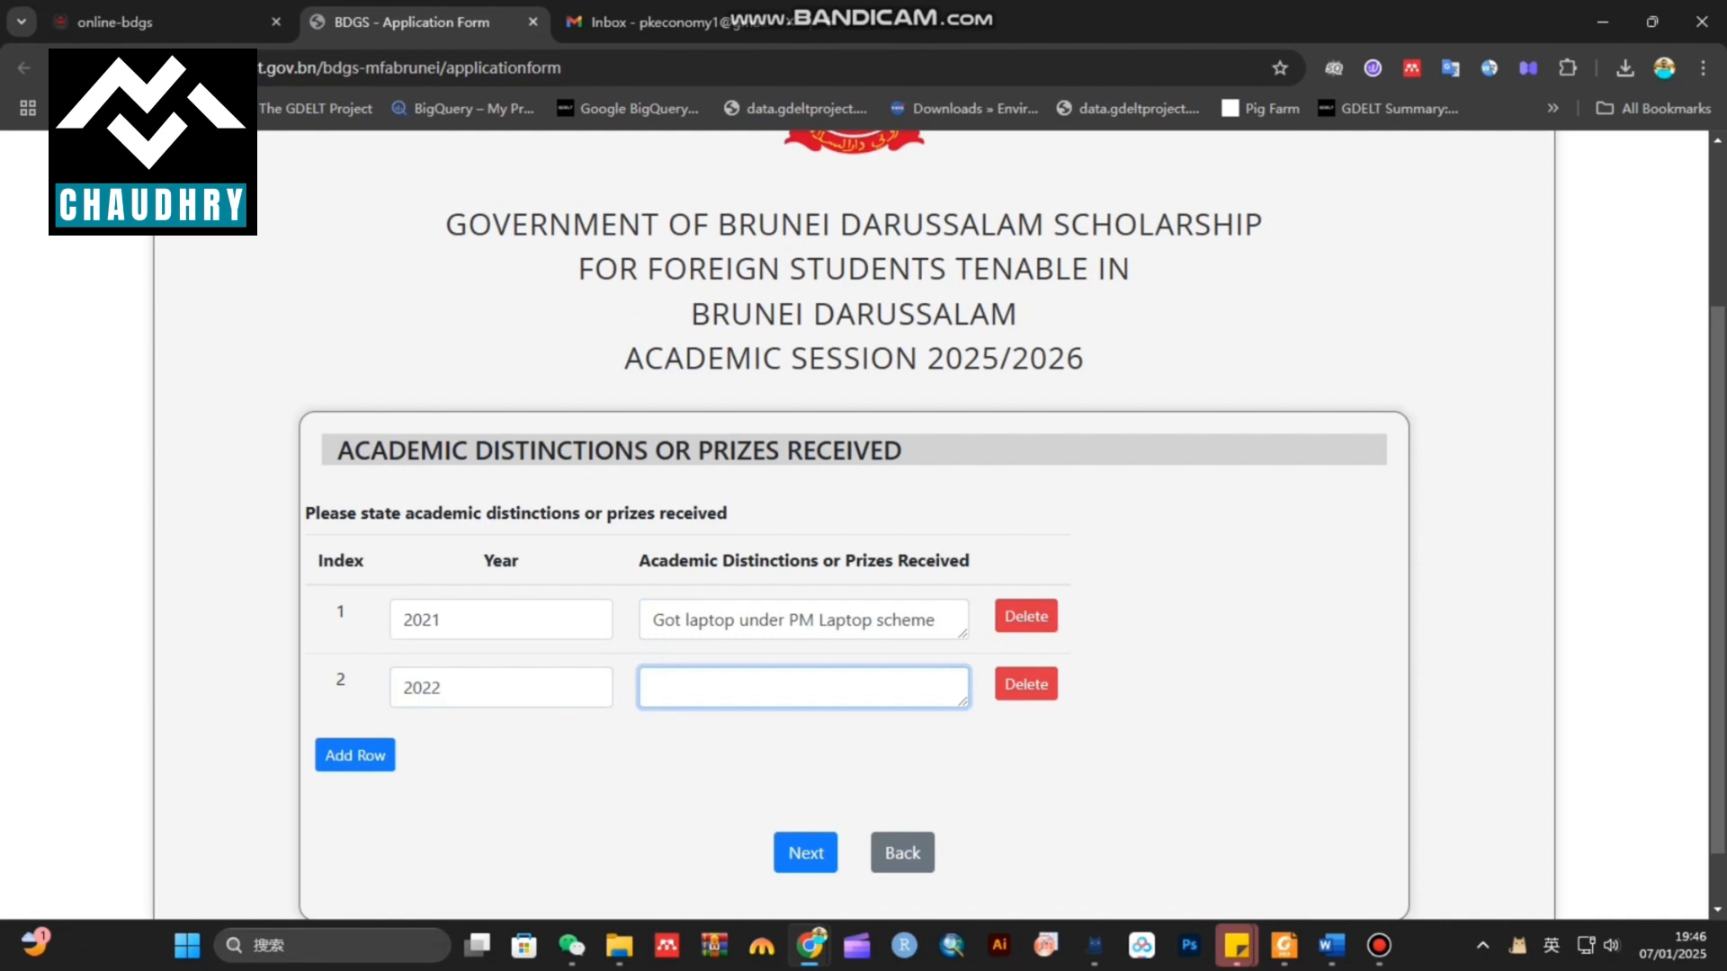
pyautogui.click(1026, 685)
# Review the Proposed Future Career page fields, attempting Next while they are empty
pyautogui.click(806, 786)
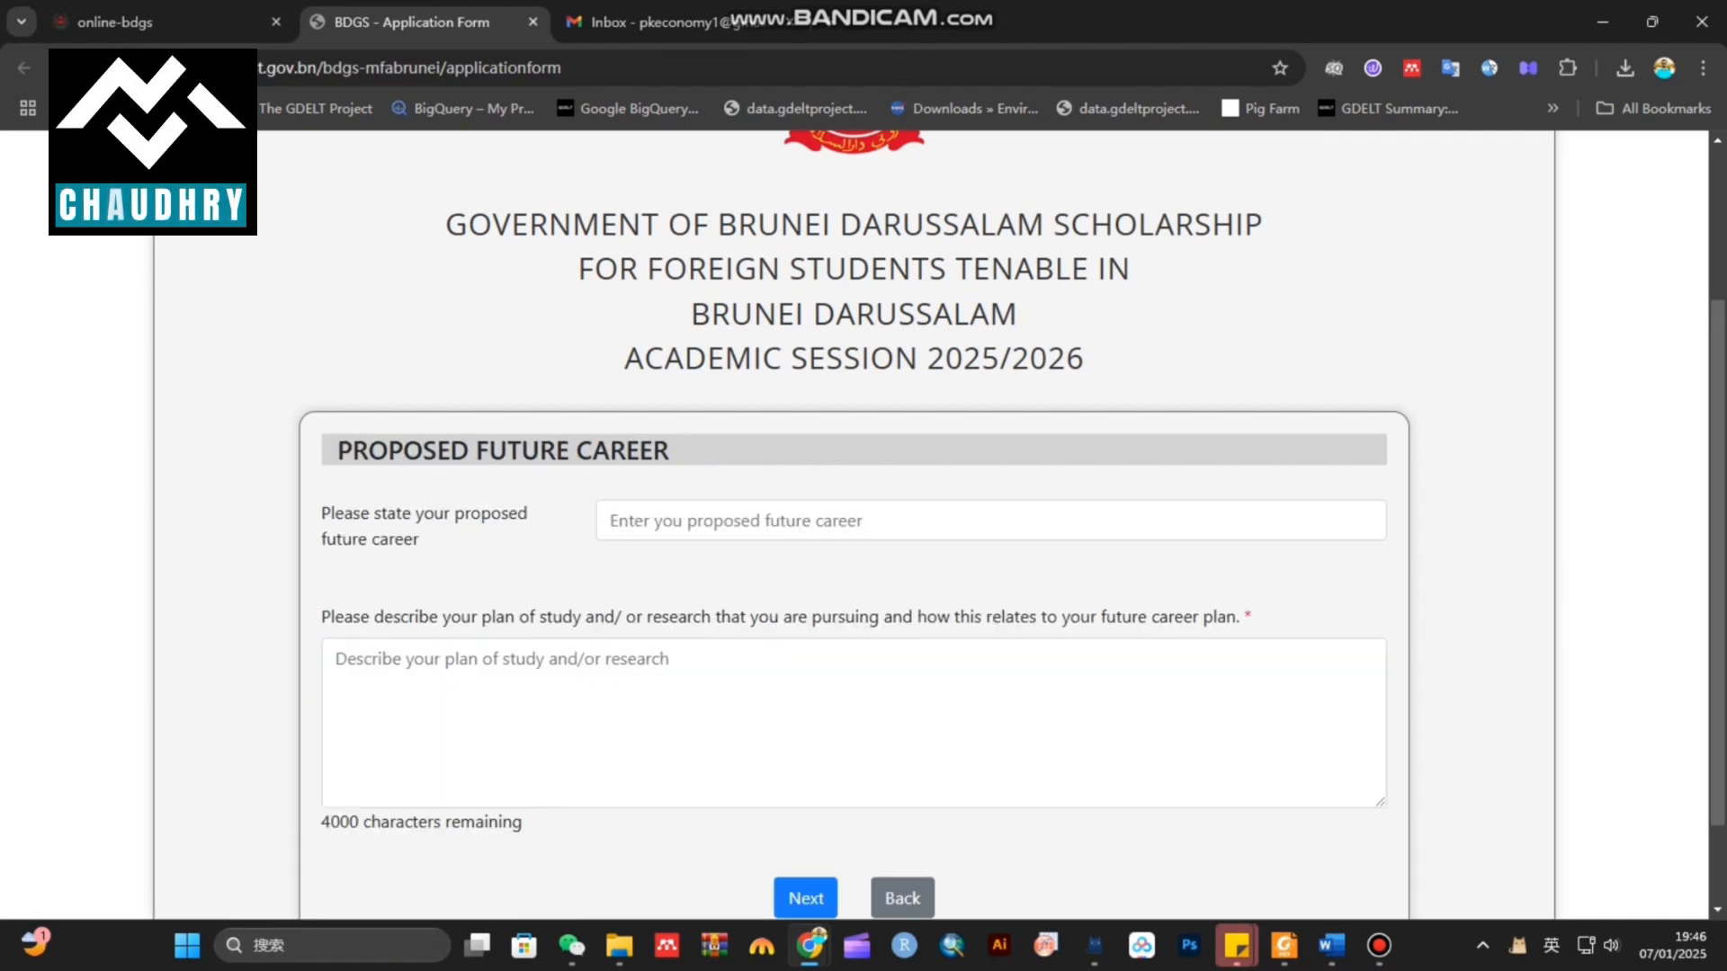
pyautogui.tripleClick(332, 512)
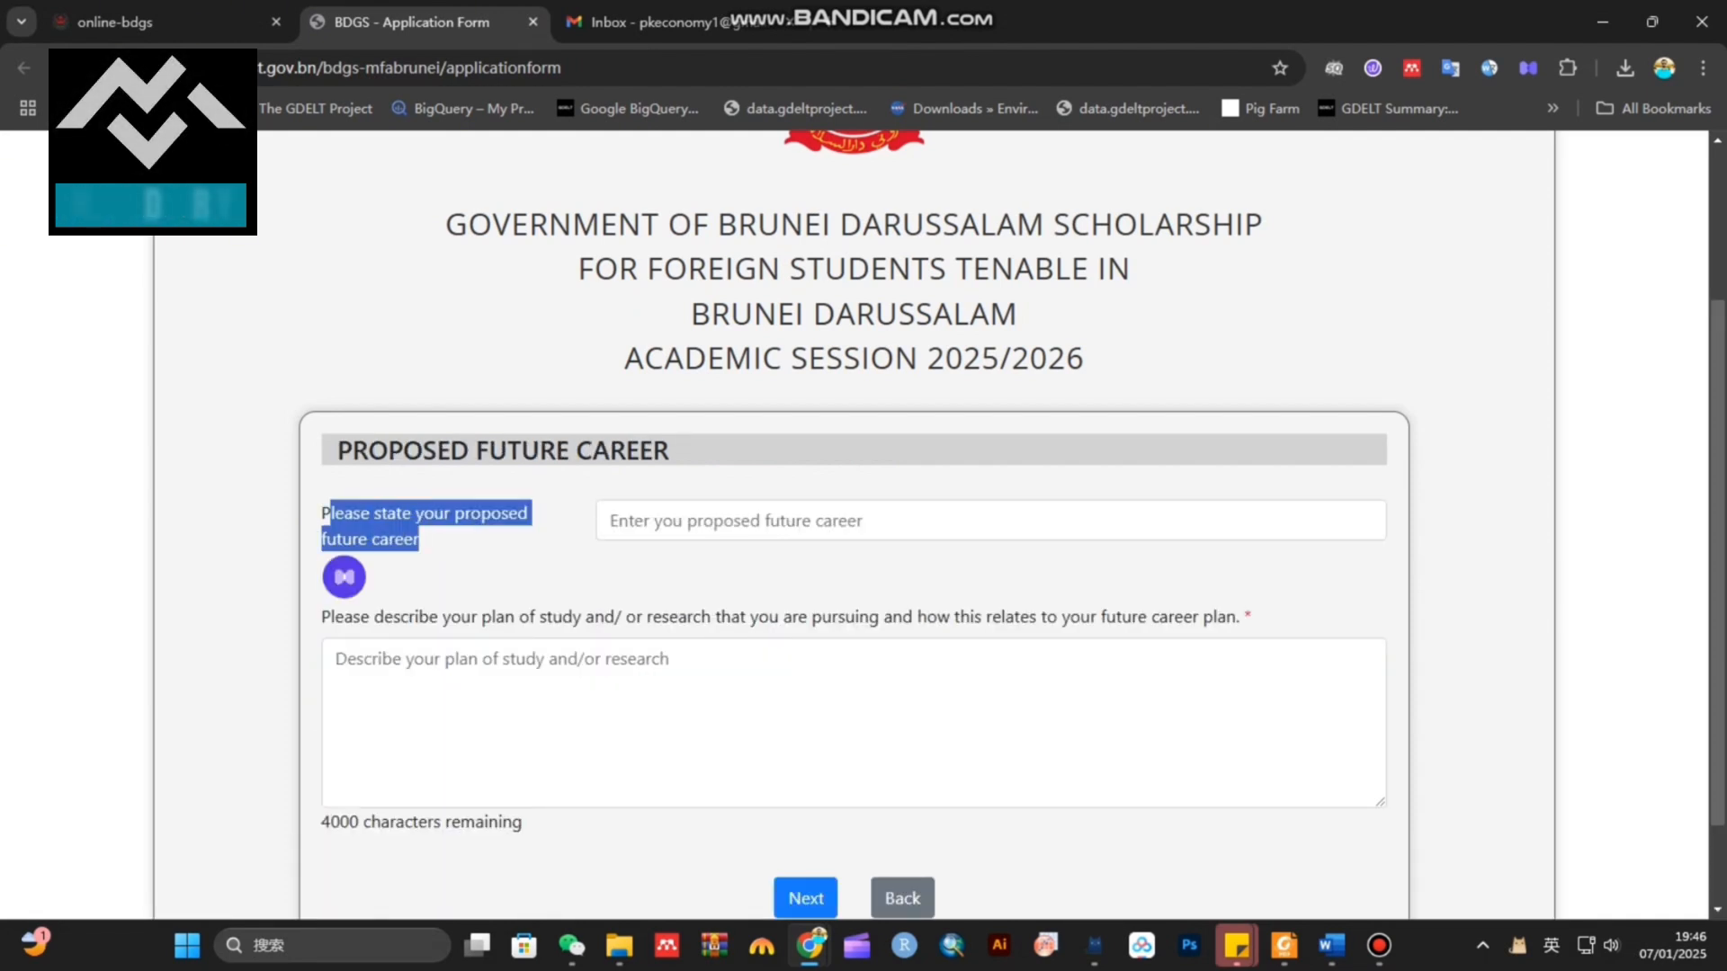
pyautogui.click(683, 521)
pyautogui.scroll(-1, 855, 521)
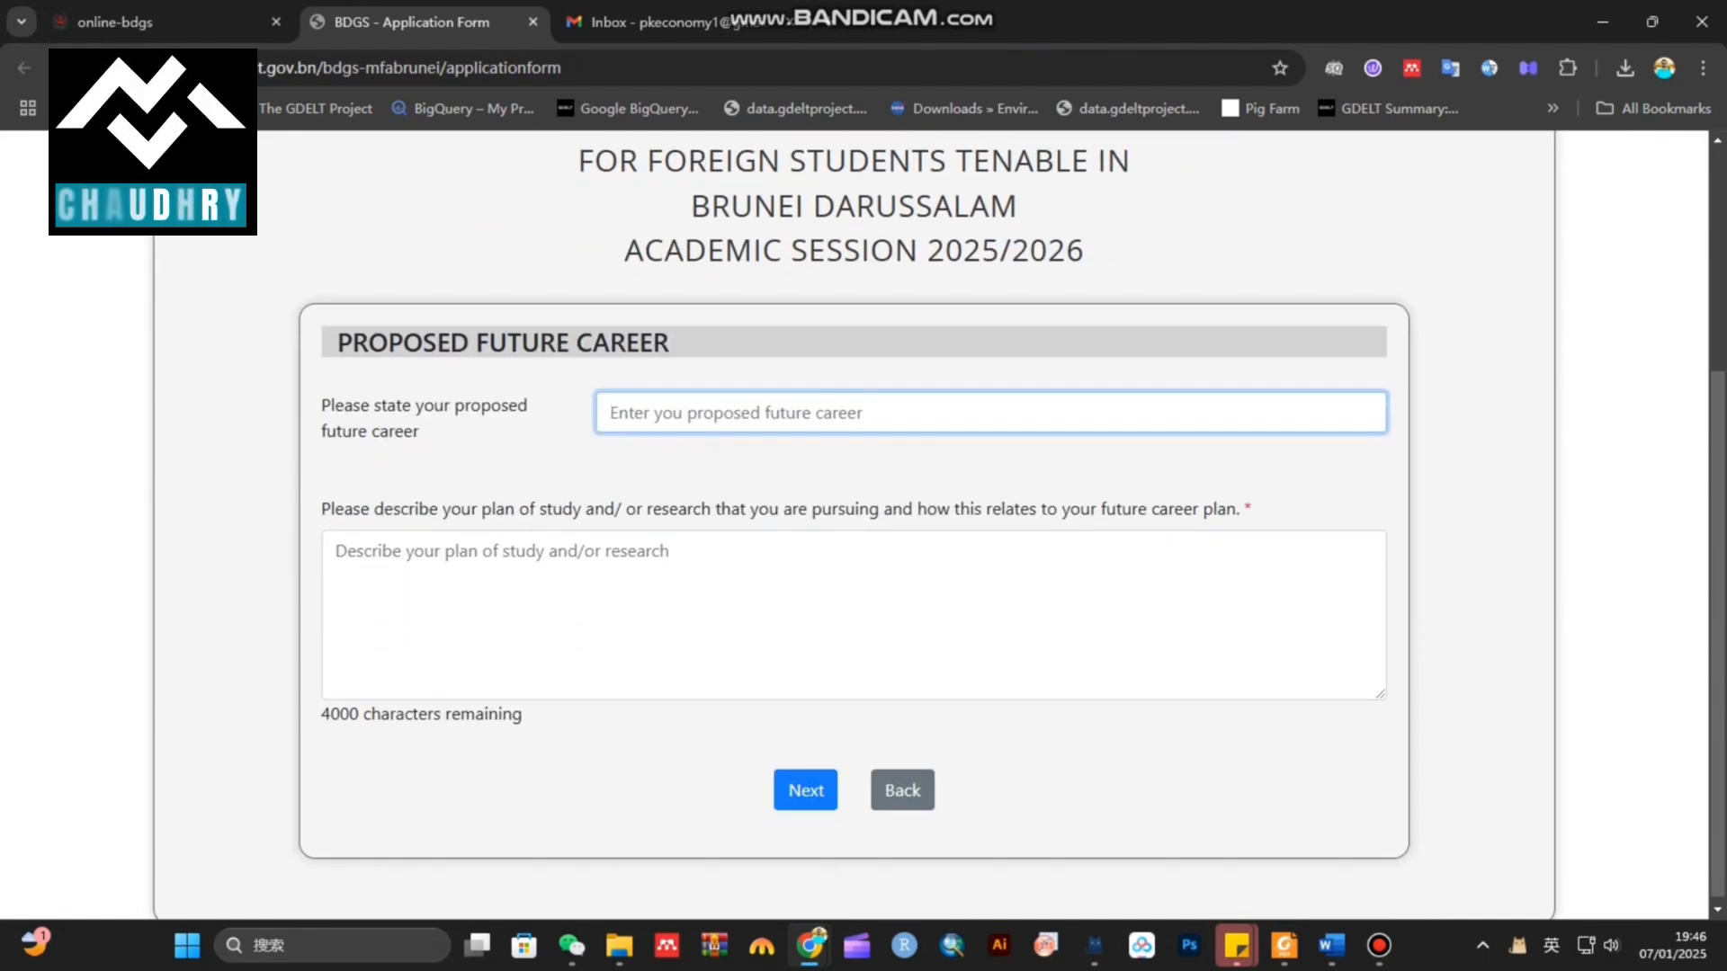
pyautogui.moveTo(421, 432); pyautogui.dragTo(325, 404)
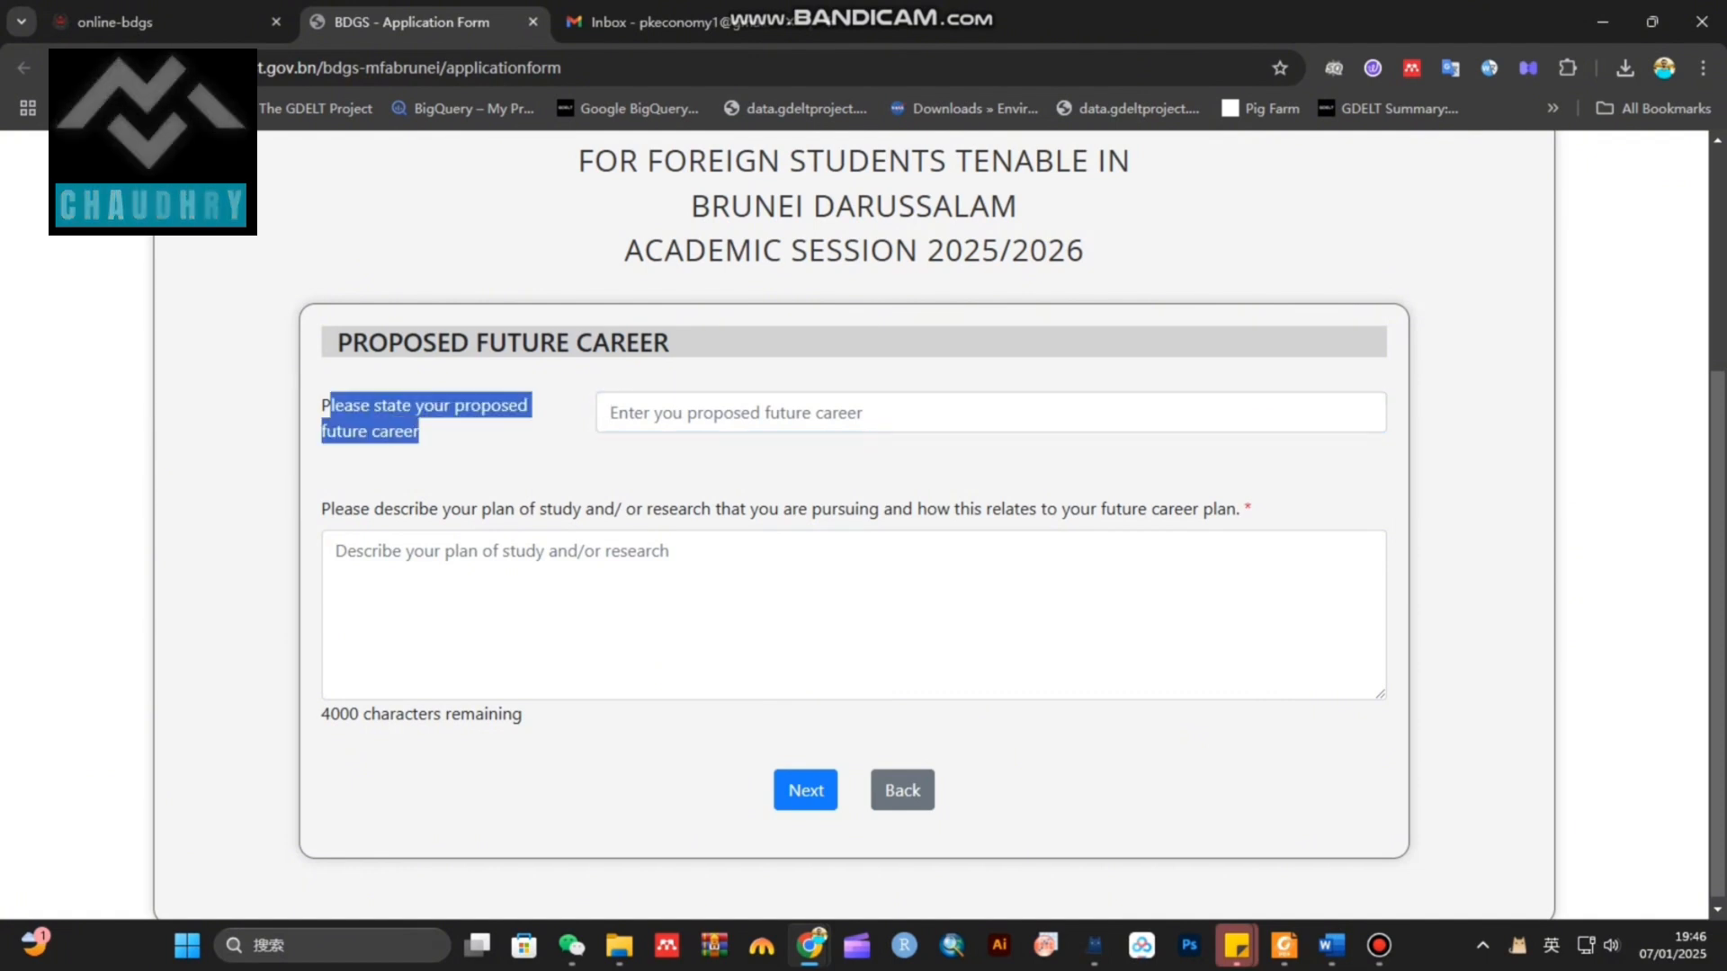
pyautogui.click(684, 413)
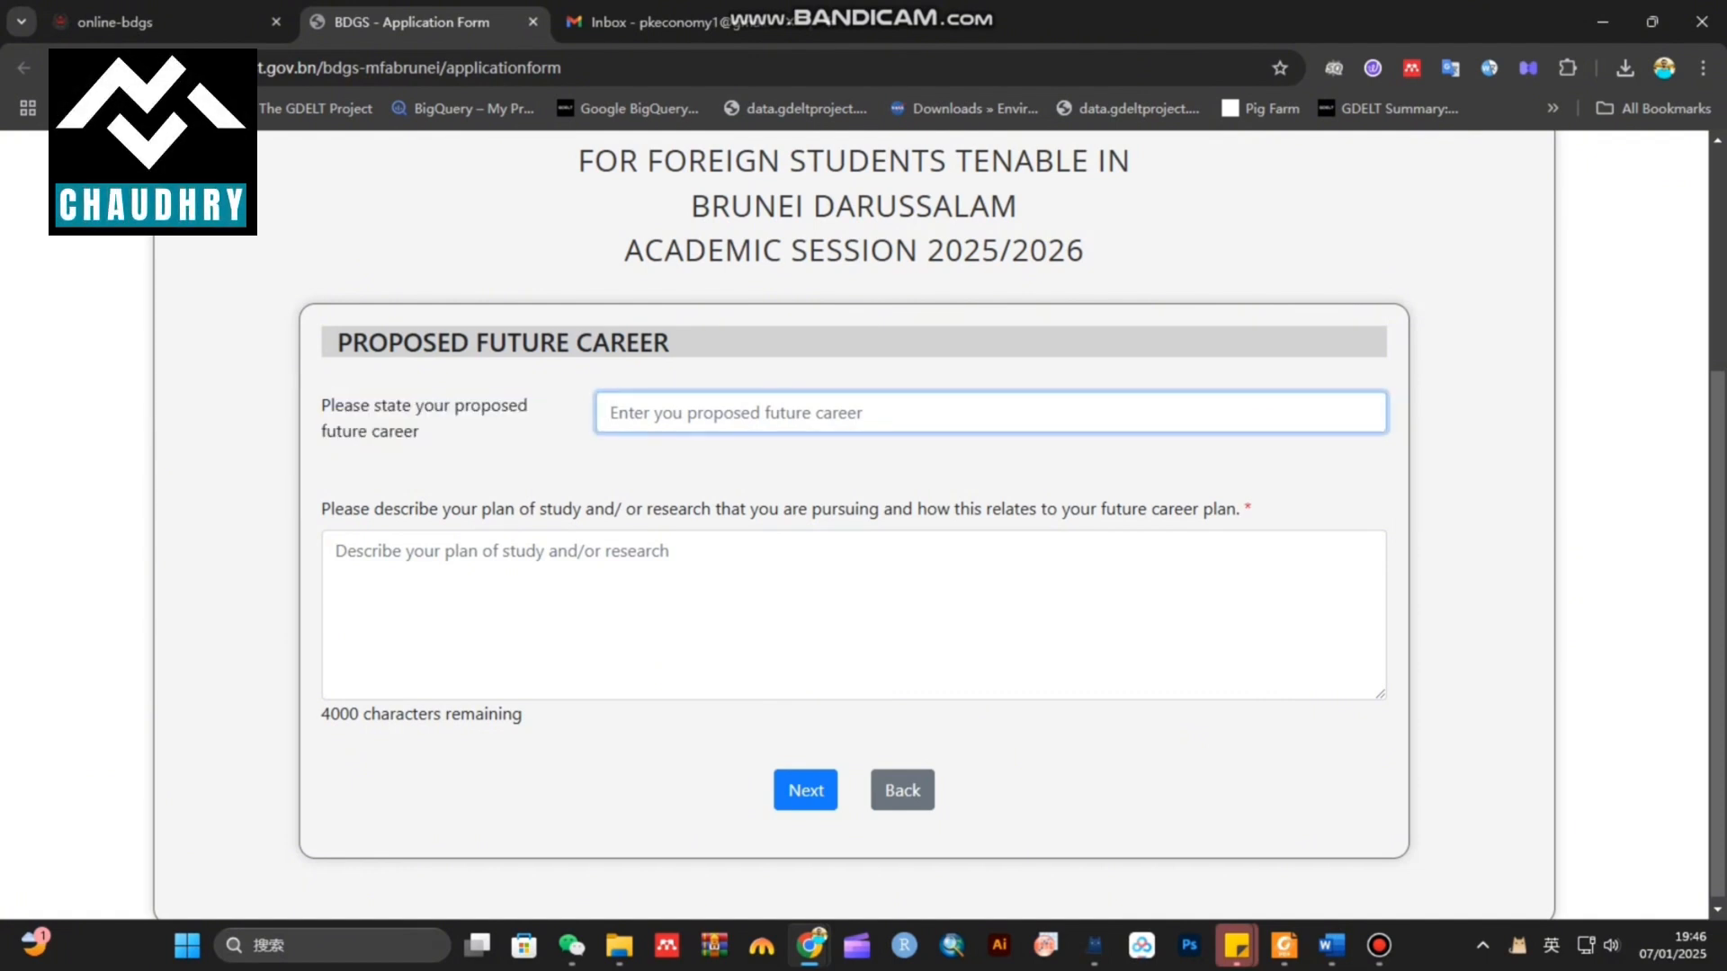
pyautogui.moveTo(779, 509); pyautogui.dragTo(1252, 509)
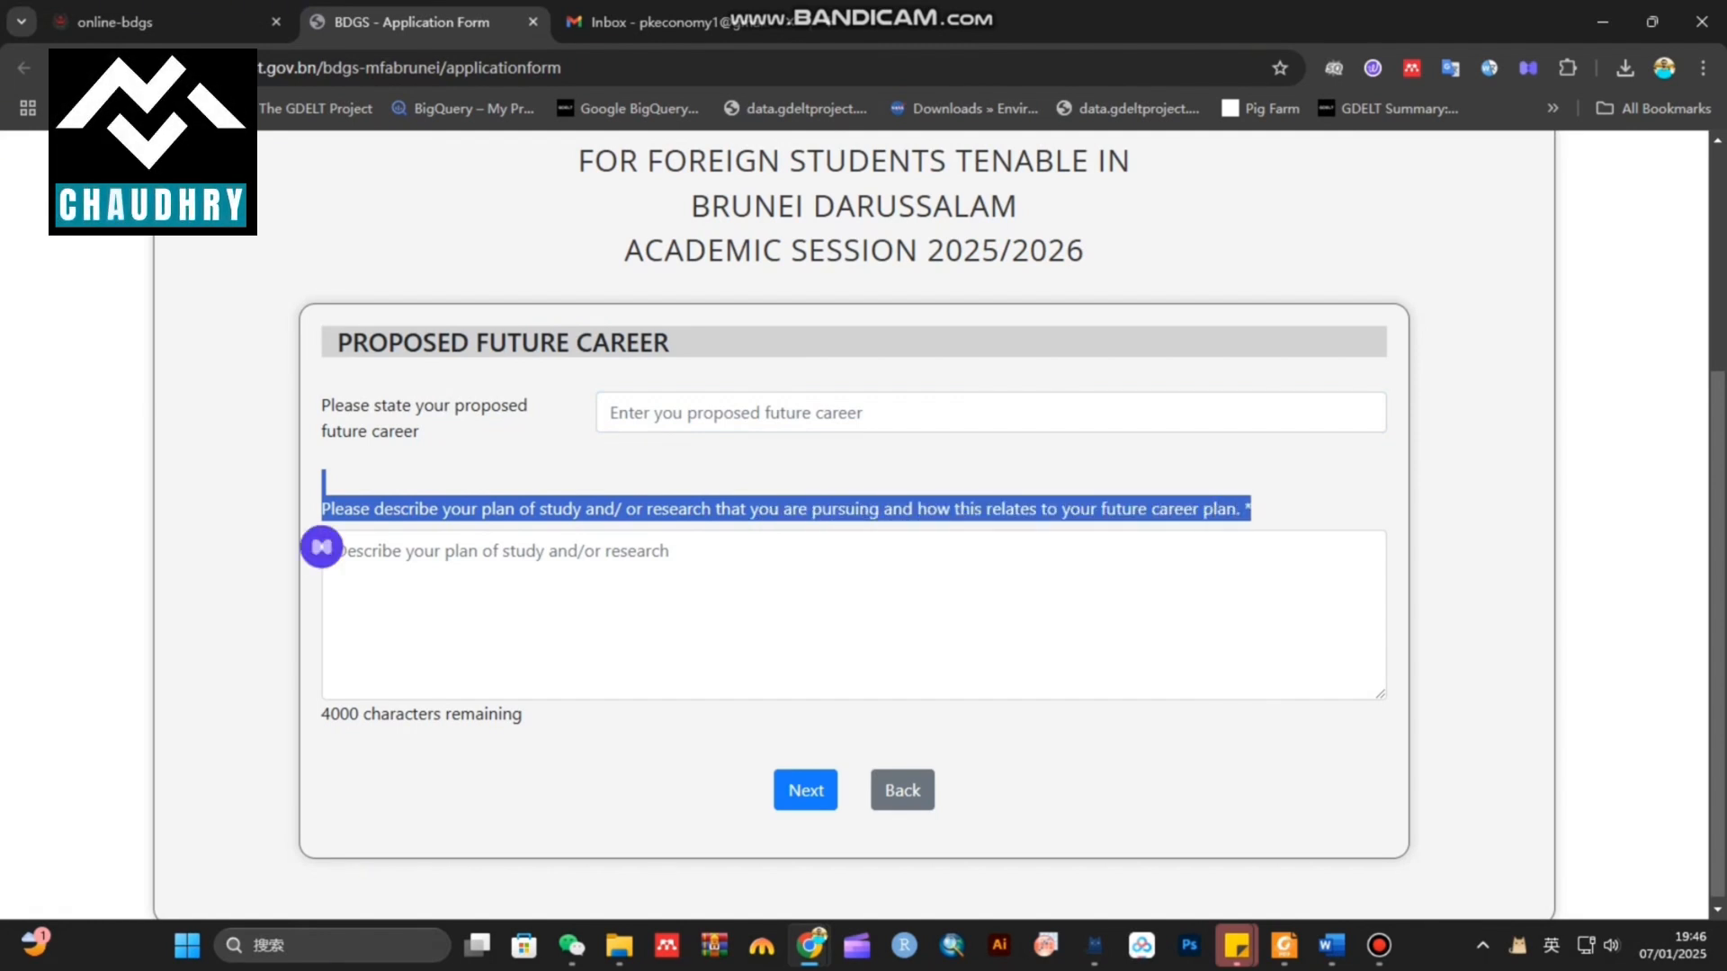
pyautogui.click(855, 594)
pyautogui.moveTo(322, 714); pyautogui.dragTo(524, 715)
pyautogui.click(990, 413)
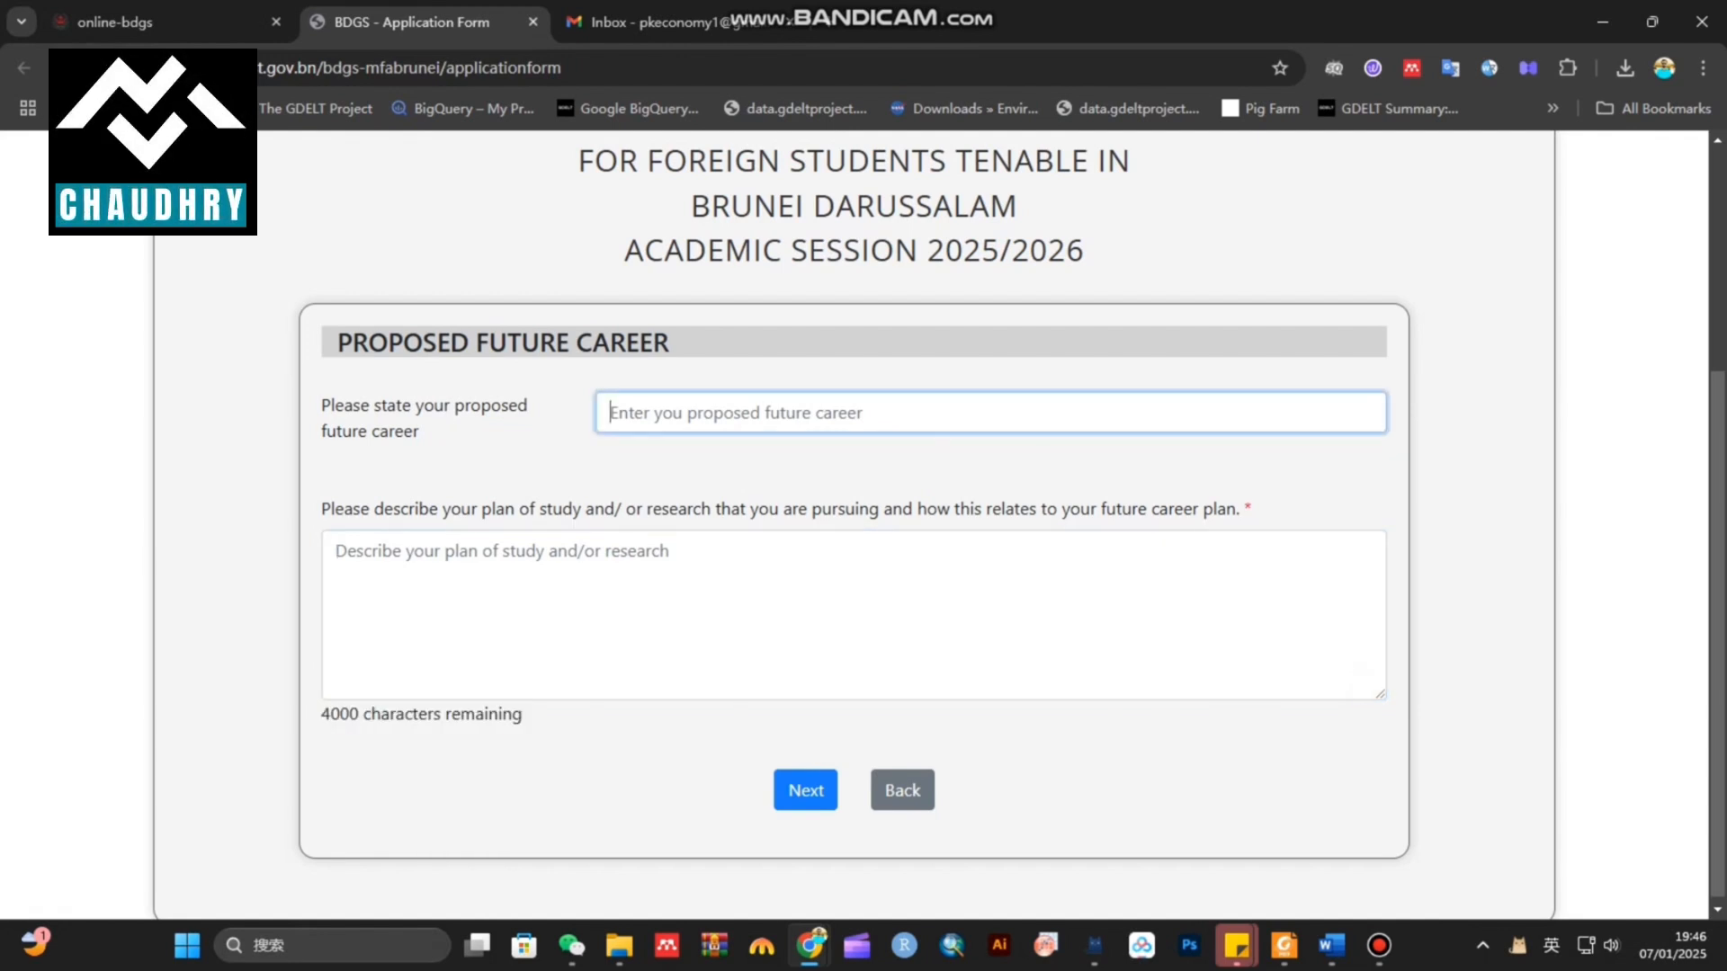
pyautogui.click(805, 790)
# Enter abc as the proposed future career and abc abc abc as the study plan
pyautogui.click(899, 413)
pyautogui.write('abc')
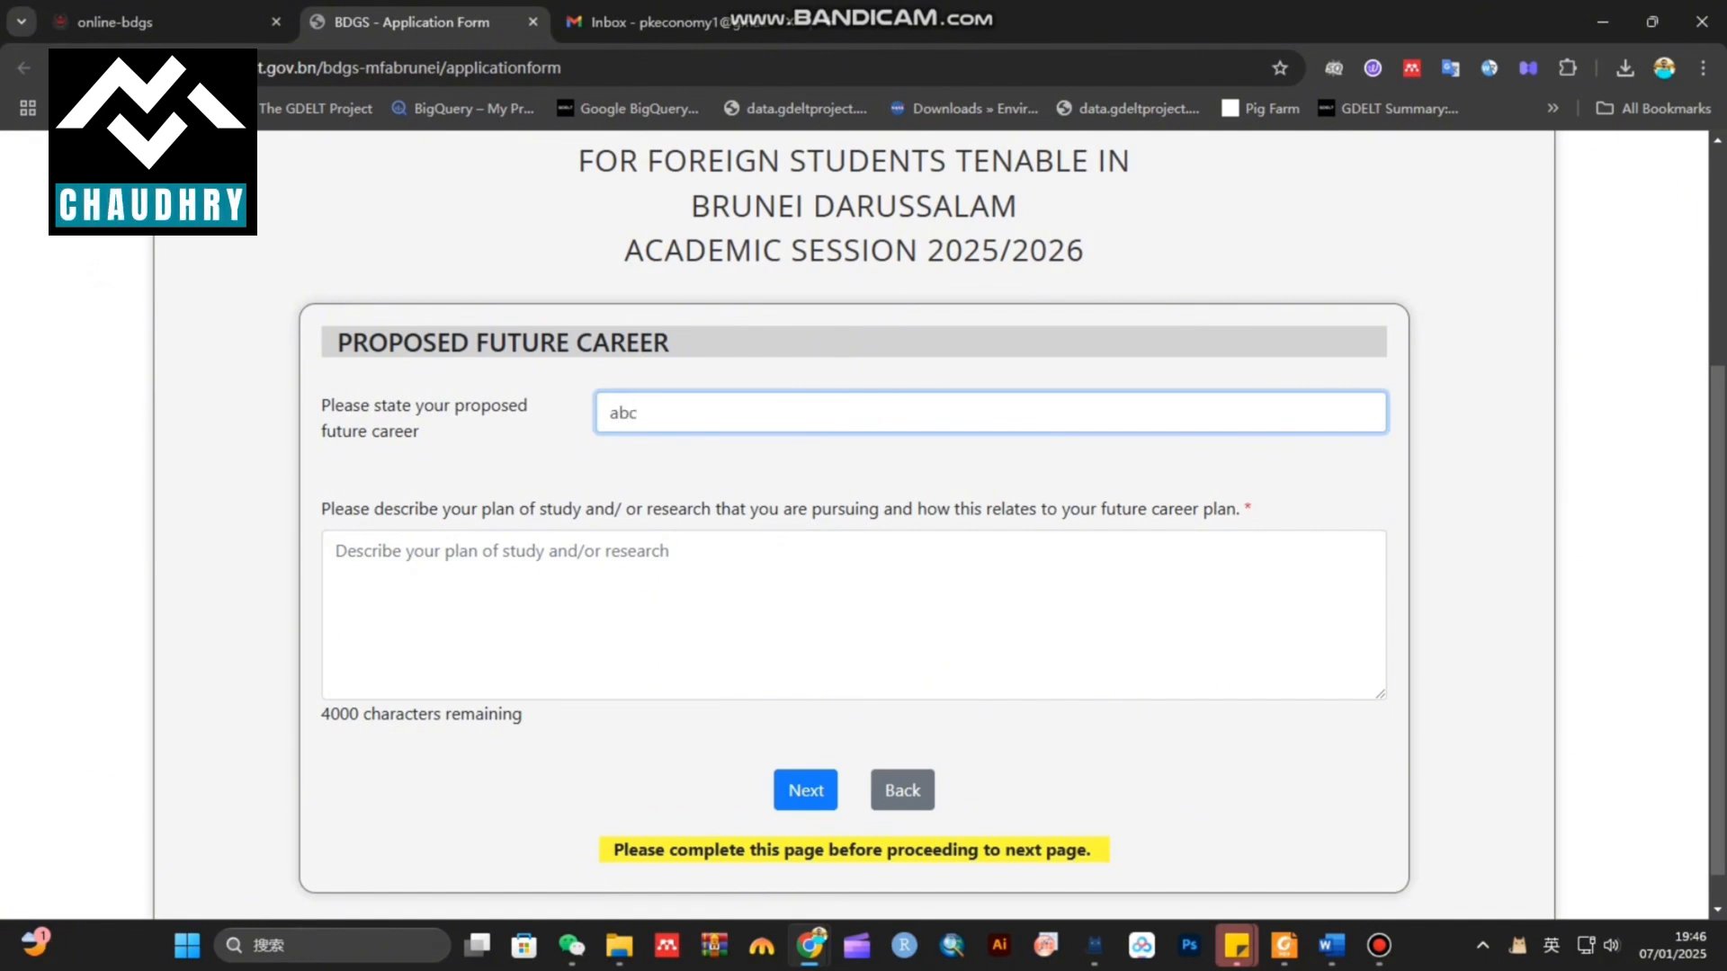
pyautogui.click(853, 615)
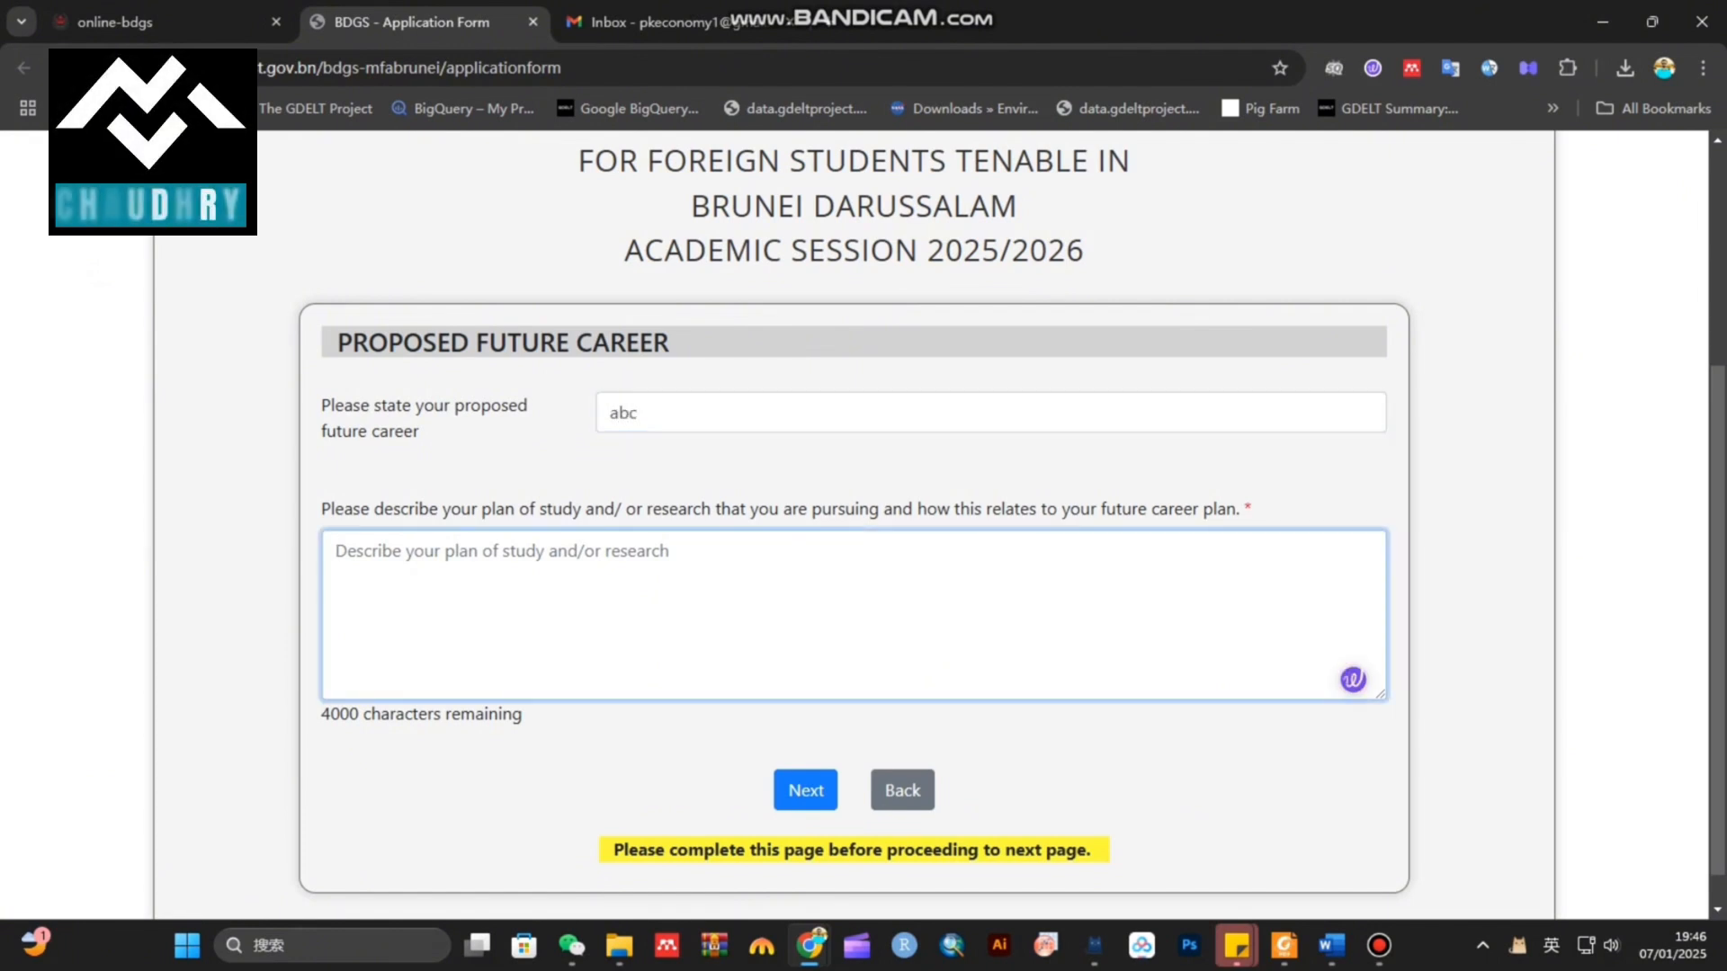
pyautogui.write('abc abc abc')
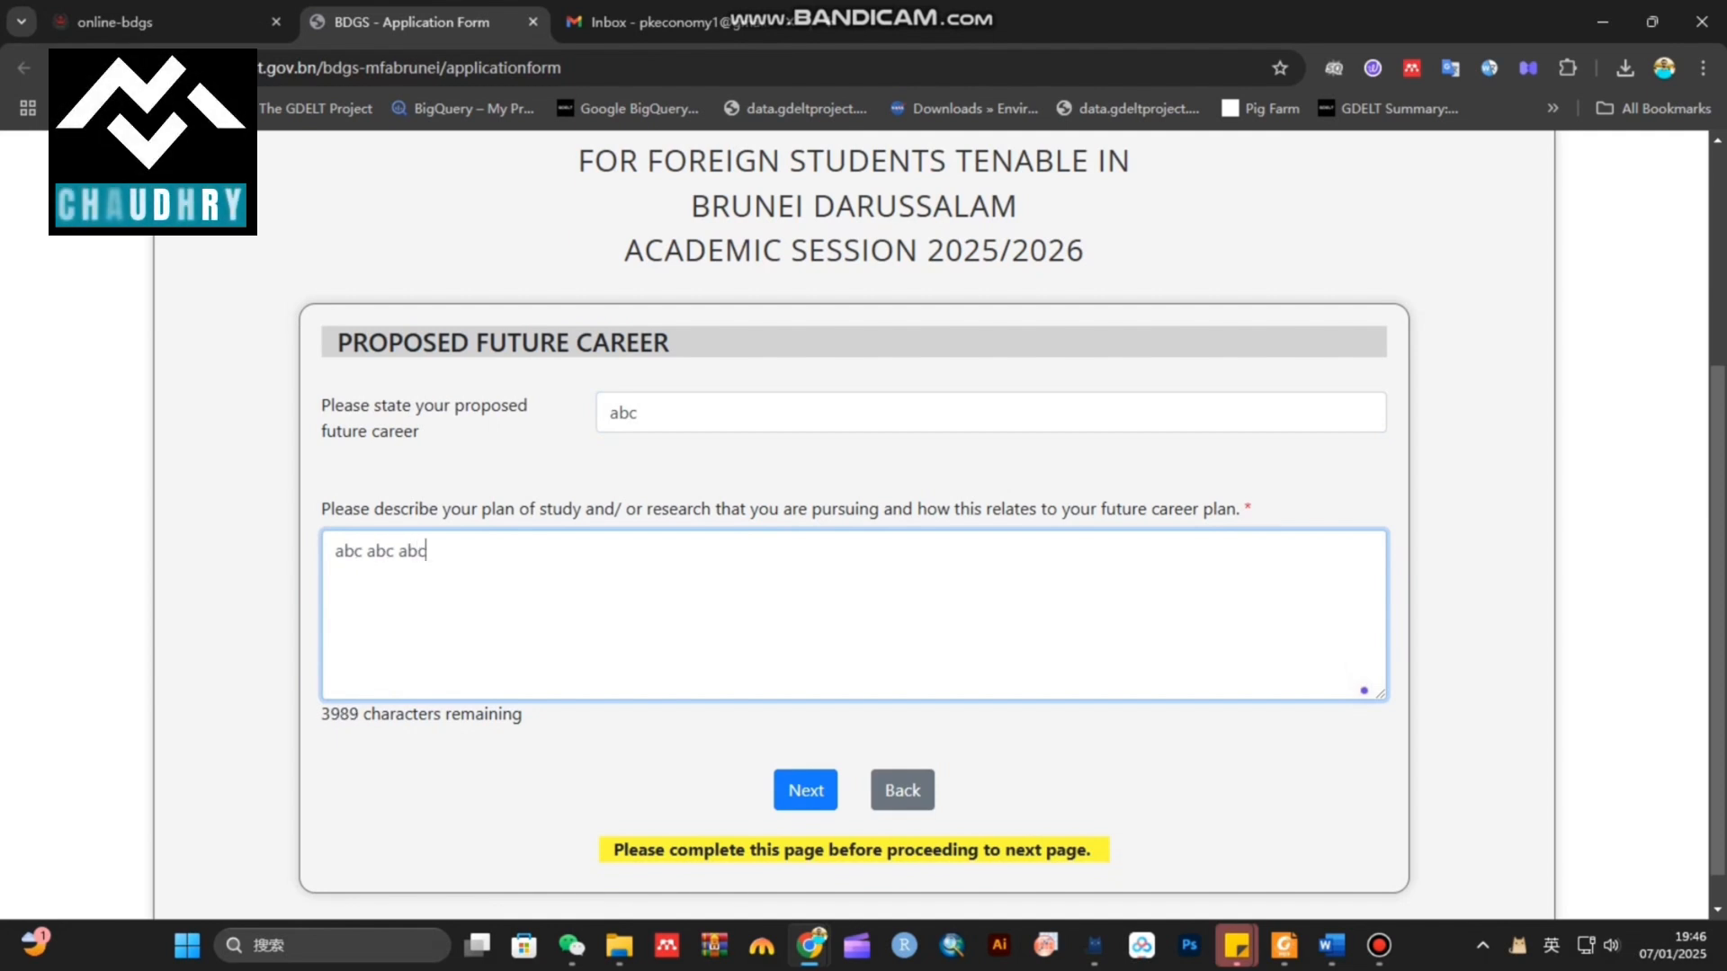
# On Work Experience, enter abc as the employer name and employer address
pyautogui.click(805, 790)
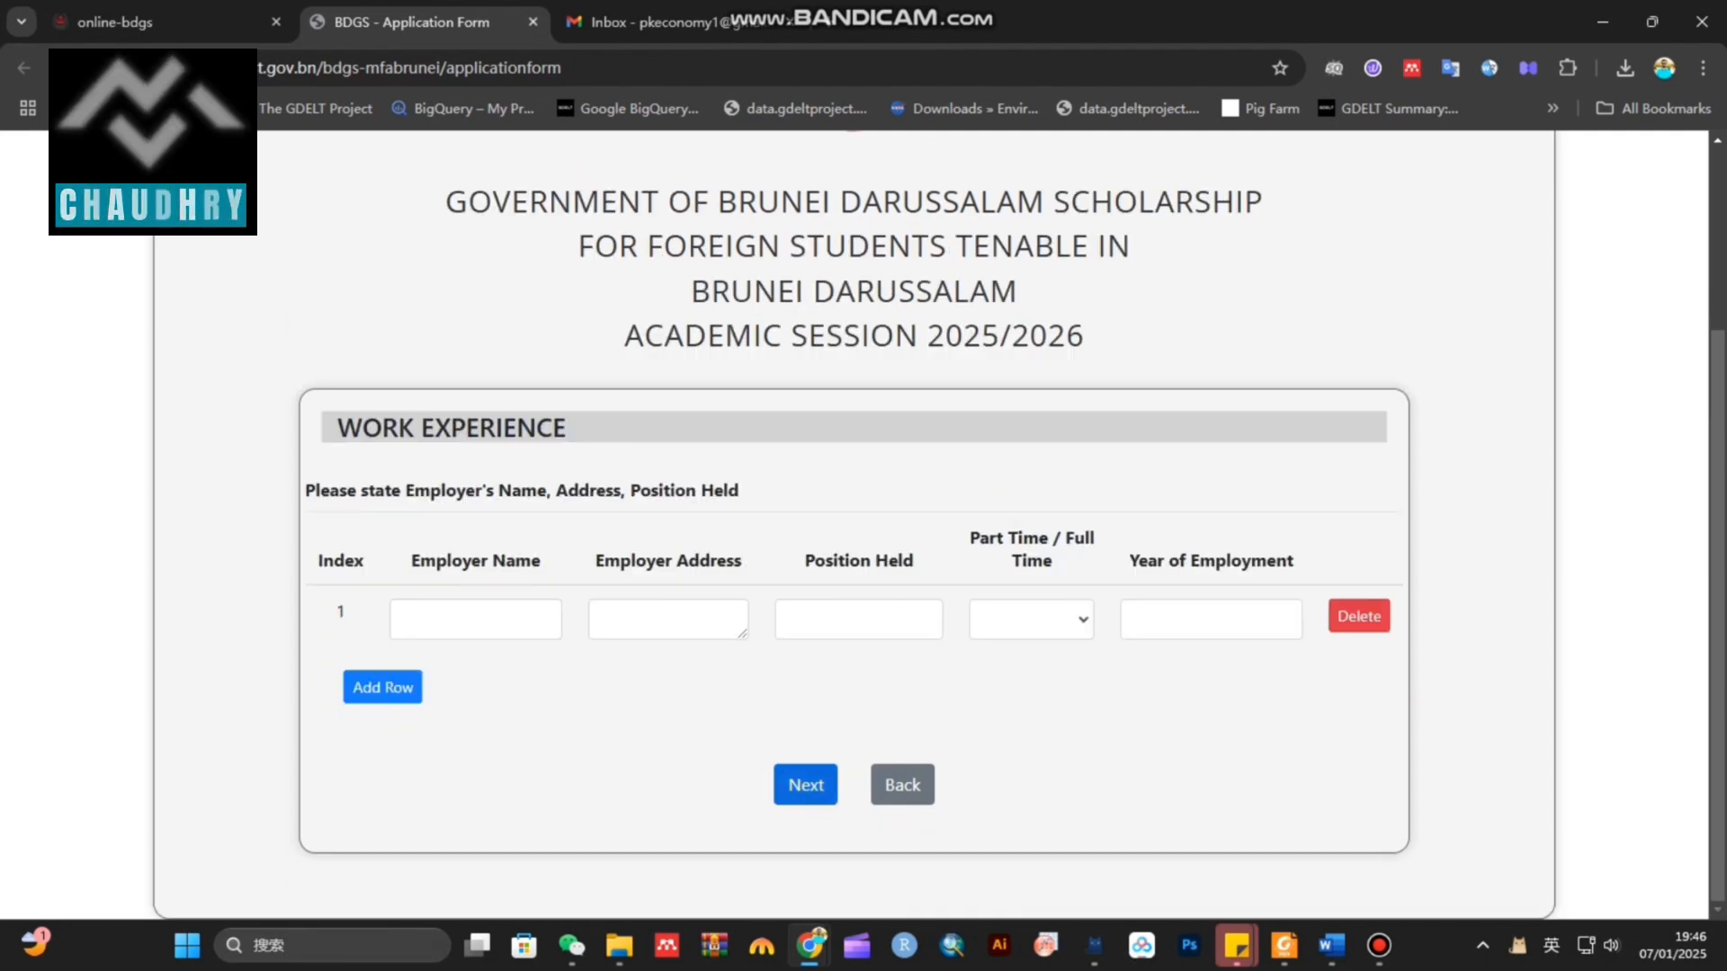
pyautogui.tripleClick(452, 429)
pyautogui.click(451, 428)
pyautogui.click(405, 619)
pyautogui.write('abc')
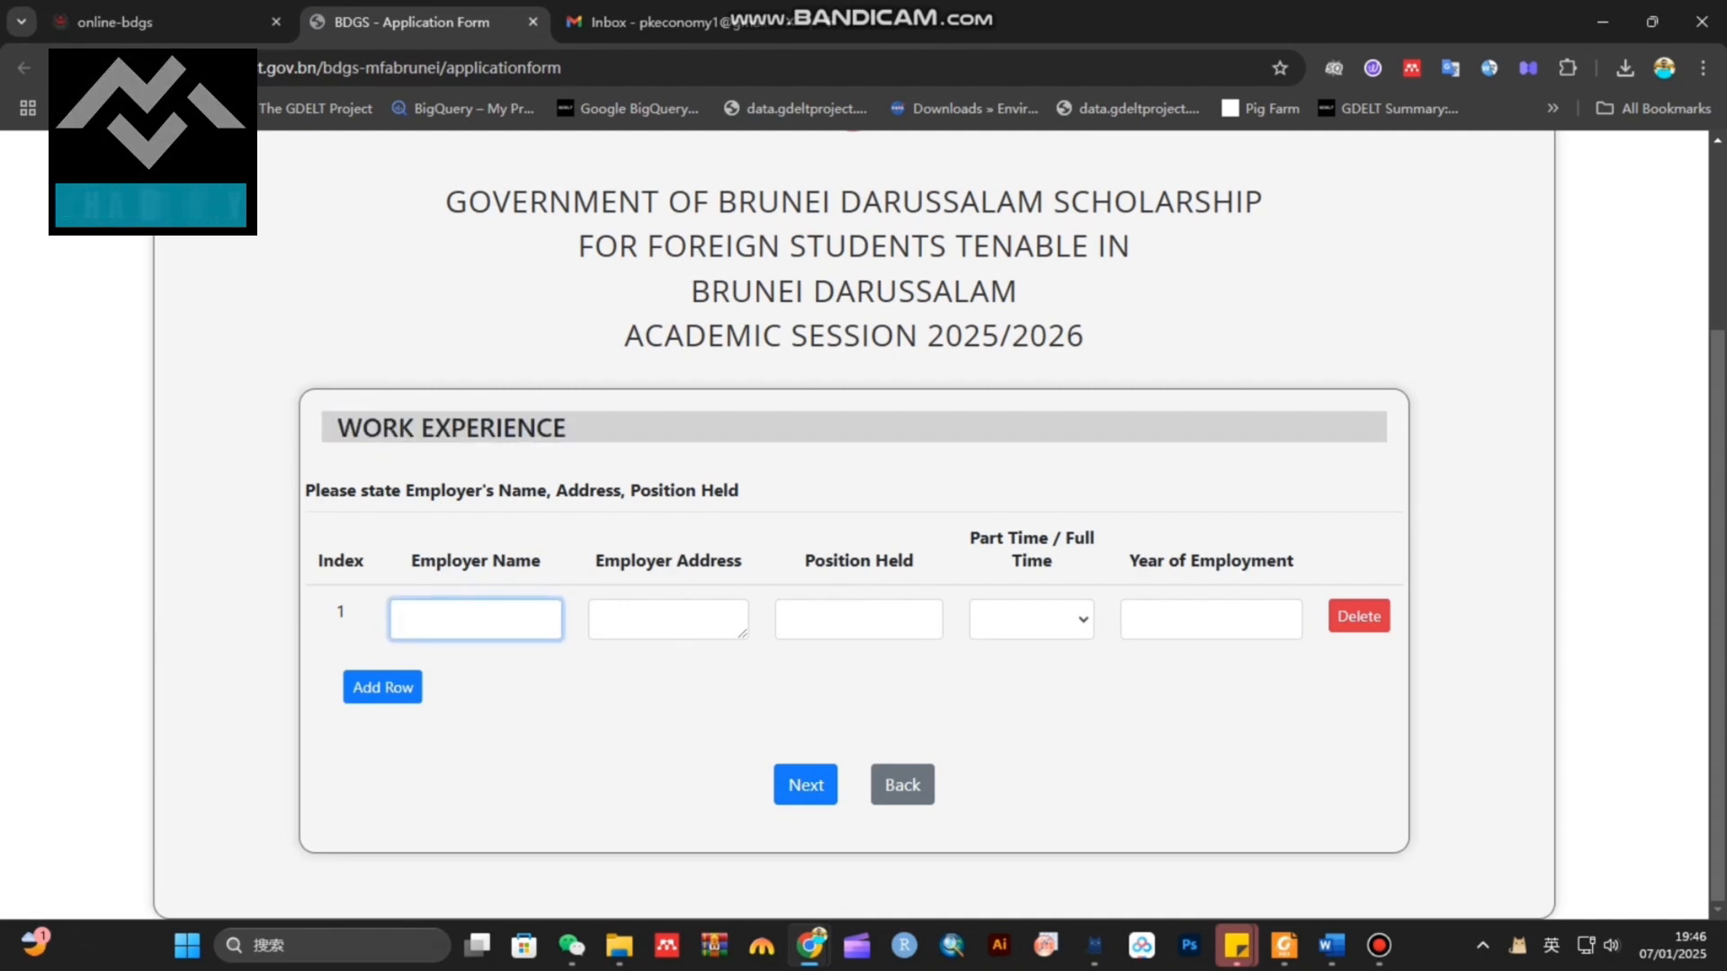
pyautogui.click(602, 619)
pyautogui.write('abc')
# Set position held abc, Fulltime, year 2020, and continue to Extra Curricular Activities
pyautogui.click(789, 619)
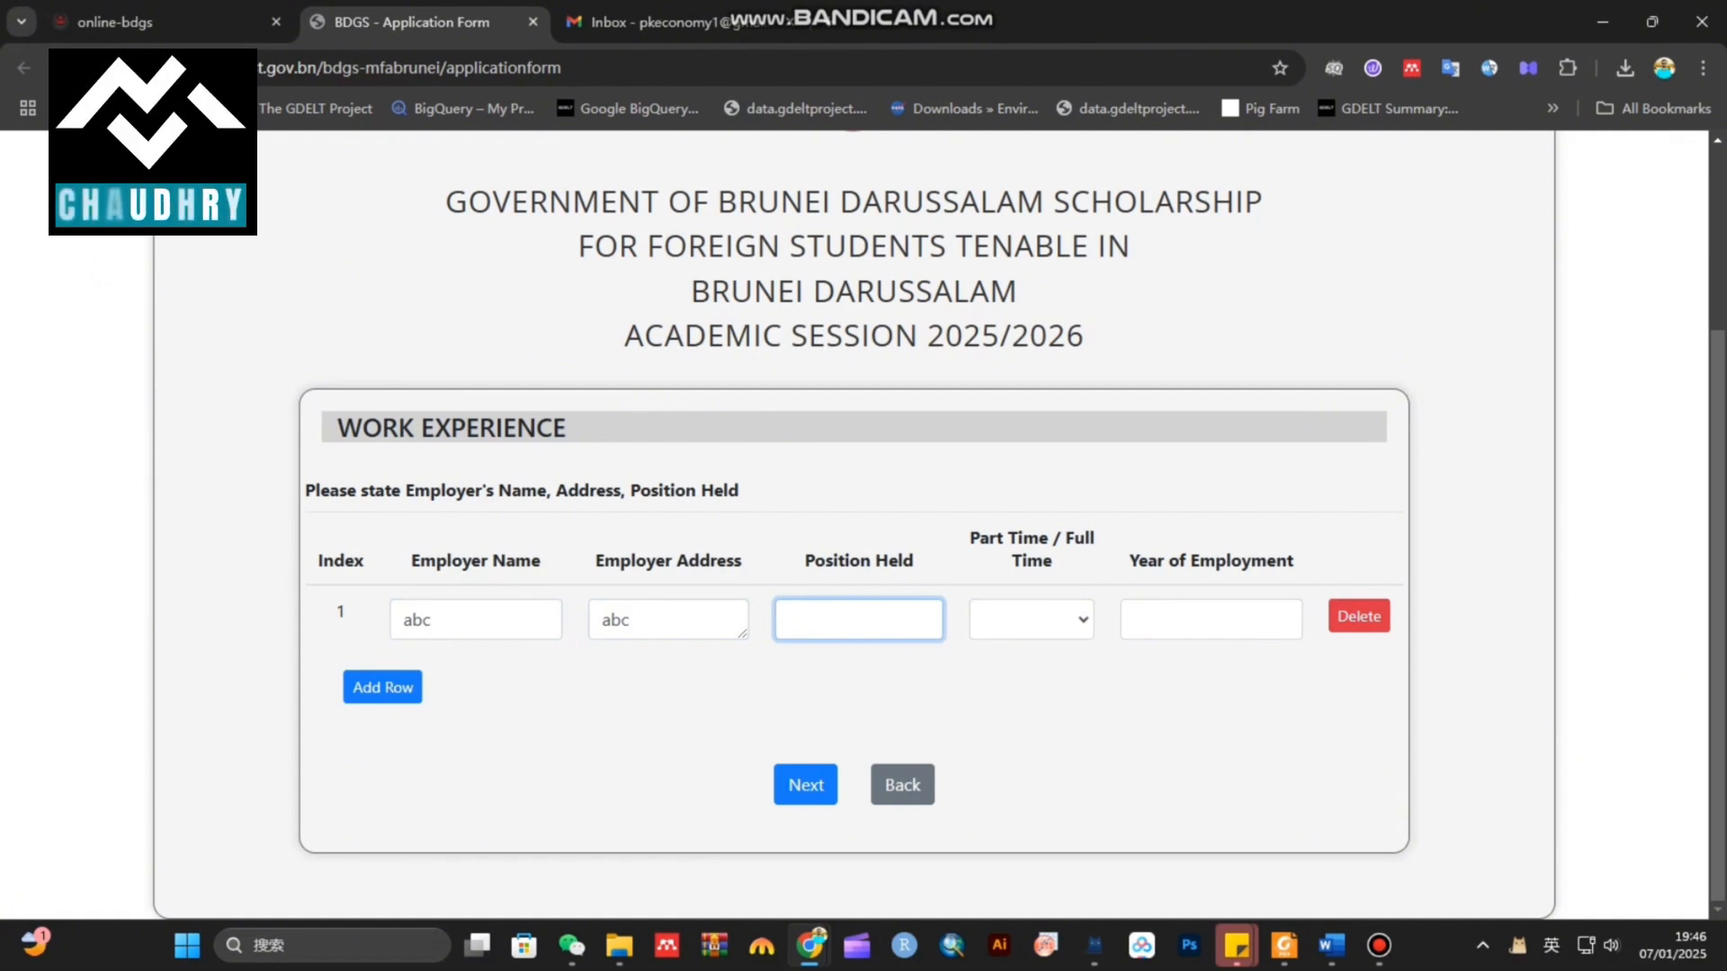
pyautogui.write('a')
pyautogui.write('abc')
pyautogui.click(1032, 620)
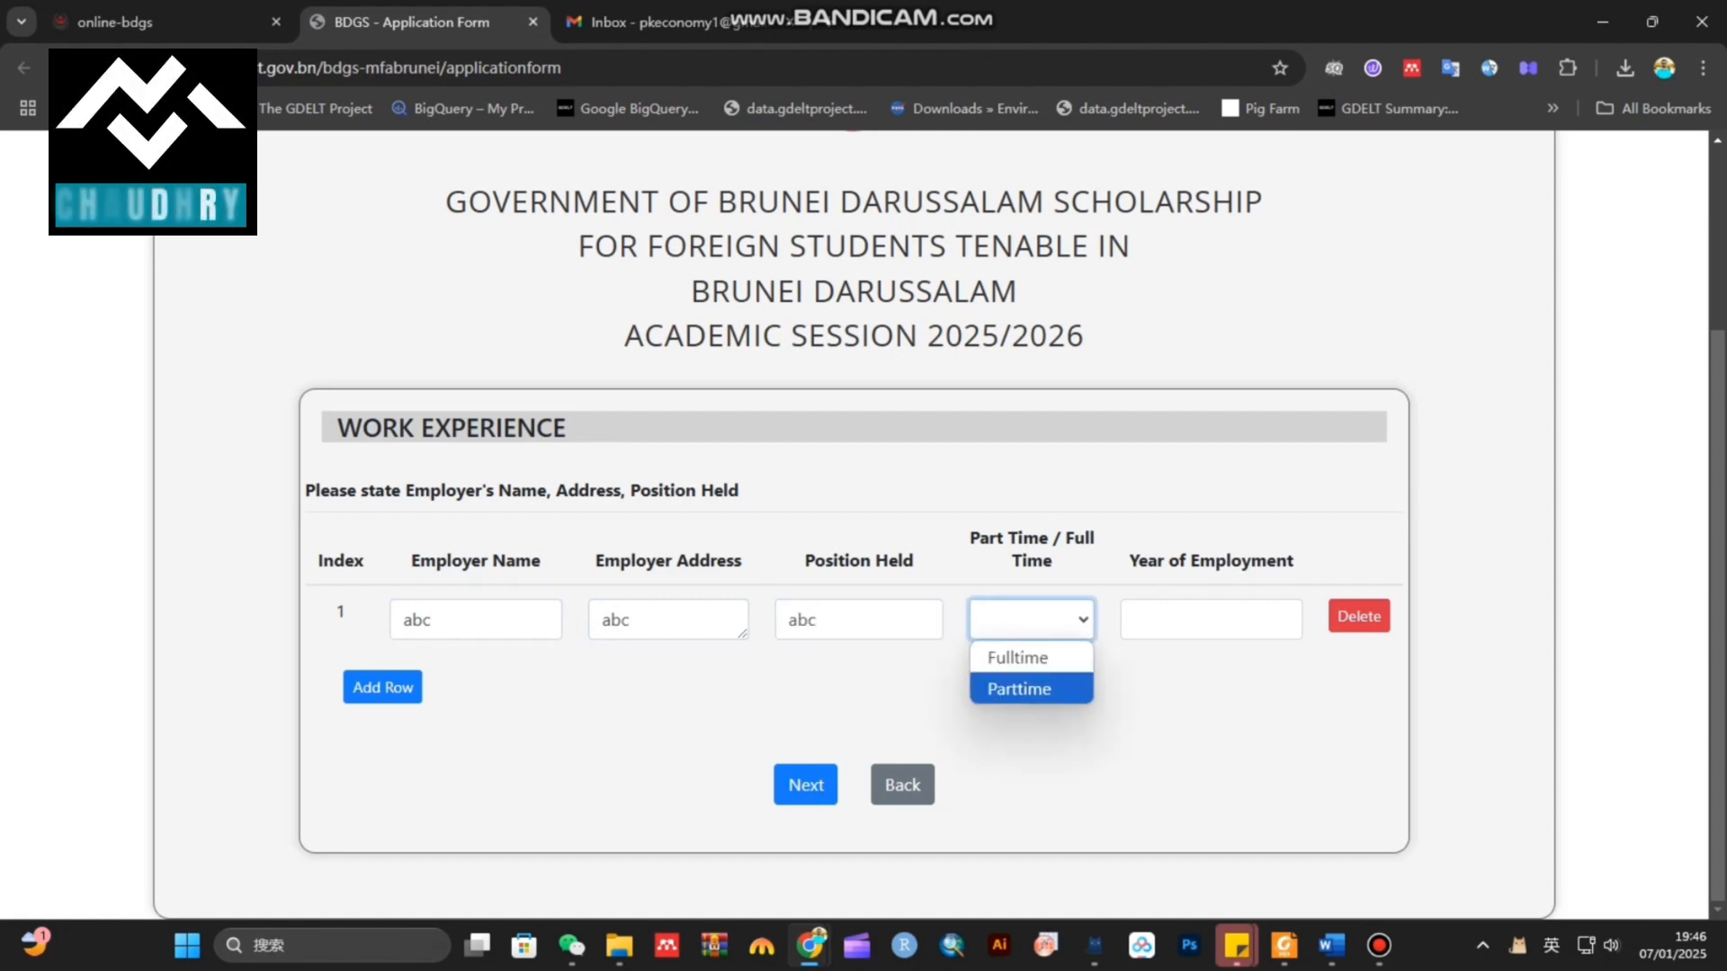
pyautogui.press('Up')
pyautogui.press('Return')
pyautogui.press('Tab')
pyautogui.write('202')
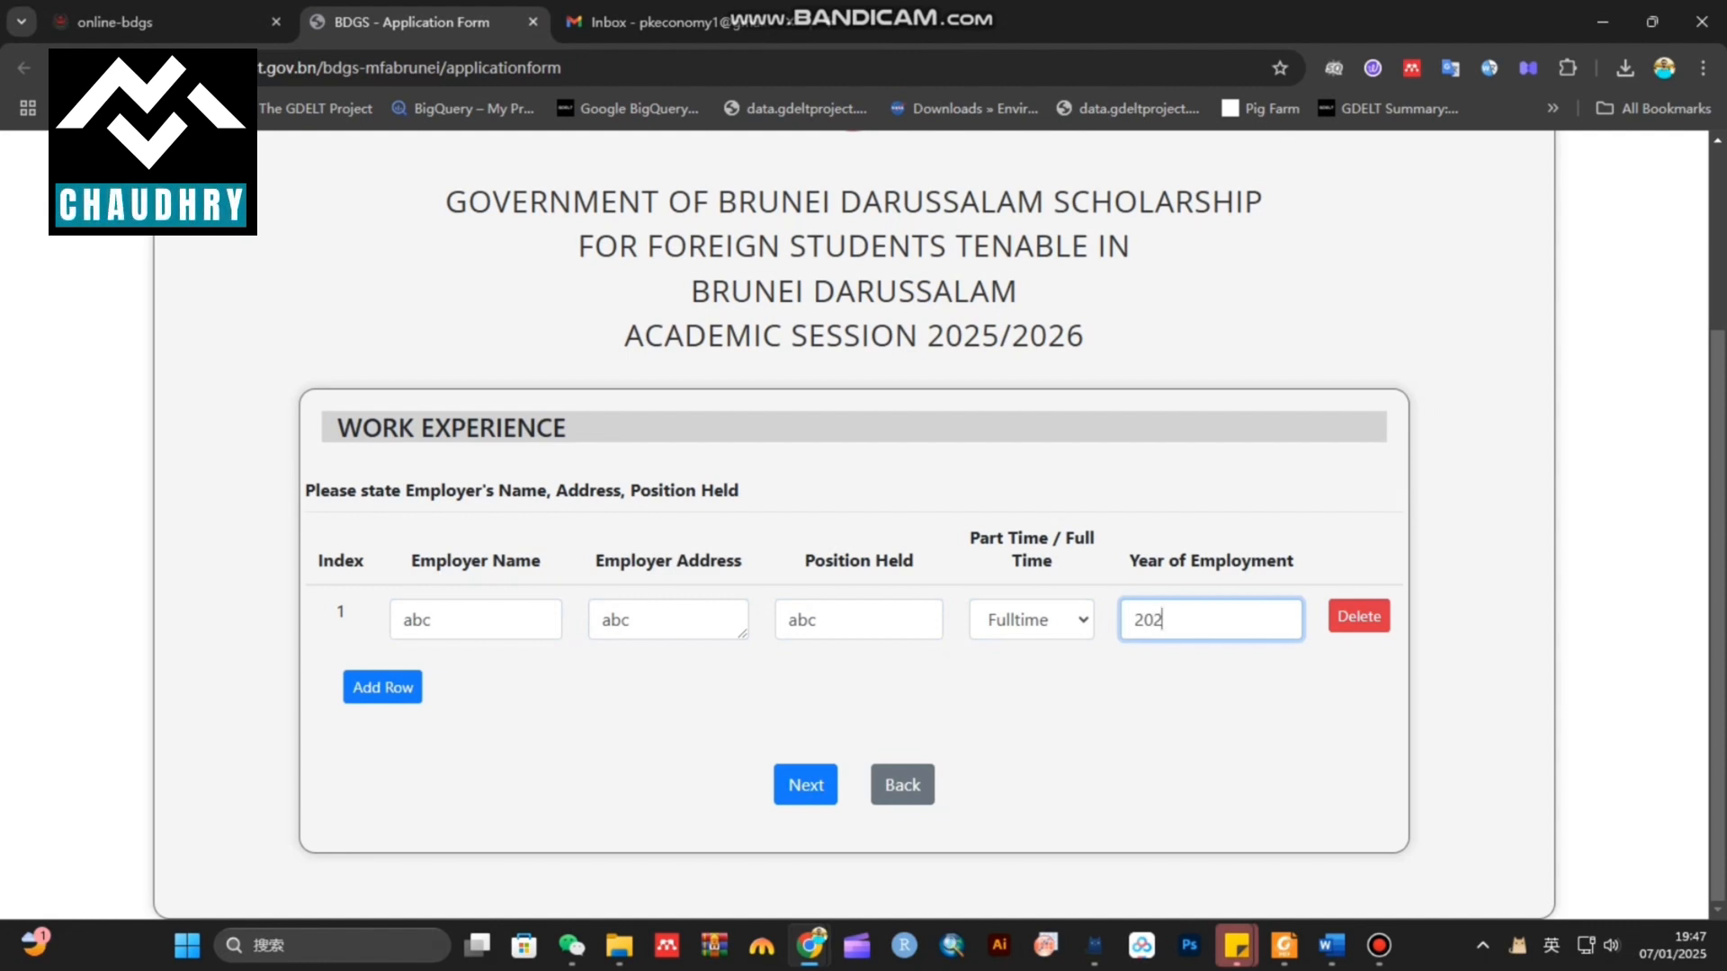
pyautogui.write('0')
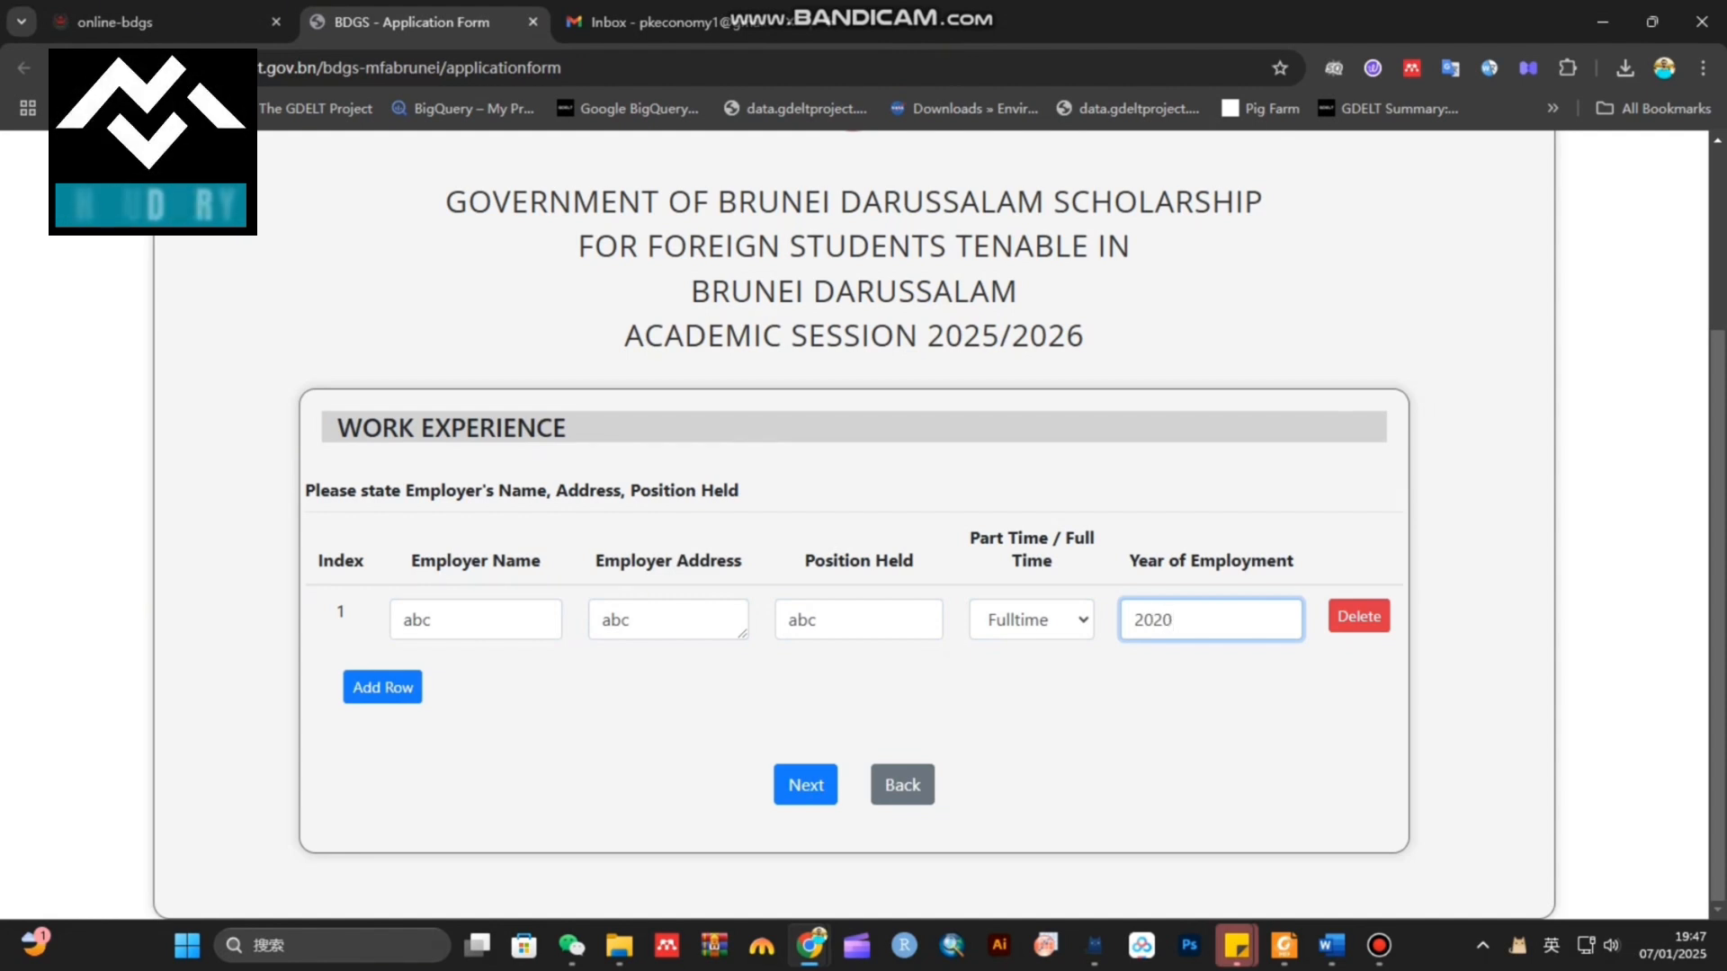
pyautogui.click(805, 785)
pyautogui.moveTo(338, 451); pyautogui.dragTo(714, 451)
# Enter the activity as 2020, Fotball, district level, then go to the next page
pyautogui.click(500, 620)
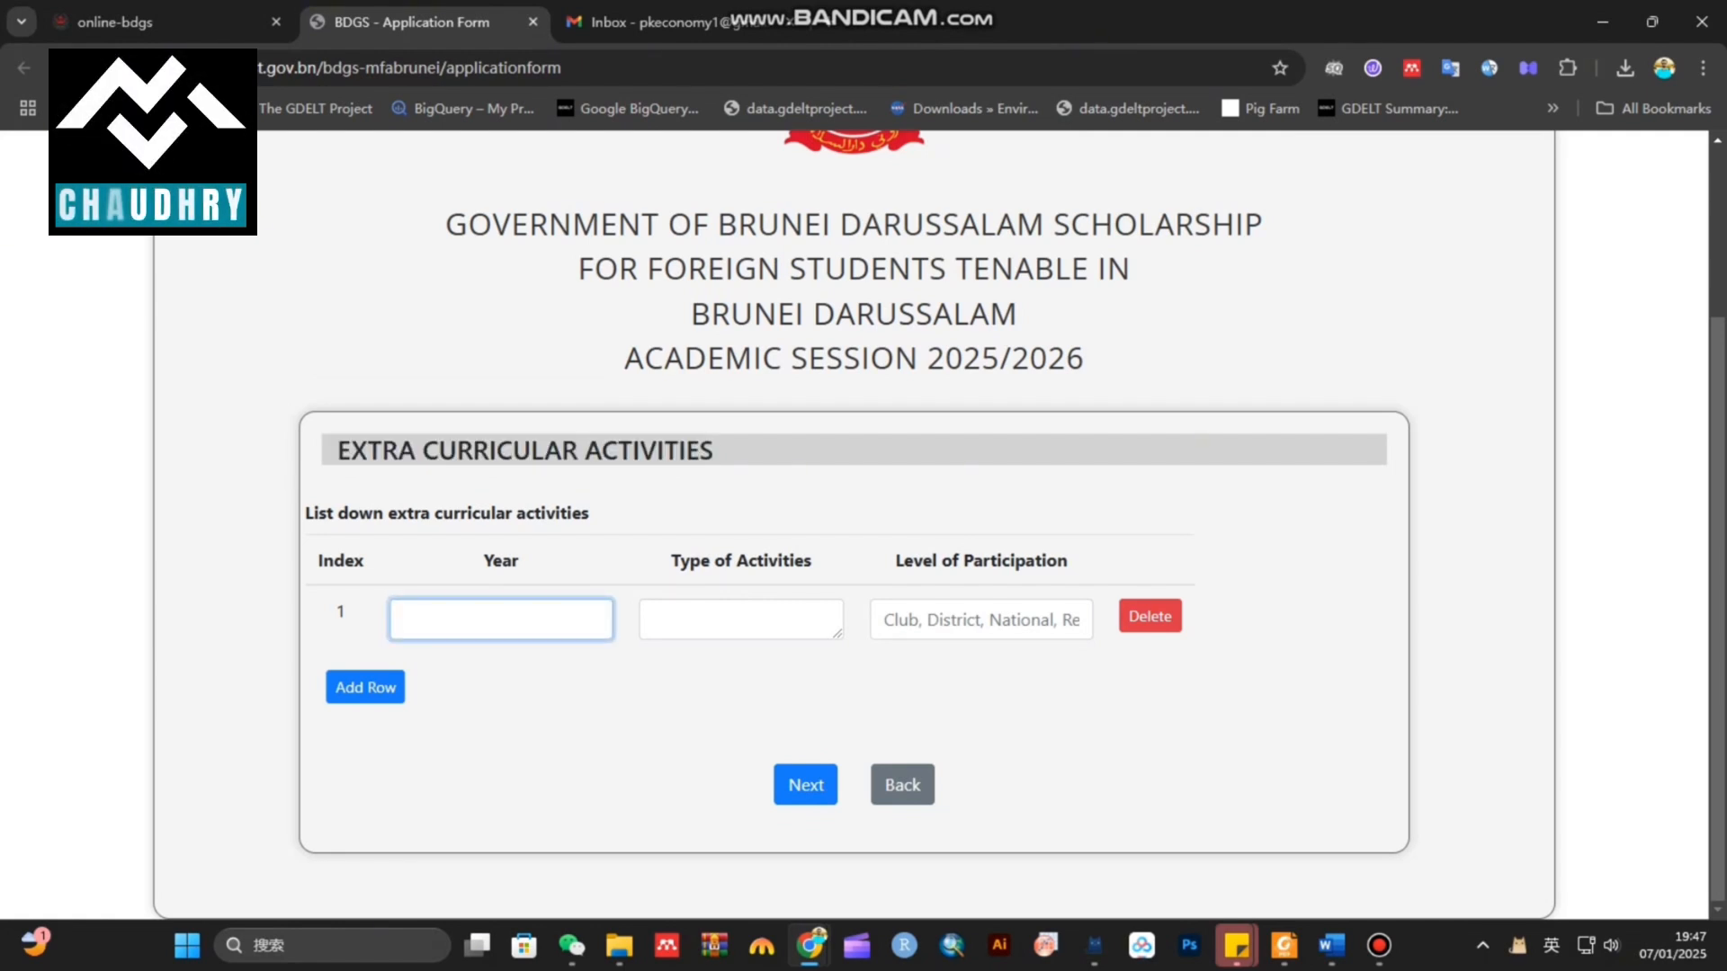
pyautogui.click(741, 620)
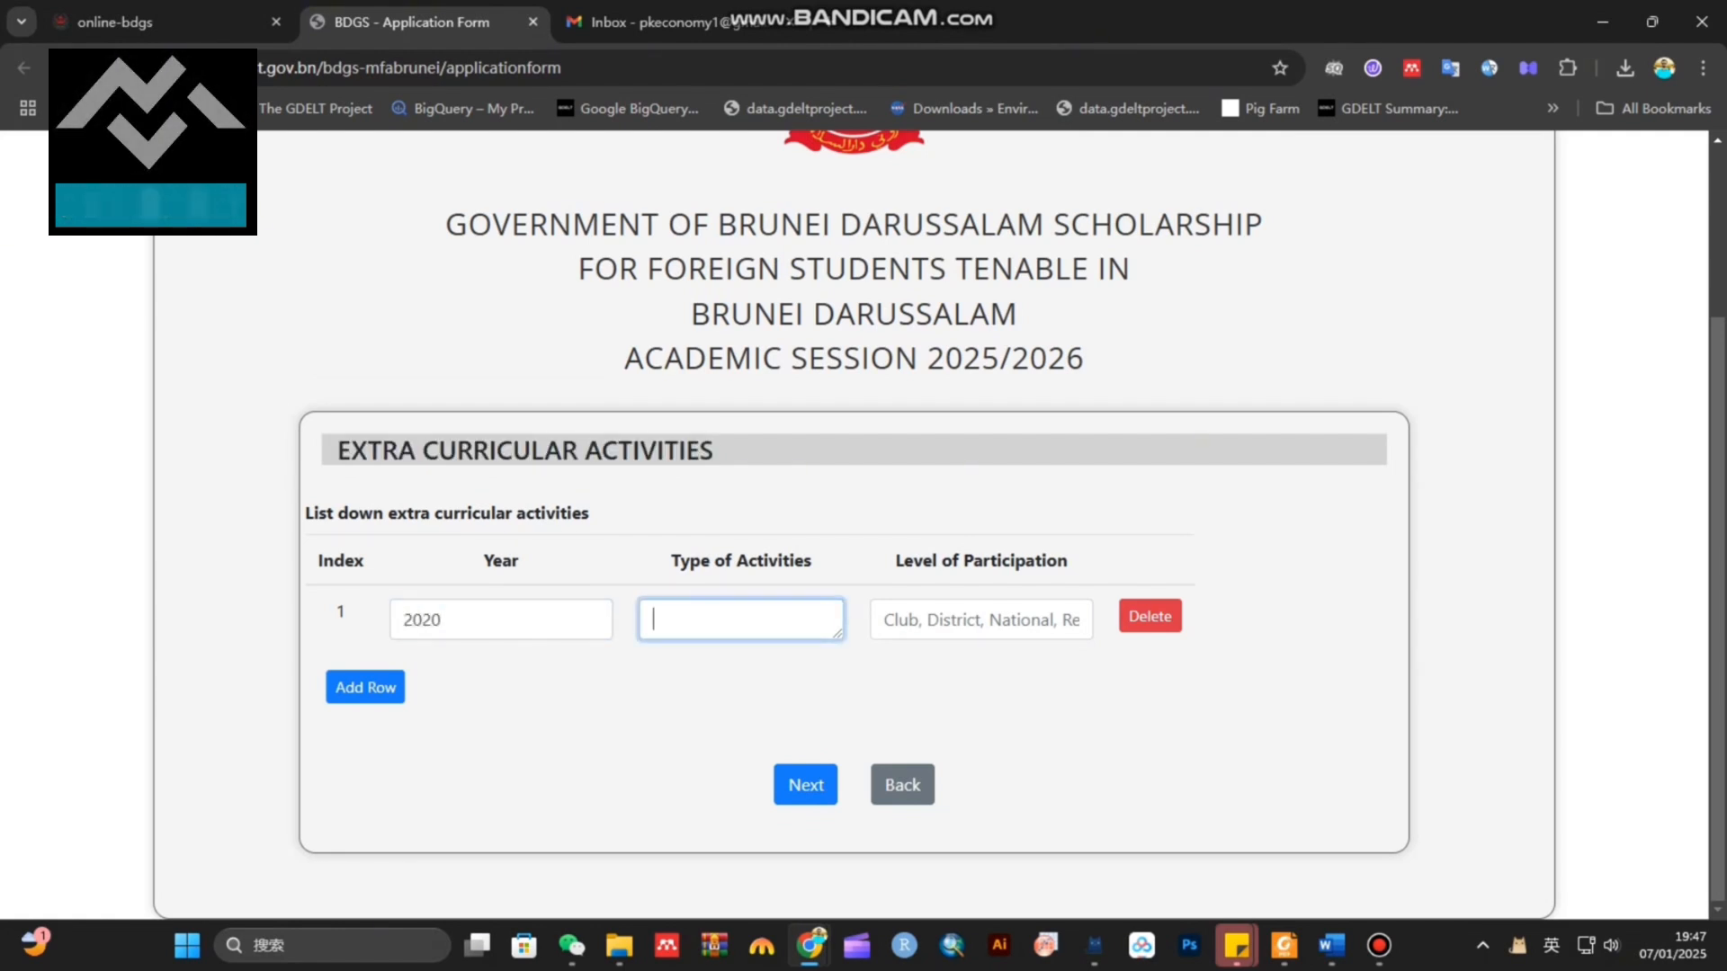
pyautogui.write('Fotball')
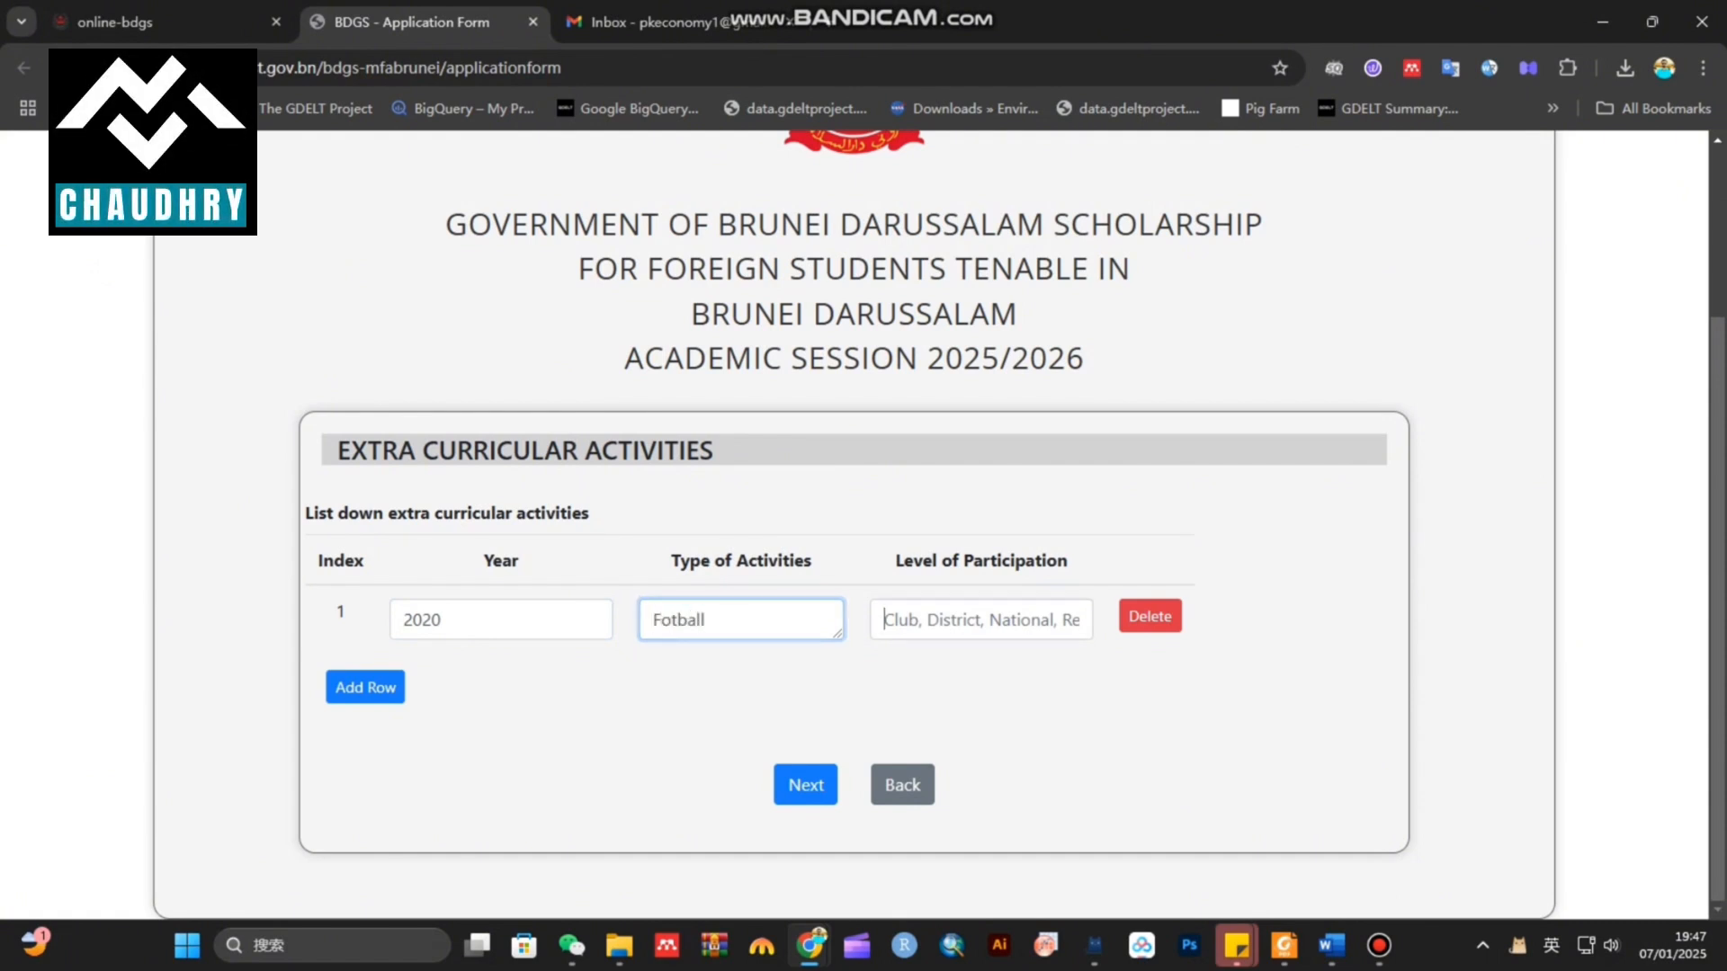
pyautogui.click(981, 620)
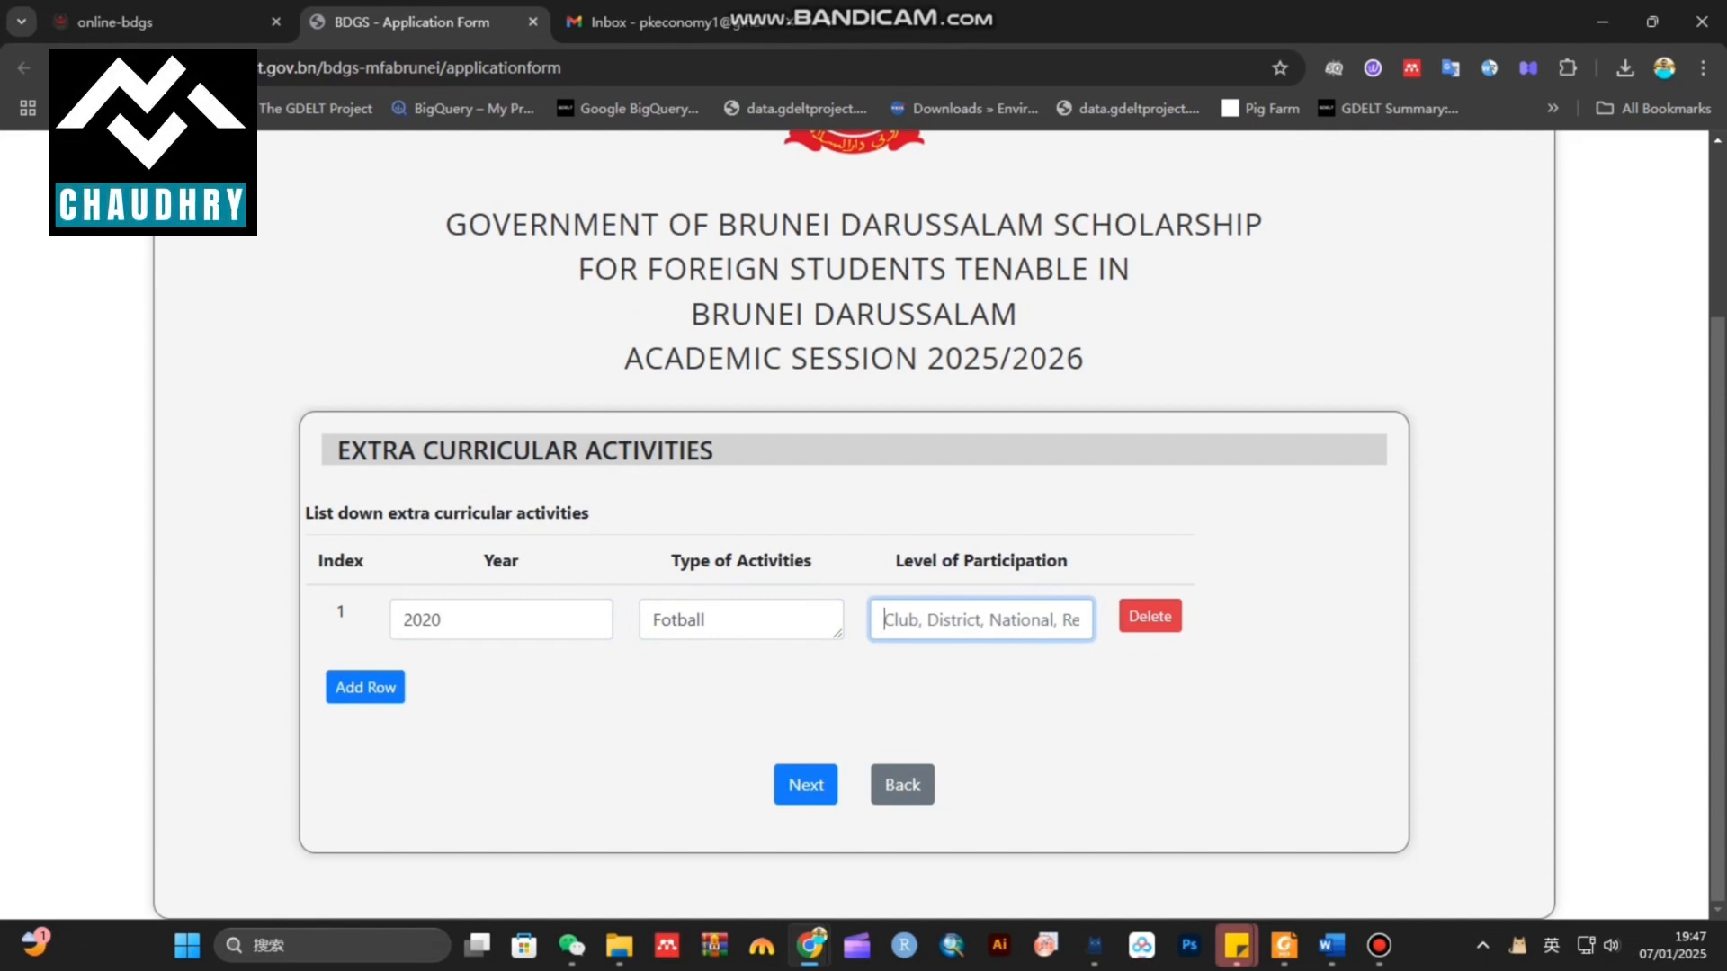
pyautogui.write('district')
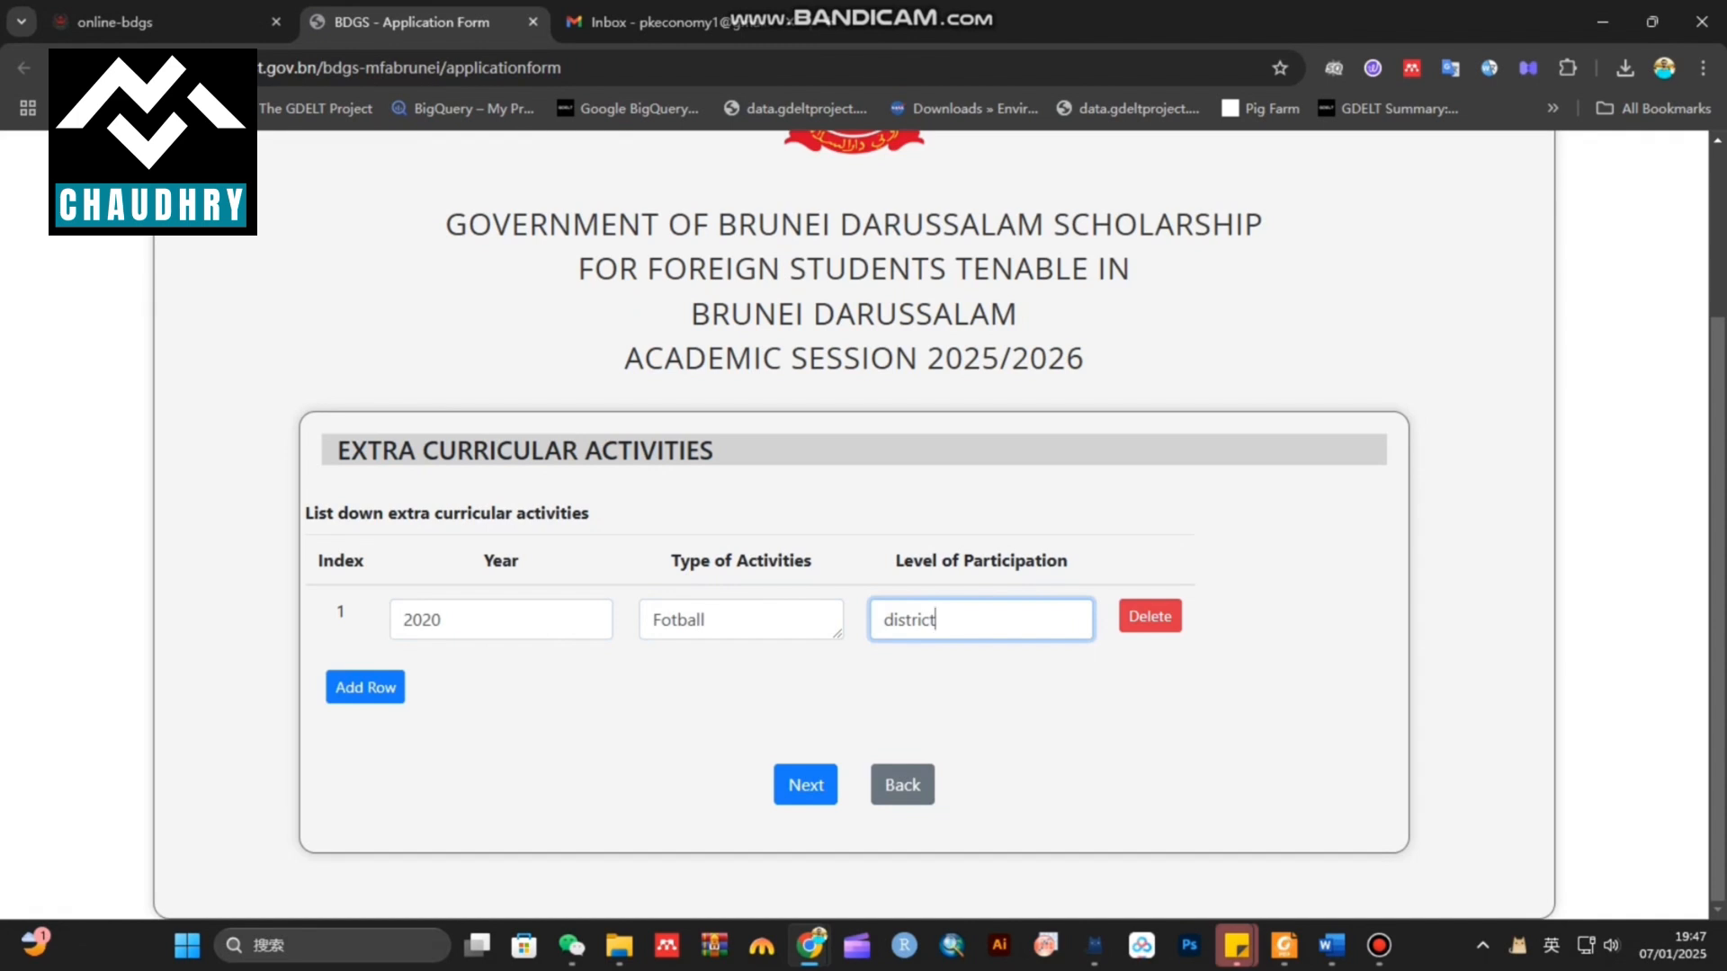
pyautogui.press('Return')
pyautogui.scroll(-2, 854, 522)
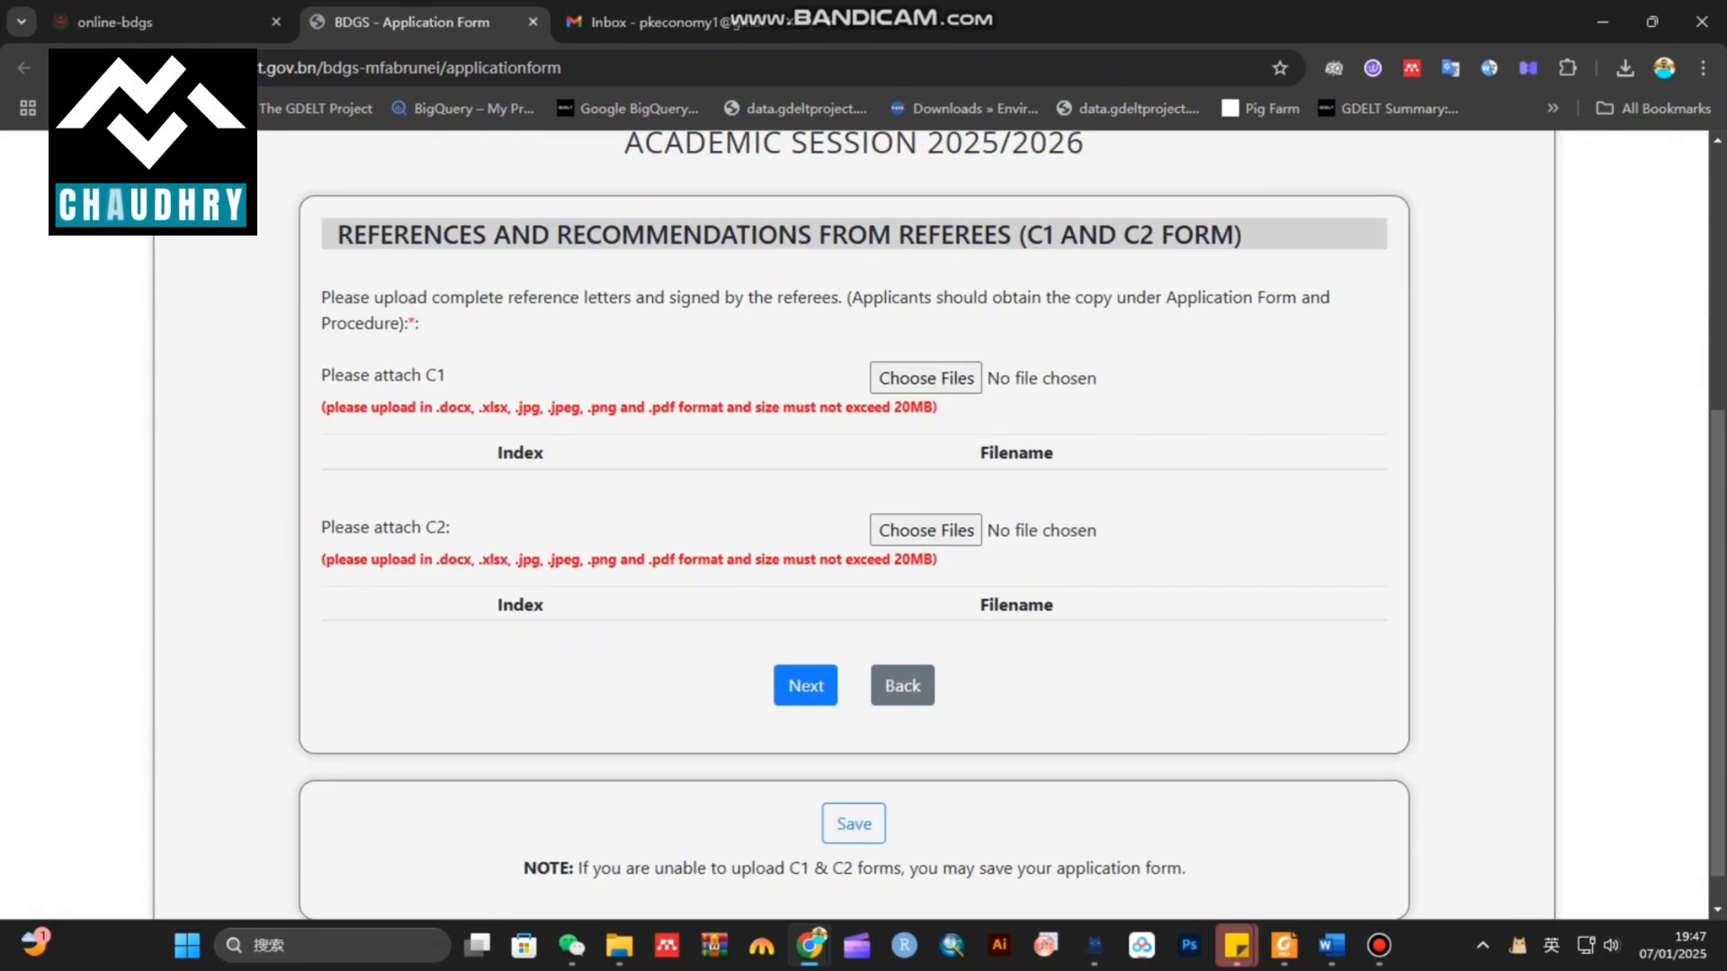
pyautogui.moveTo(337, 235); pyautogui.dragTo(1244, 235)
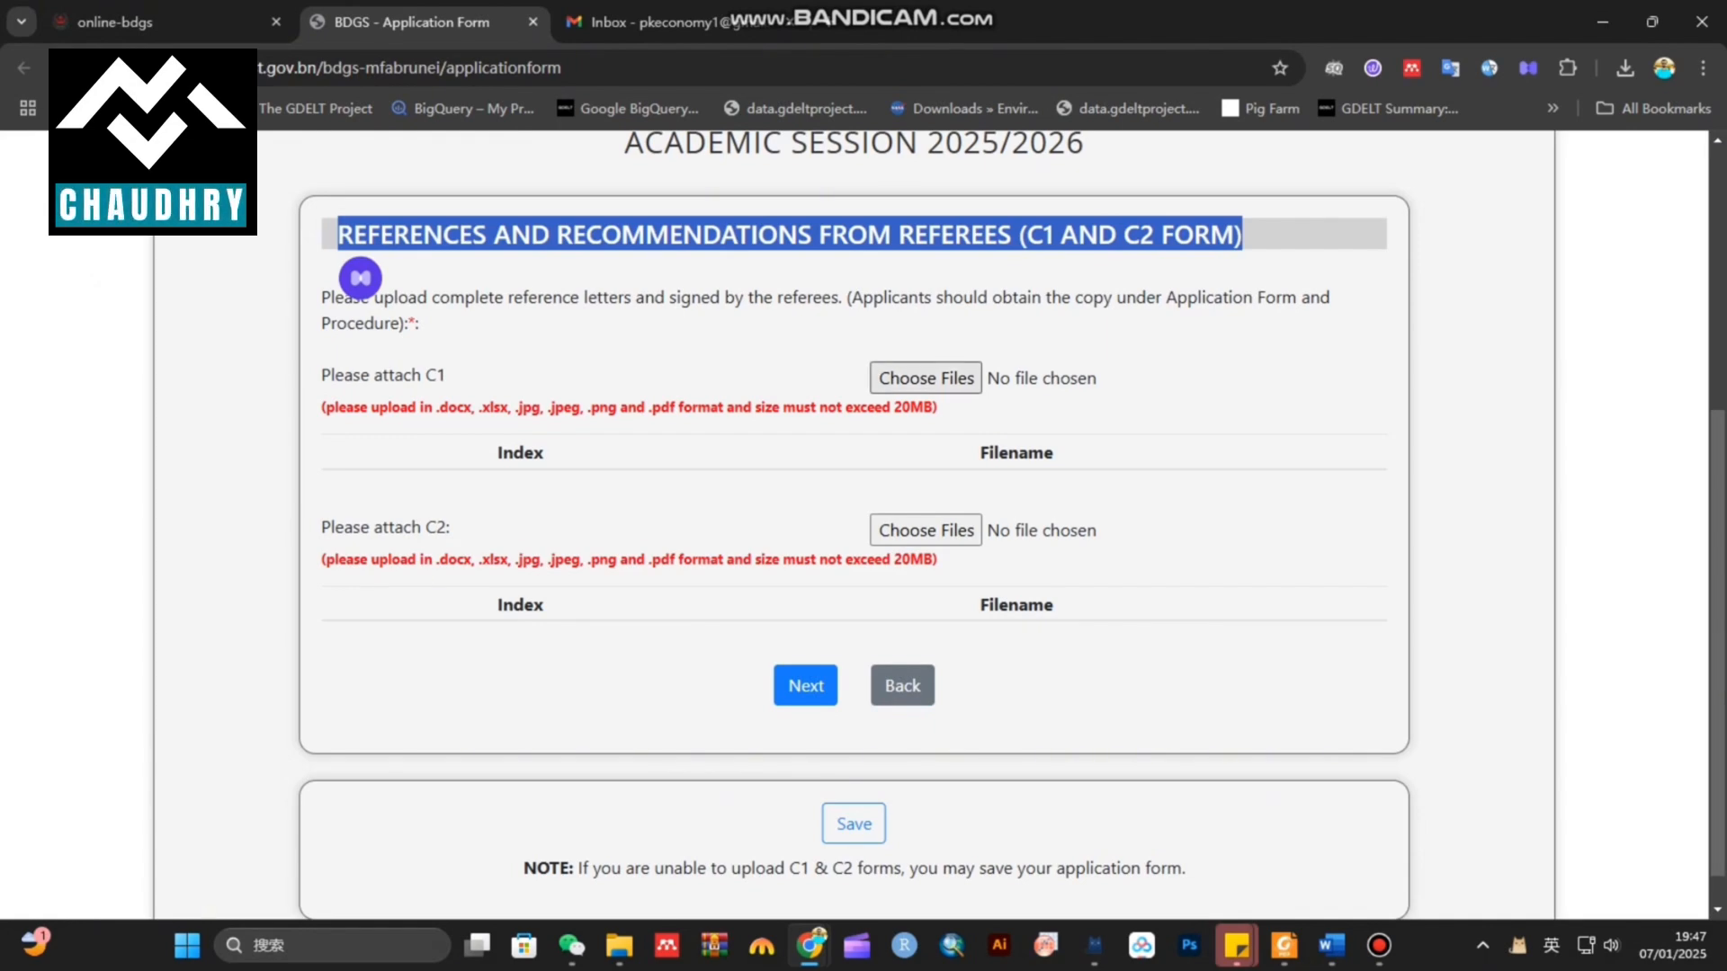
pyautogui.click(962, 379)
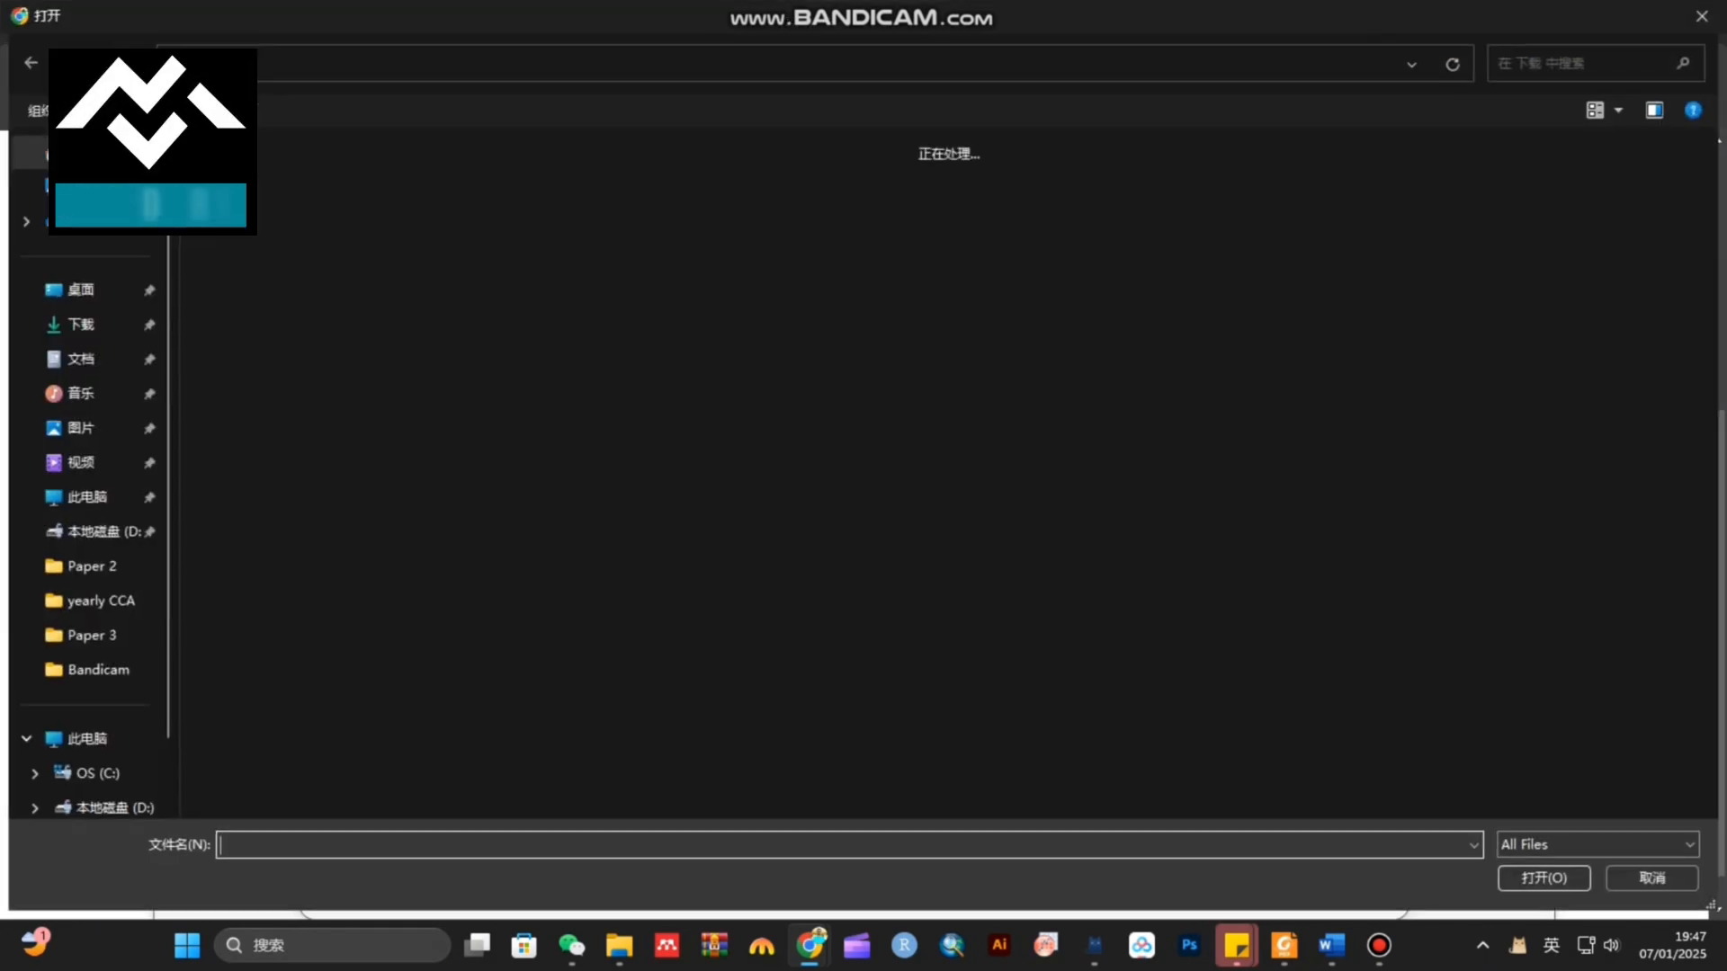
pyautogui.doubleClick(603, 194)
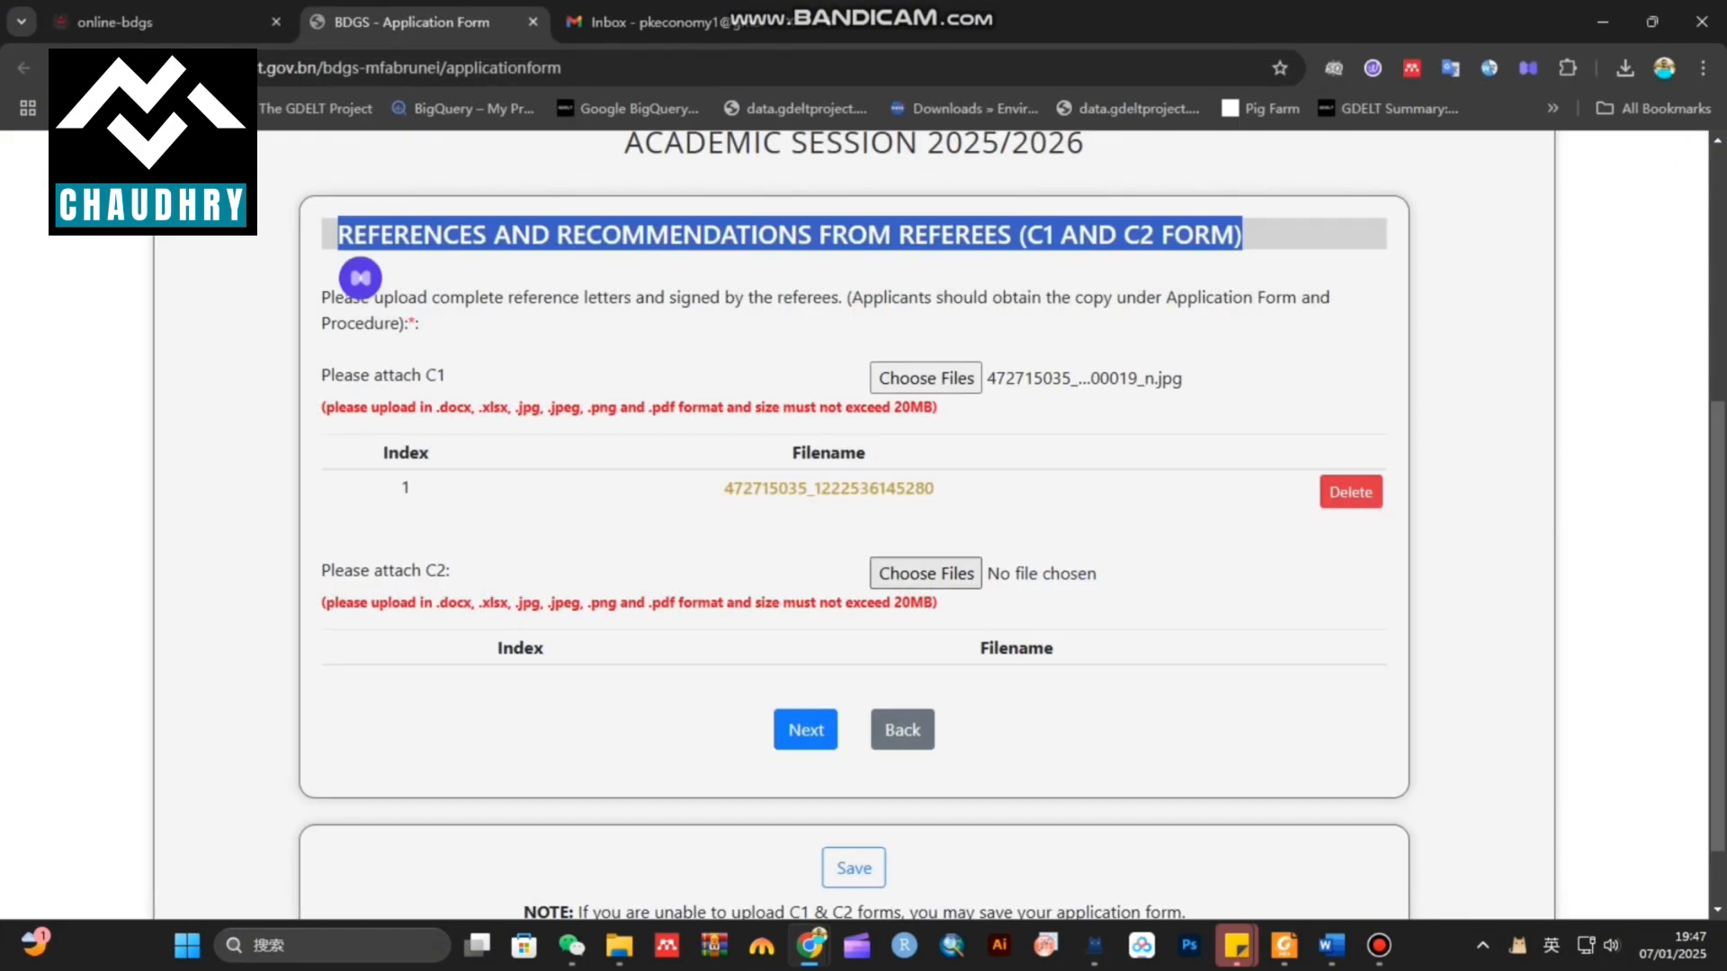
pyautogui.click(925, 573)
pyautogui.click(603, 195)
pyautogui.doubleClick(602, 194)
pyautogui.scroll(-2, 893, 487)
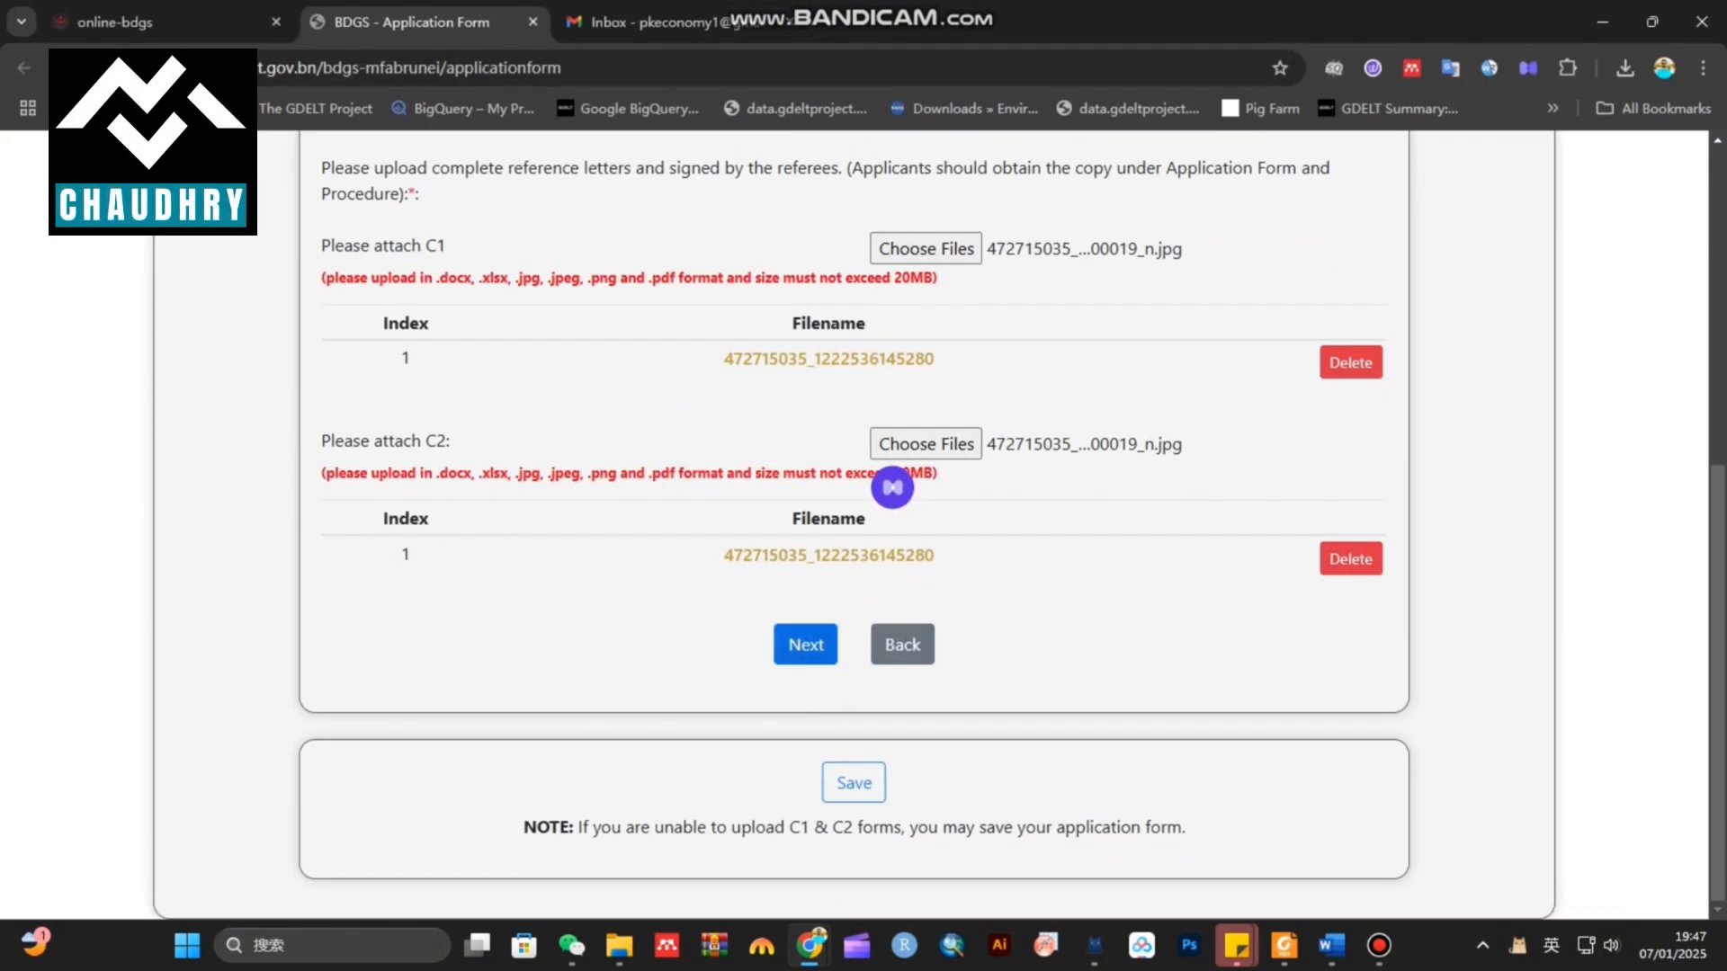
pyautogui.click(829, 644)
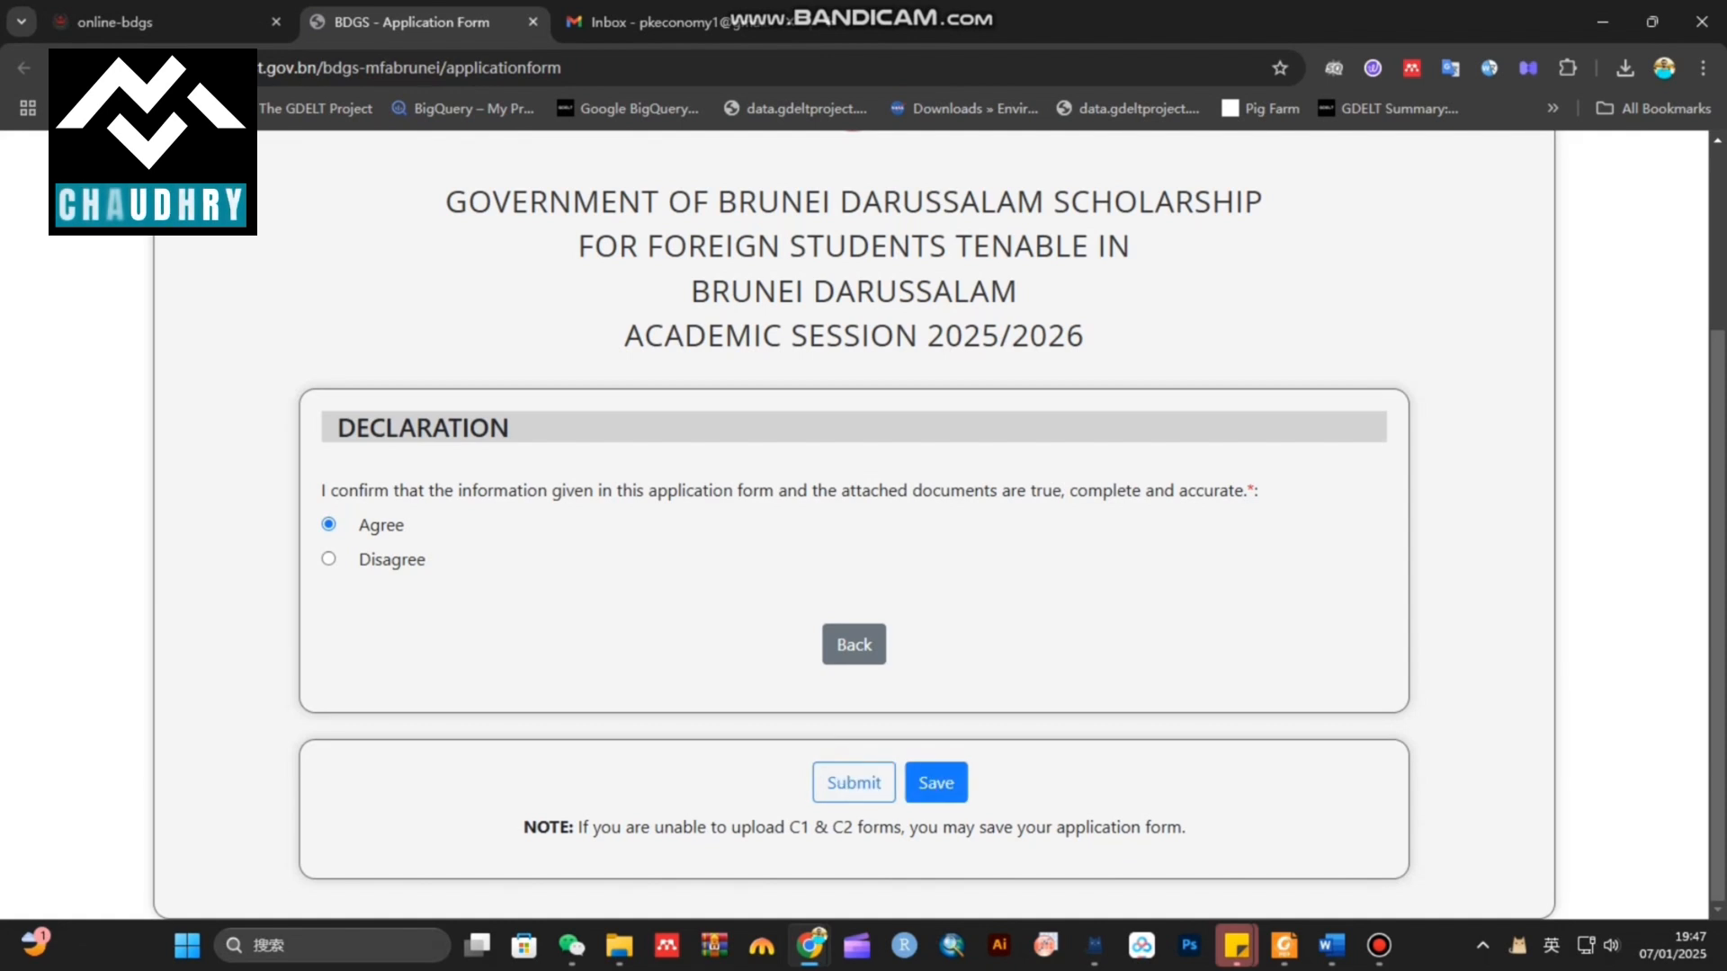
# Save the application form with the declaration left at Agree
pyautogui.click(935, 782)
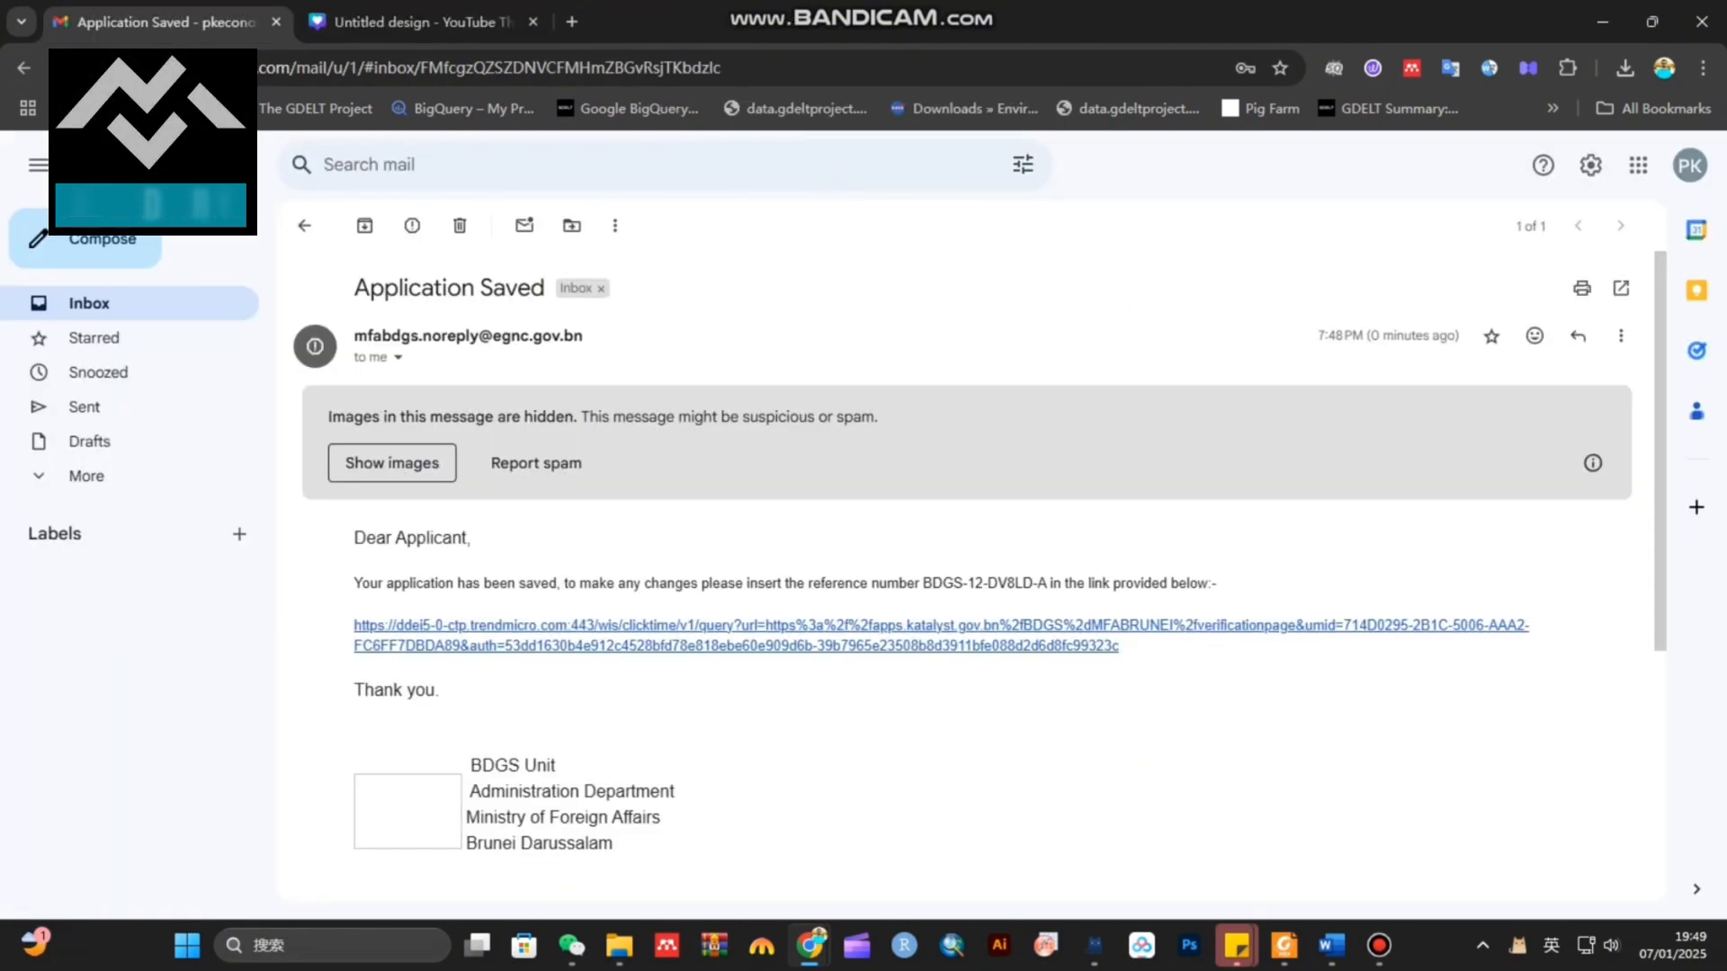
# Highlight the reference number in the email and follow its link to the BDGS verification page
pyautogui.scroll(-1, 972, 594)
pyautogui.scroll(1, 971, 594)
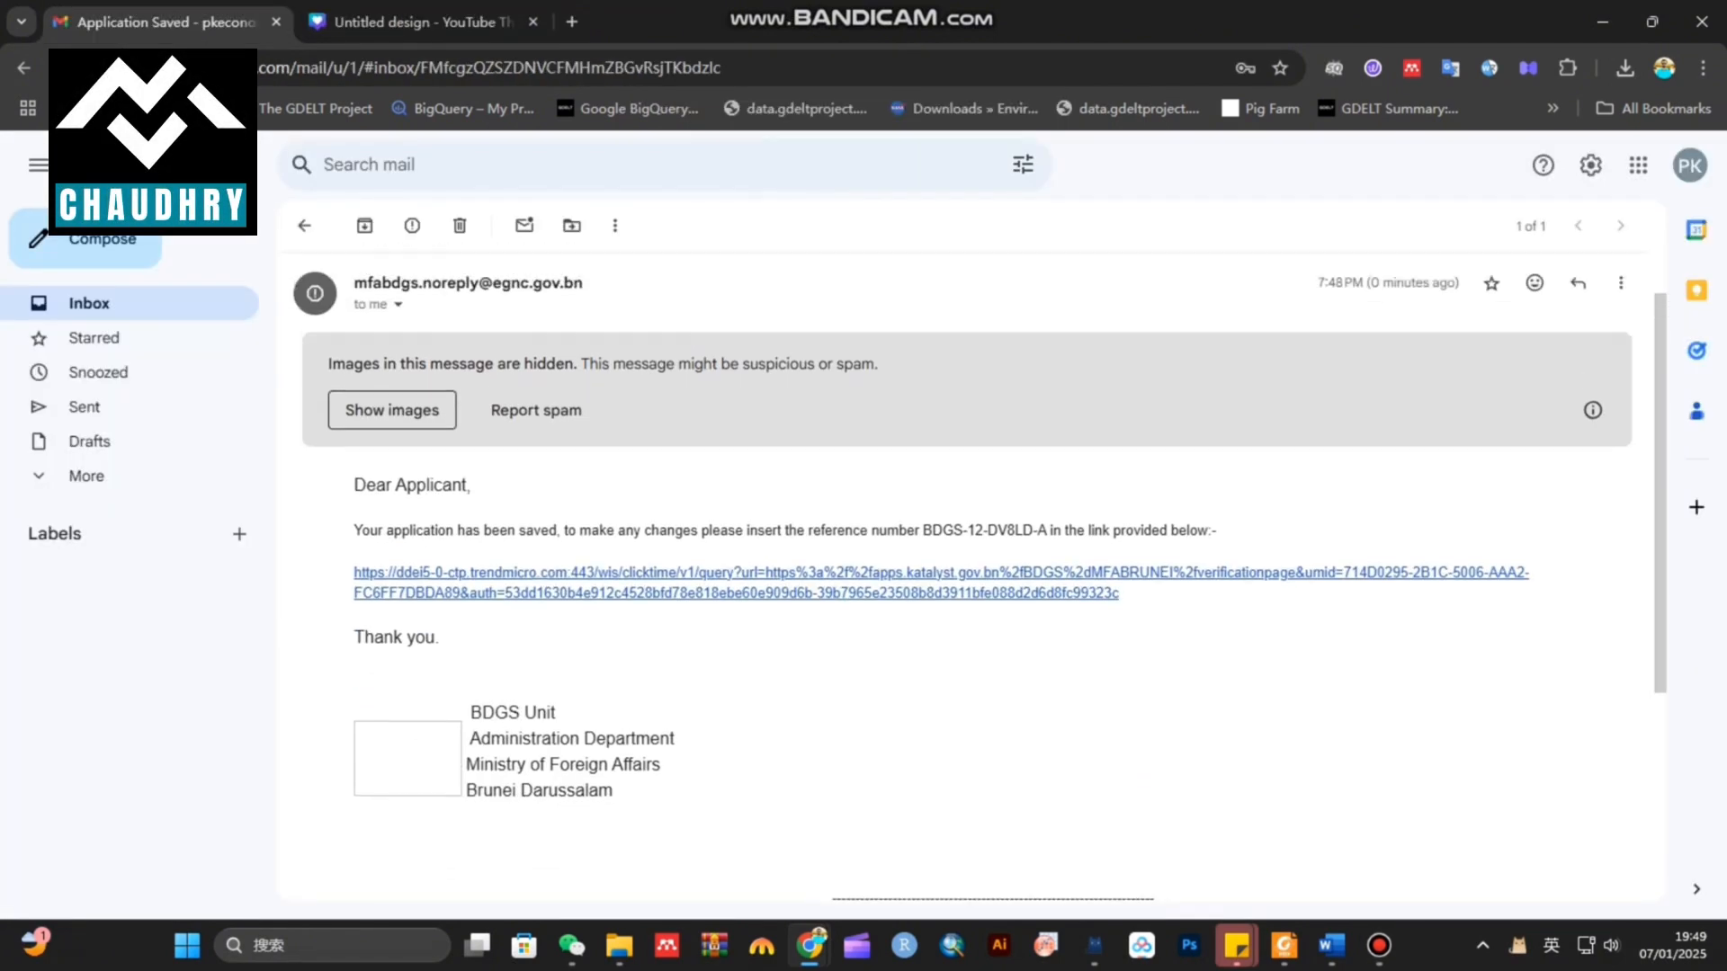
pyautogui.moveTo(353, 583); pyautogui.dragTo(377, 621)
pyautogui.click(377, 624)
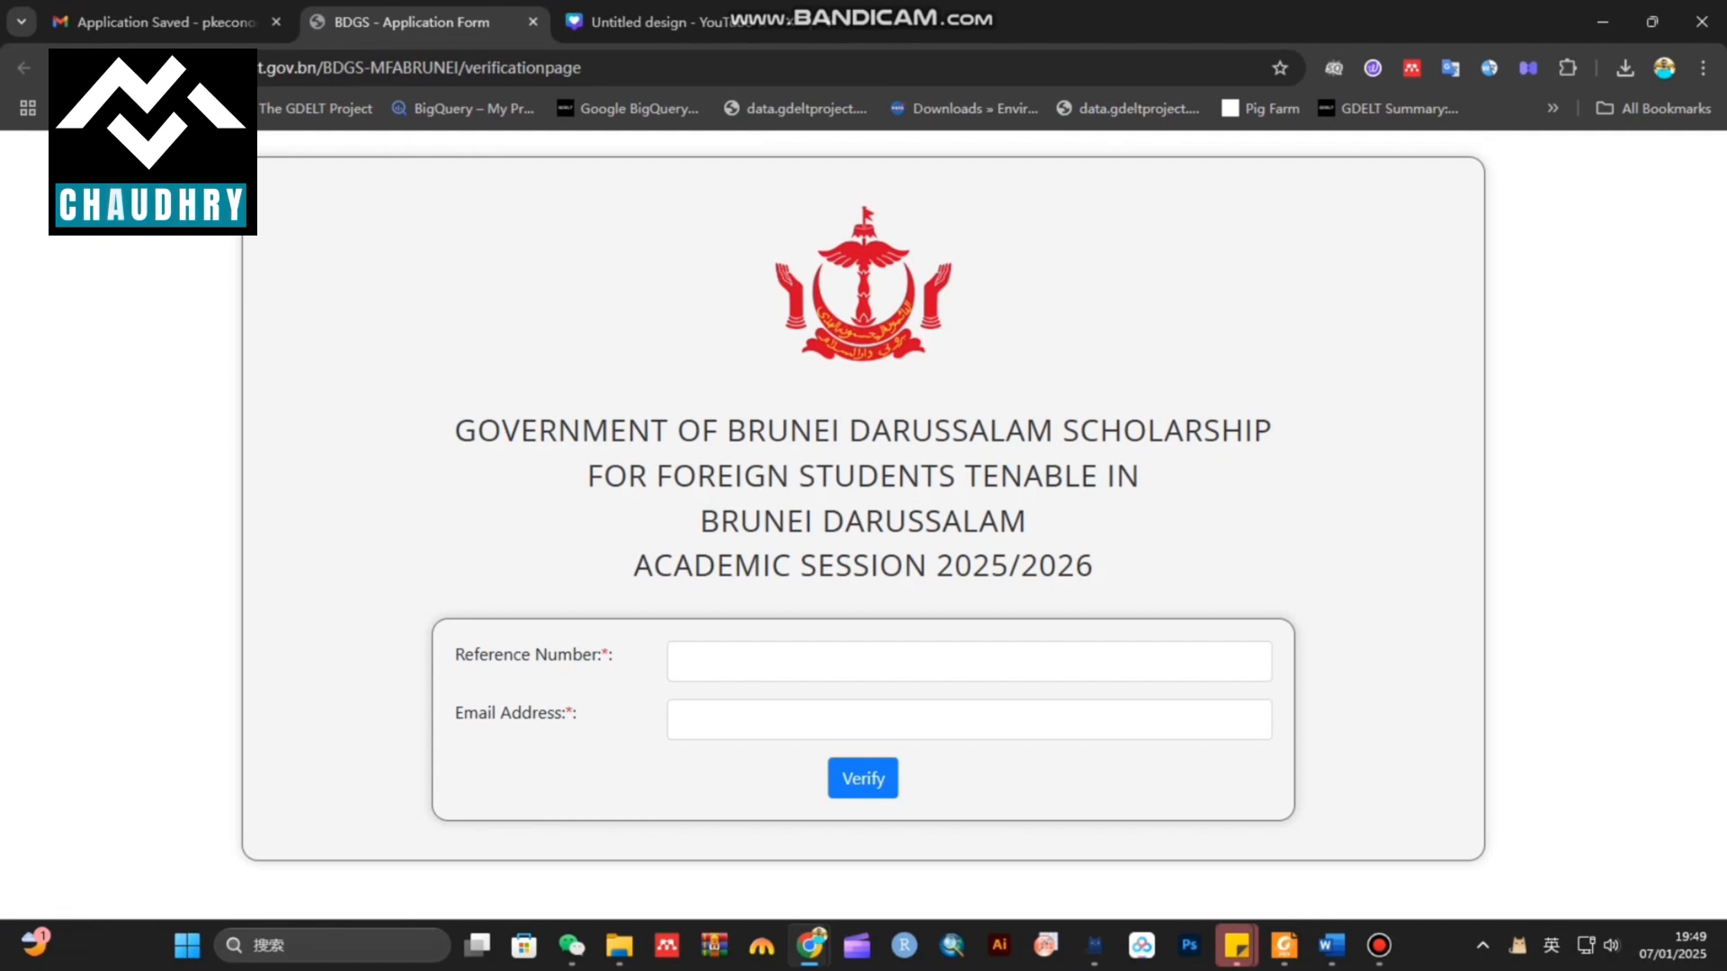
# Check the Reference Number and Email Address fields, then return to the Application Saved email
pyautogui.click(969, 662)
pyautogui.click(969, 720)
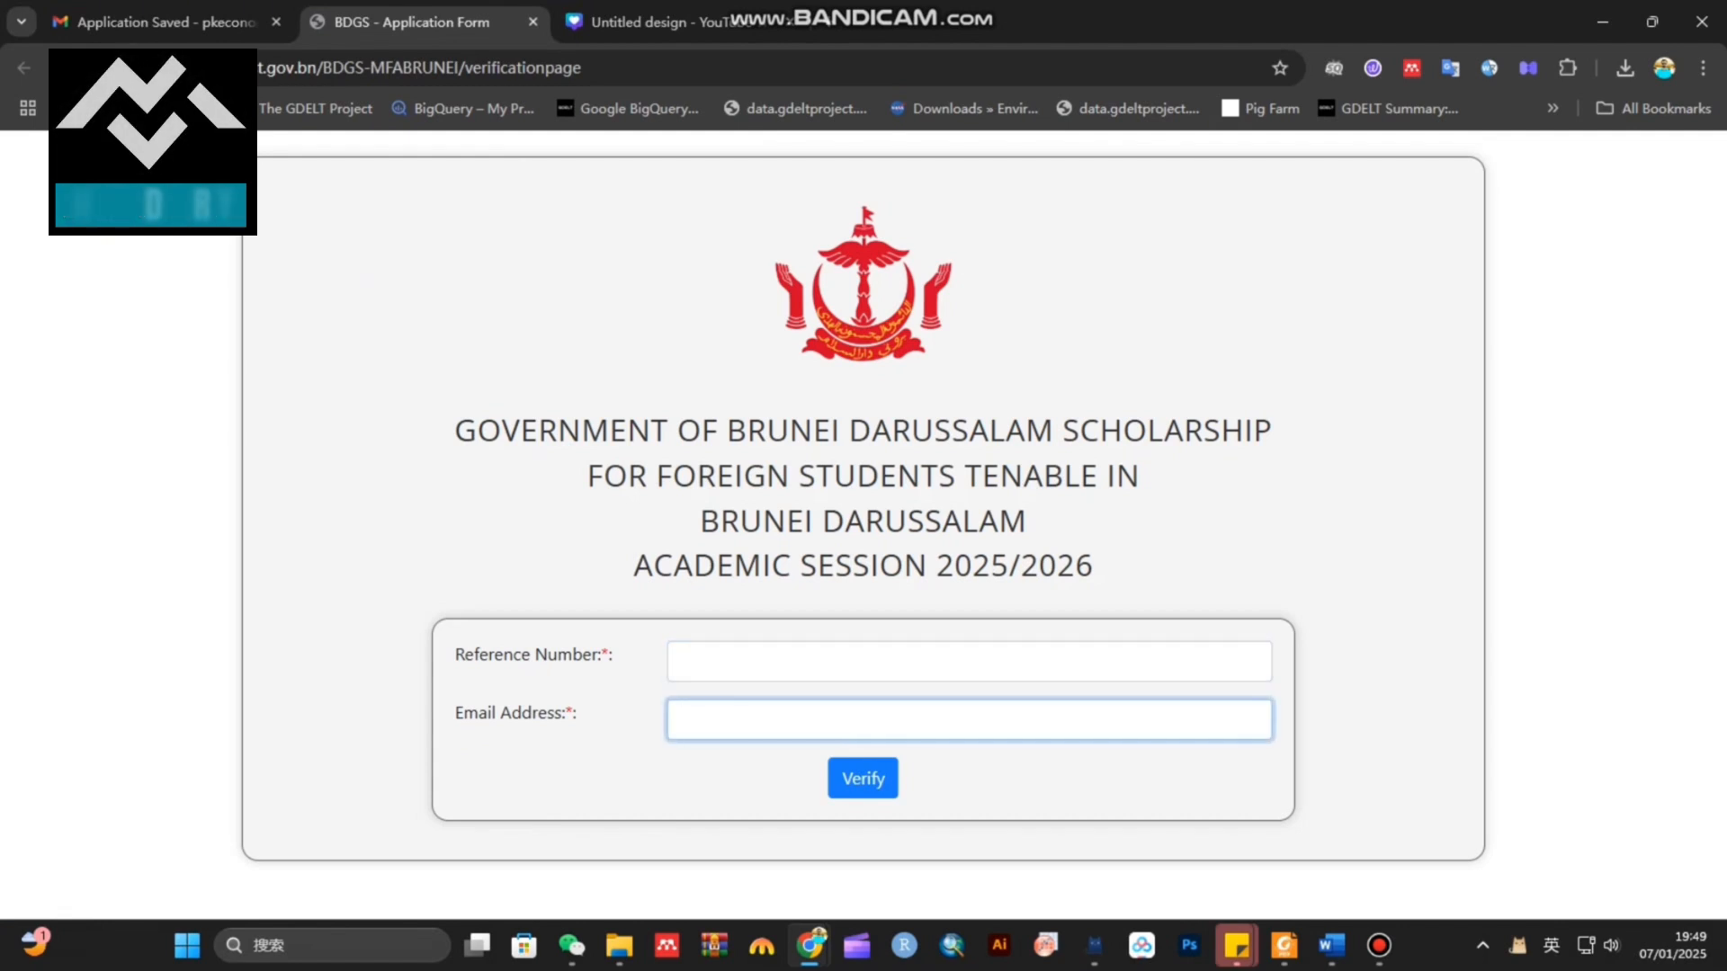
pyautogui.click(168, 23)
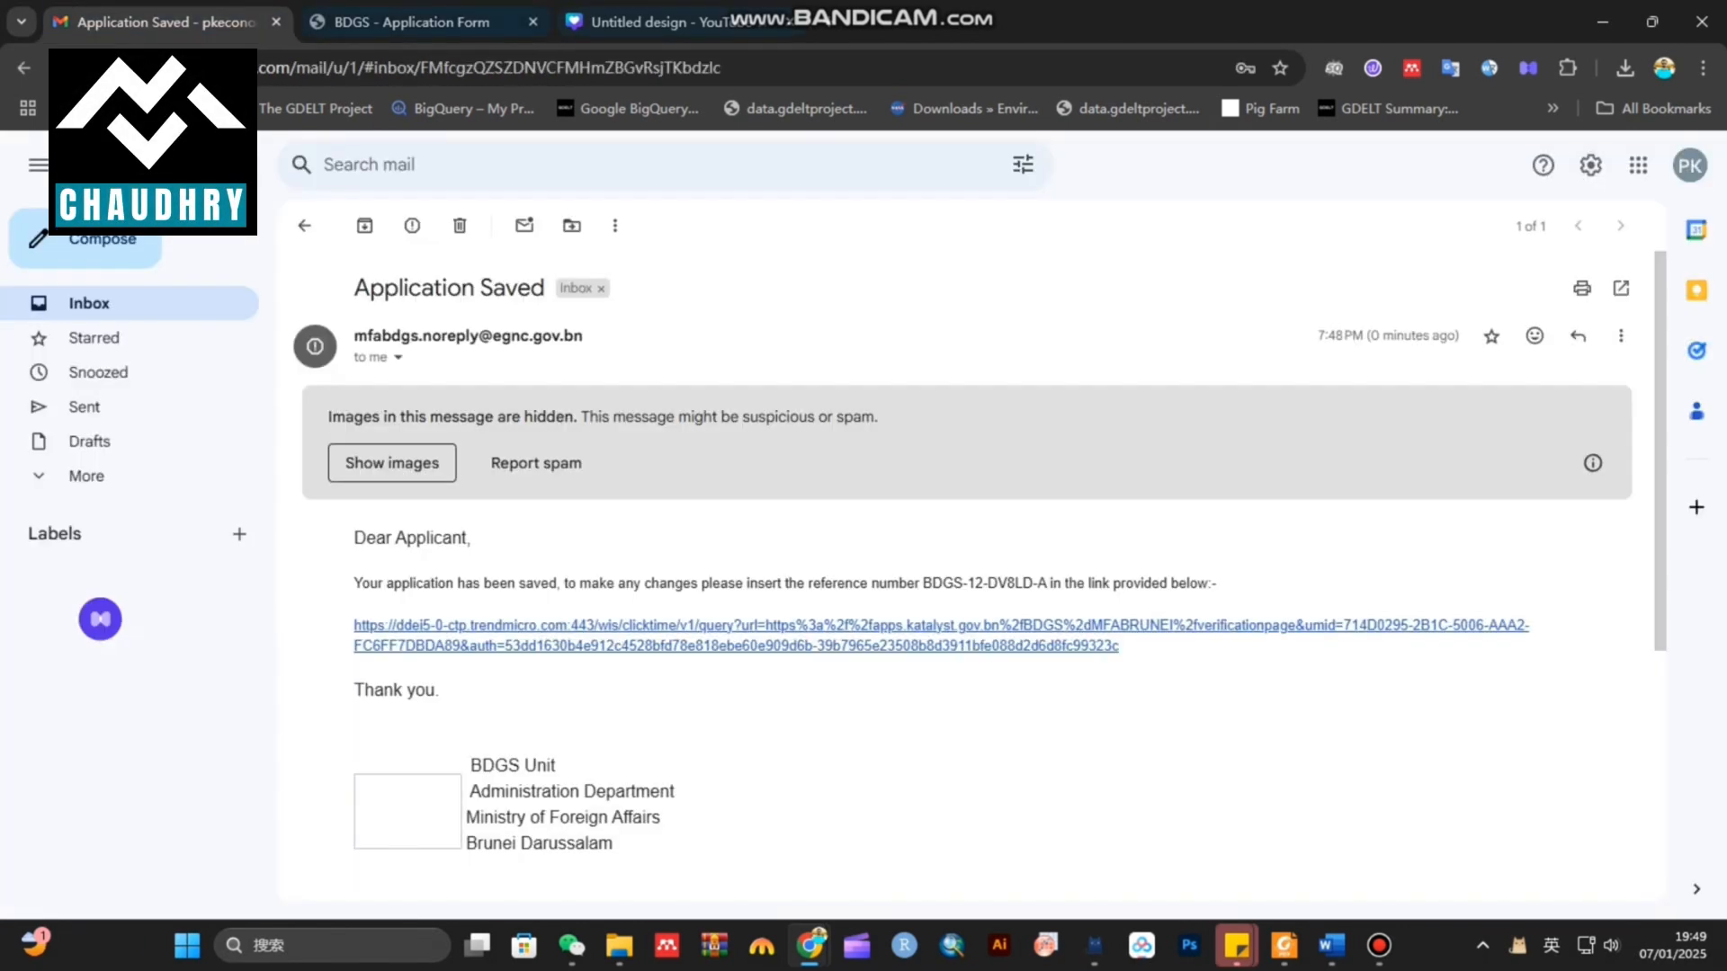